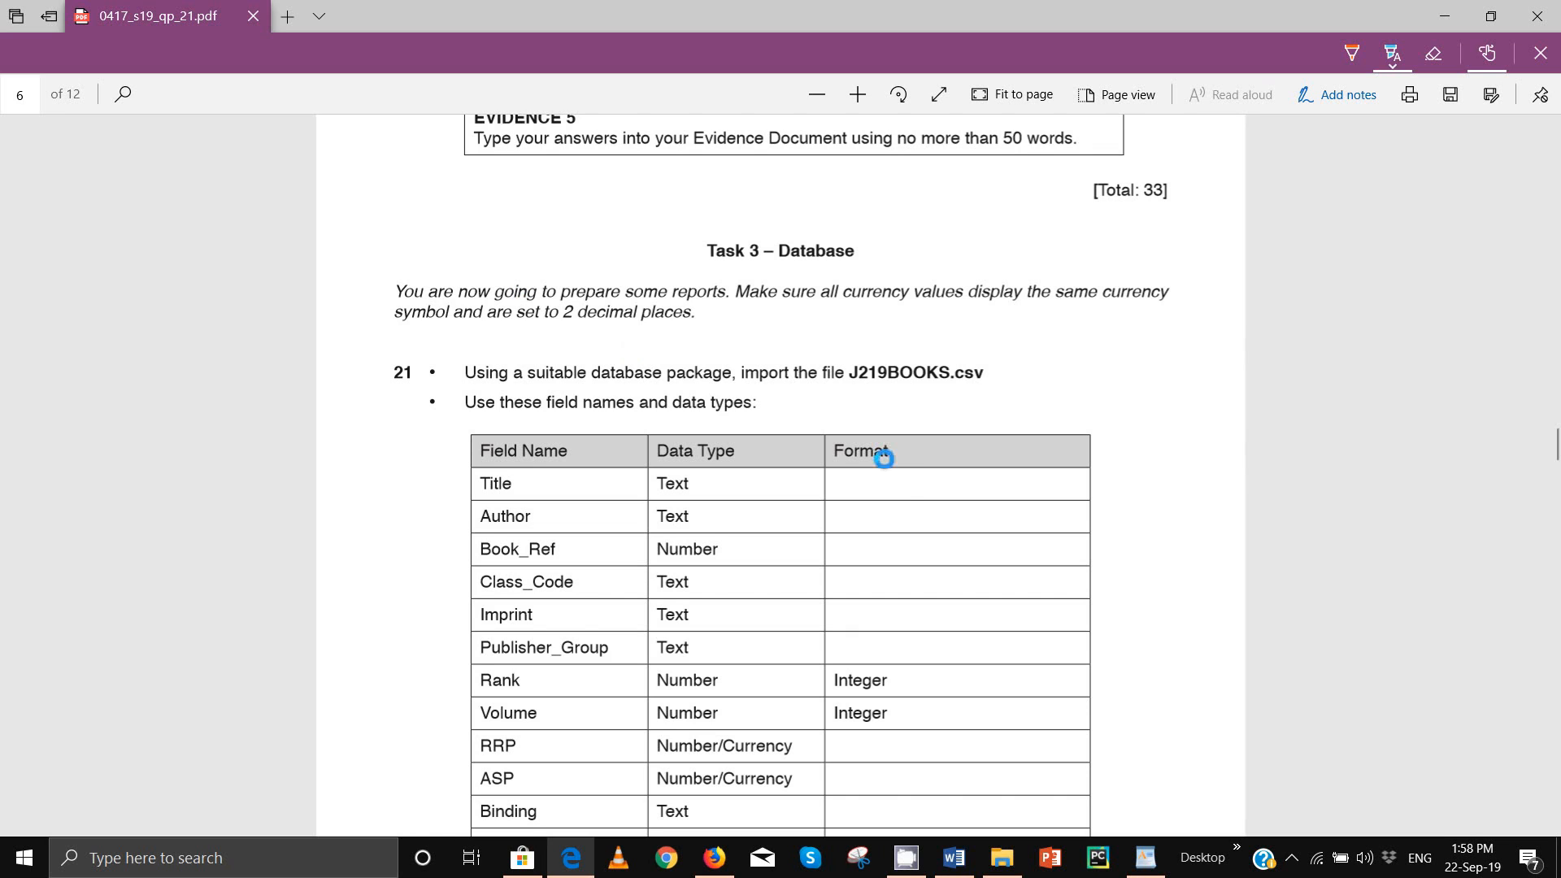
Step: Switch to Access, create a blank desktop database named "June 2019 p21" and close its empty default table
scroll(772, 490, "down", 2)
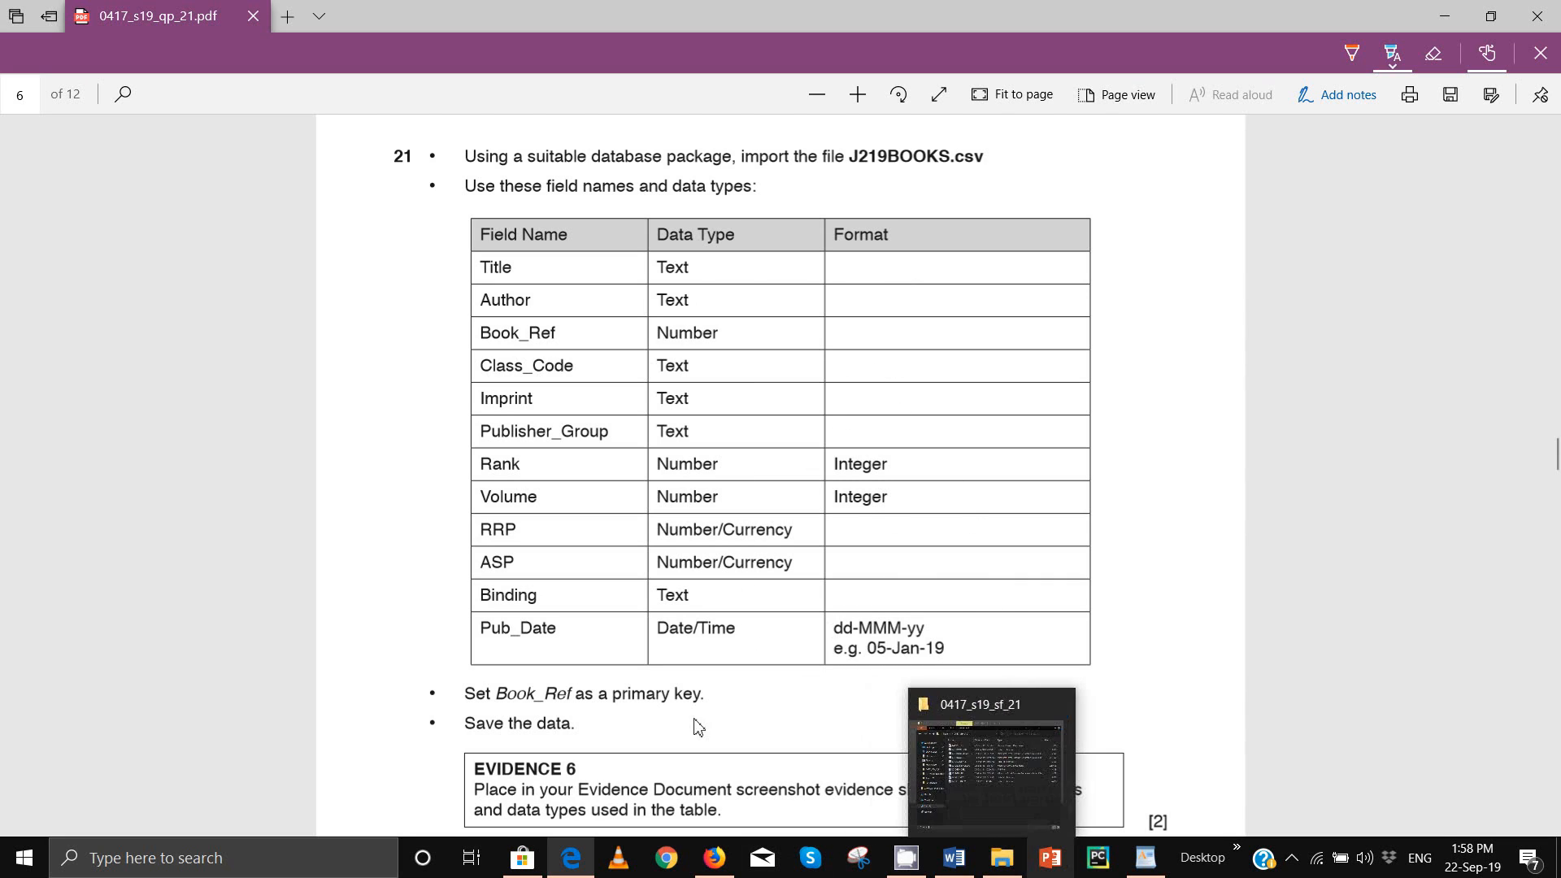
left_click(252, 852)
type("ac")
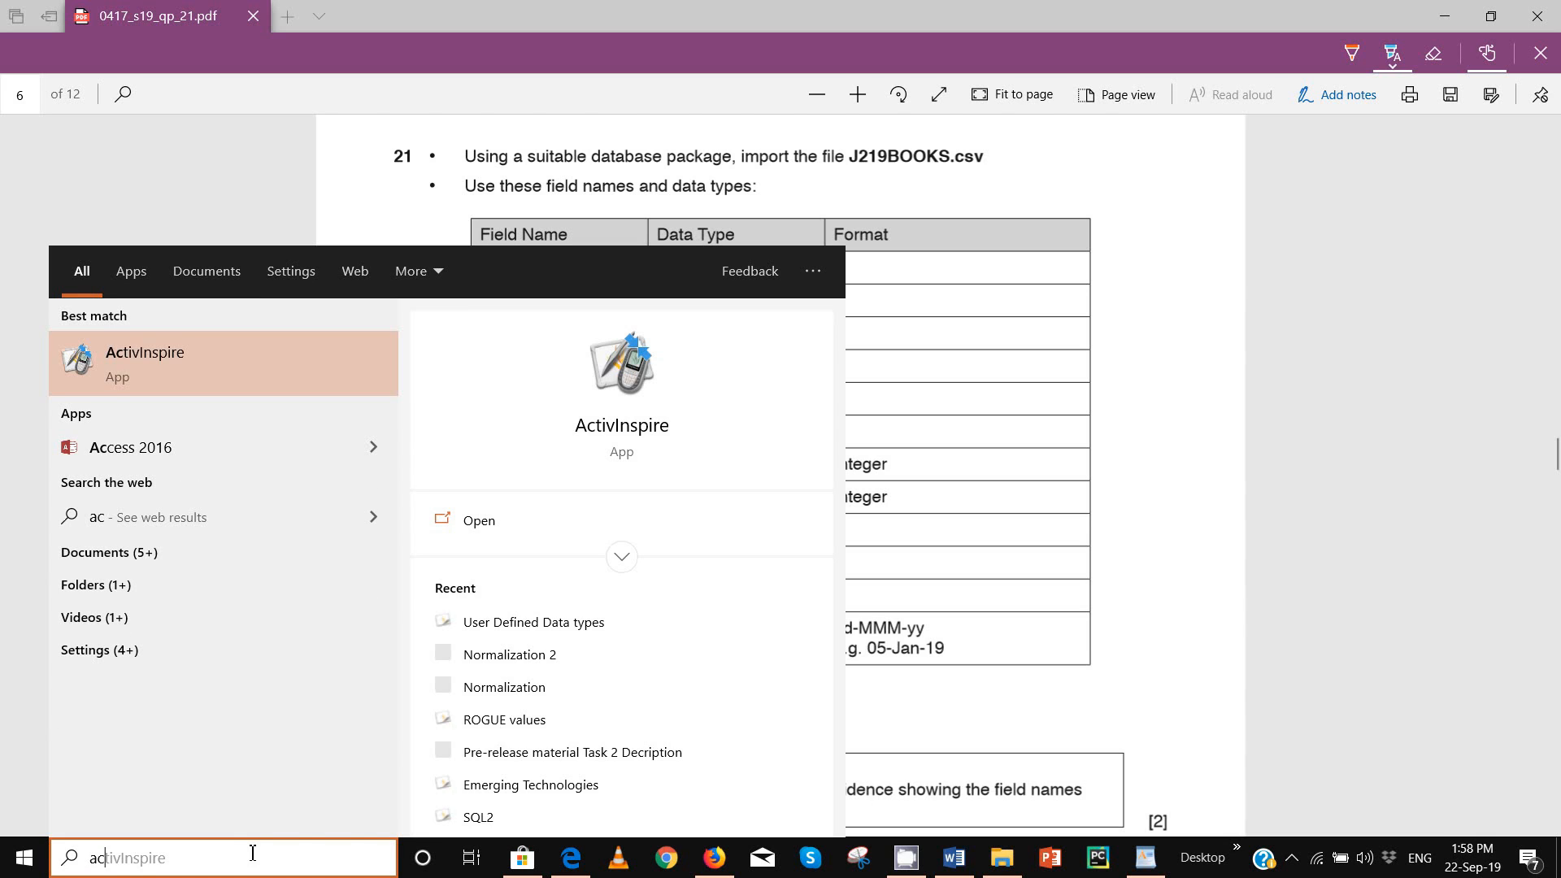
left_click(134, 447)
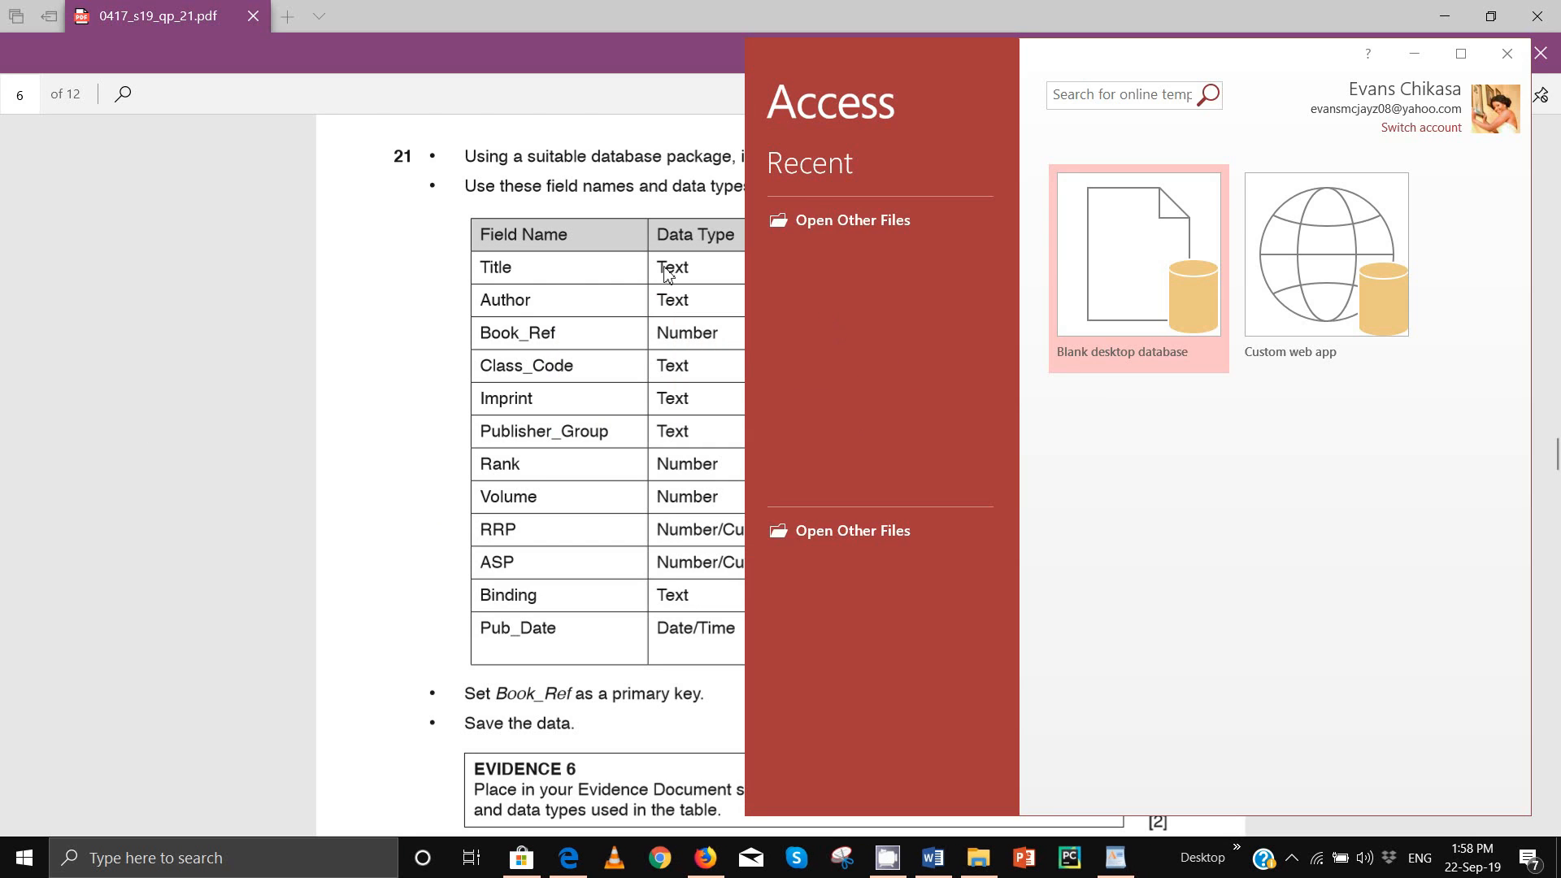
left_click(1117, 250)
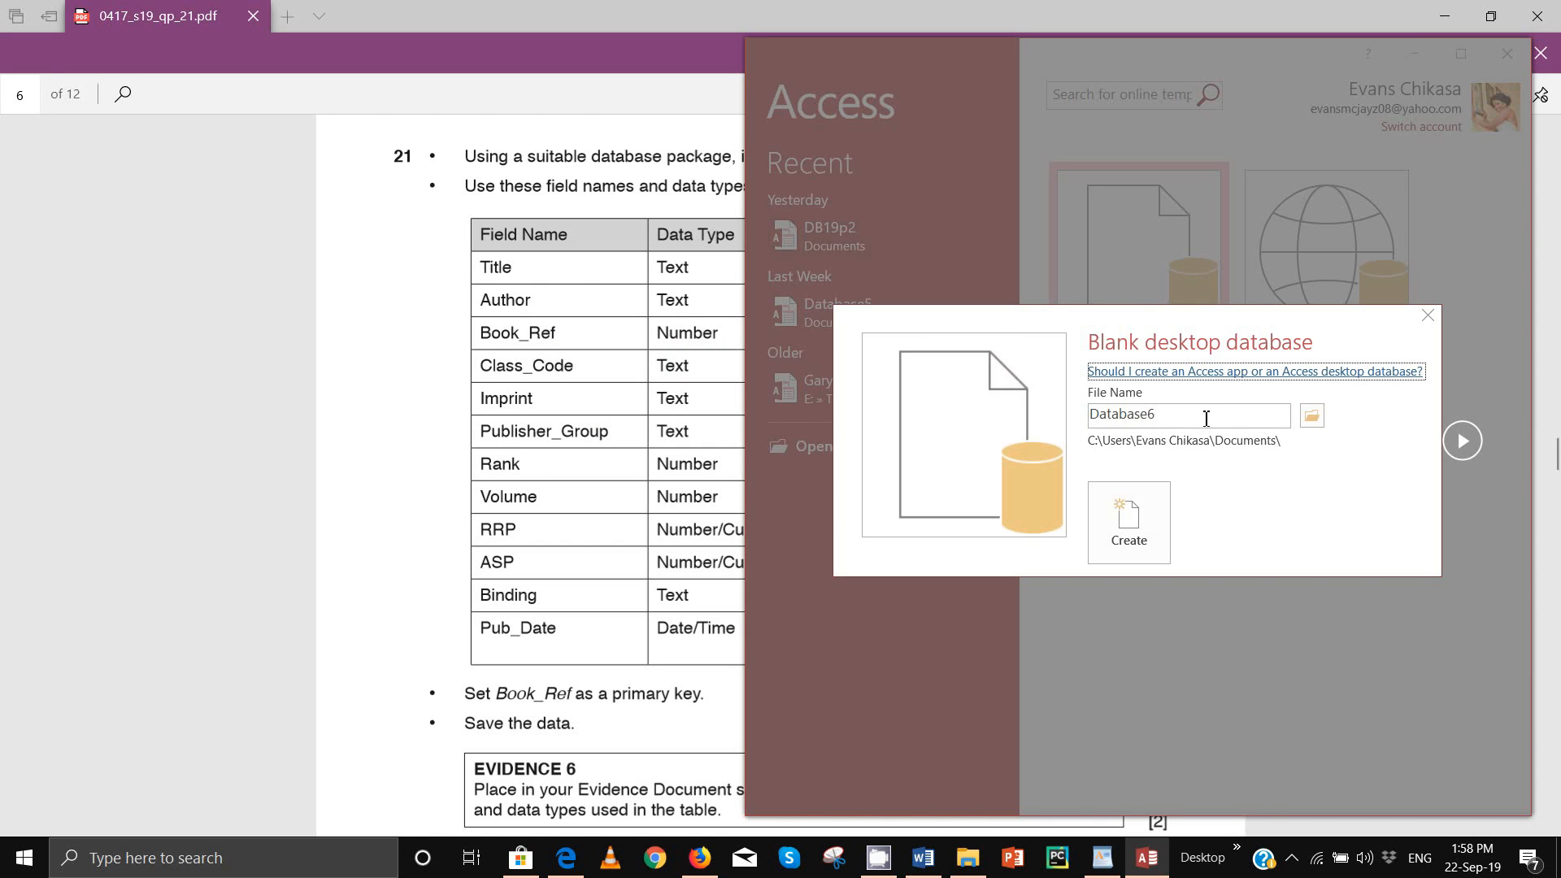
type("June 2019 p21")
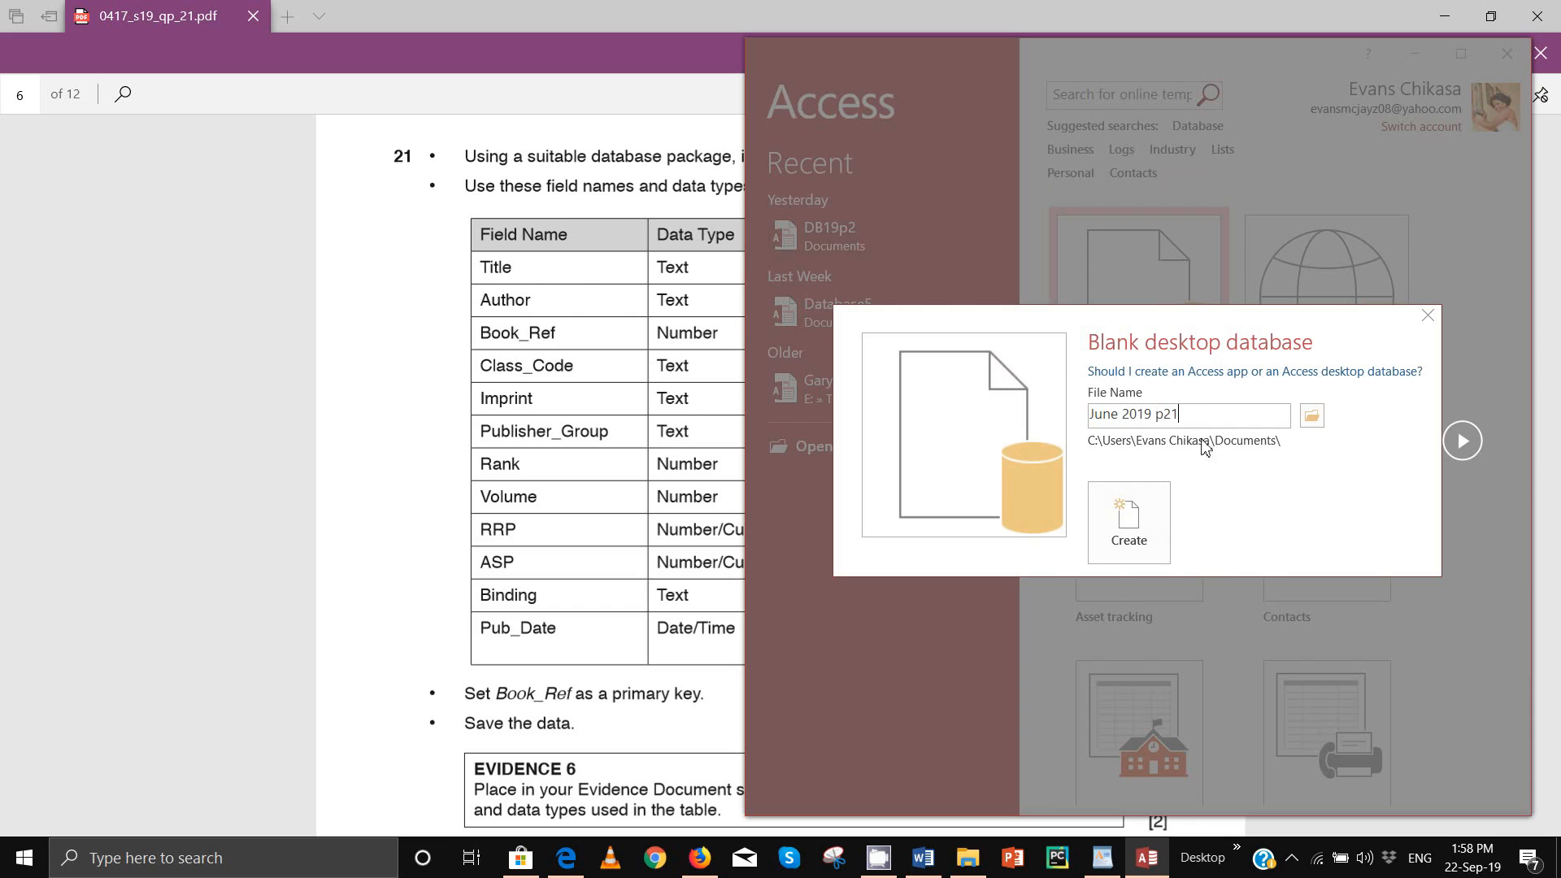
left_click(1160, 532)
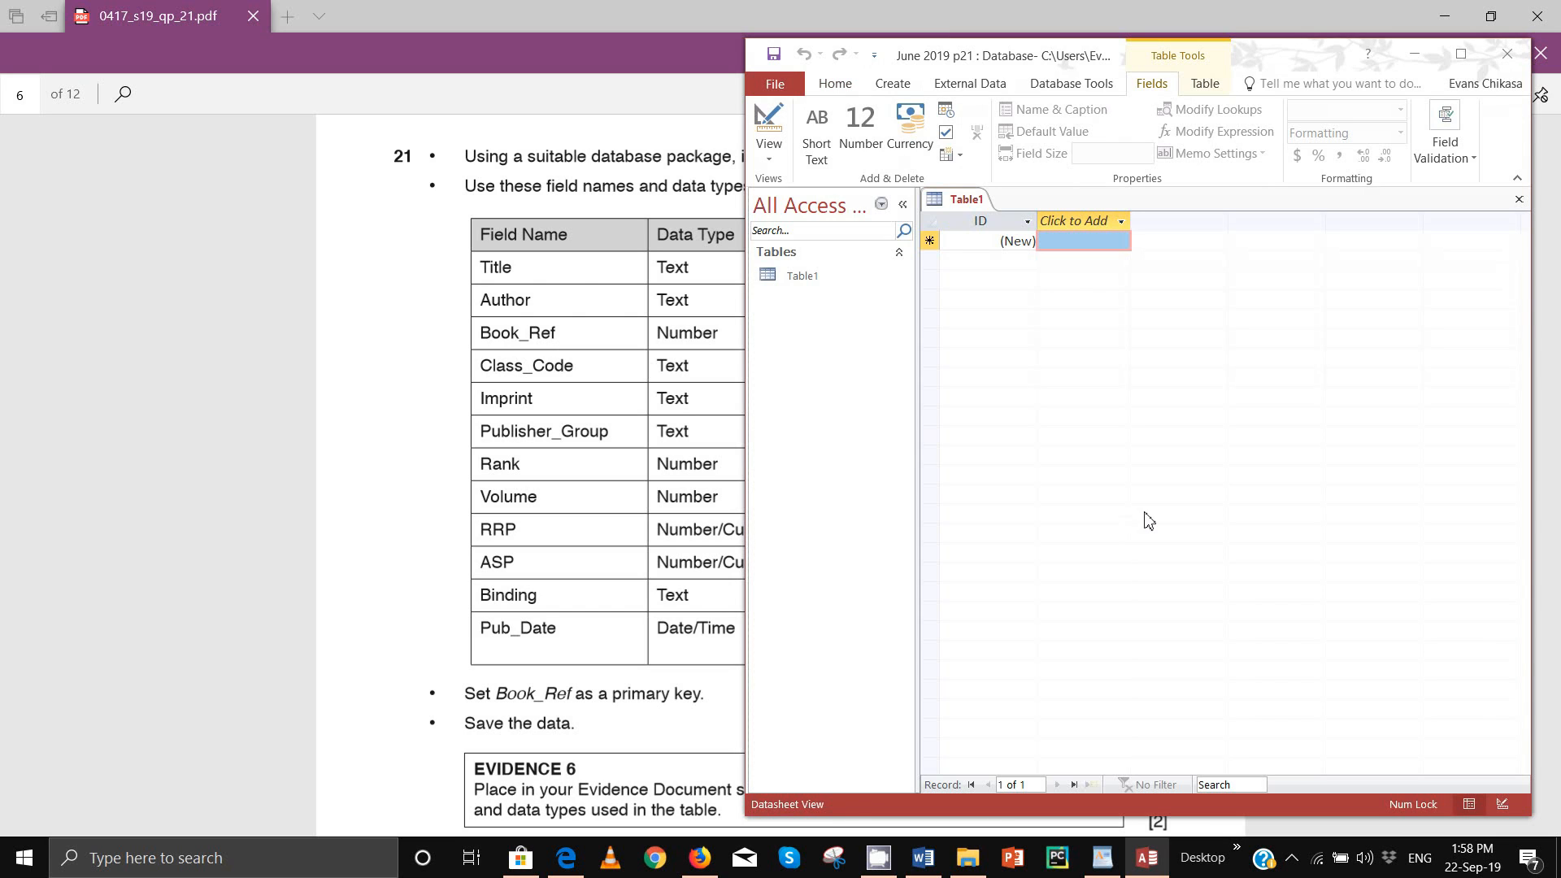
right_click(964, 200)
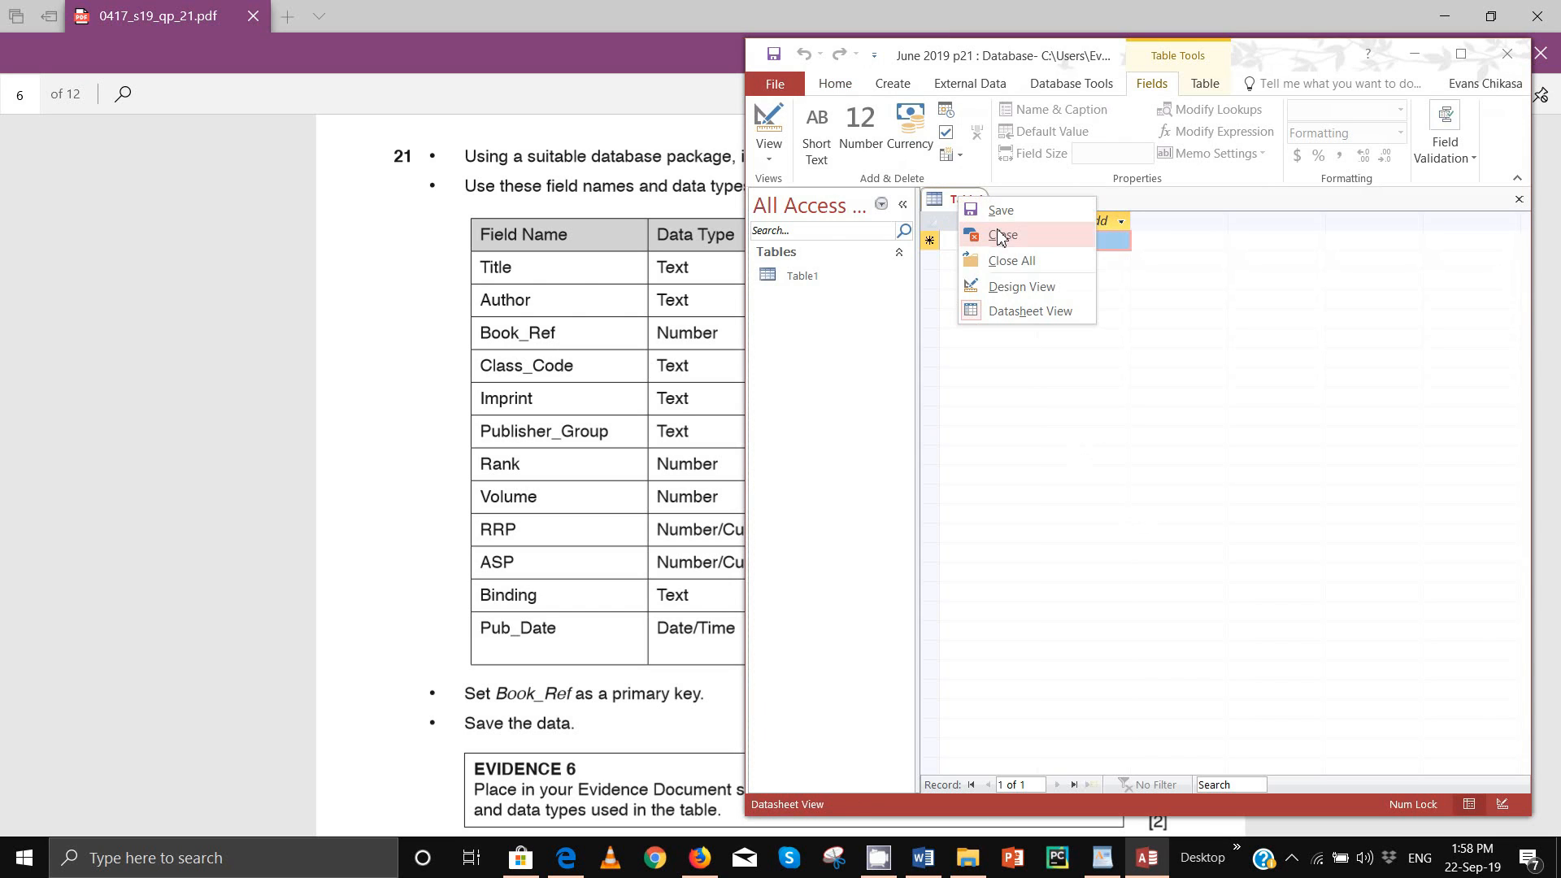
left_click(1081, 228)
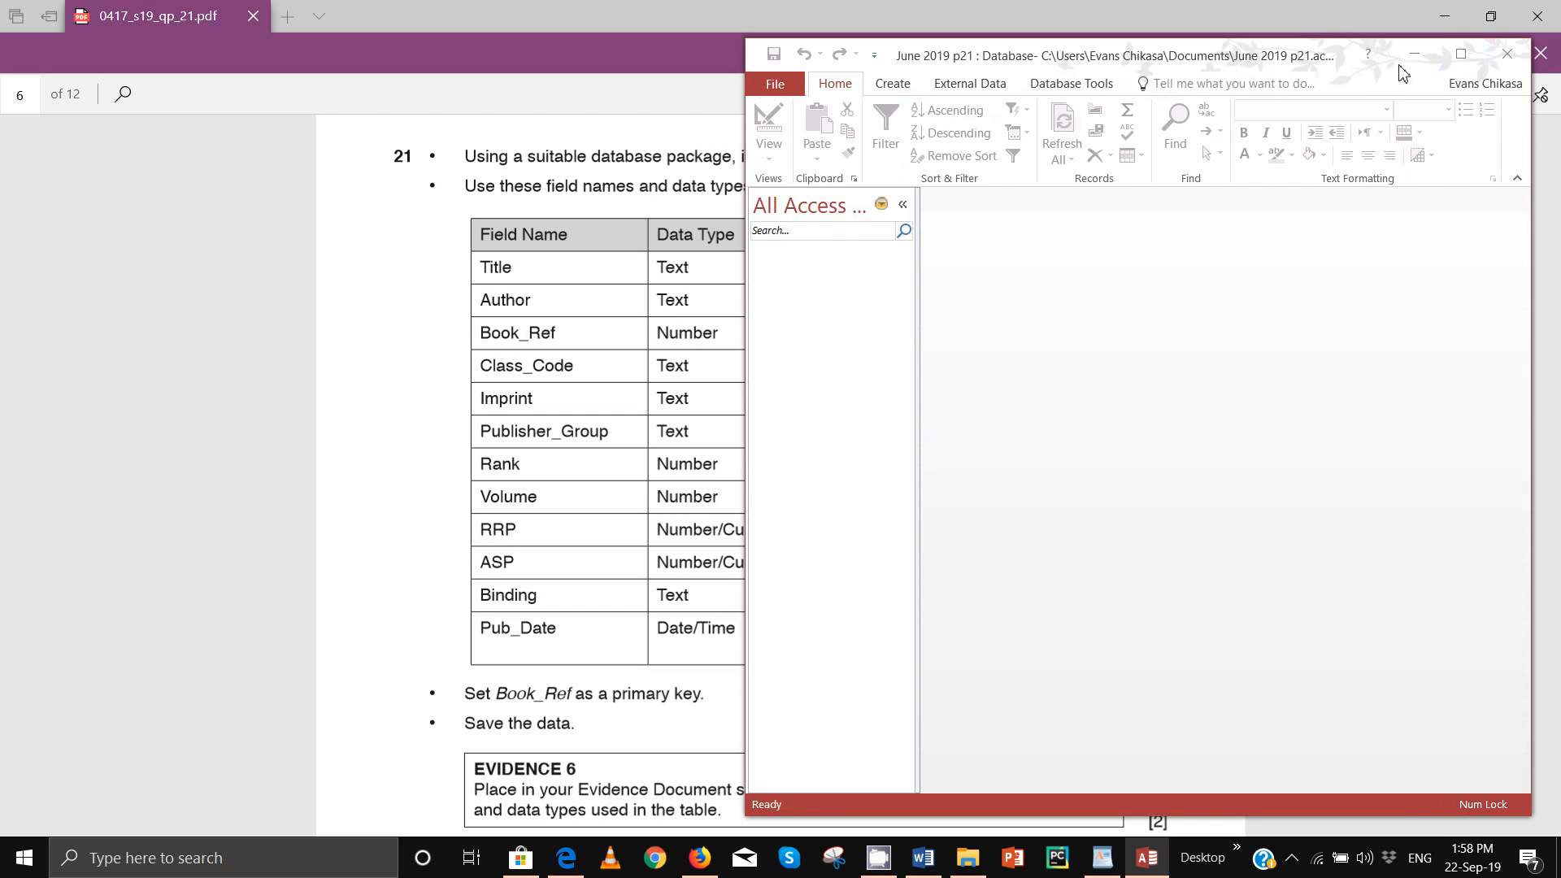
Step: Arrange the question paper and database windows side by side, collapse the Navigation Pane and widen the database window
left_click_drag(1193, 61, 1210, 67)
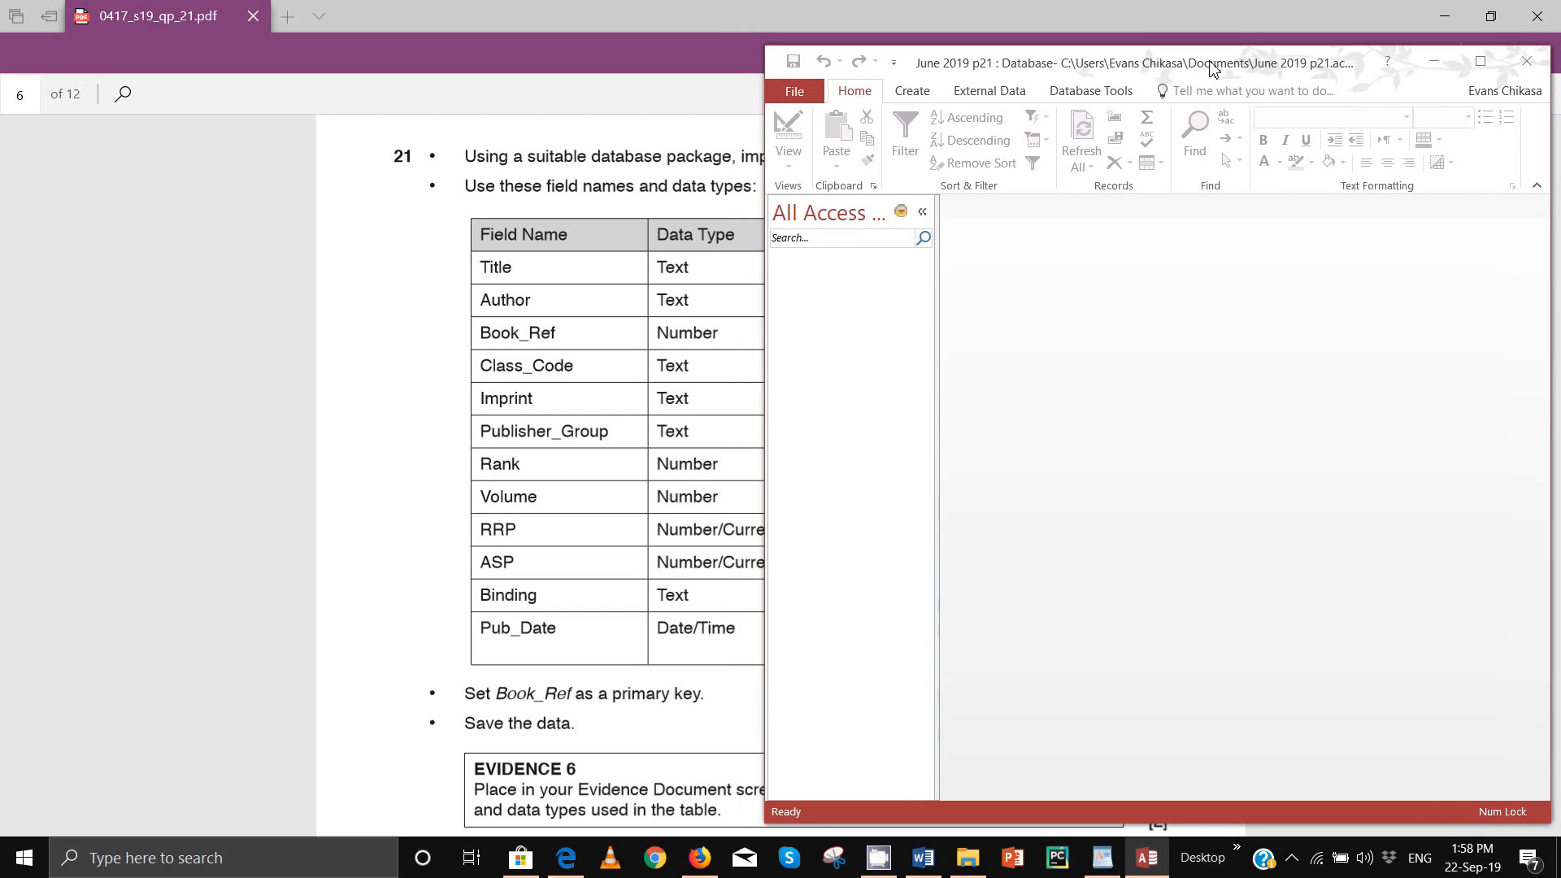
left_click(1491, 16)
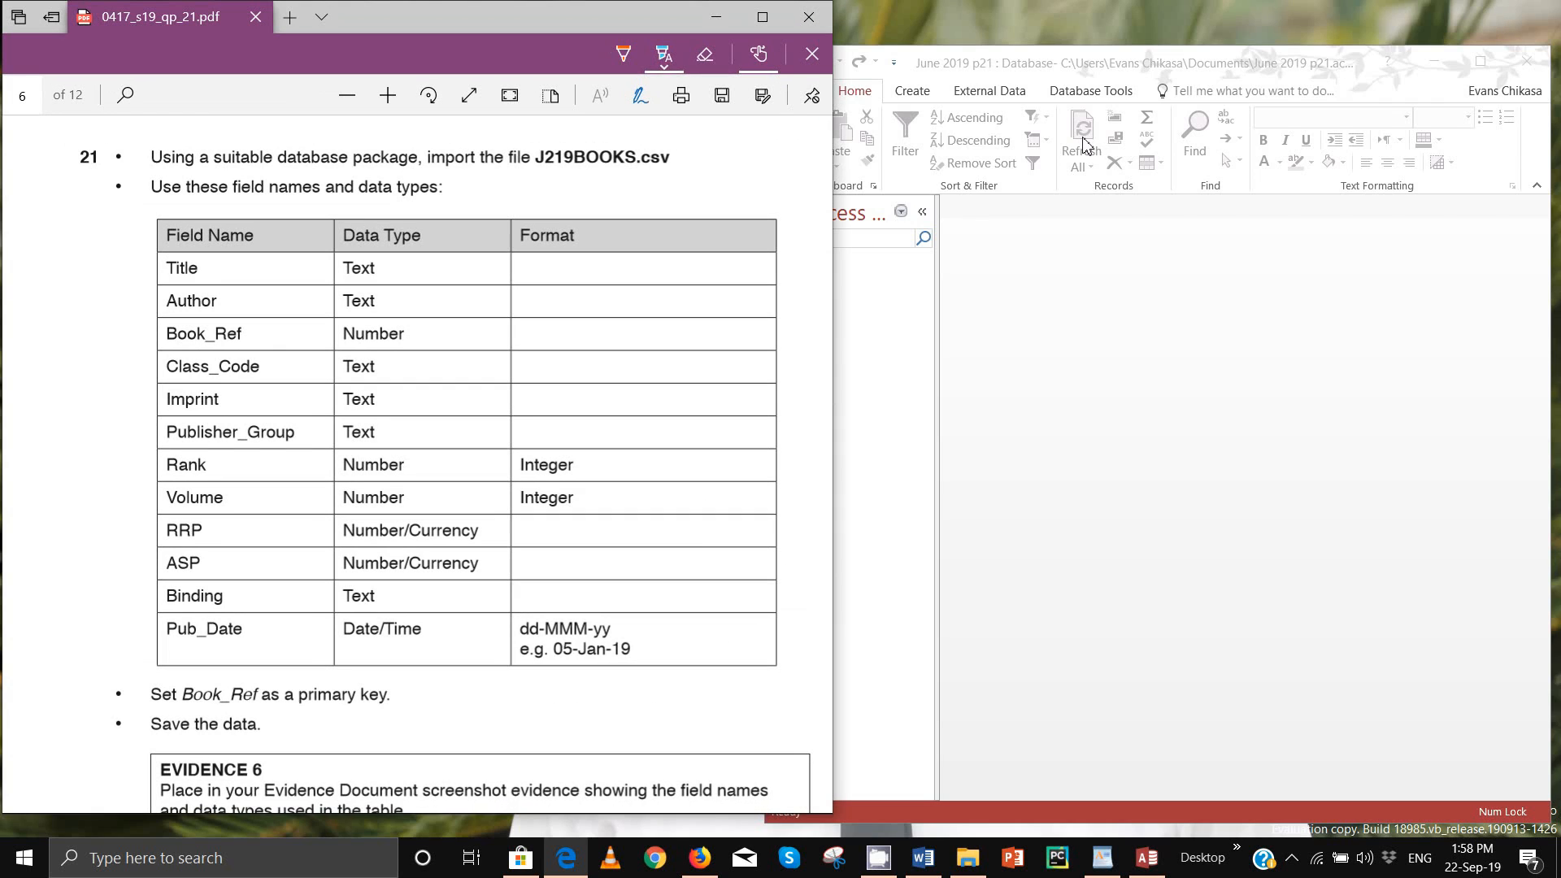
left_click(1036, 72)
left_click_drag(1036, 72, 960, 54)
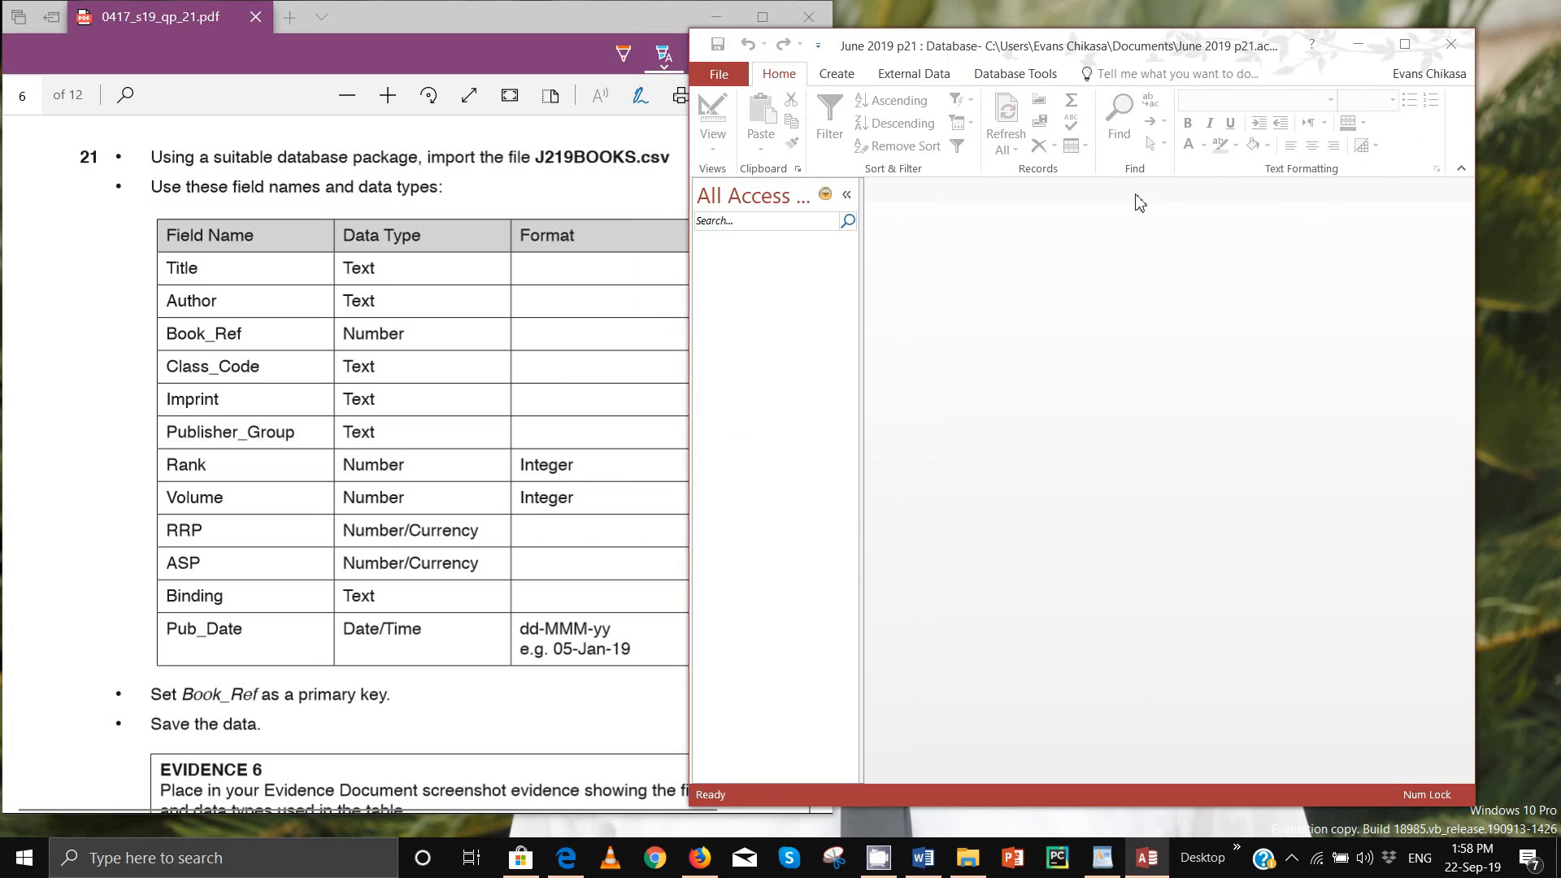
left_click(847, 195)
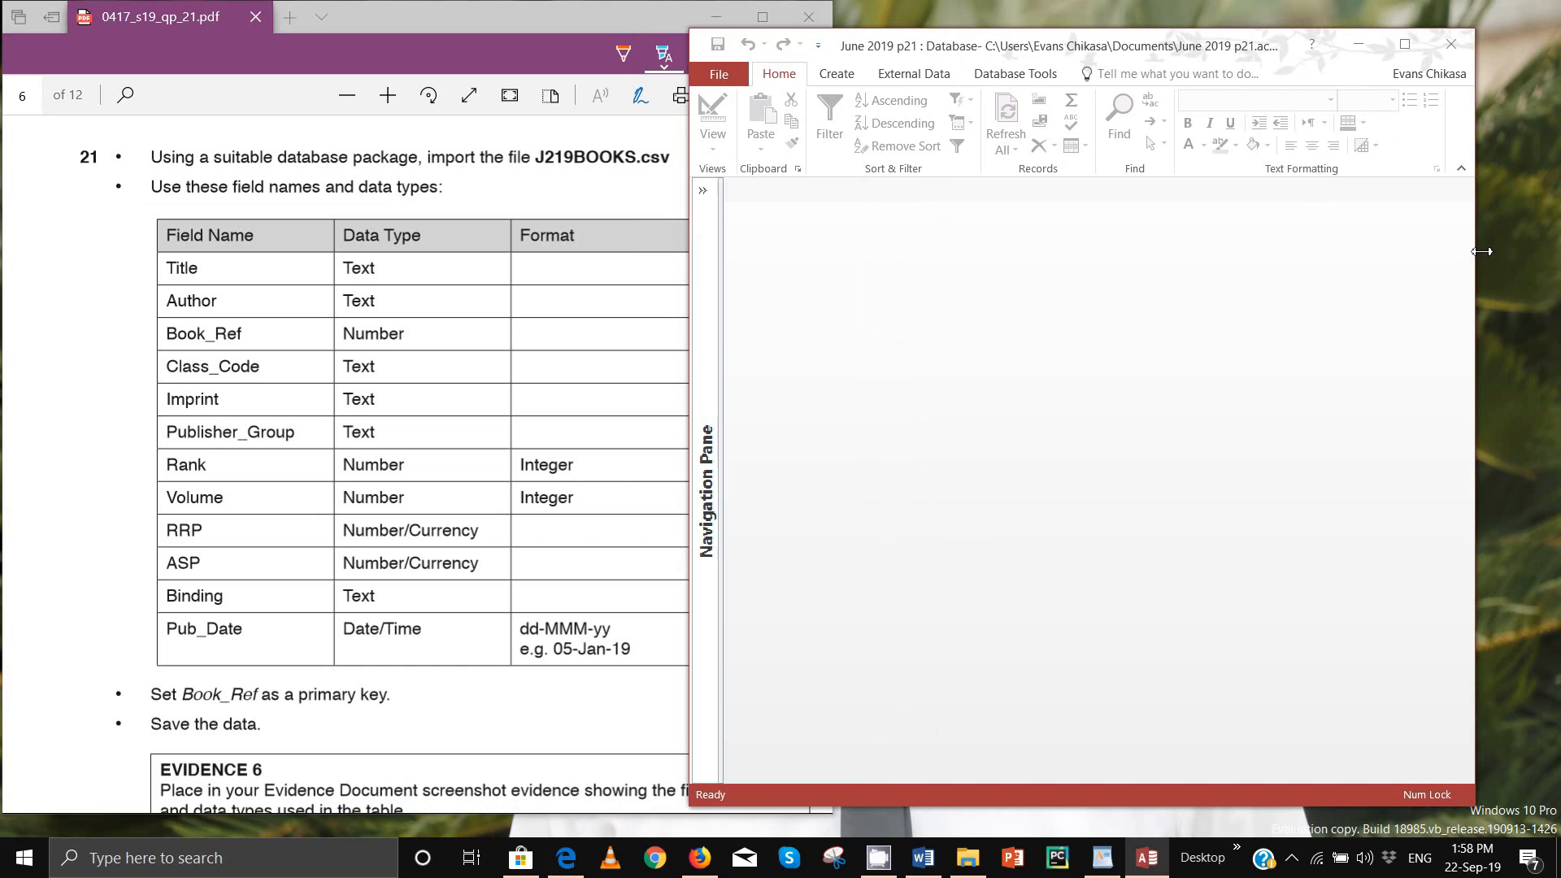
left_click_drag(1481, 251, 1554, 251)
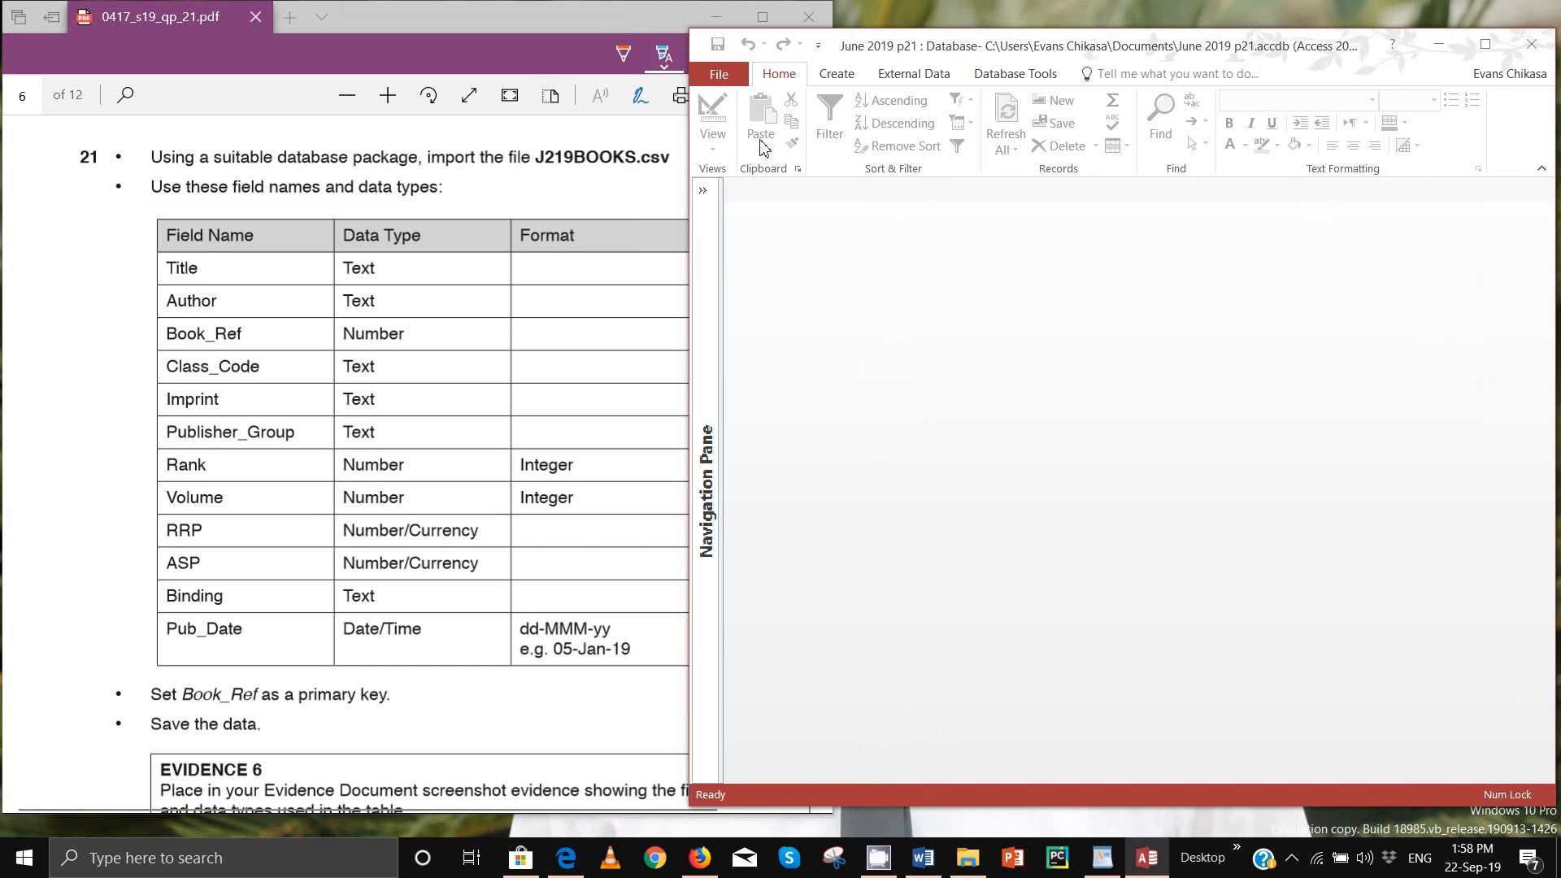
Step: Start a text file import of J219BOOKS from the 0417_s19_sf_21 folder into a new table
left_click(847, 75)
left_click(932, 81)
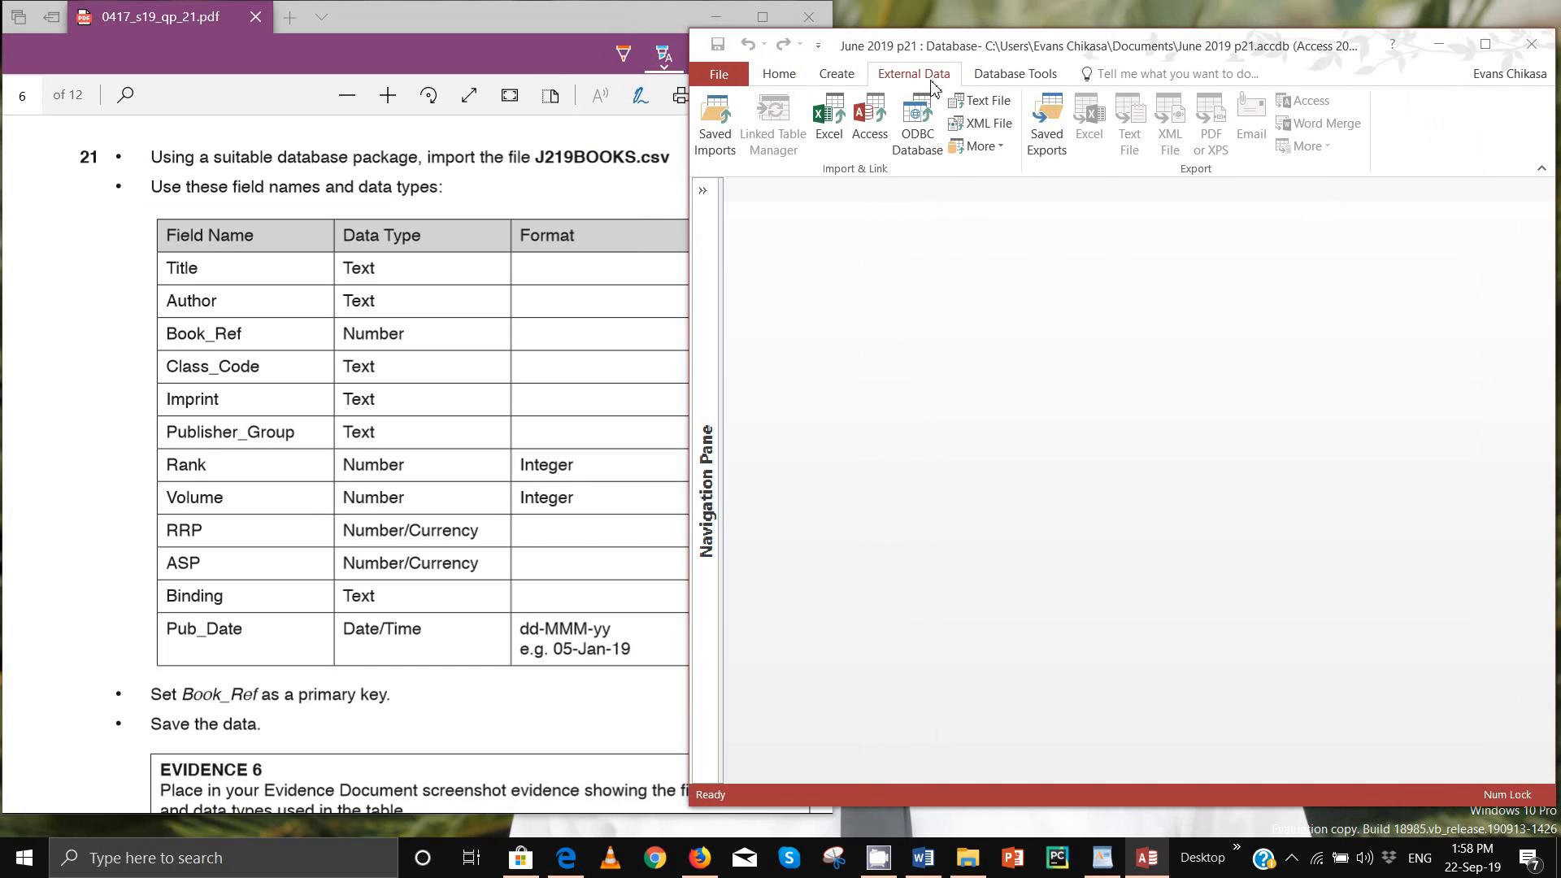
left_click(975, 108)
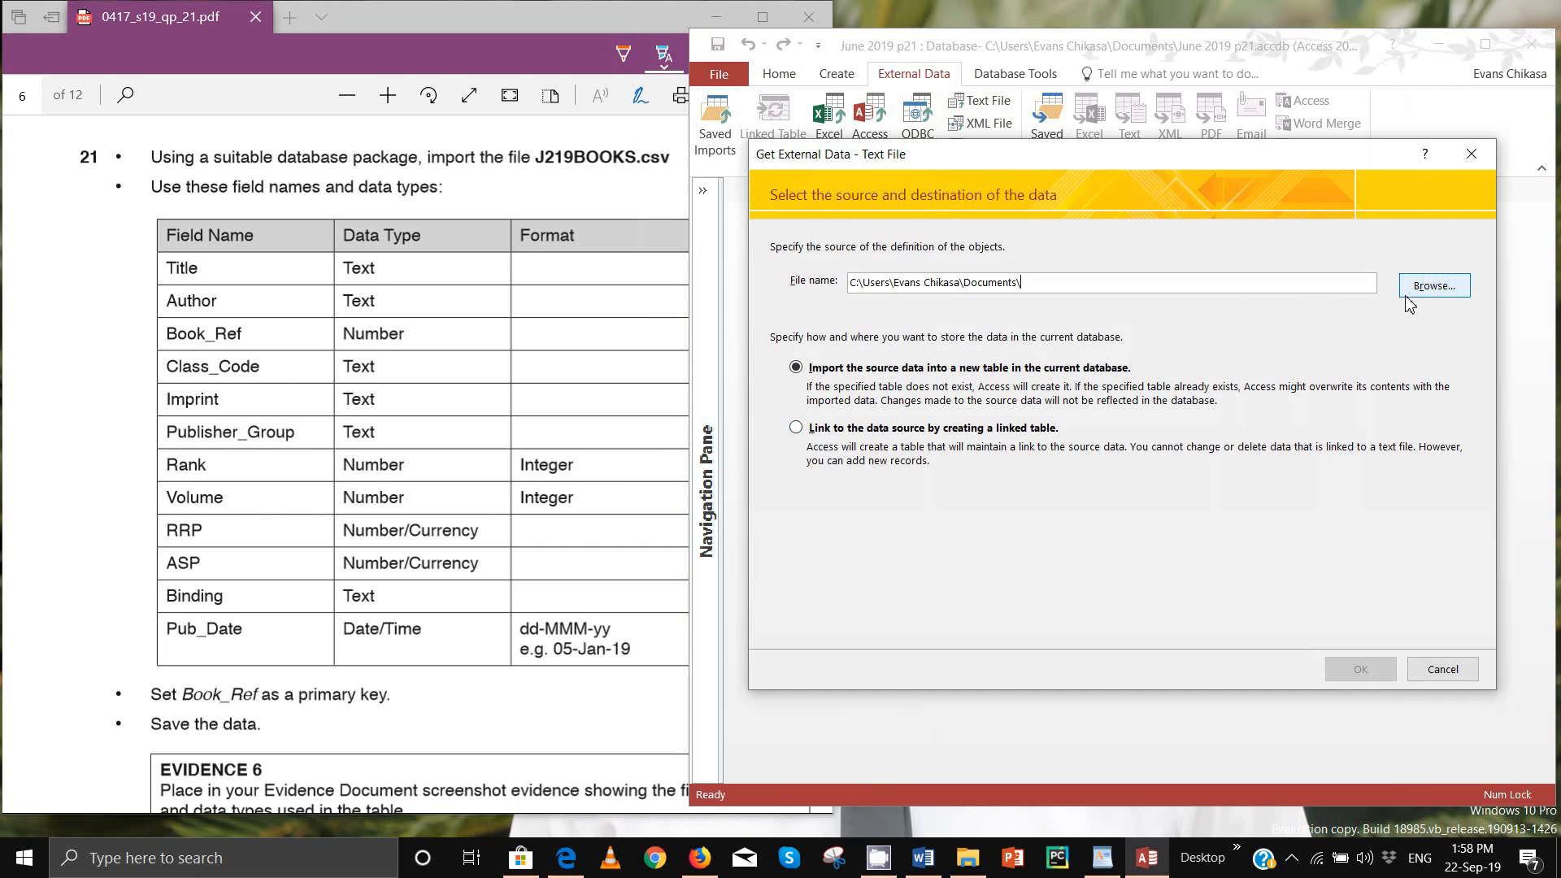
left_click(1419, 288)
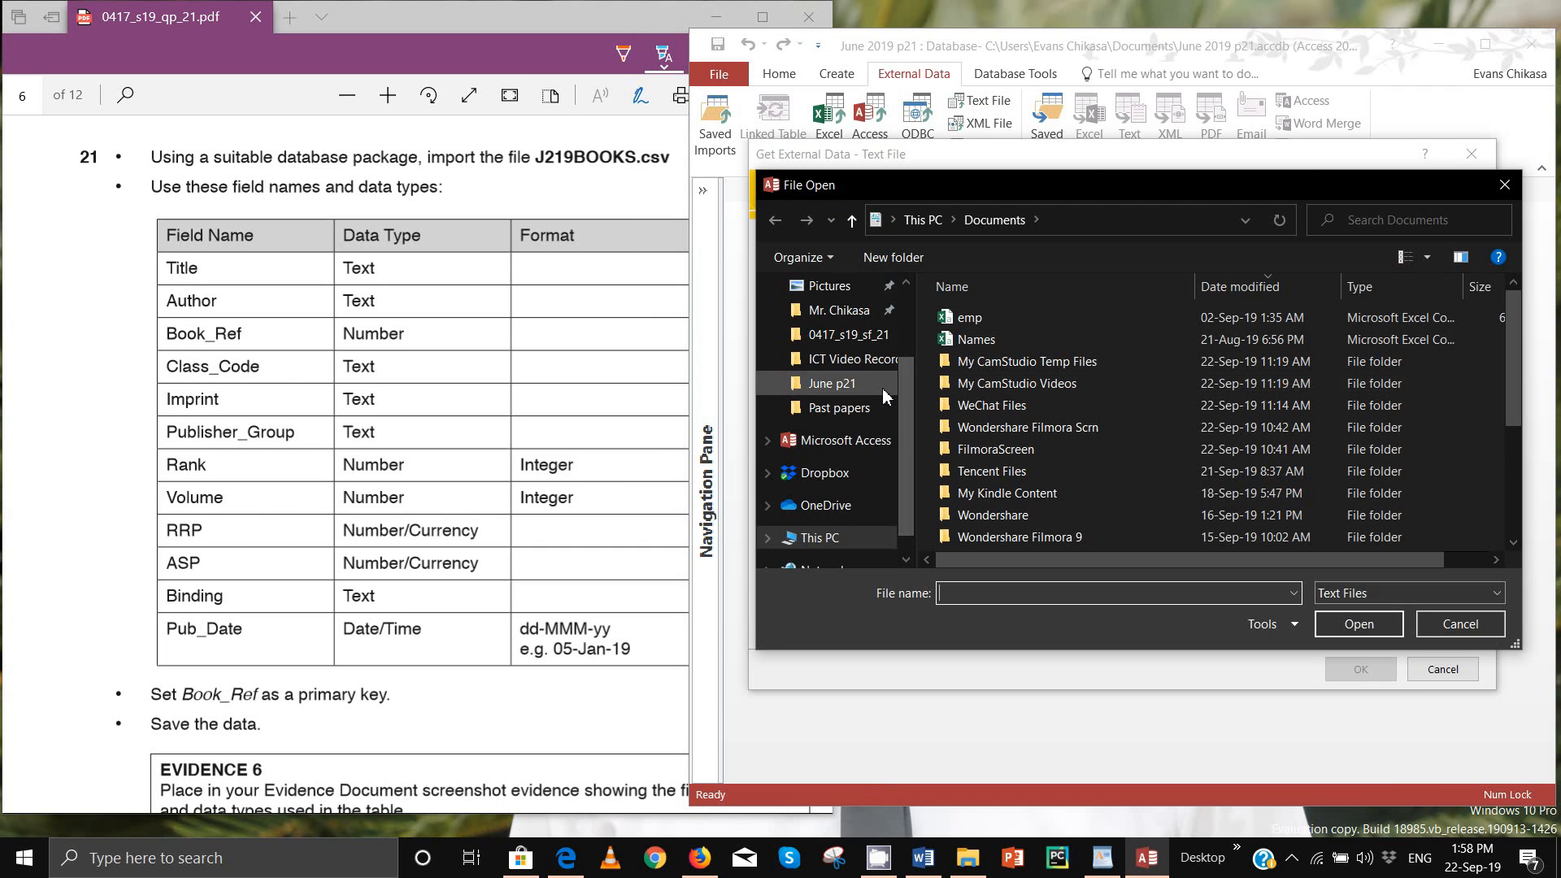
left_click(845, 335)
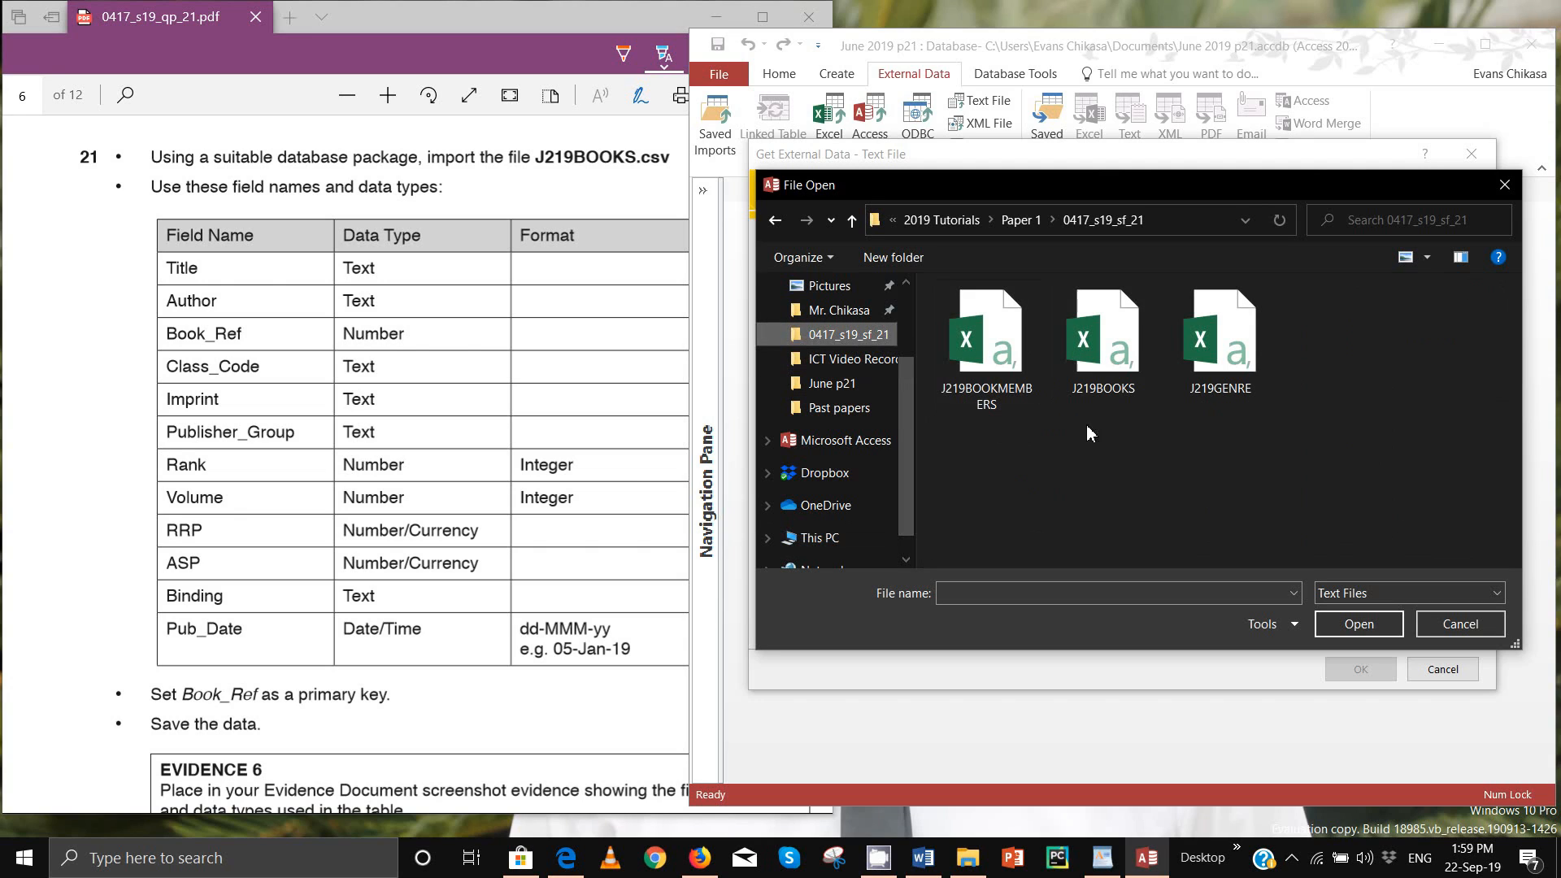
left_click(1104, 338)
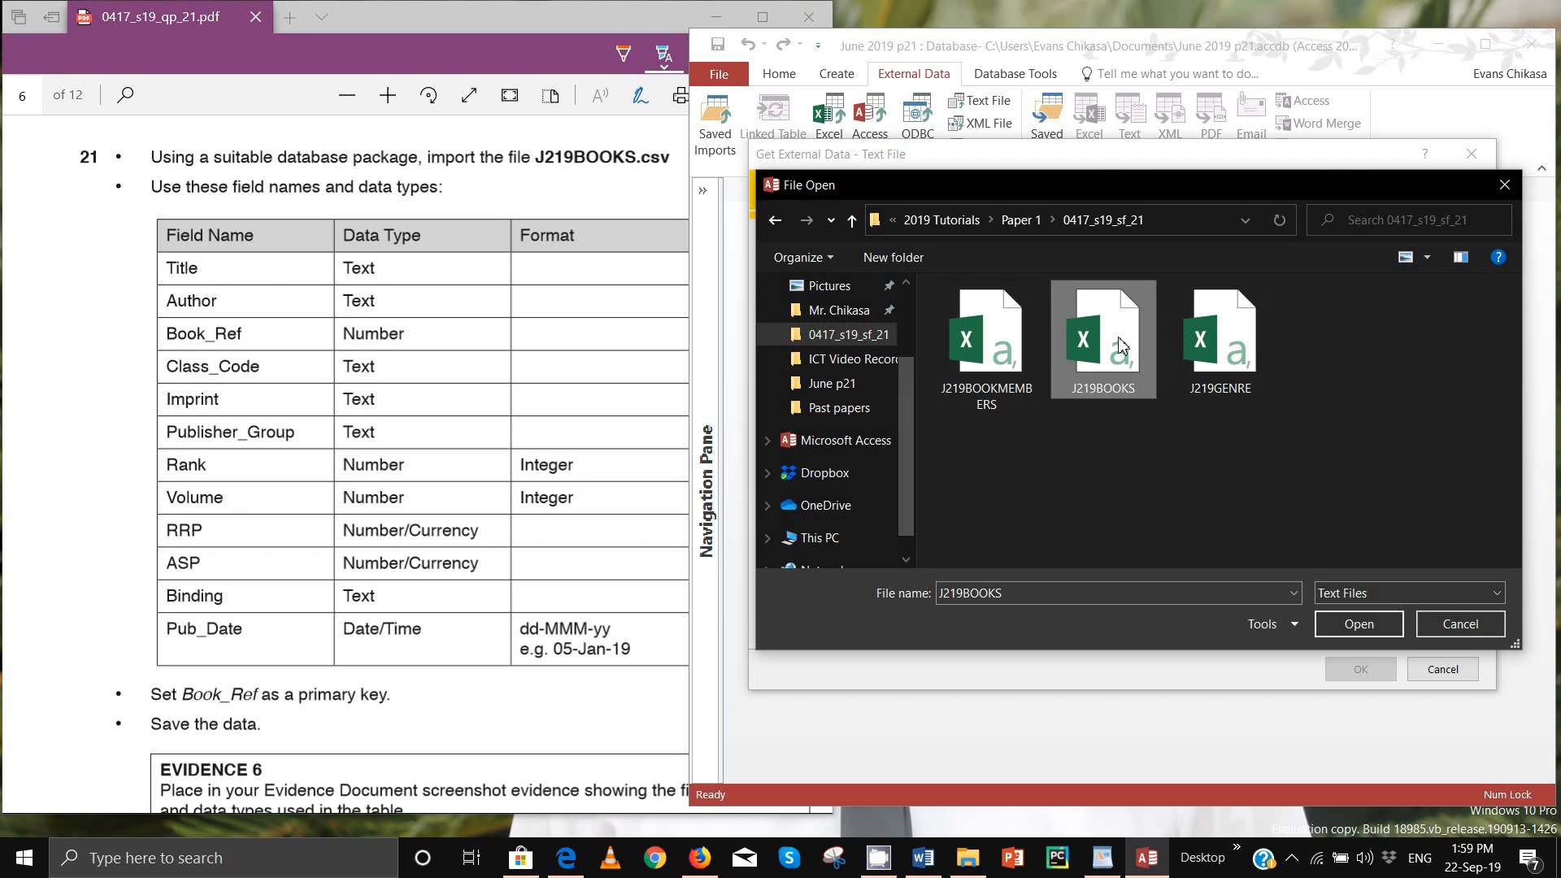
left_click(1359, 624)
left_click(1356, 668)
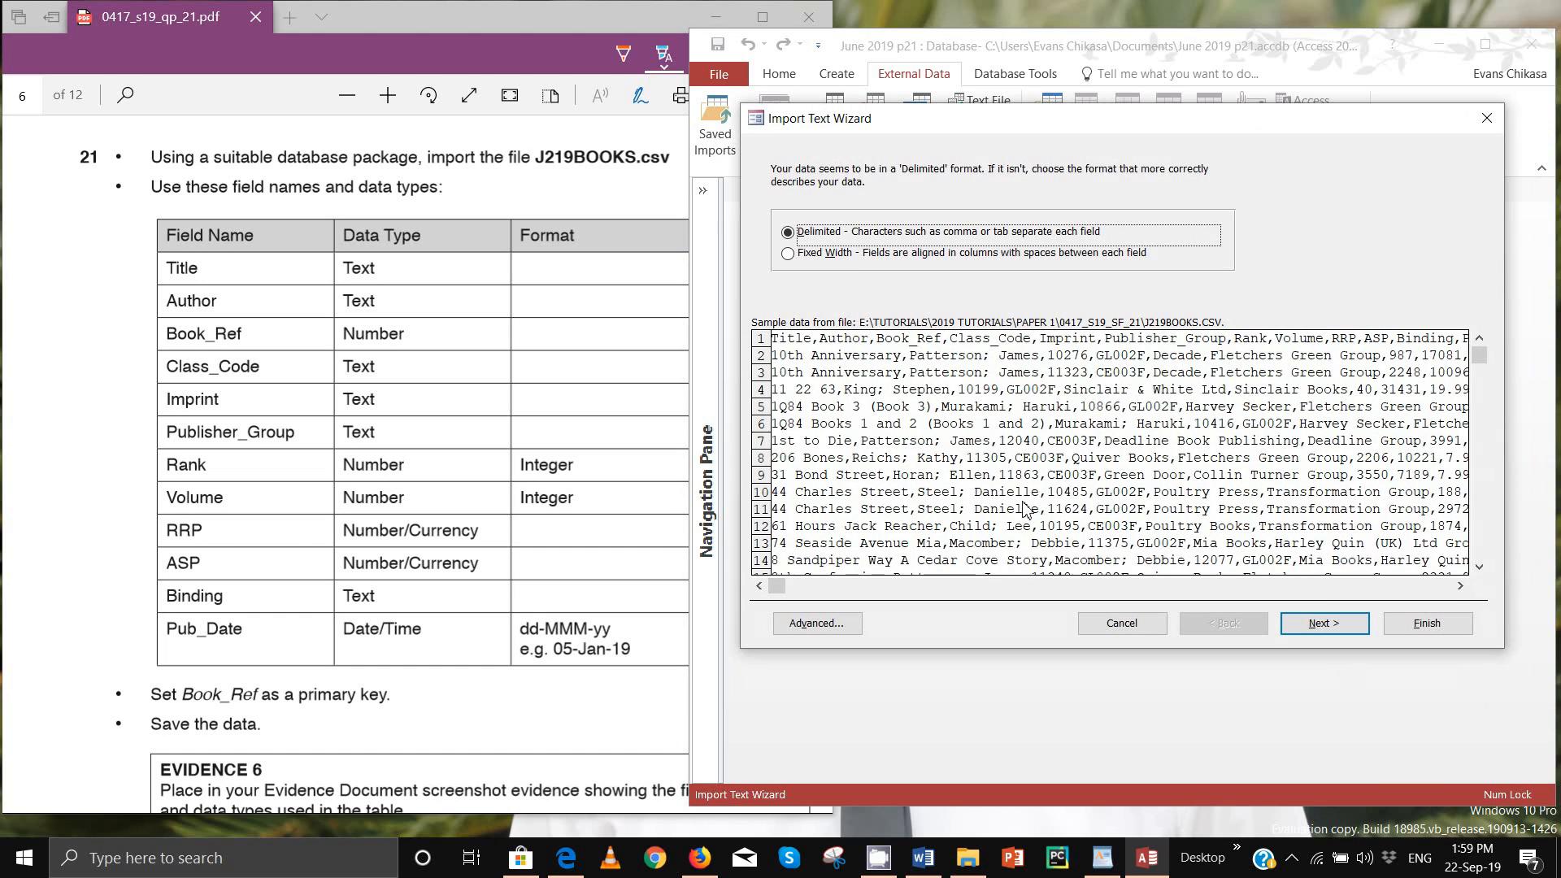
Step: Keep the delimited format with comma separators and mark the first row as containing field names
left_click(1324, 622)
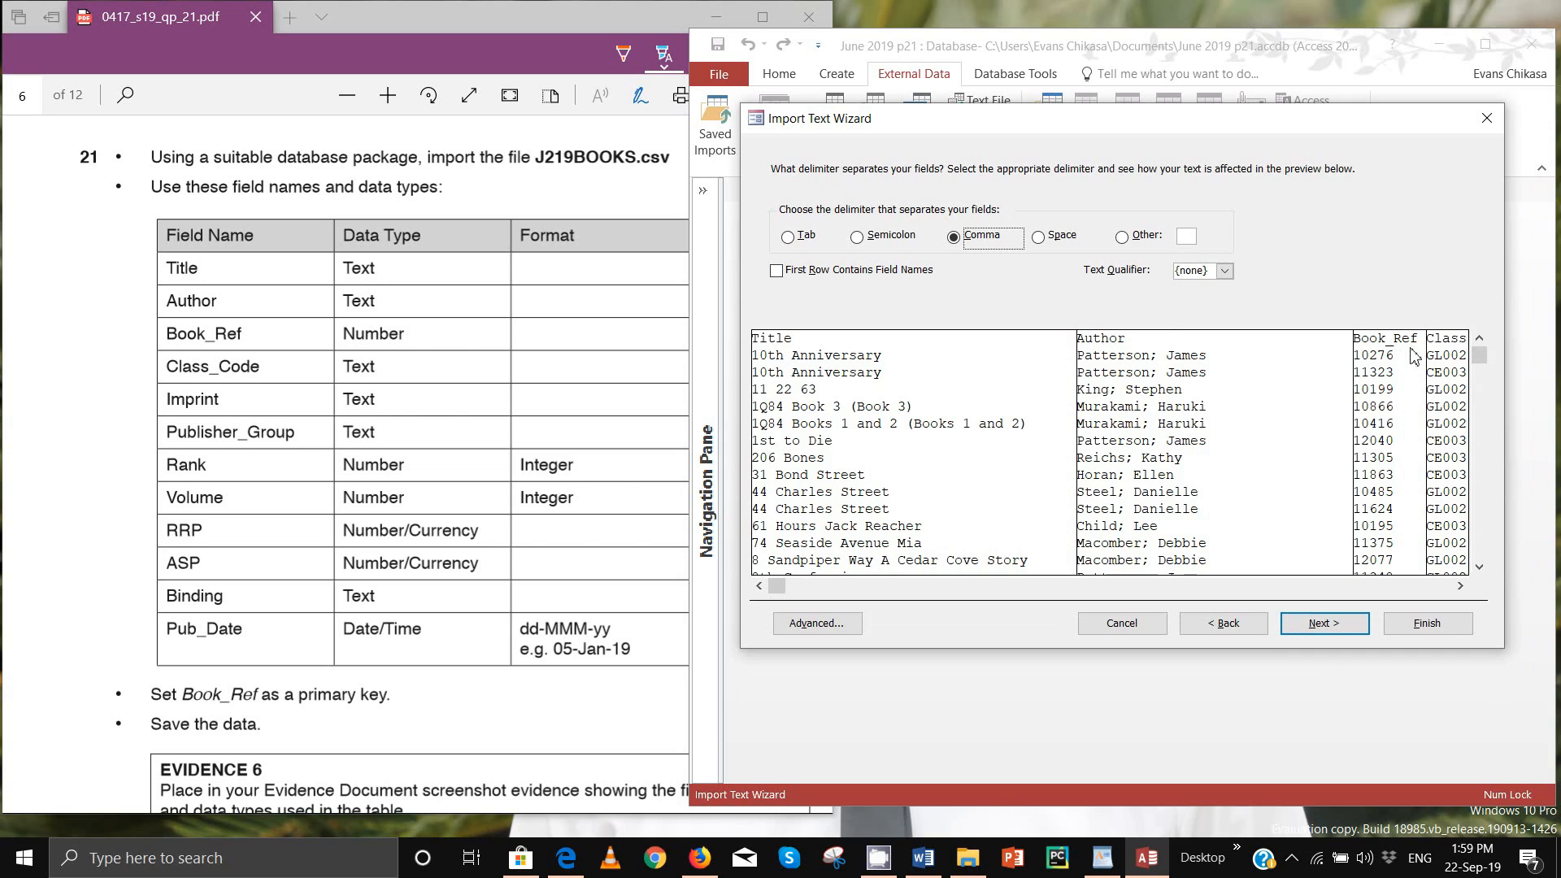
left_click(888, 280)
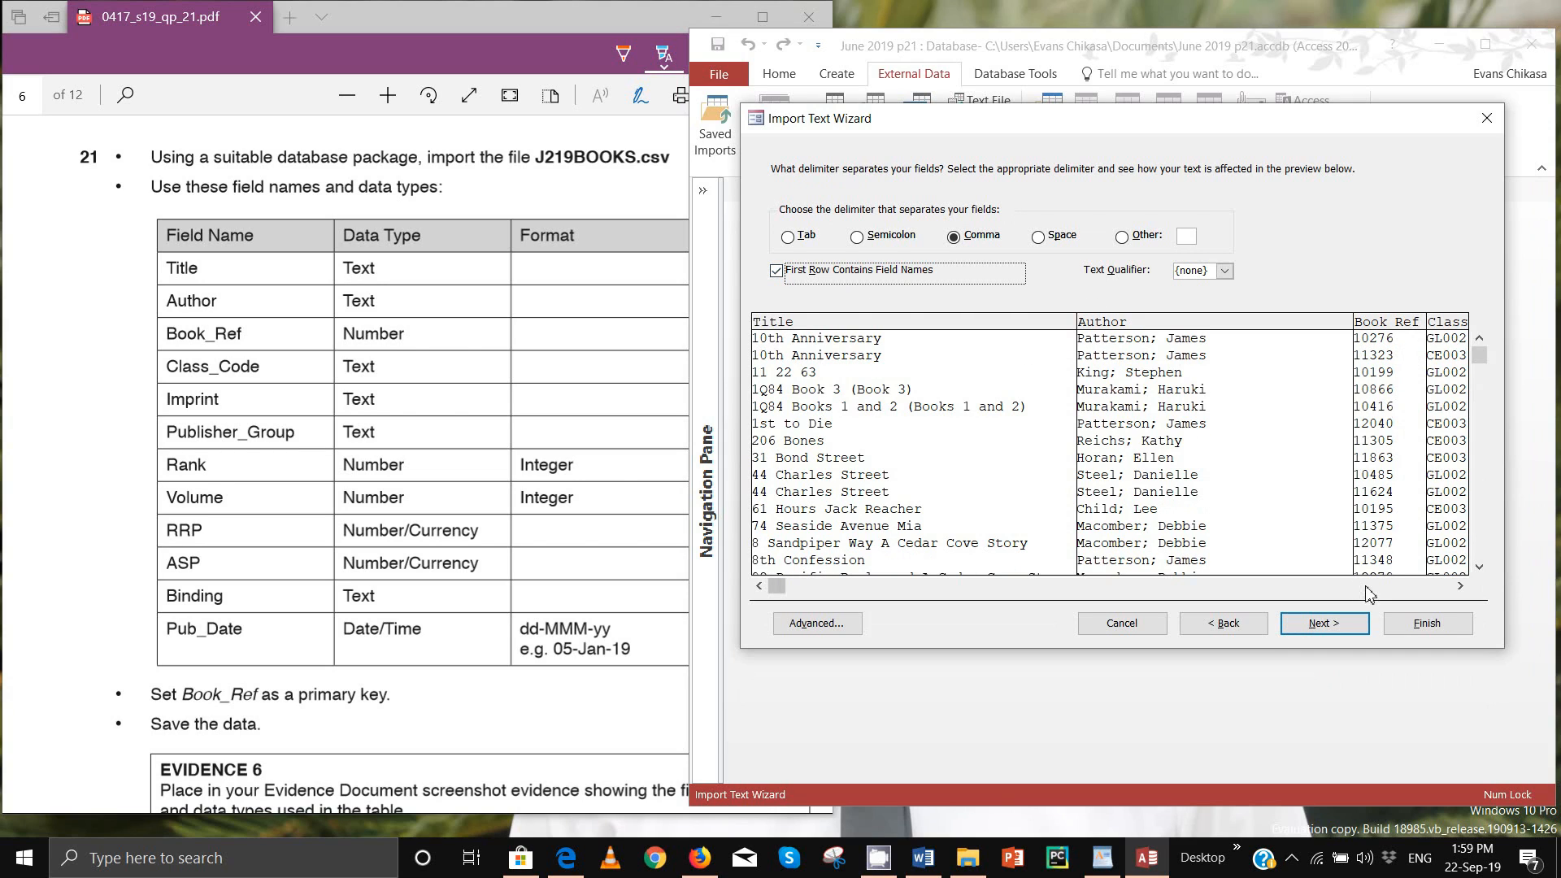
left_click(1324, 623)
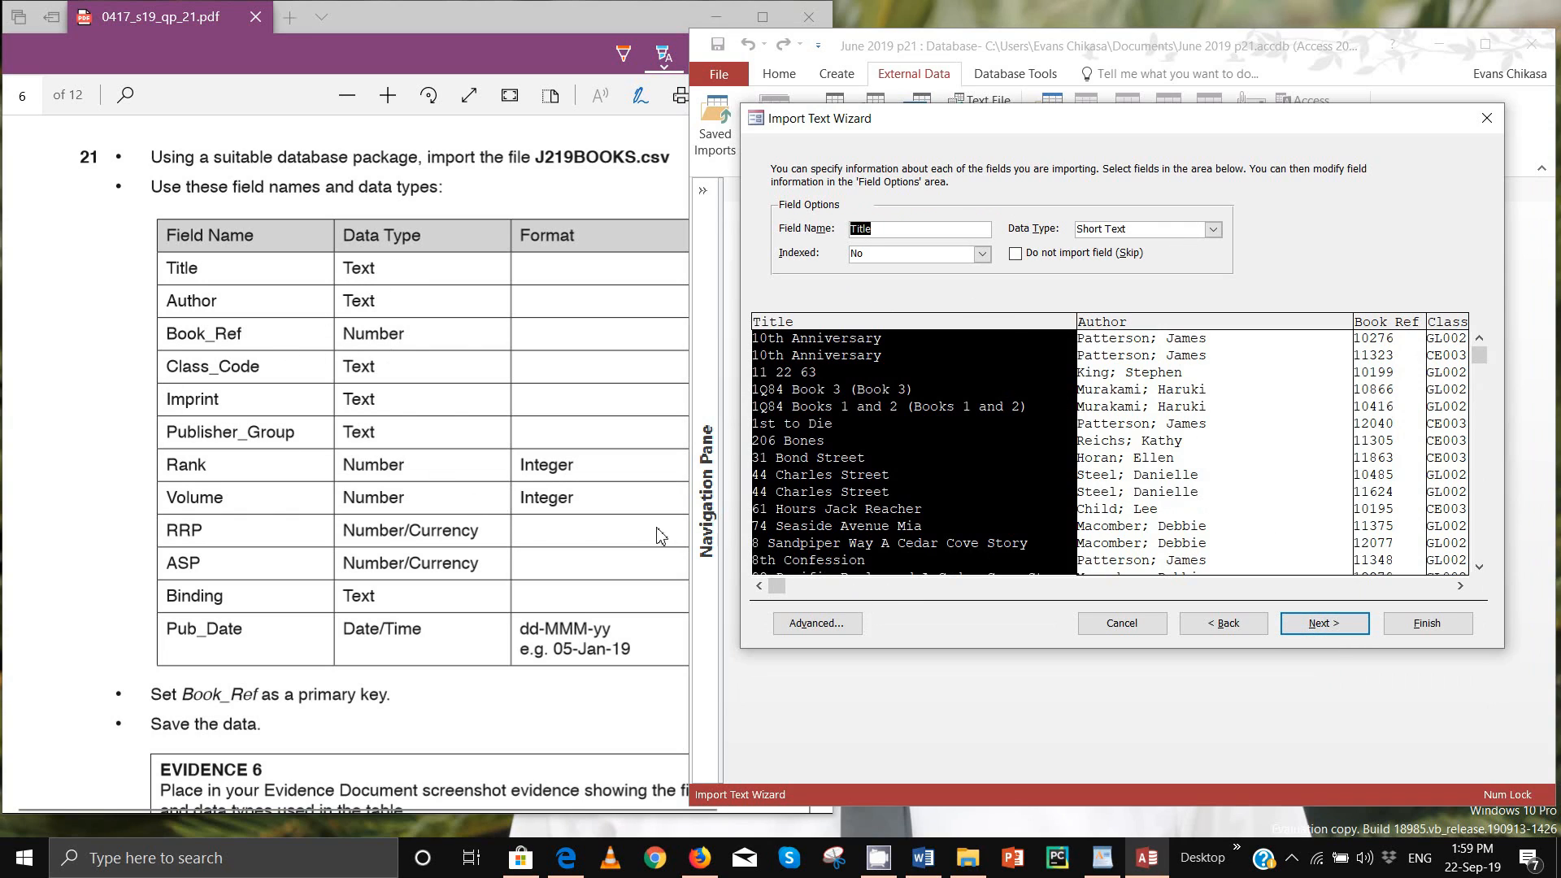
Step: Open the advanced import specification and highlight the dd-MMM-yy format required for Pub_Date in the question paper
left_click(799, 624)
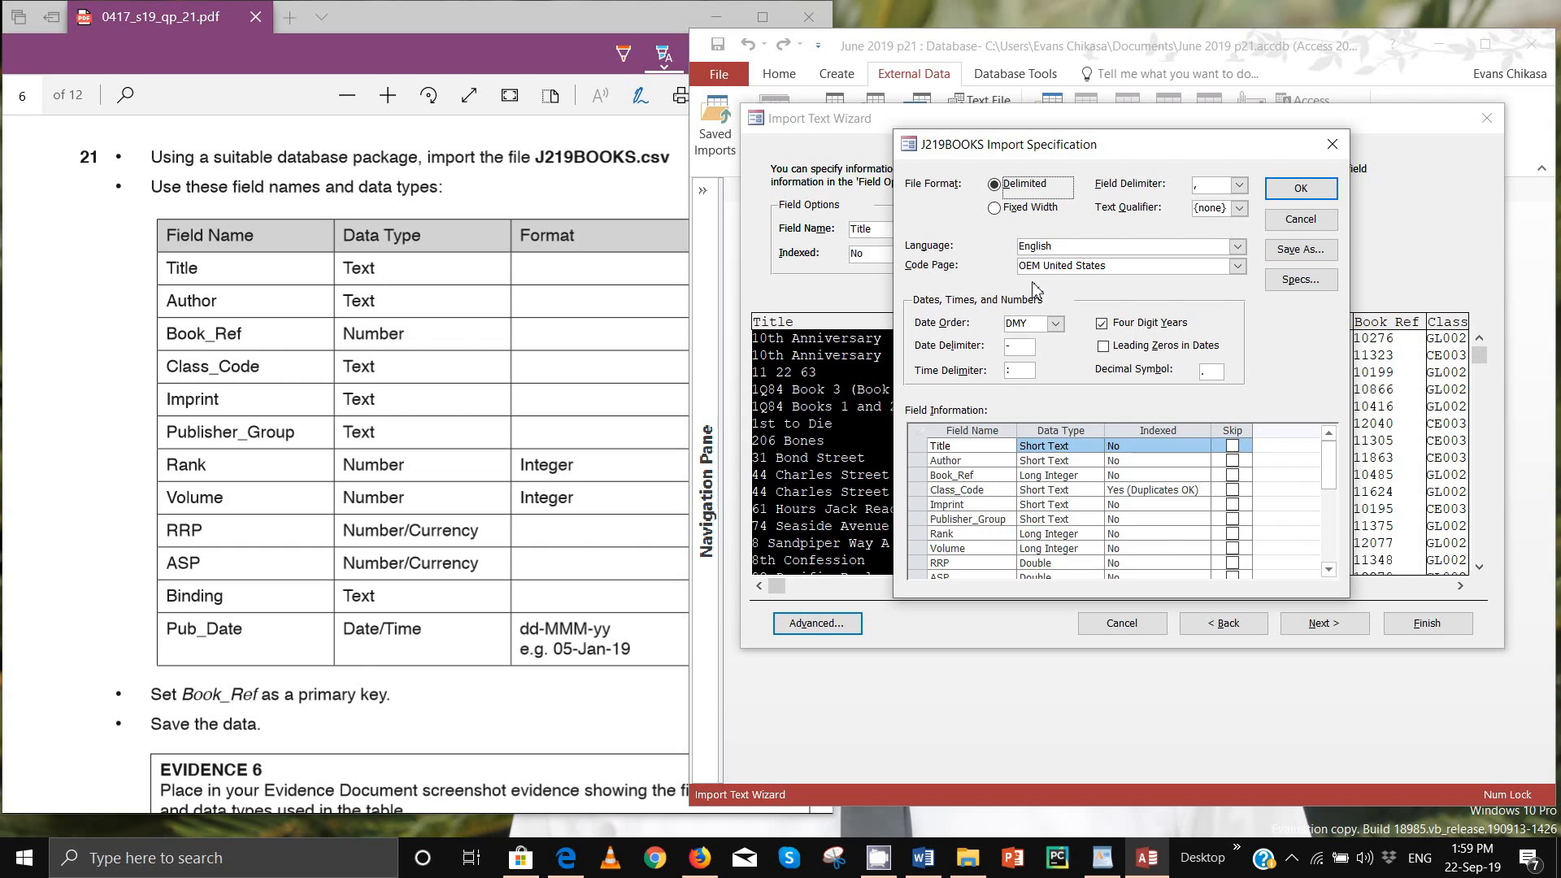
left_click(561, 638)
left_click_drag(543, 632, 620, 623)
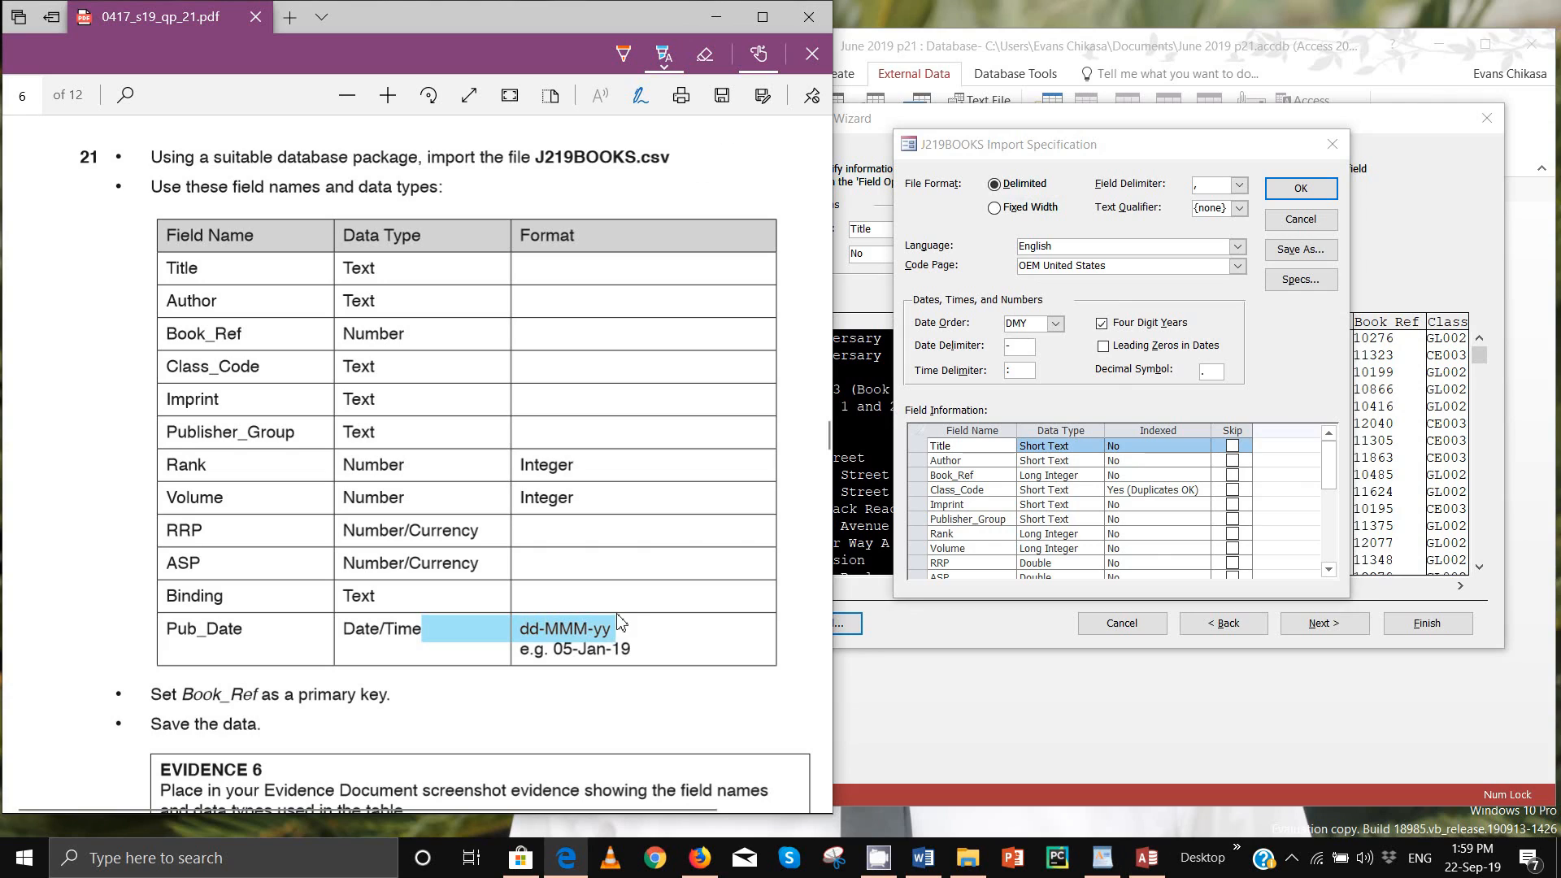
left_click(1143, 162)
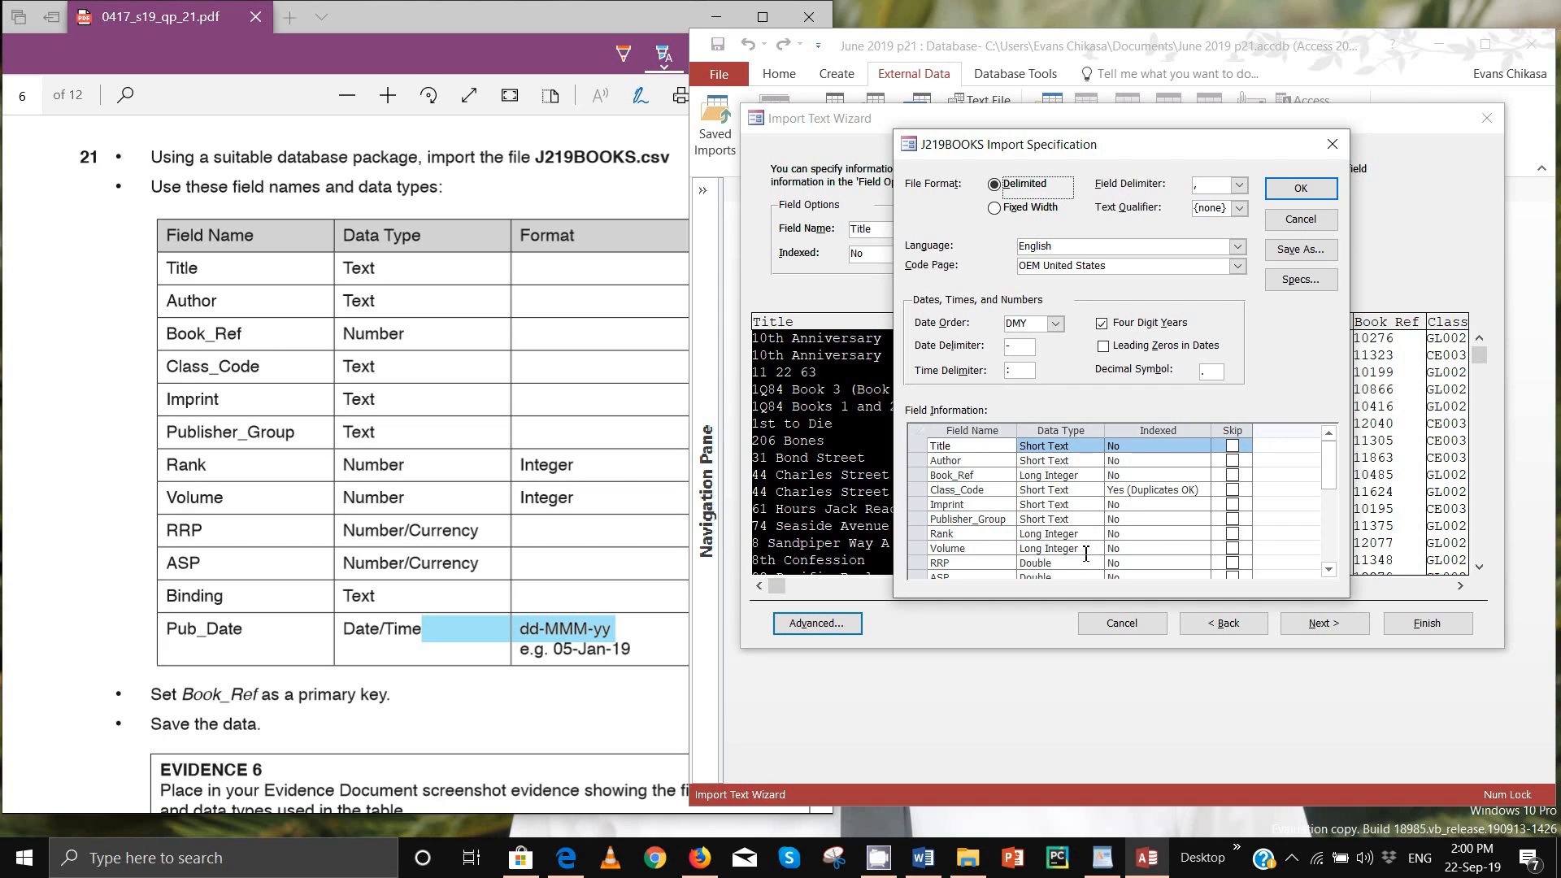
Step: Set the data type of the RRP and ASP fields to Currency and accept the import specification
scroll(1076, 511, "down", 1)
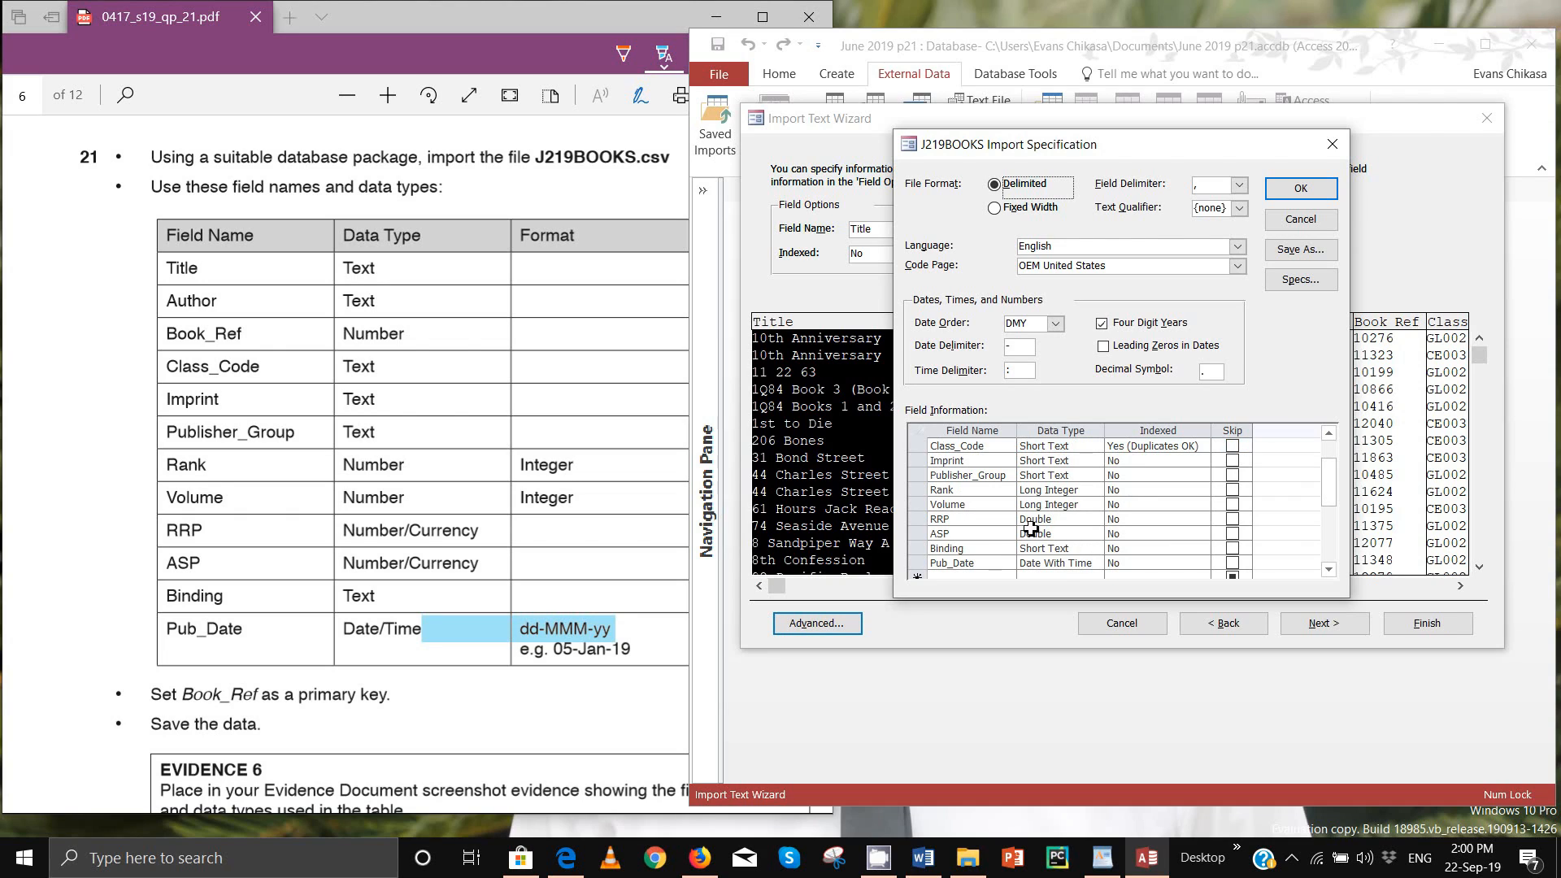
left_click(1065, 520)
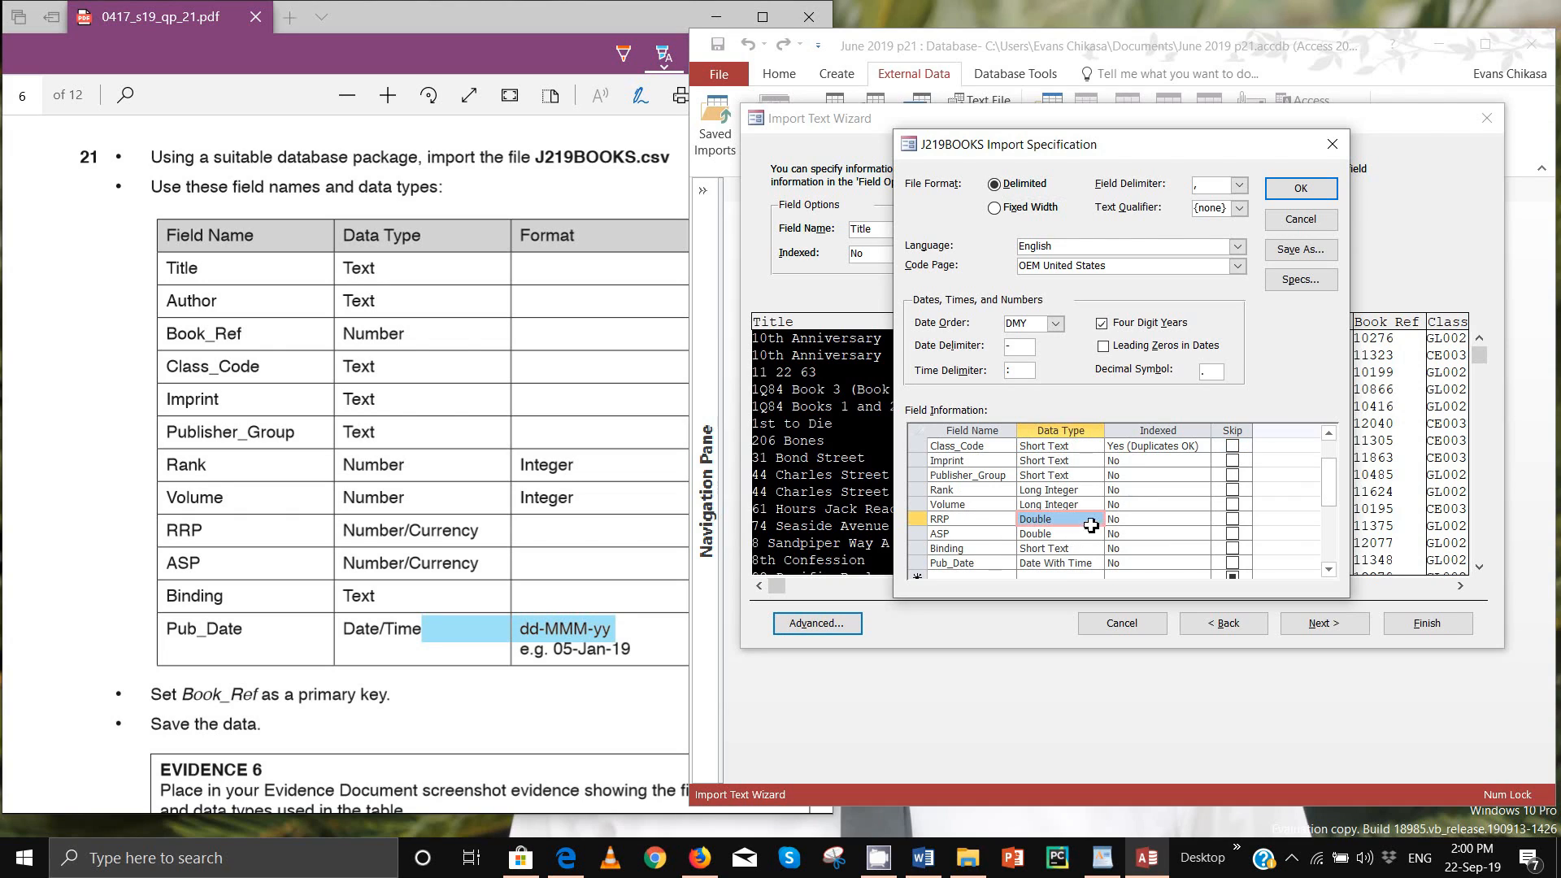
left_click(1095, 519)
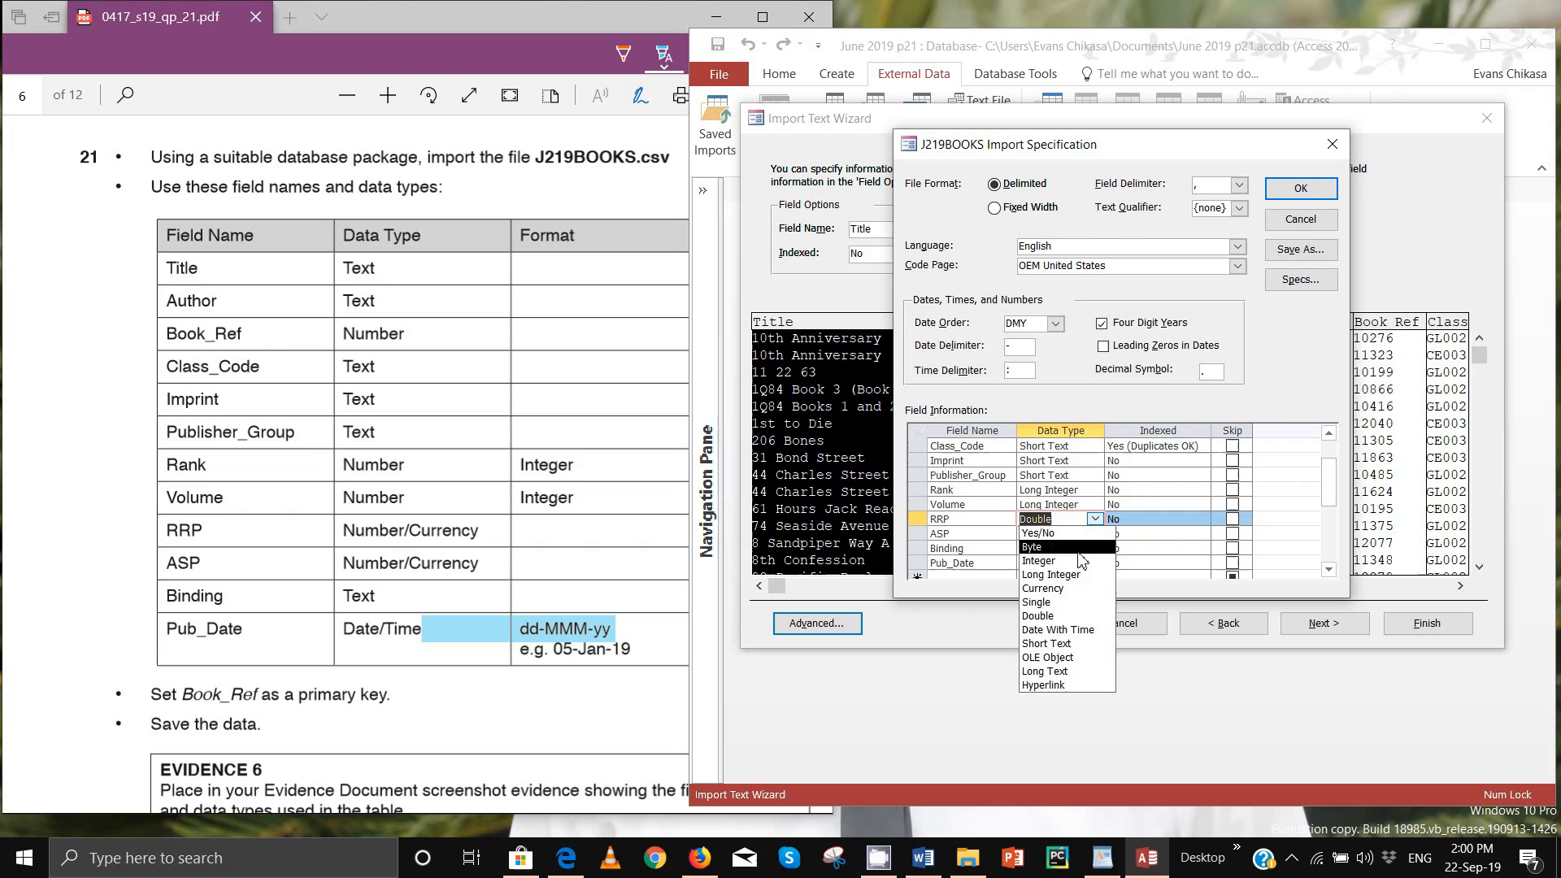
left_click(1047, 588)
left_click(1094, 537)
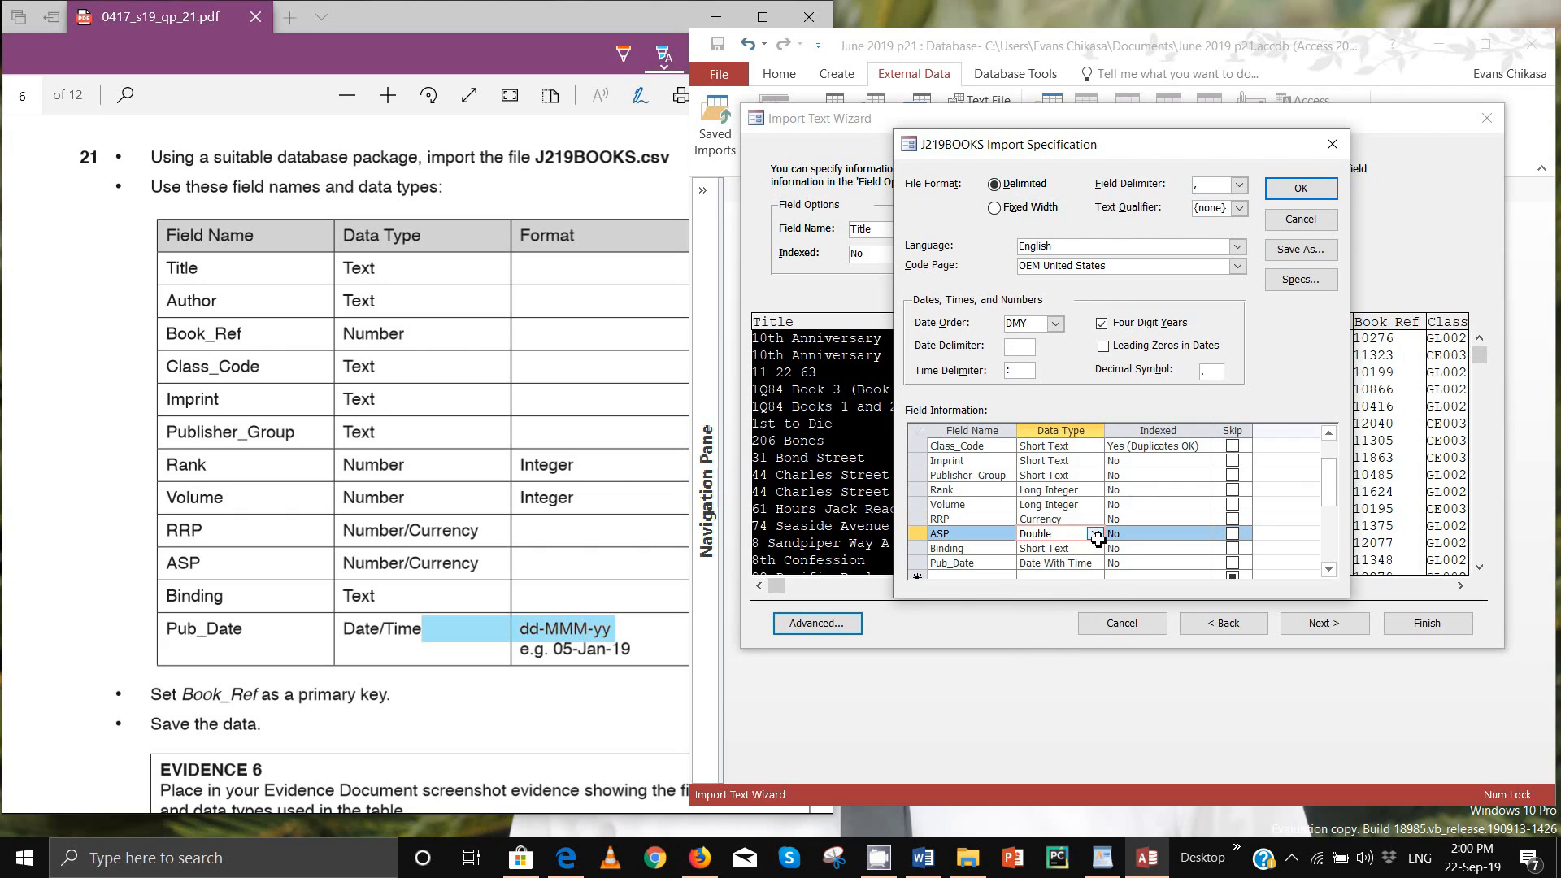
left_click(1095, 534)
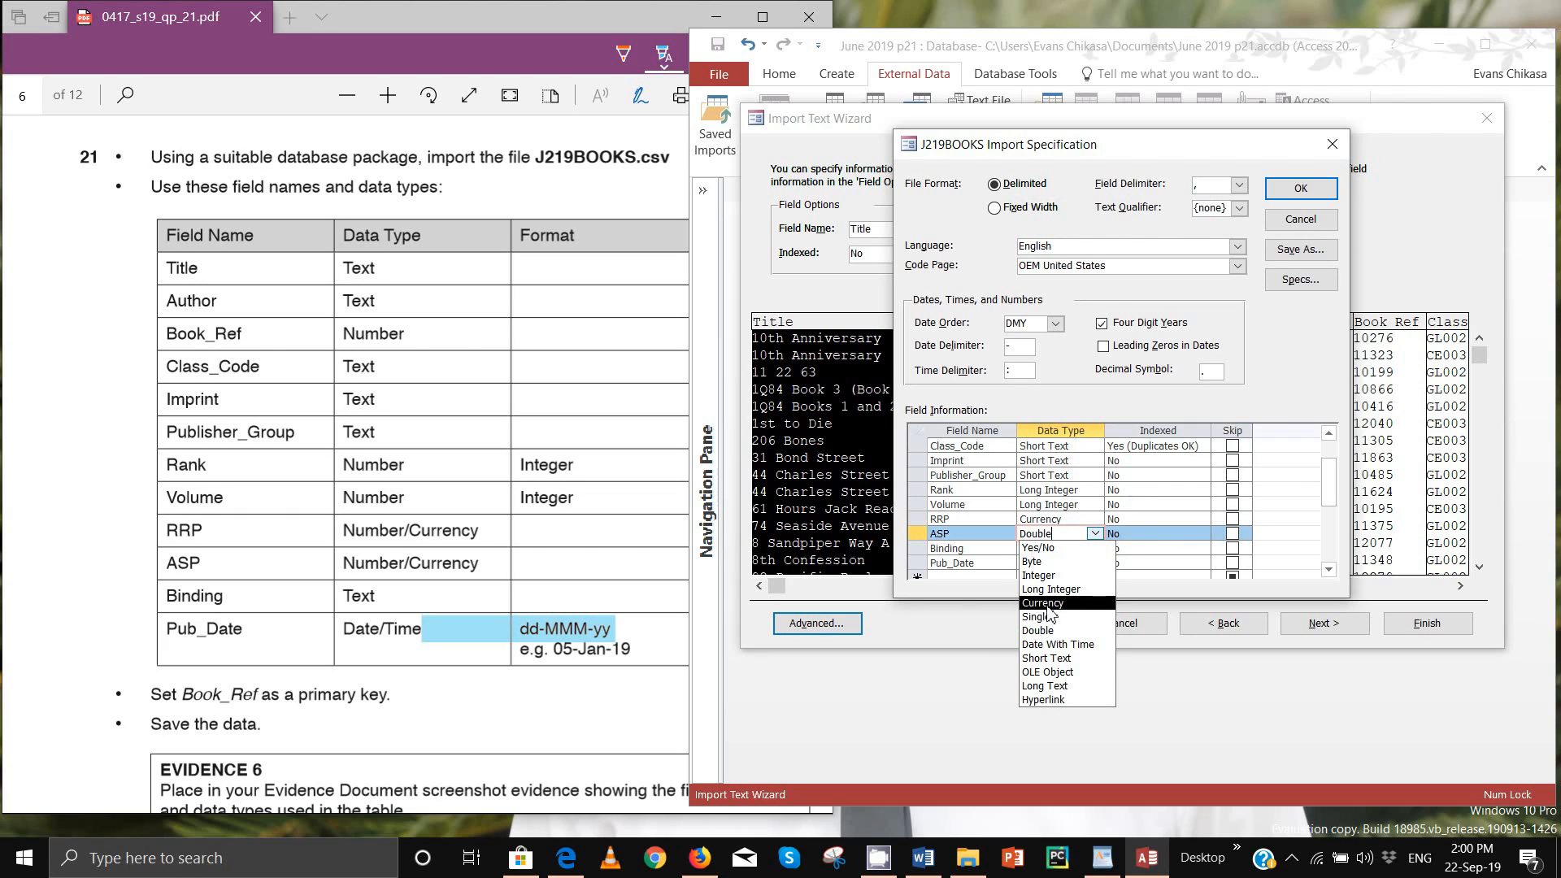
left_click(1044, 602)
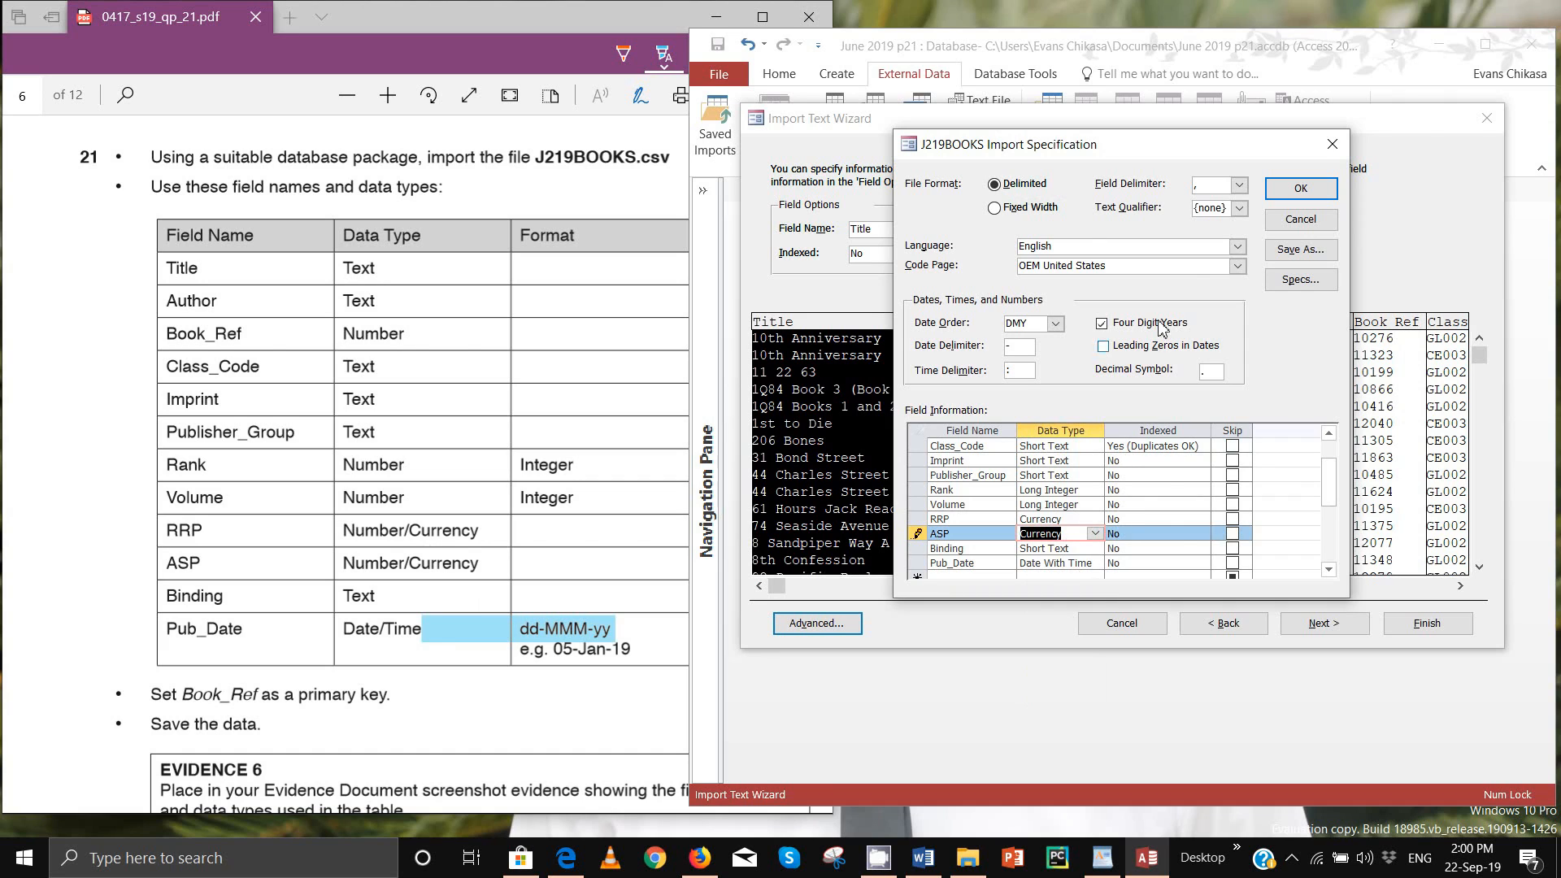
left_click(1301, 188)
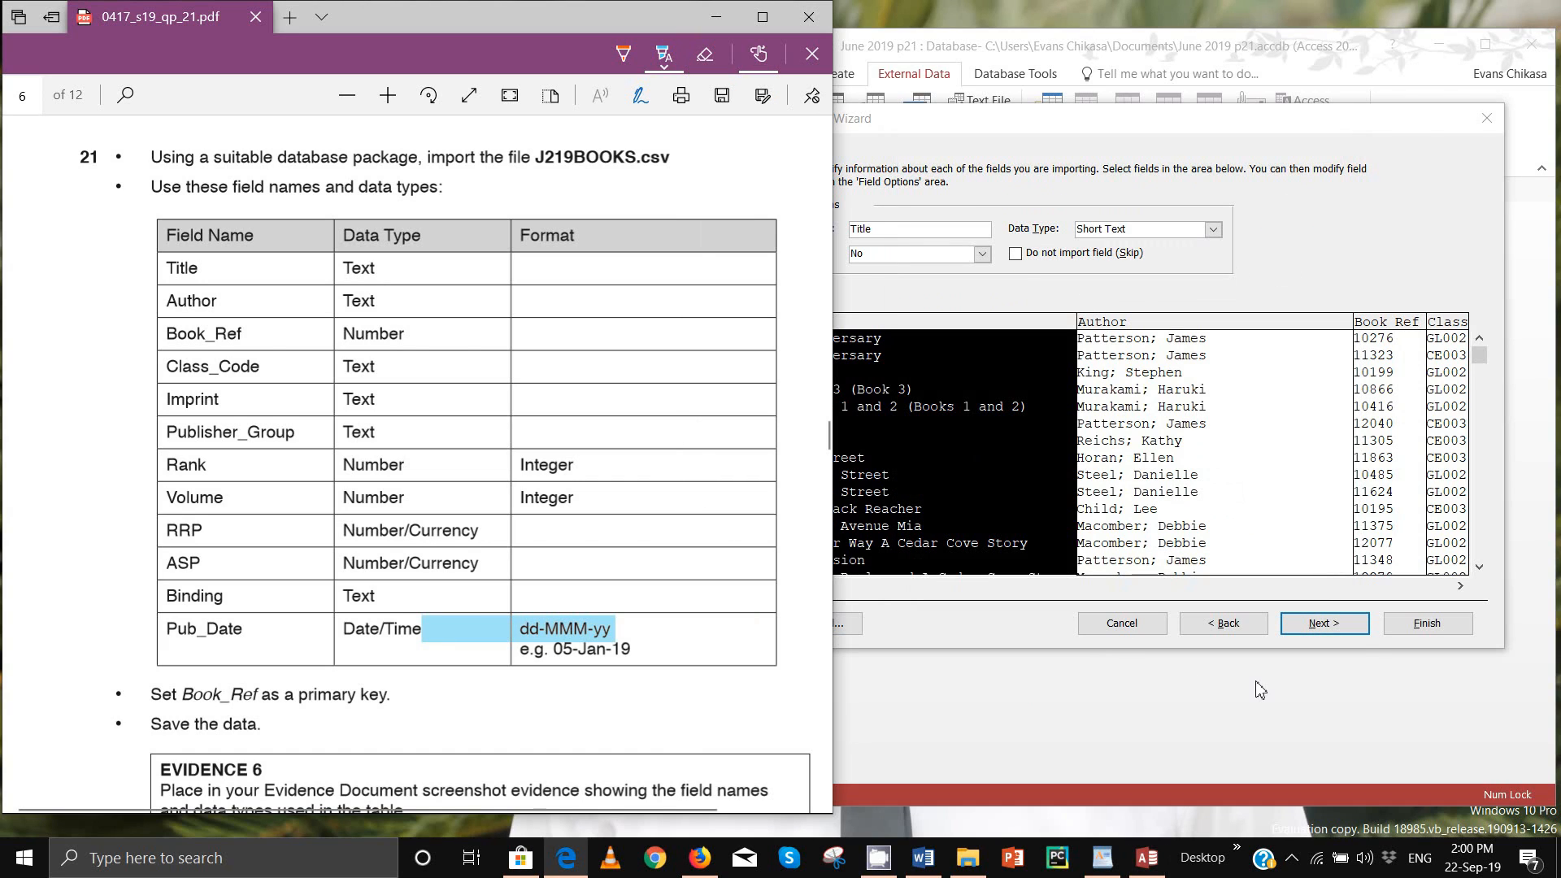
Step: Choose Book_Ref as the primary key and finish importing the data into the J219BOOKS table
left_click(1324, 624)
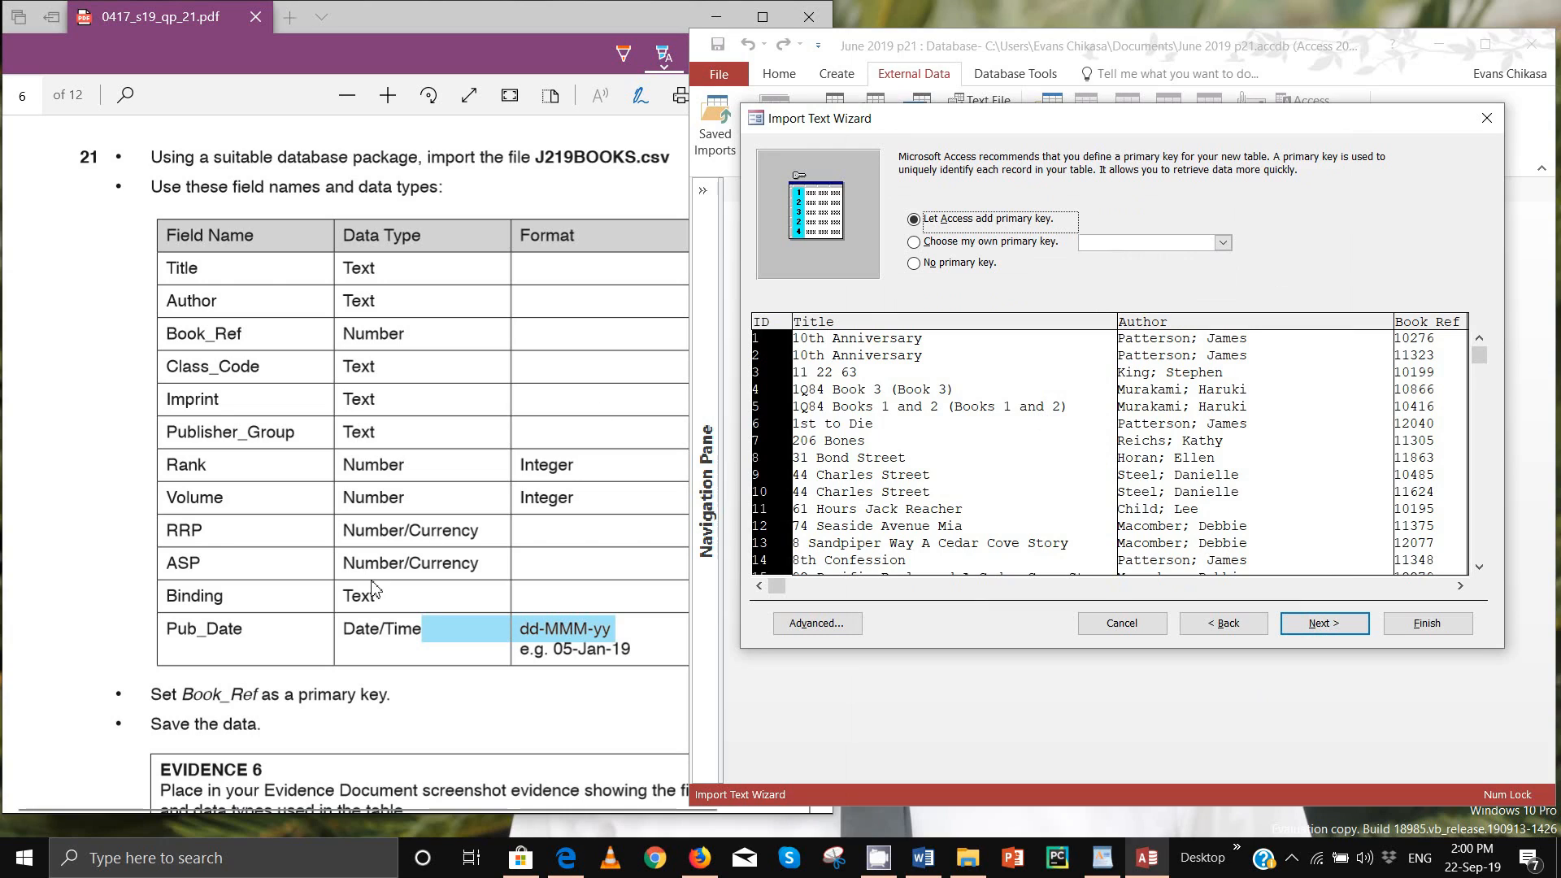
scroll(212, 618, "down", 3)
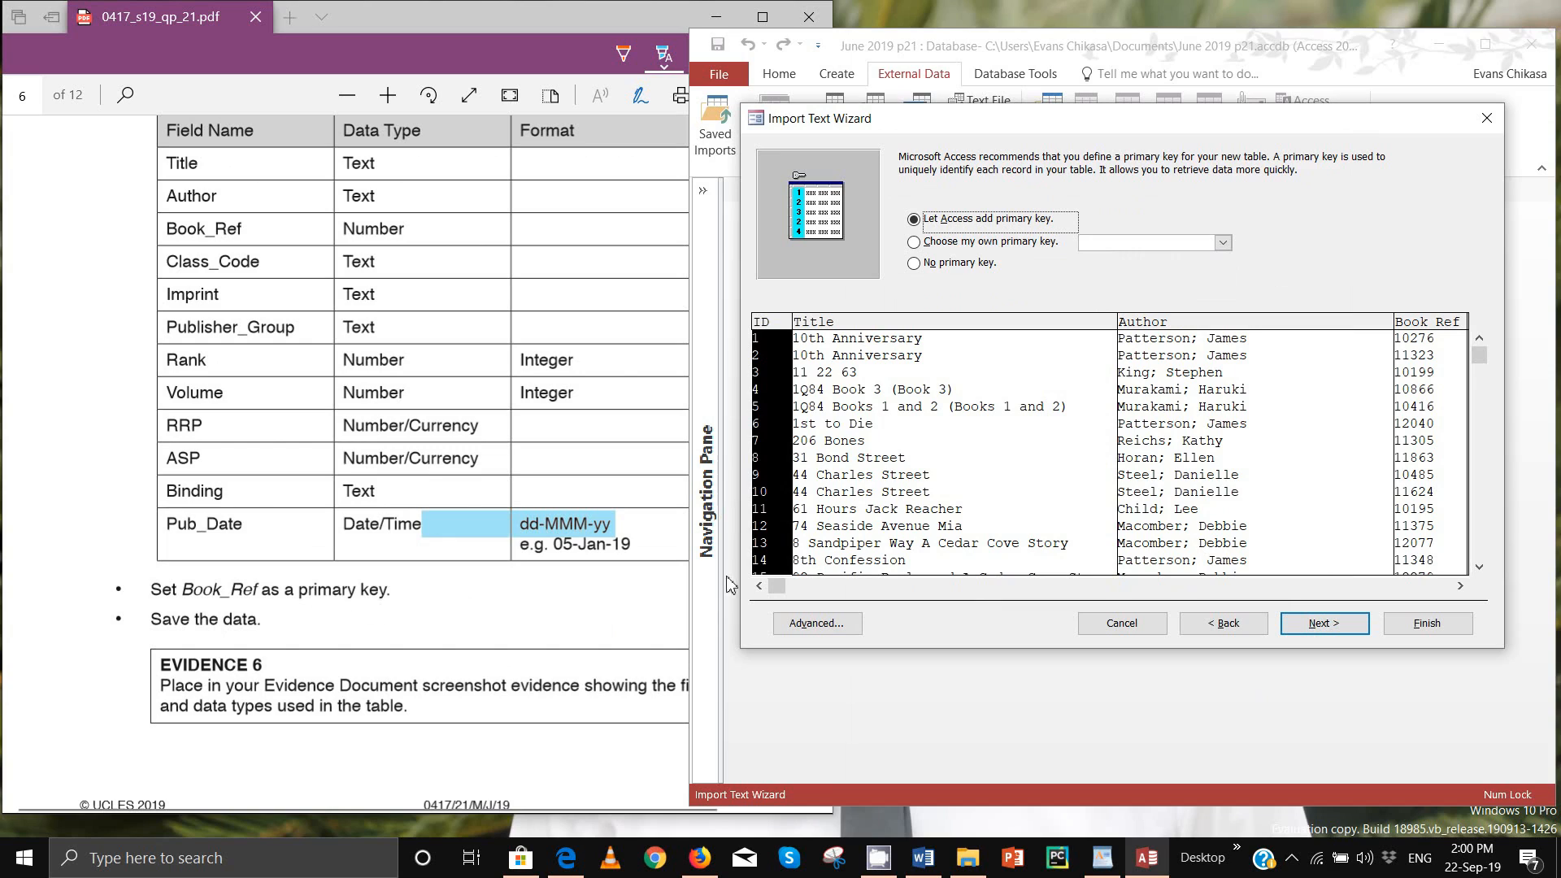
left_click(1028, 248)
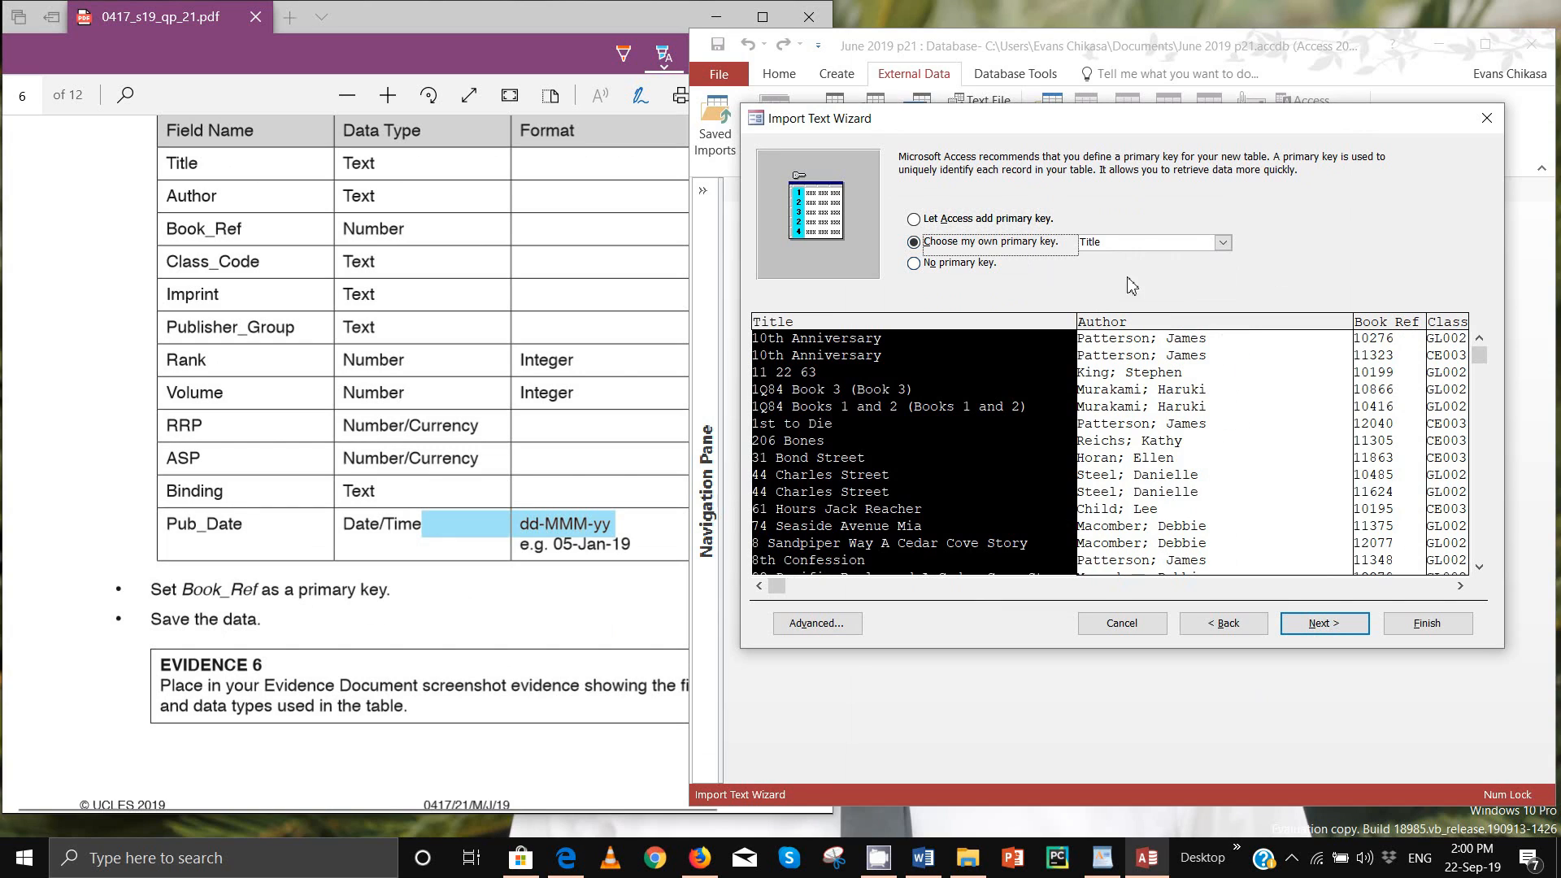
left_click(1393, 406)
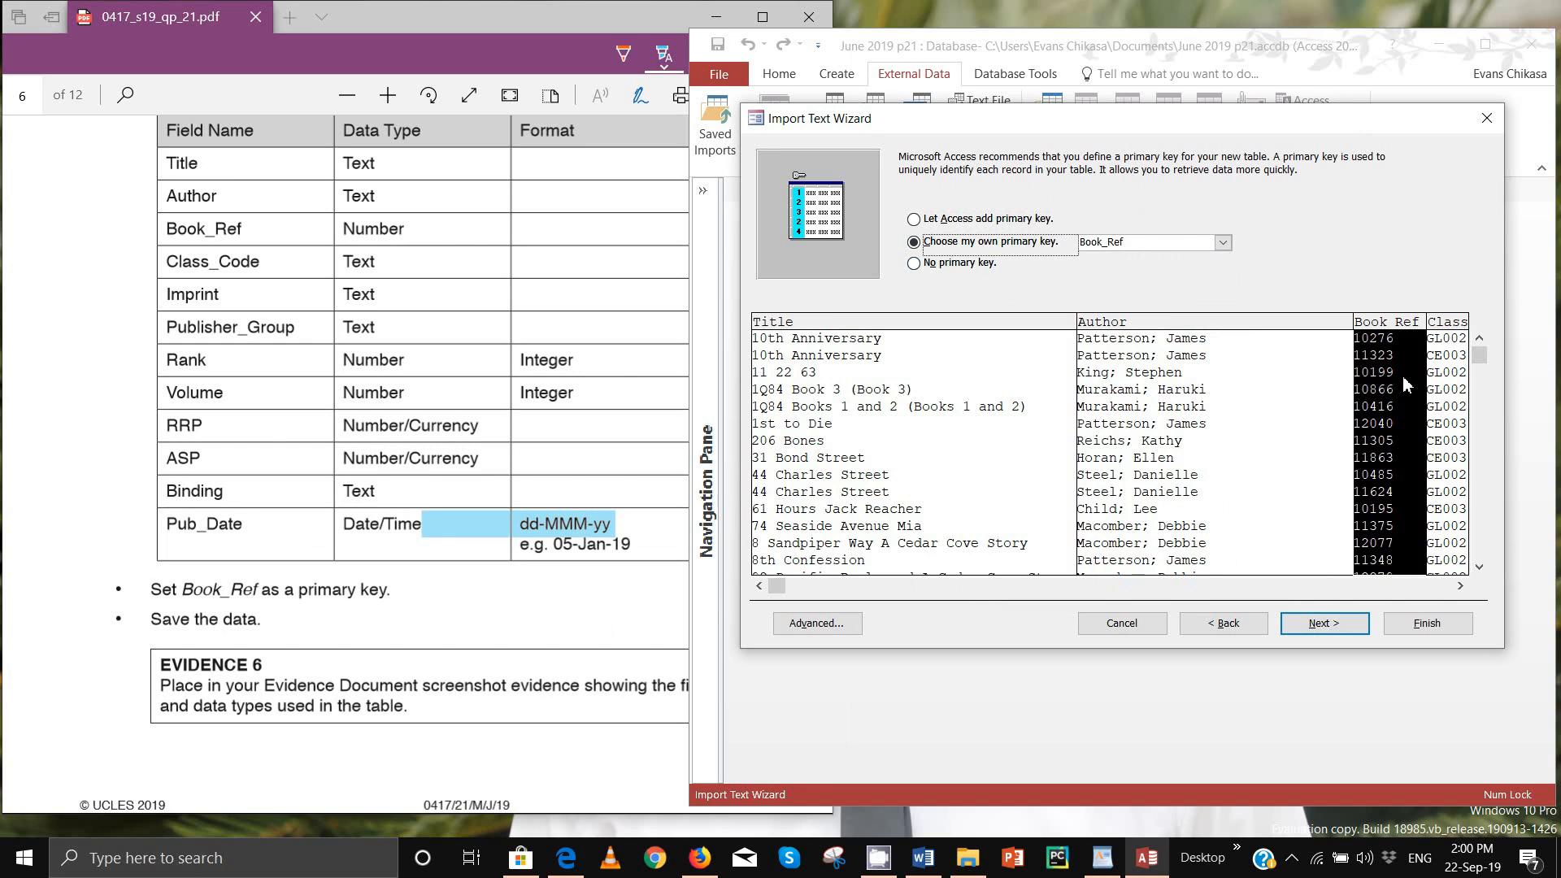
left_click(1309, 626)
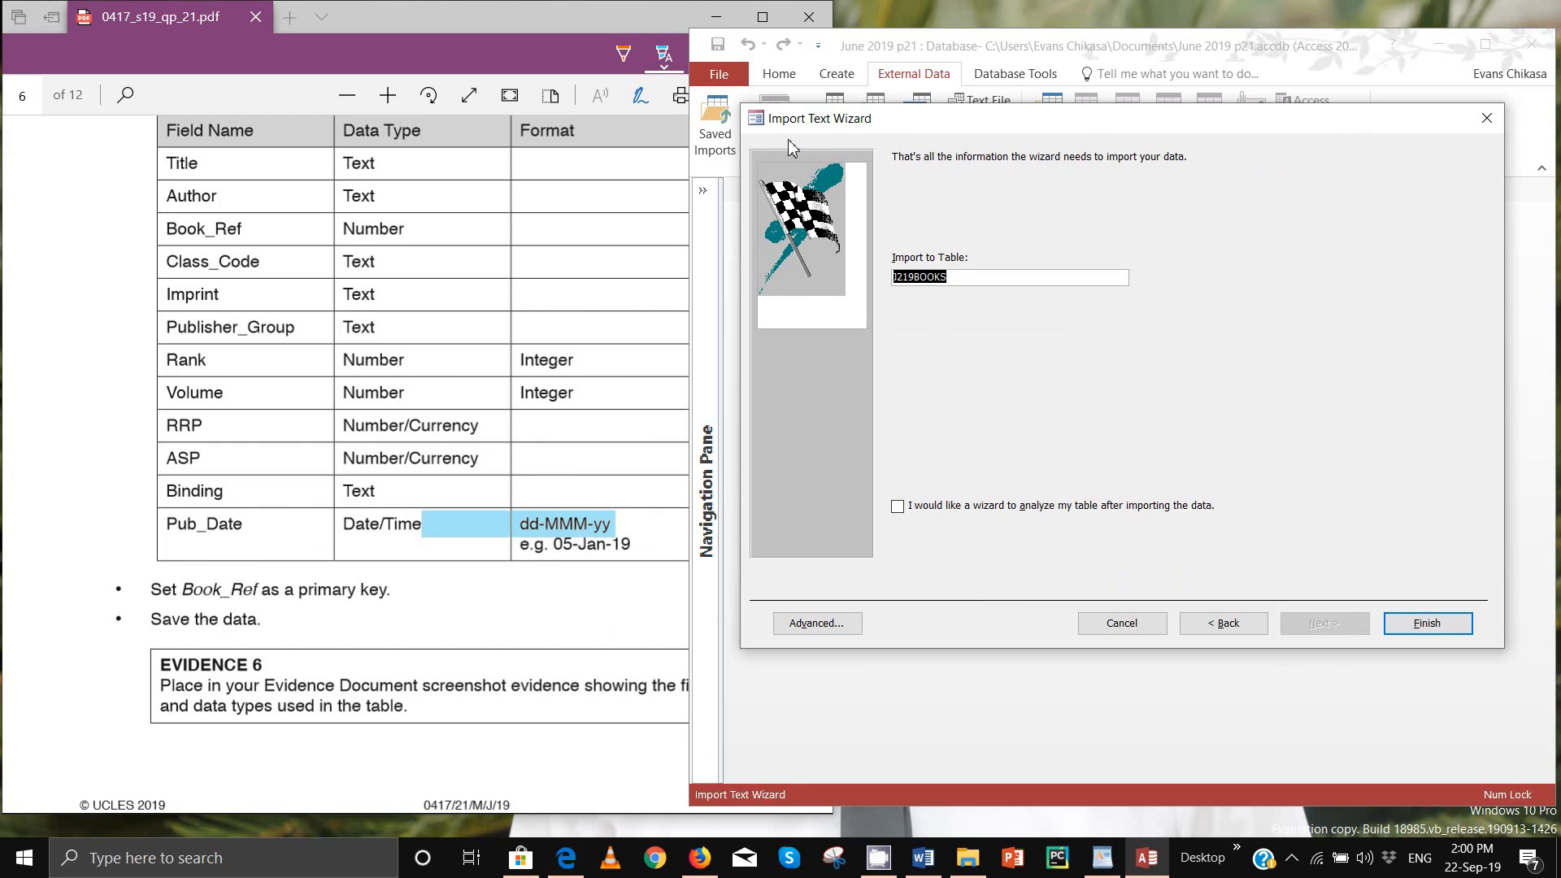
left_click(1413, 630)
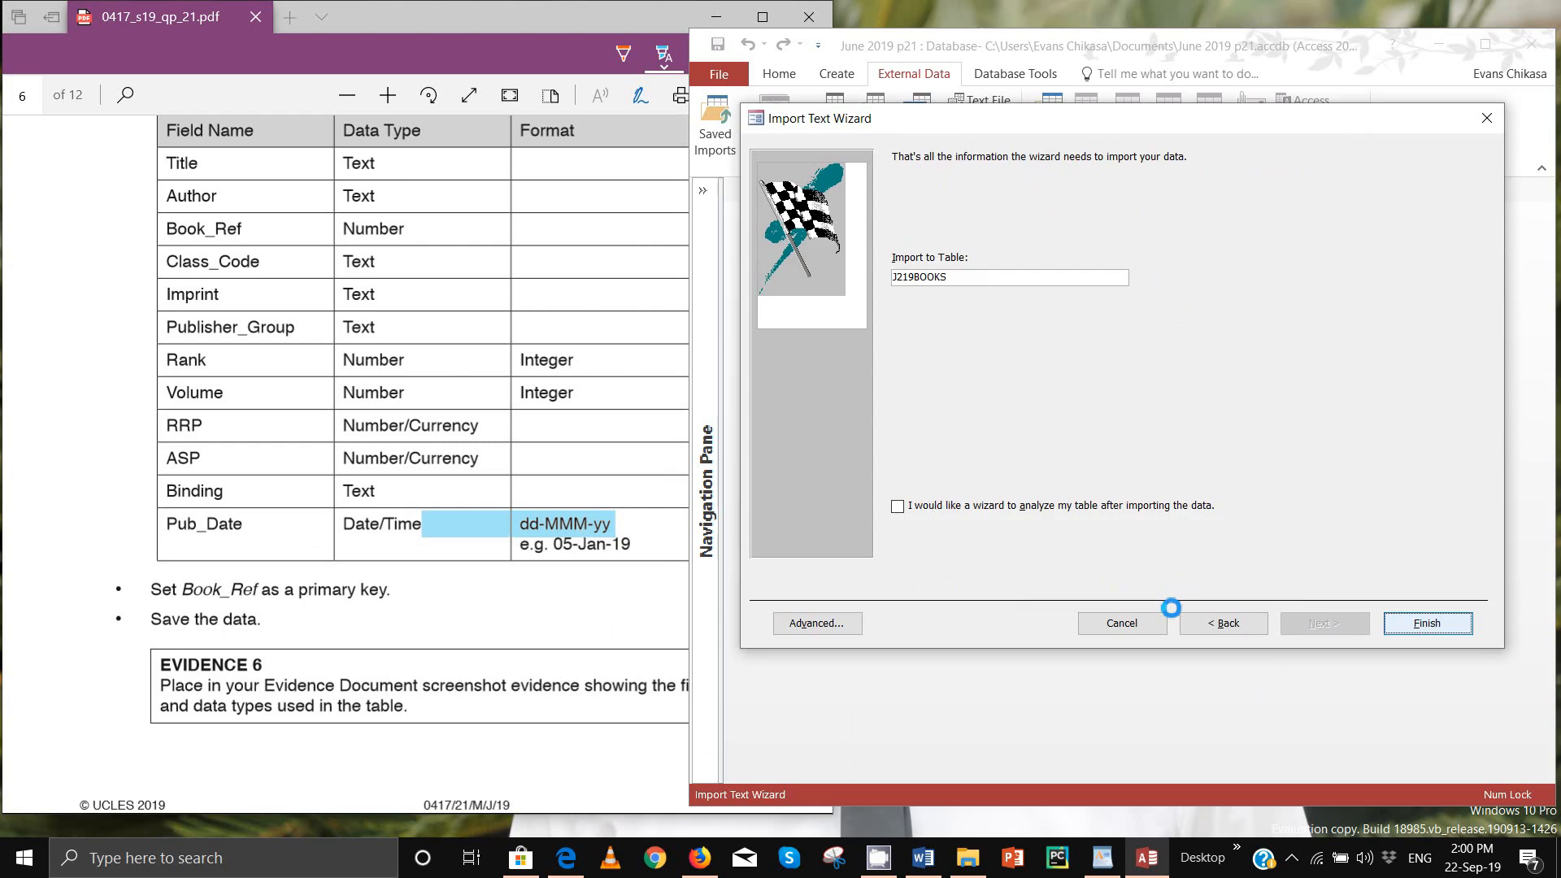
left_click(1438, 680)
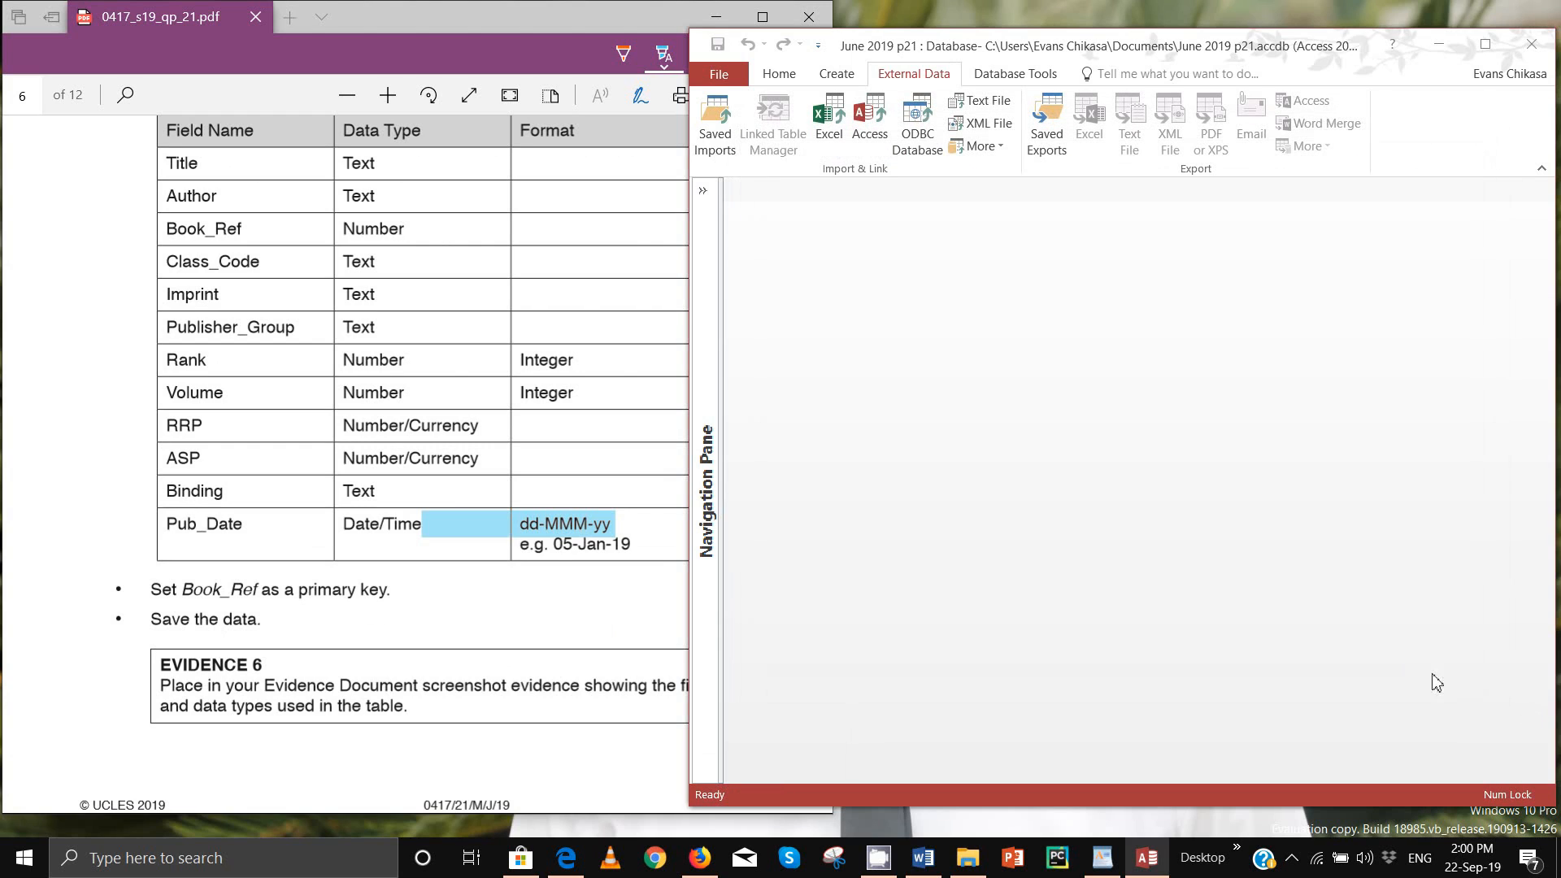
Step: Arrange the database and question paper windows side by side and open the J219BOOKS table in Design View
left_click(702, 192)
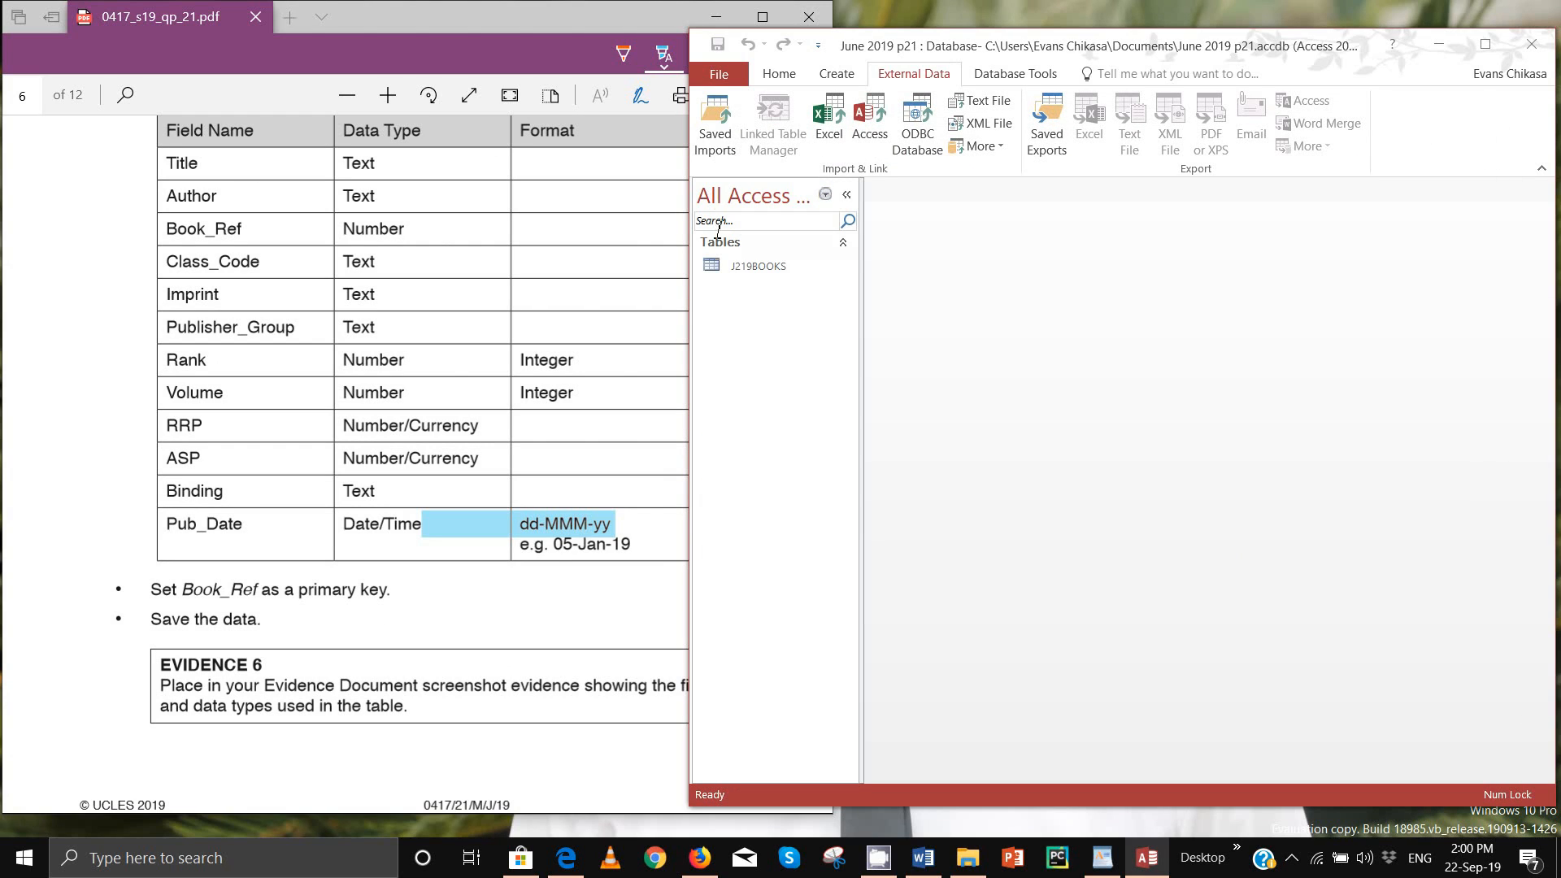
left_click_drag(979, 47, 1044, 53)
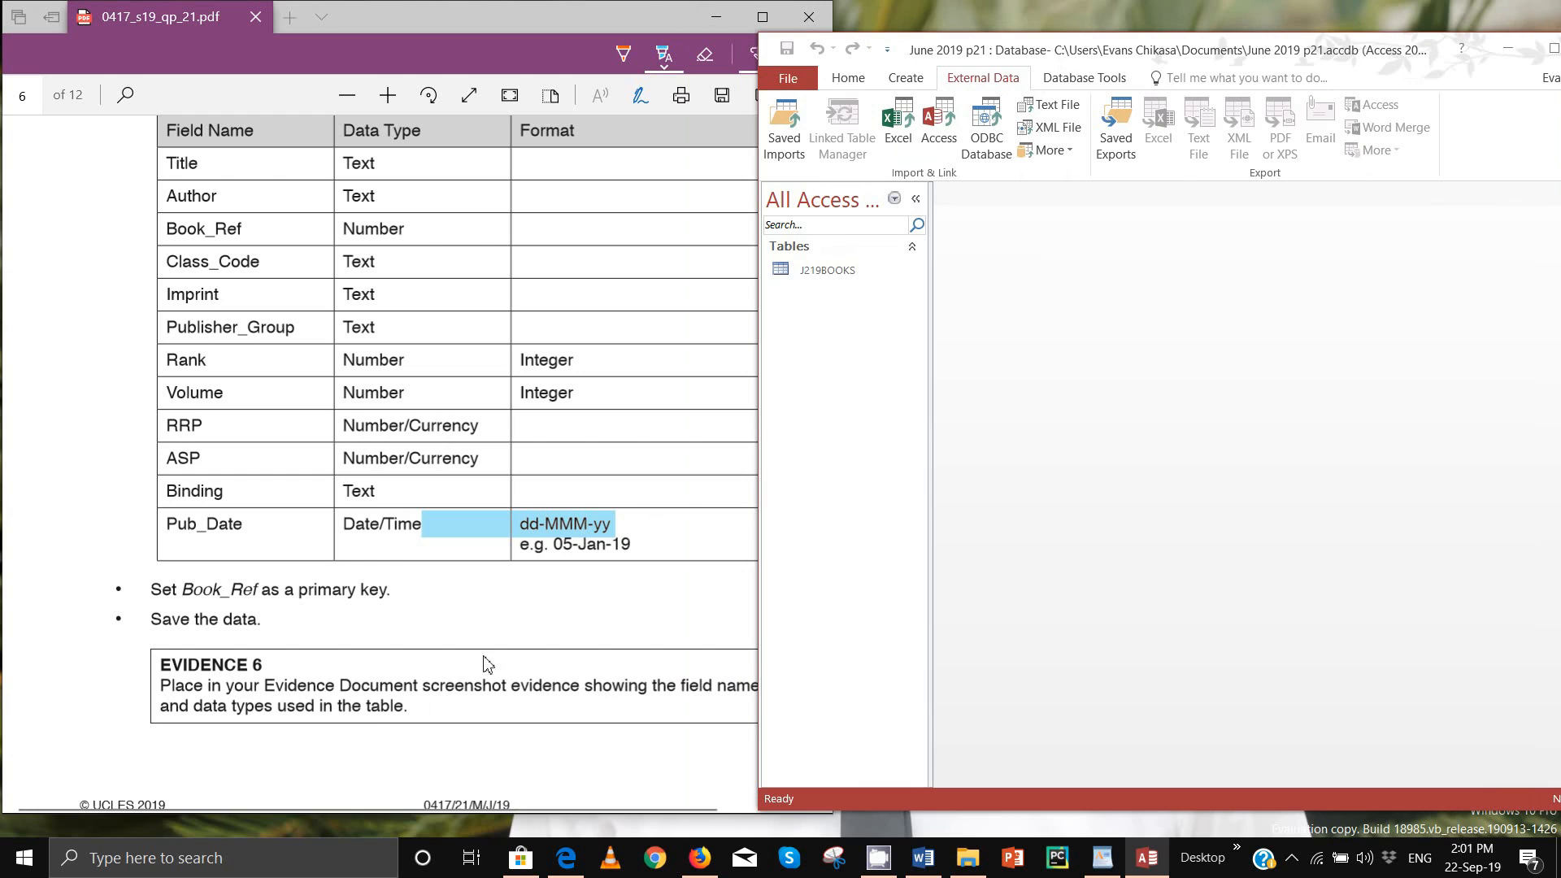
left_click_drag(501, 24, 445, 17)
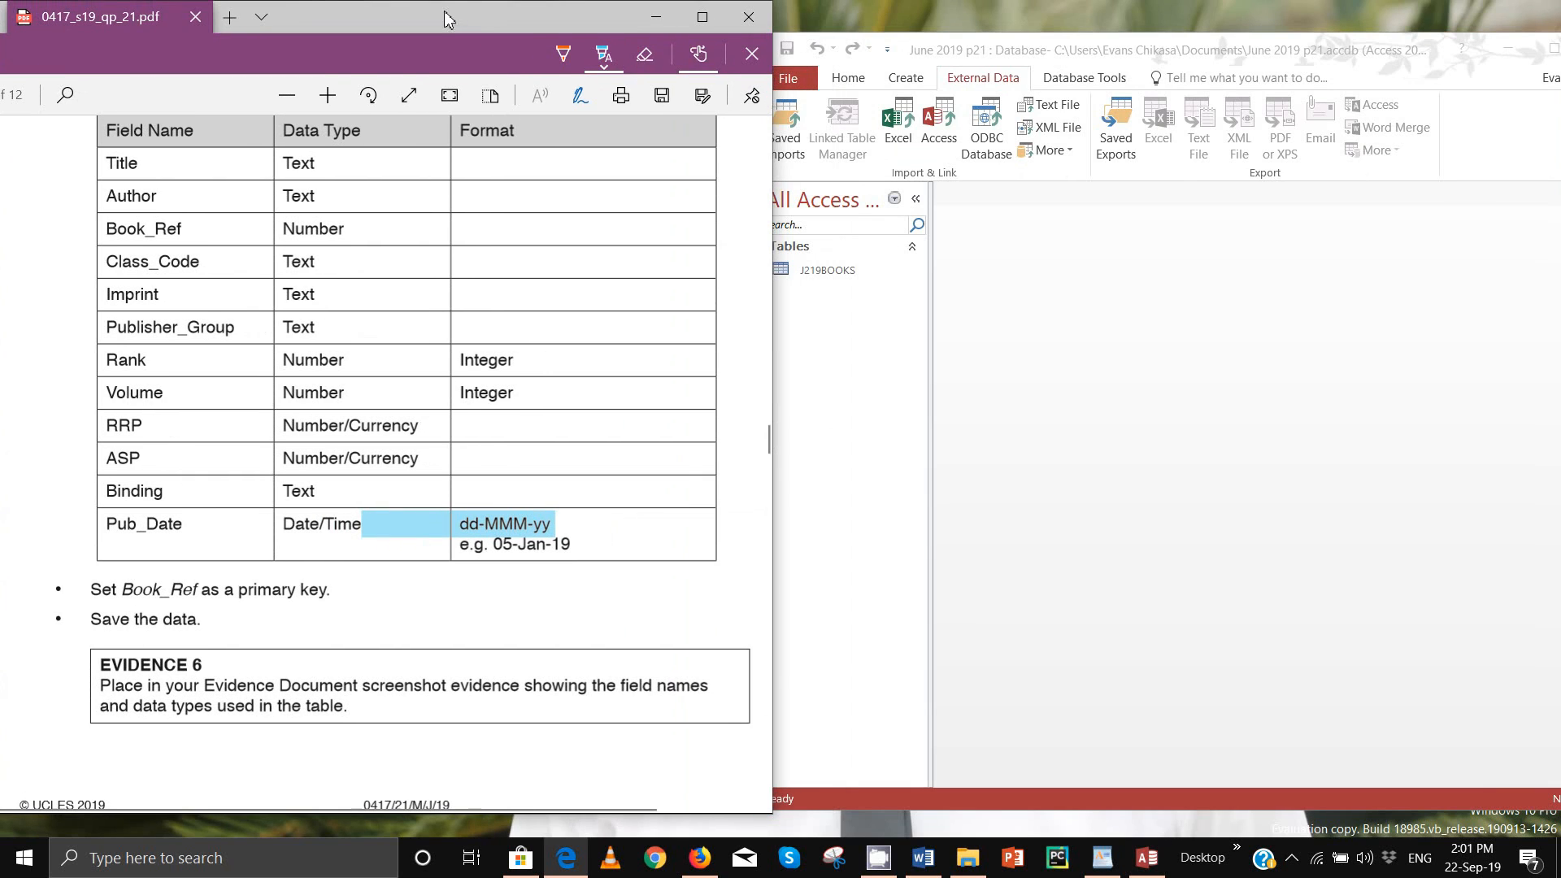
scroll(307, 671, "down", 1)
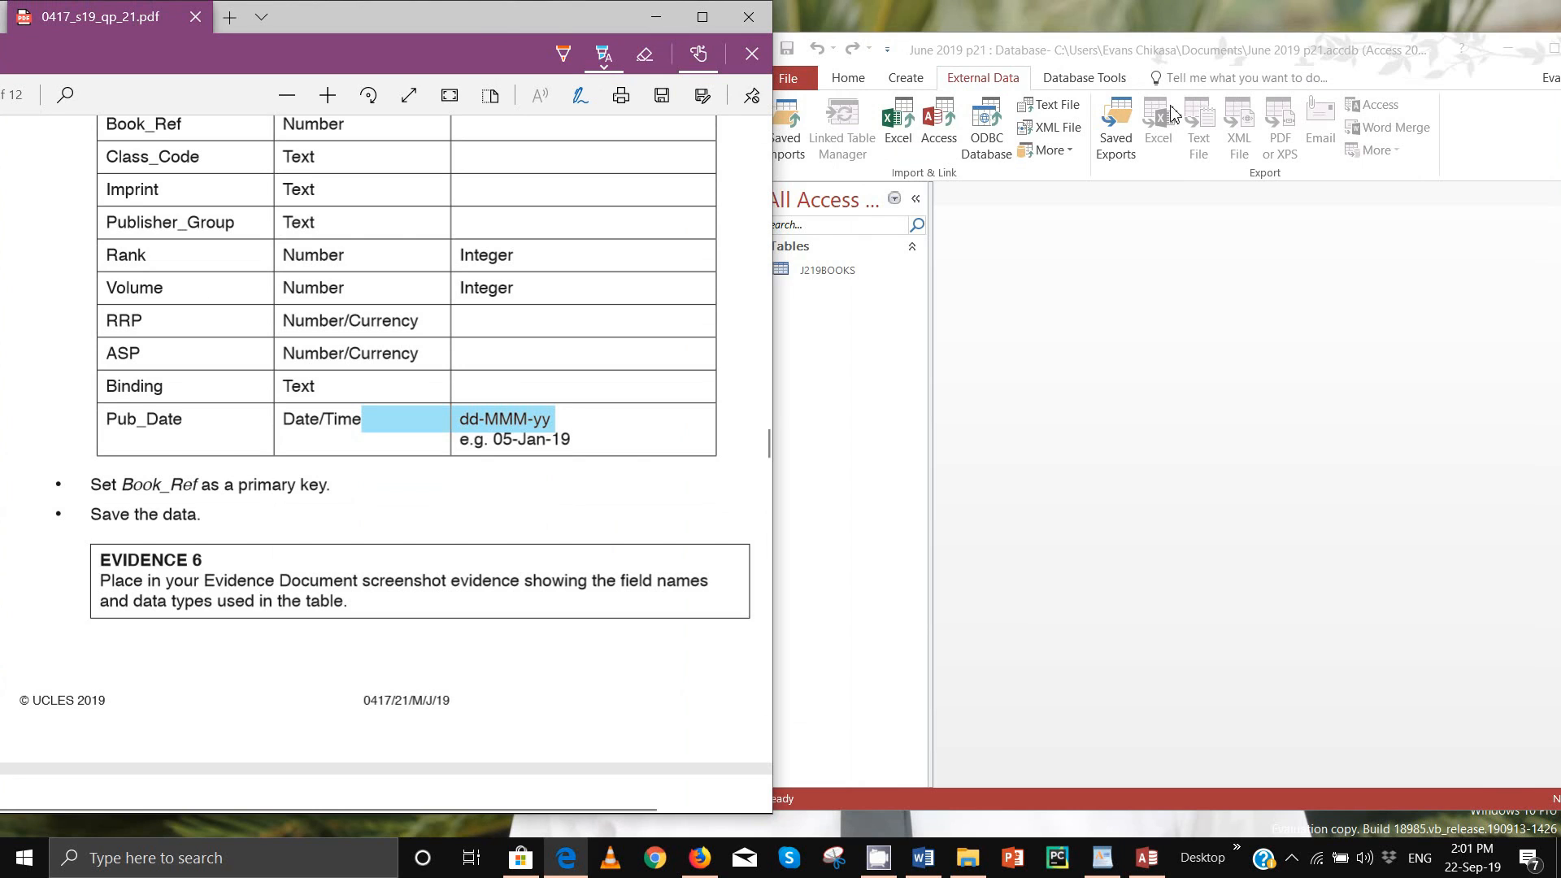
left_click_drag(1125, 59, 1153, 54)
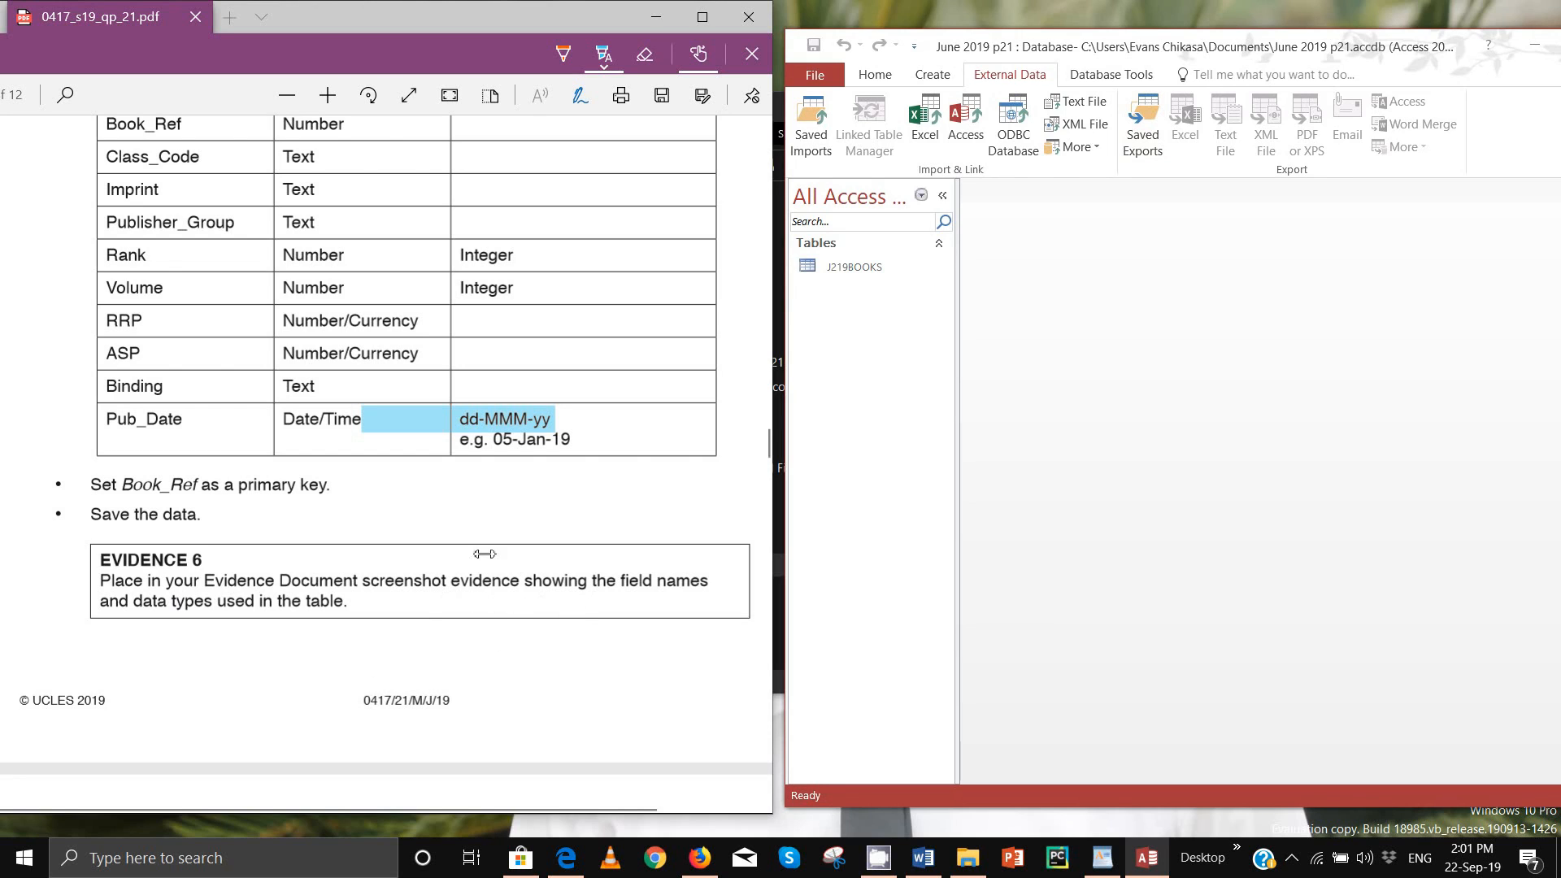
right_click(838, 276)
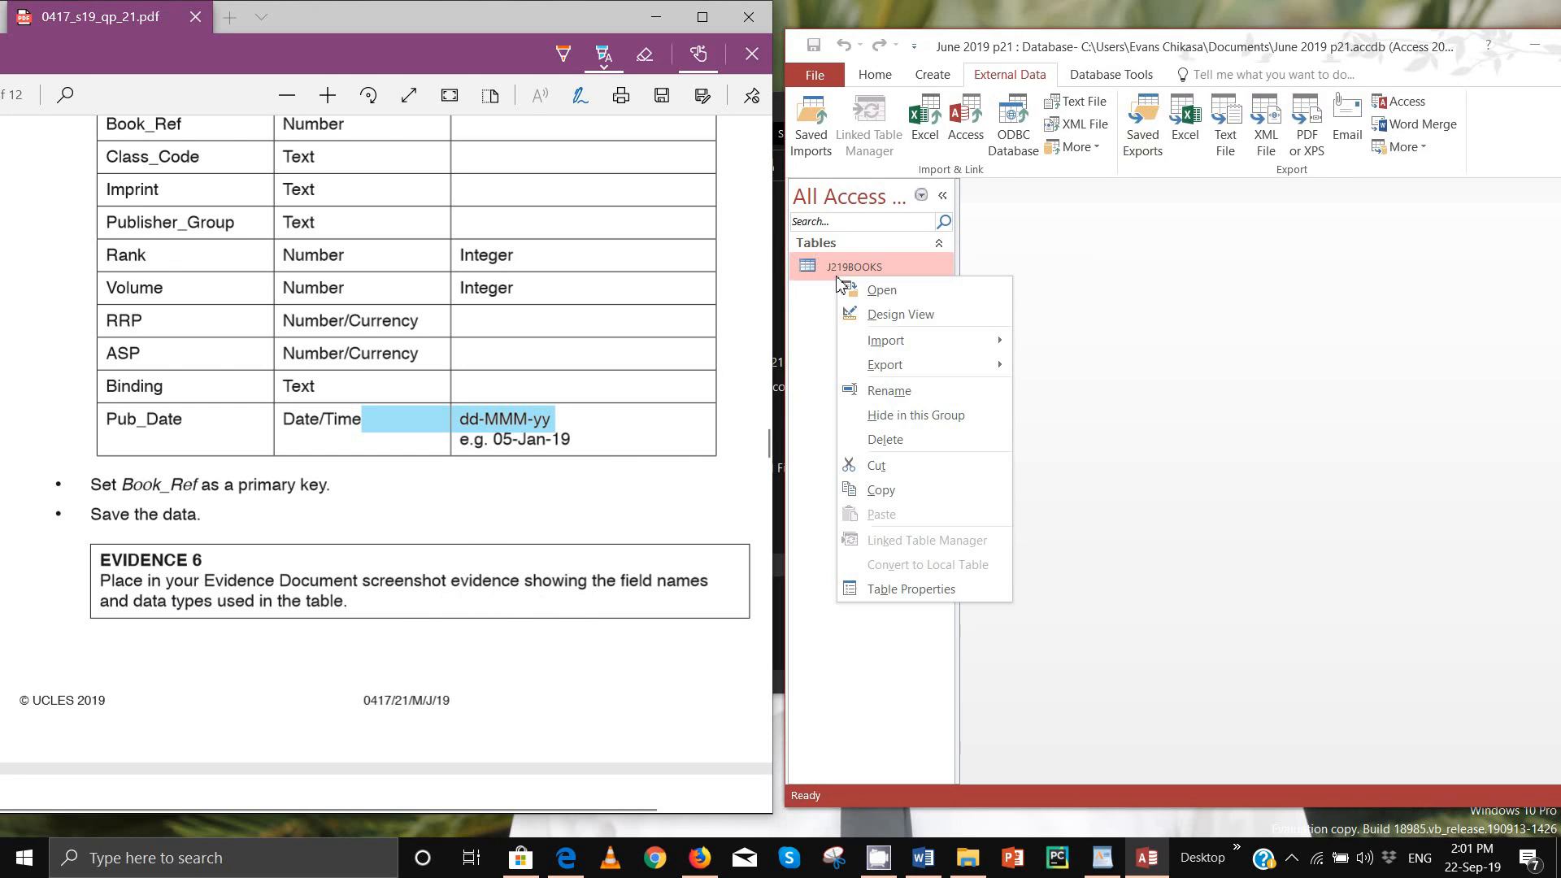
left_click(886, 315)
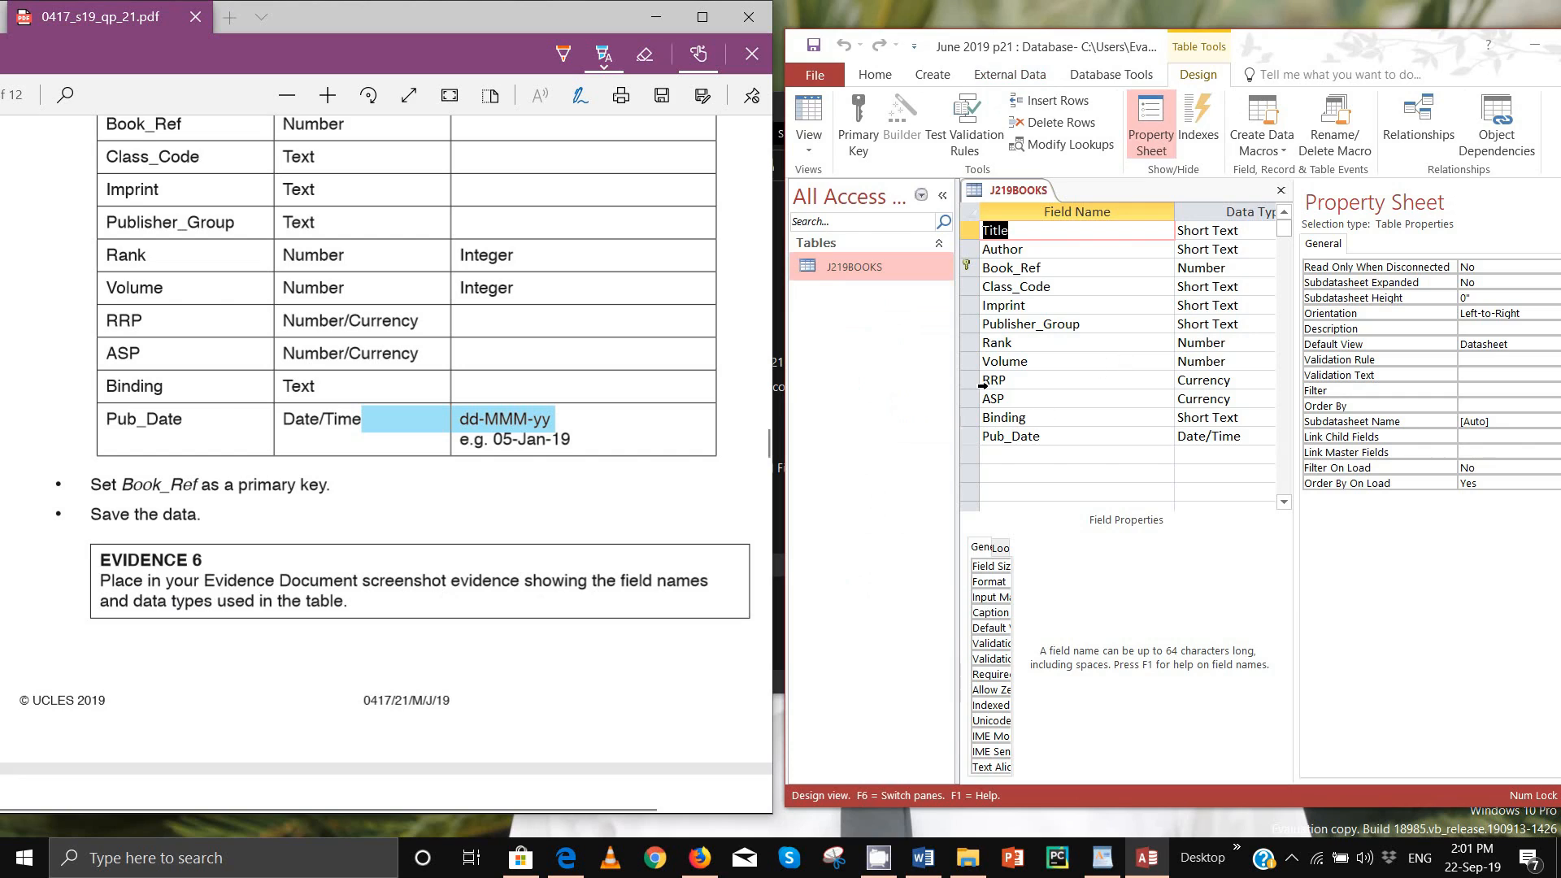
Step: Maximize the database window and set the RRP field's format to Currency with 2 decimal places
left_click(982, 385)
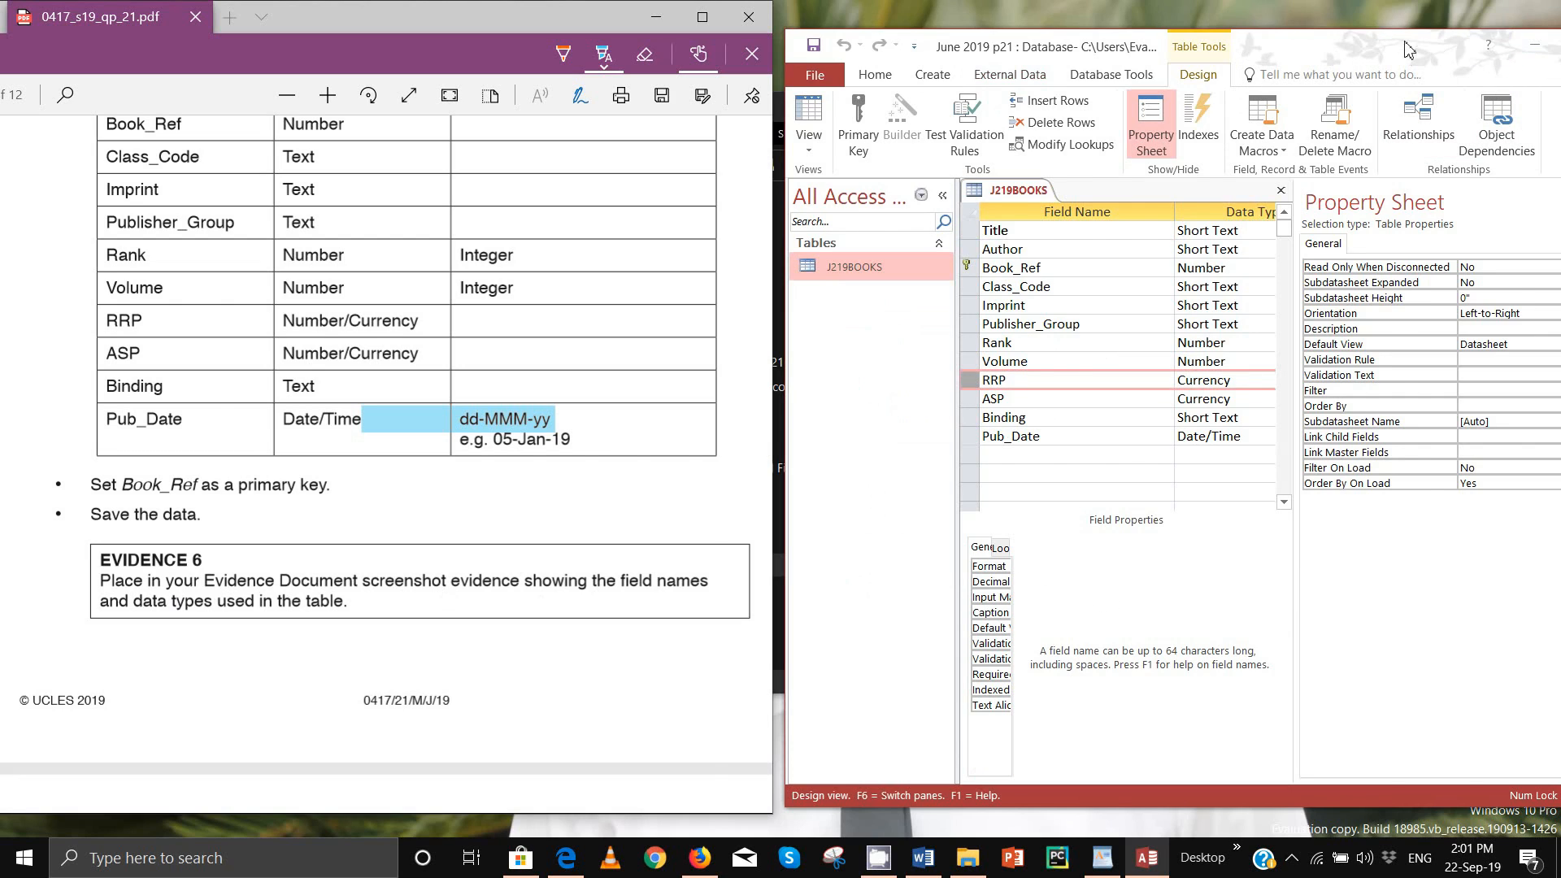
left_click_drag(1409, 50, 1288, 50)
left_click(1461, 47)
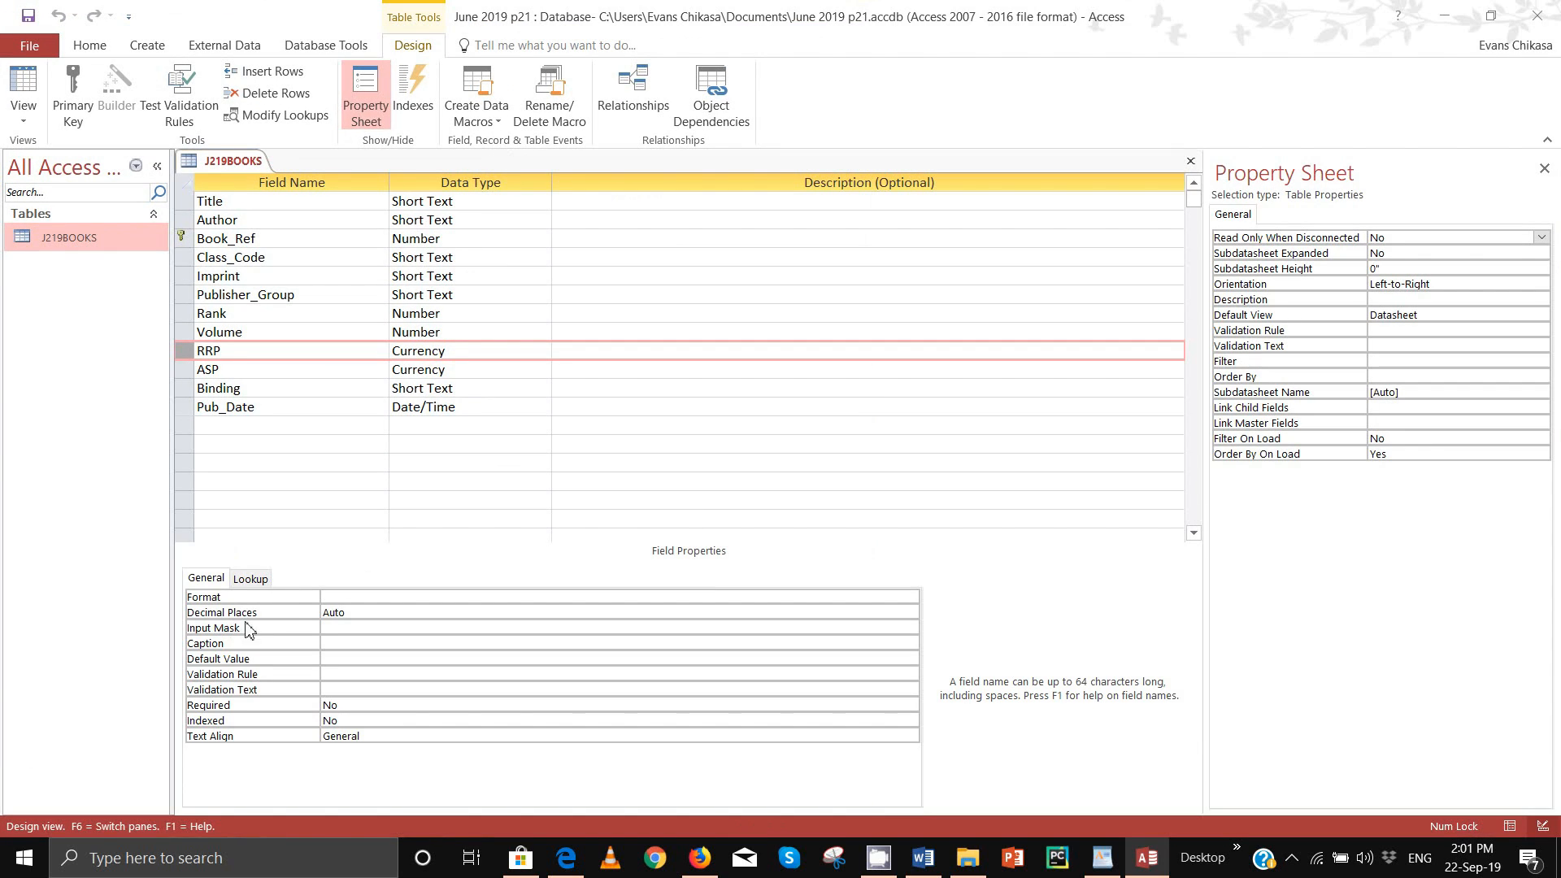
left_click(434, 599)
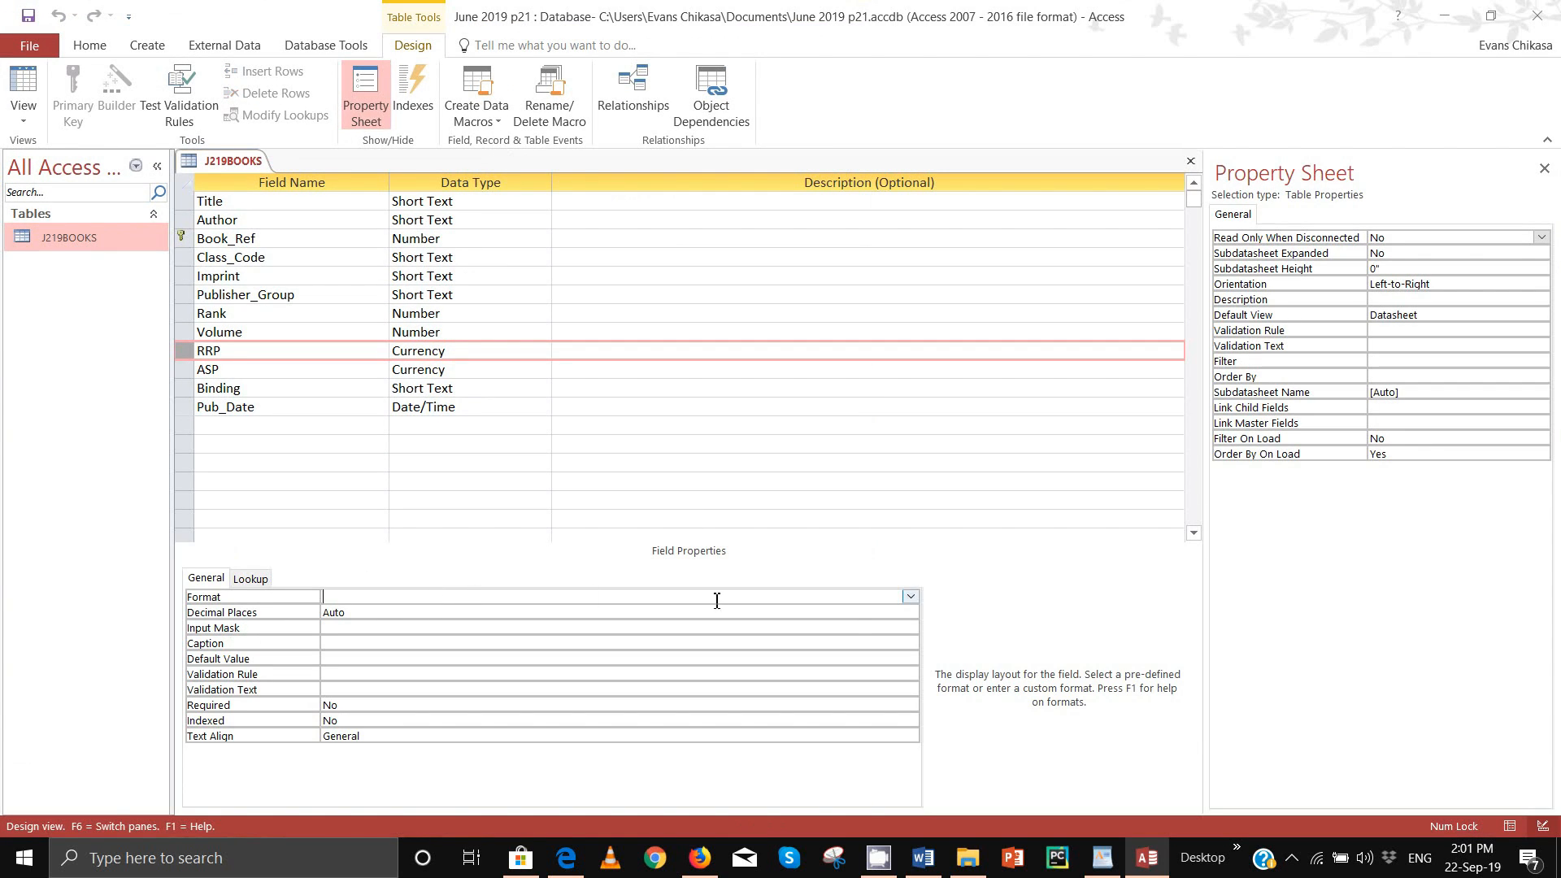
left_click(911, 598)
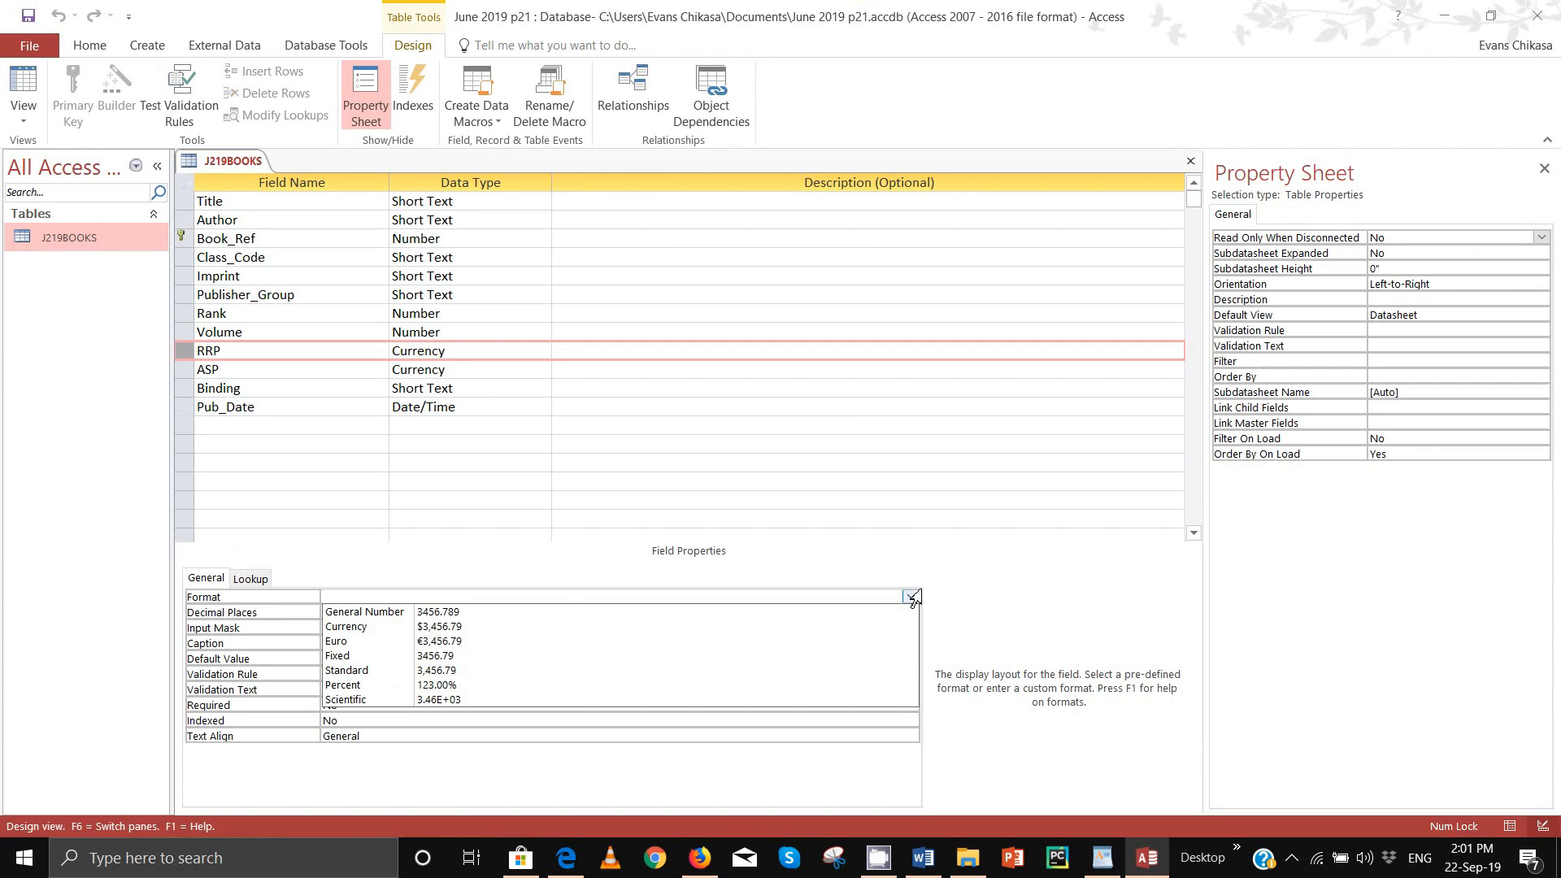
left_click(439, 630)
left_click(793, 616)
left_click(910, 611)
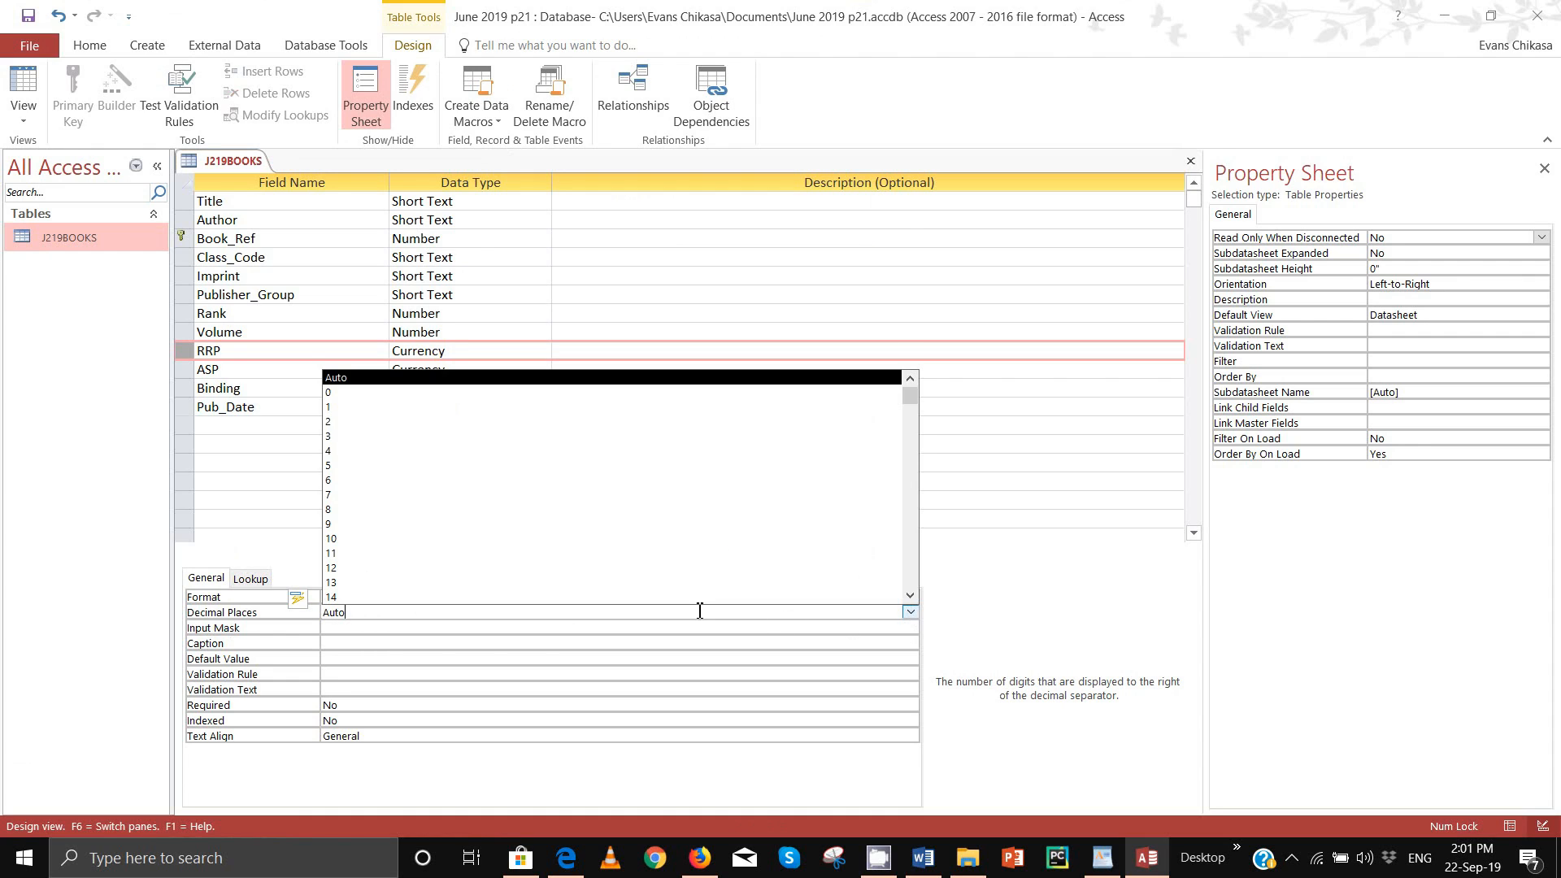
left_click(352, 422)
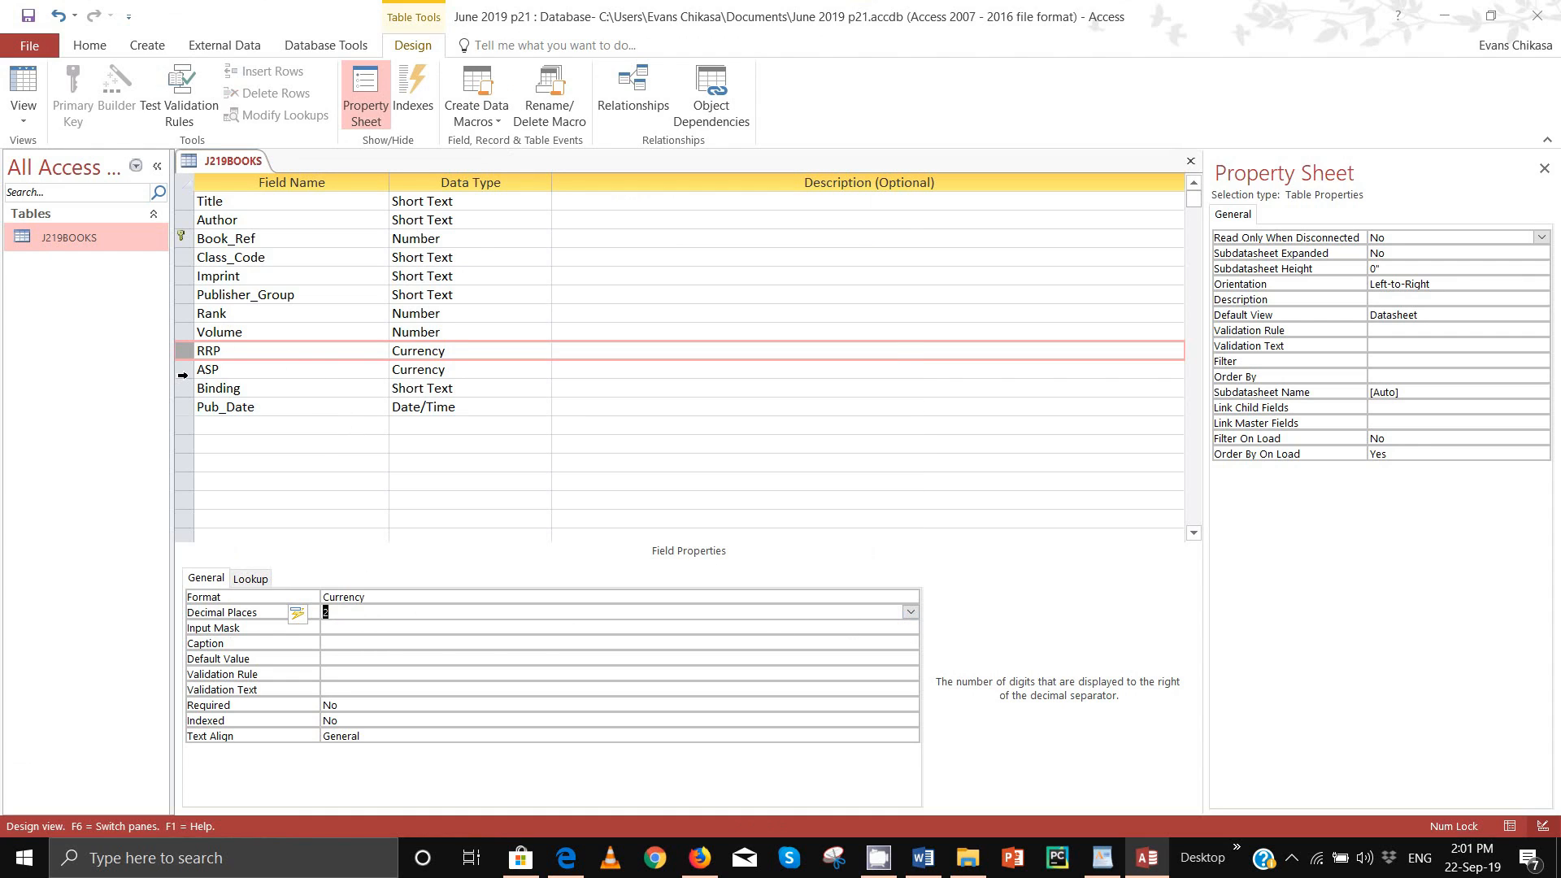
Step: Set the ASP field's format to Currency with 2 decimal places
left_click(183, 373)
left_click(452, 598)
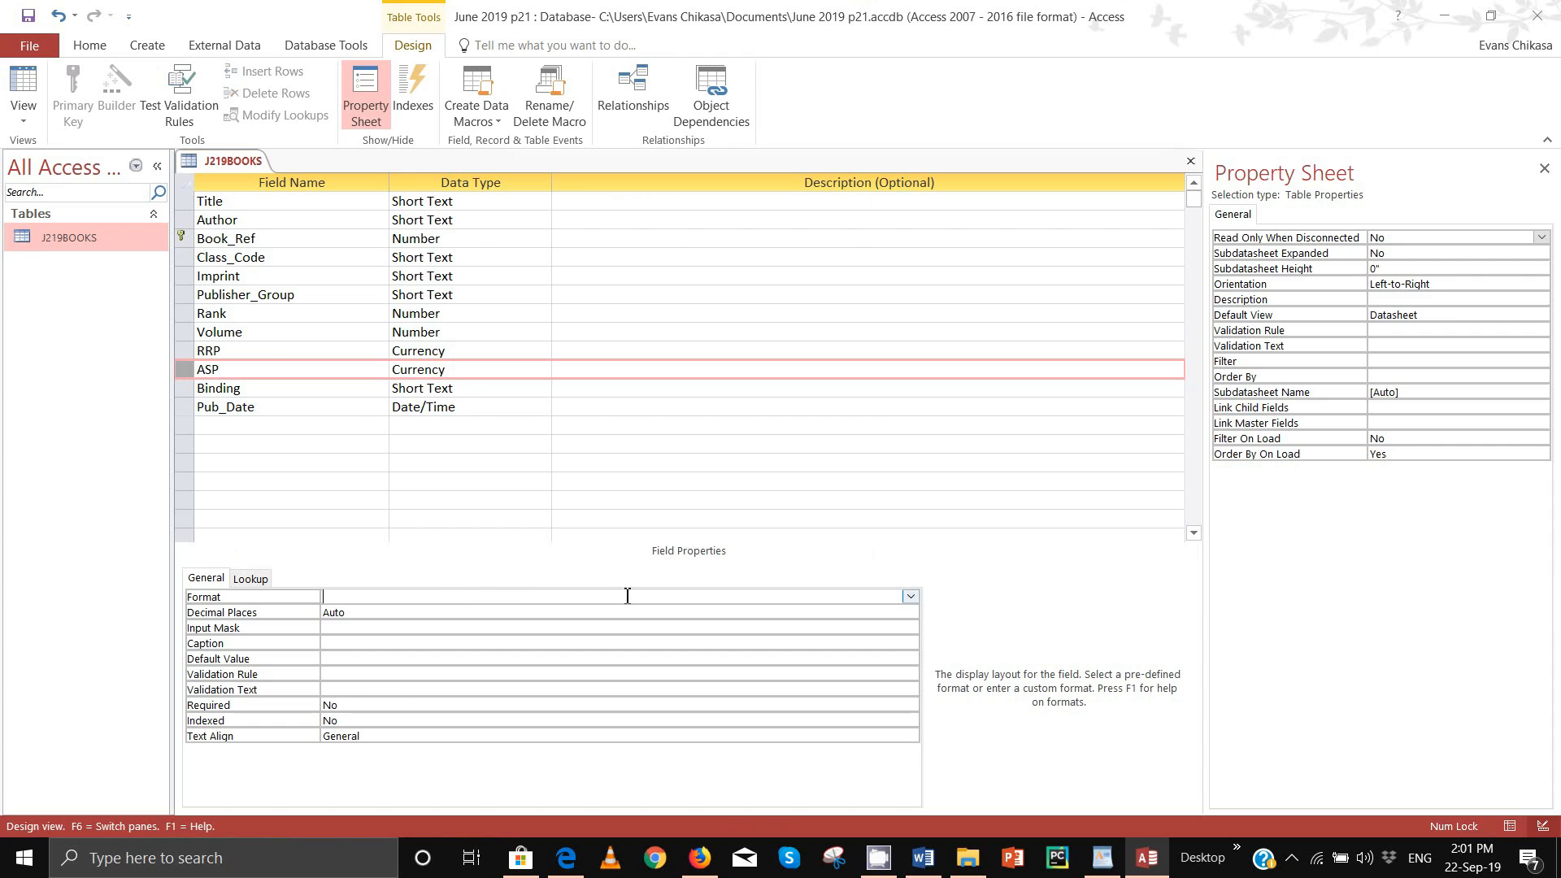
left_click(912, 599)
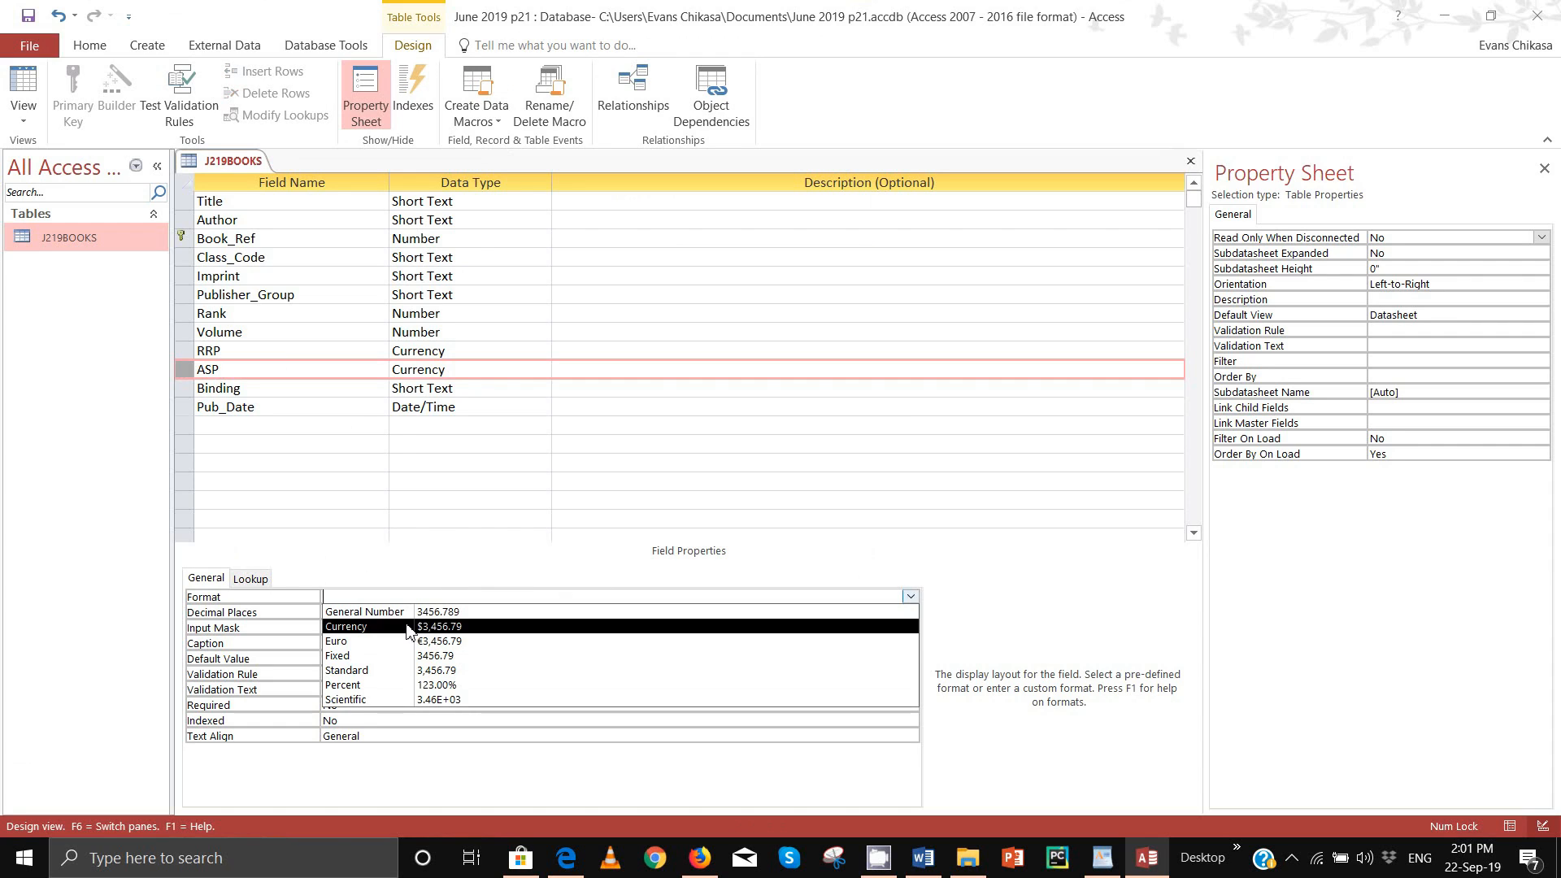
left_click(844, 626)
key("Return")
left_click(911, 613)
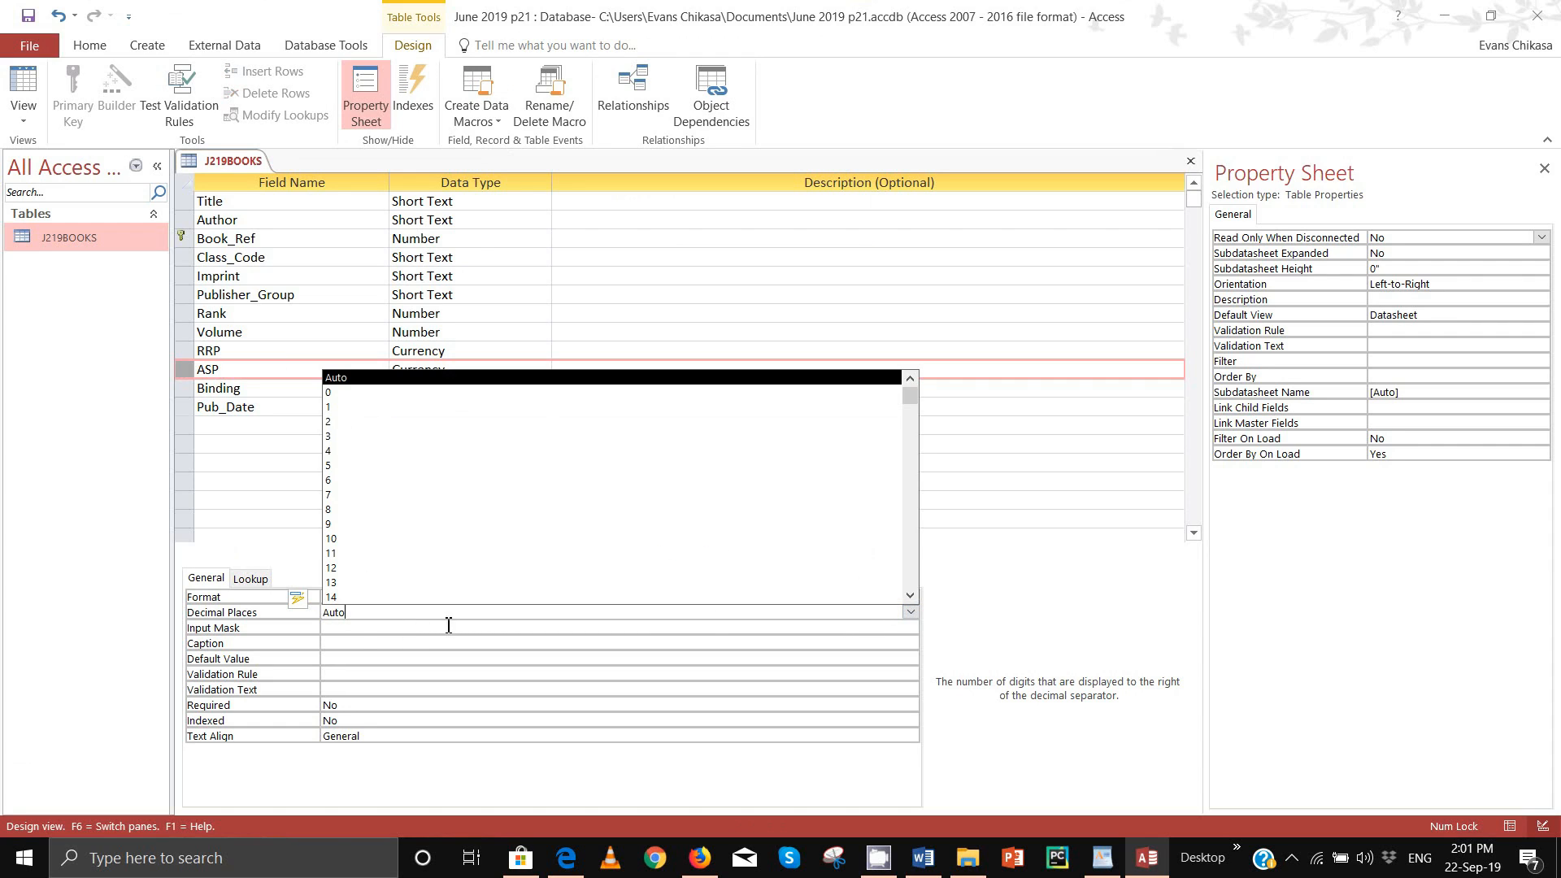
left_click(345, 423)
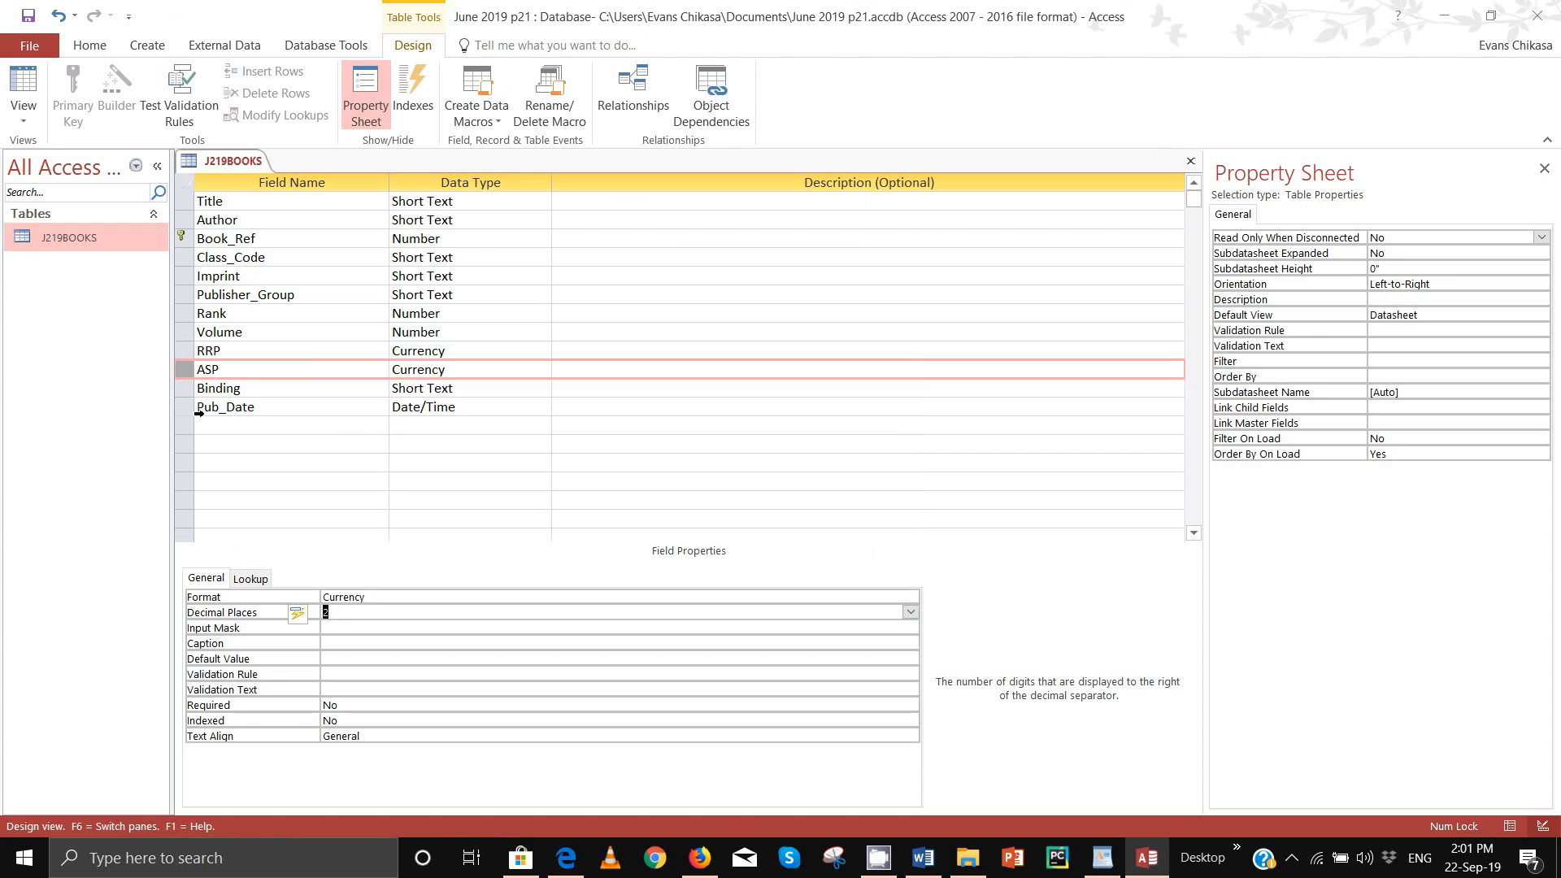
Step: Set the Pub_Date field's format to Medium Date
left_click(199, 409)
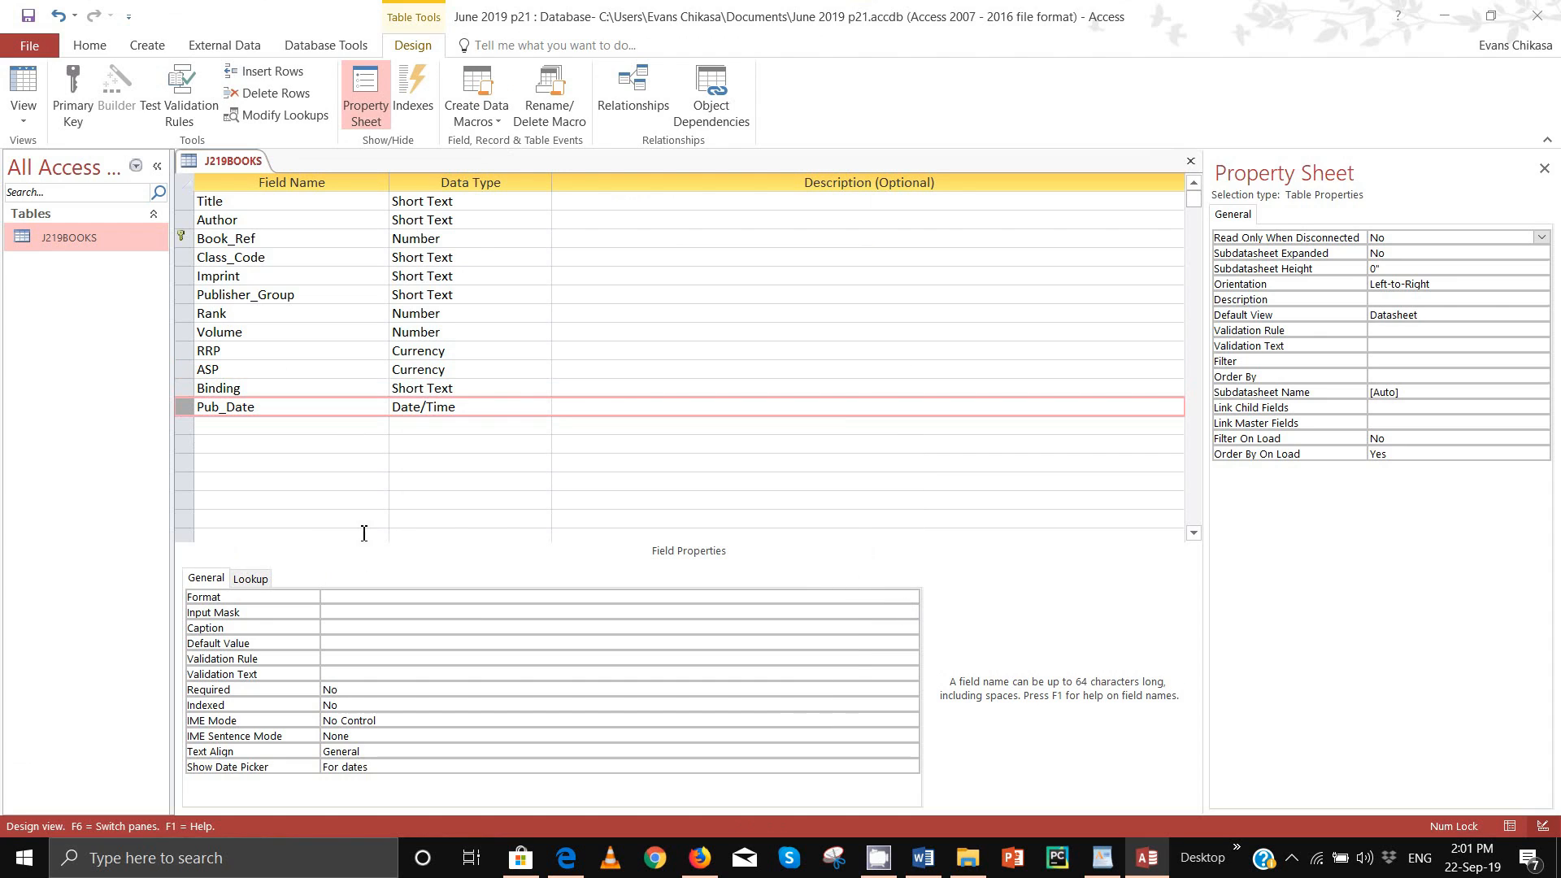
left_click(457, 611)
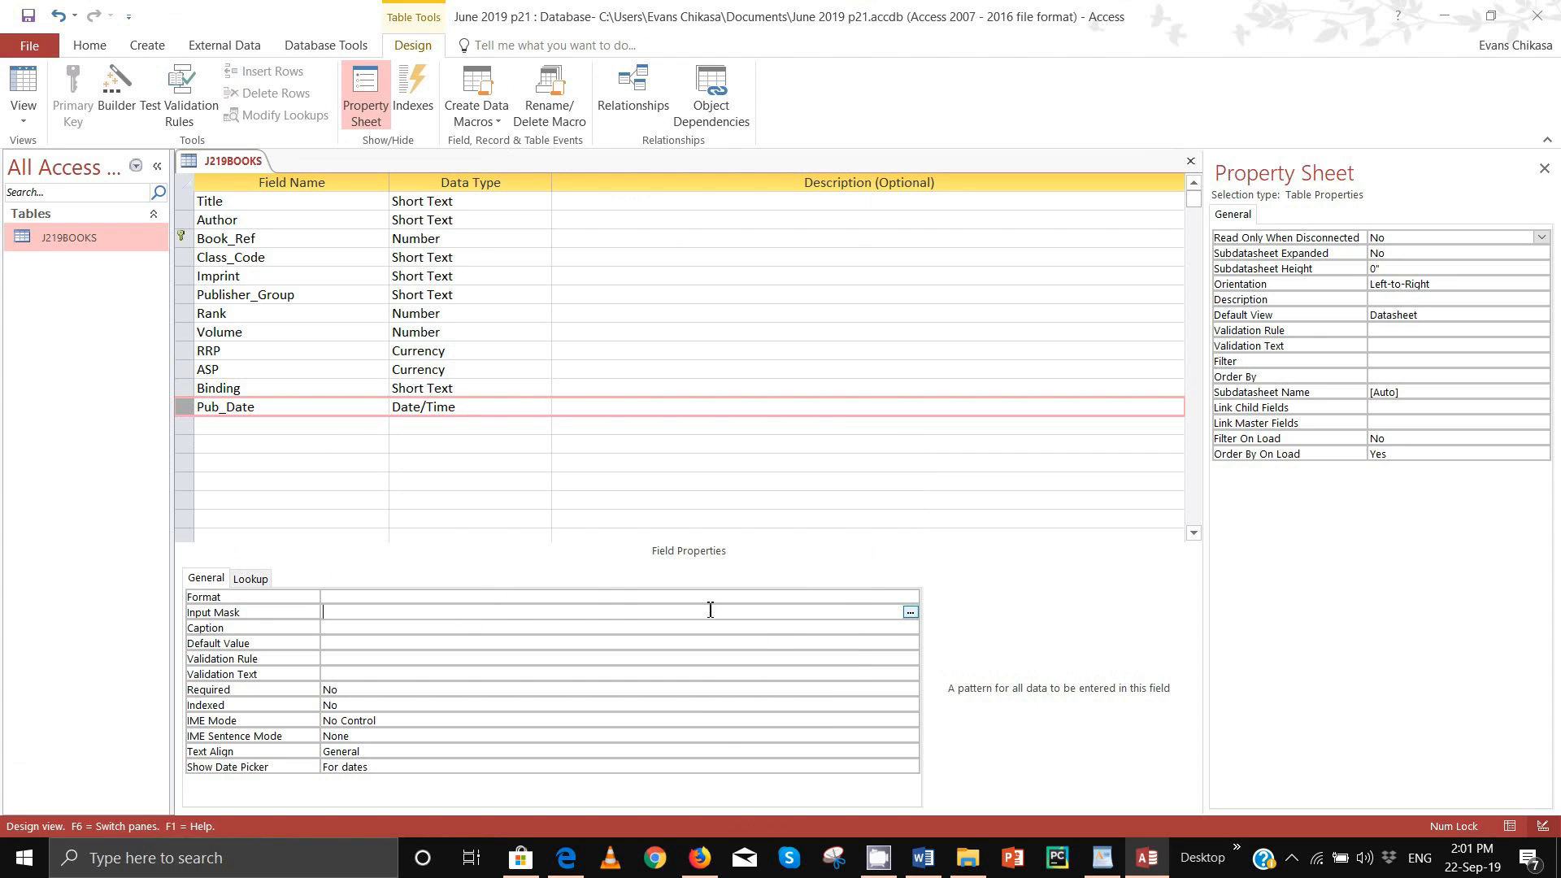
left_click(835, 596)
left_click(910, 597)
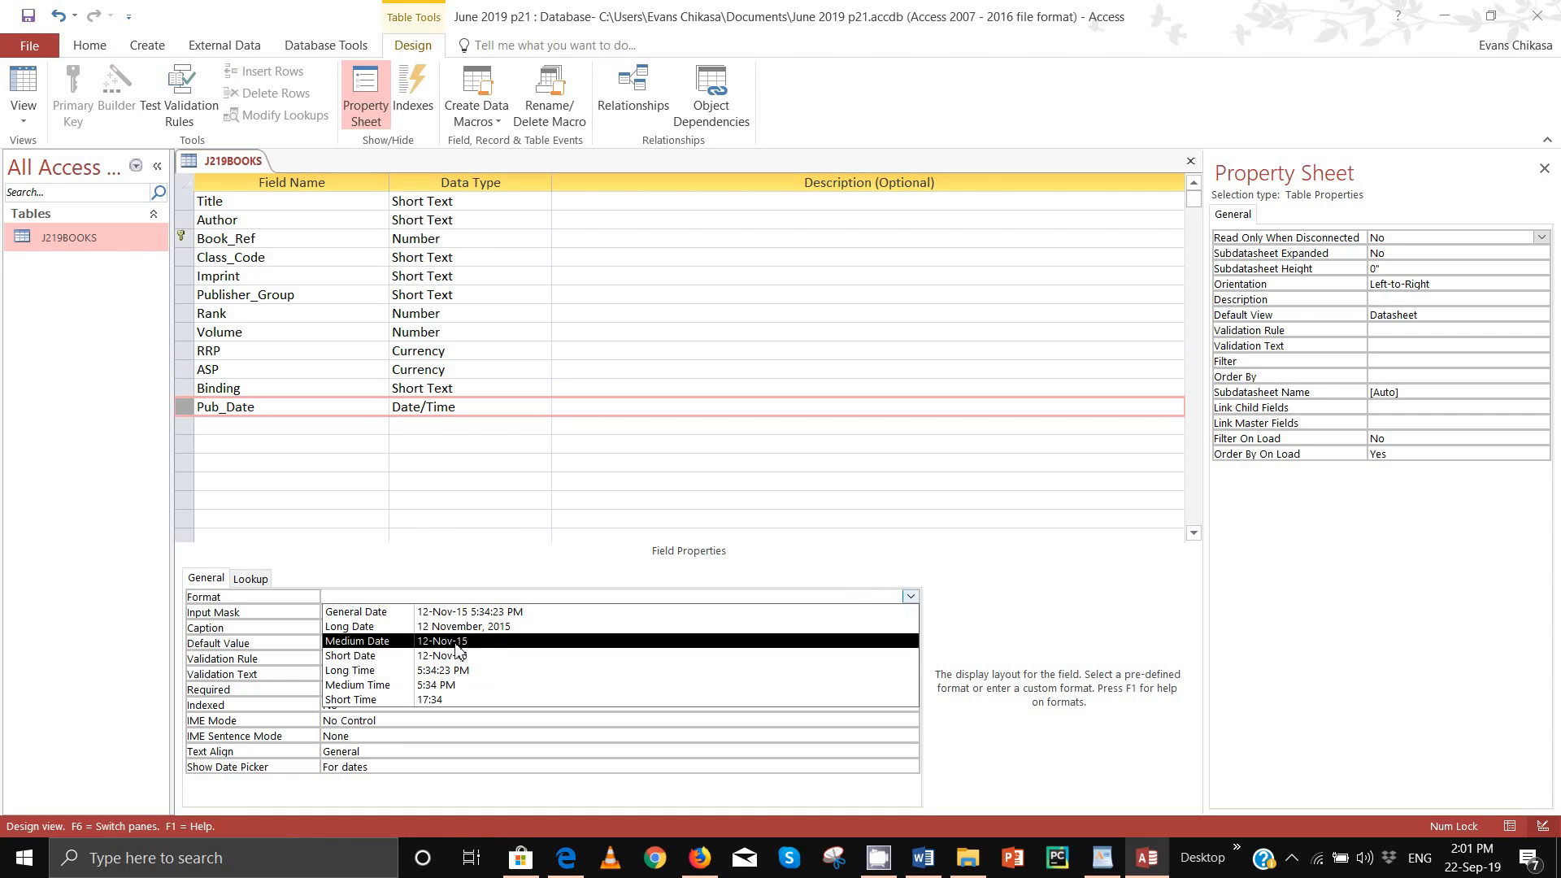
left_click(423, 642)
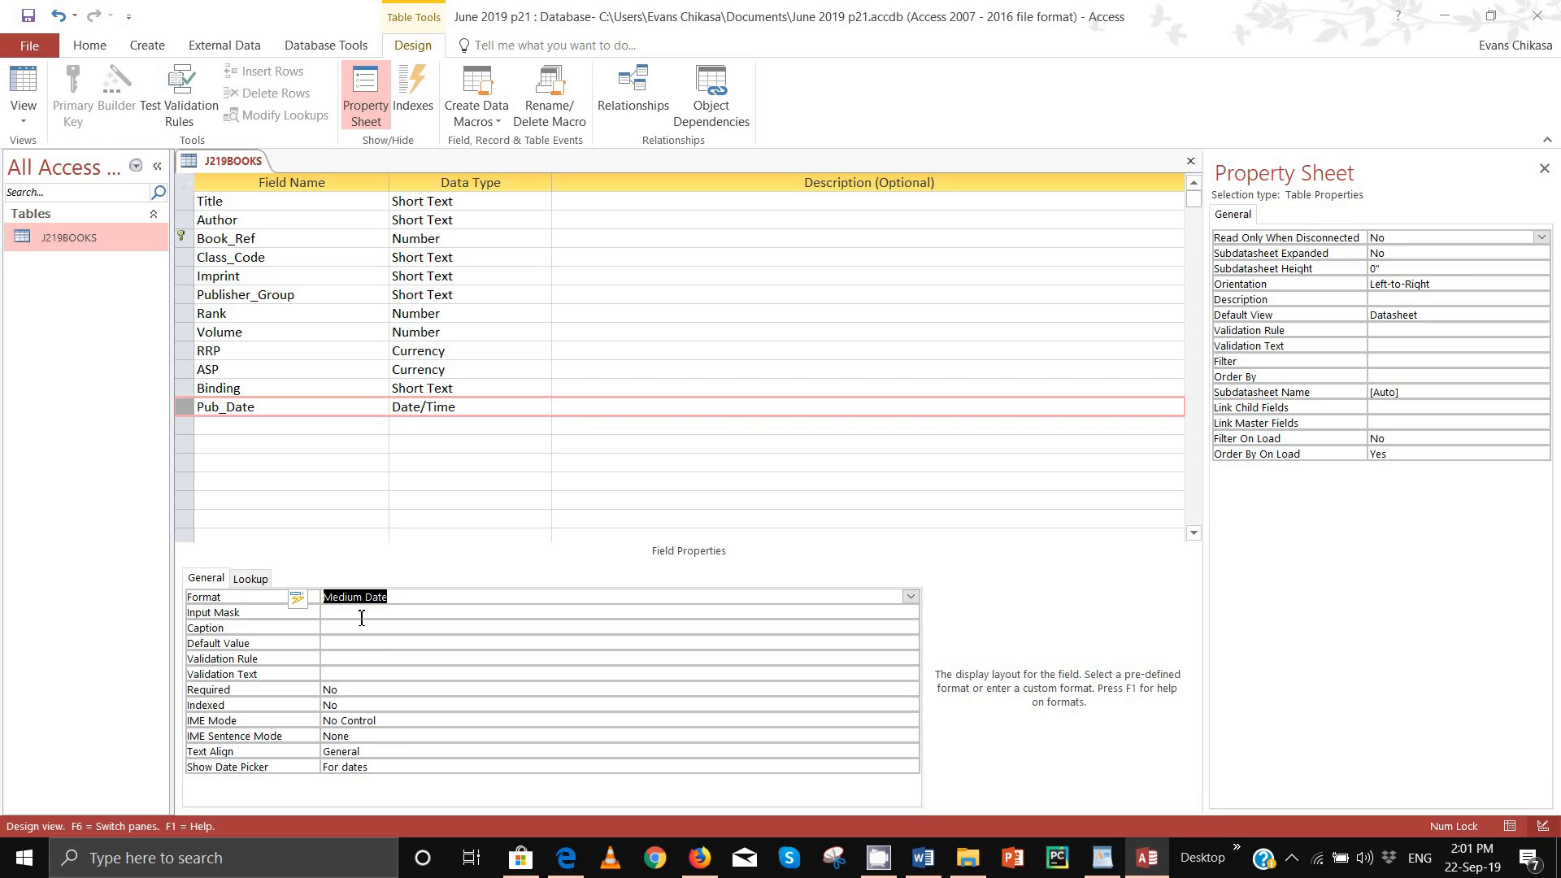
Step: Try a custom format starting with dd for Pub_Date, clear it and choose Medium Date again
type("dd")
key("BackSpace")
key("BackSpace")
key("BackSpace")
key("BackSpace")
key("BackSpace")
key("BackSpace")
key("BackSpace")
key("BackSpace")
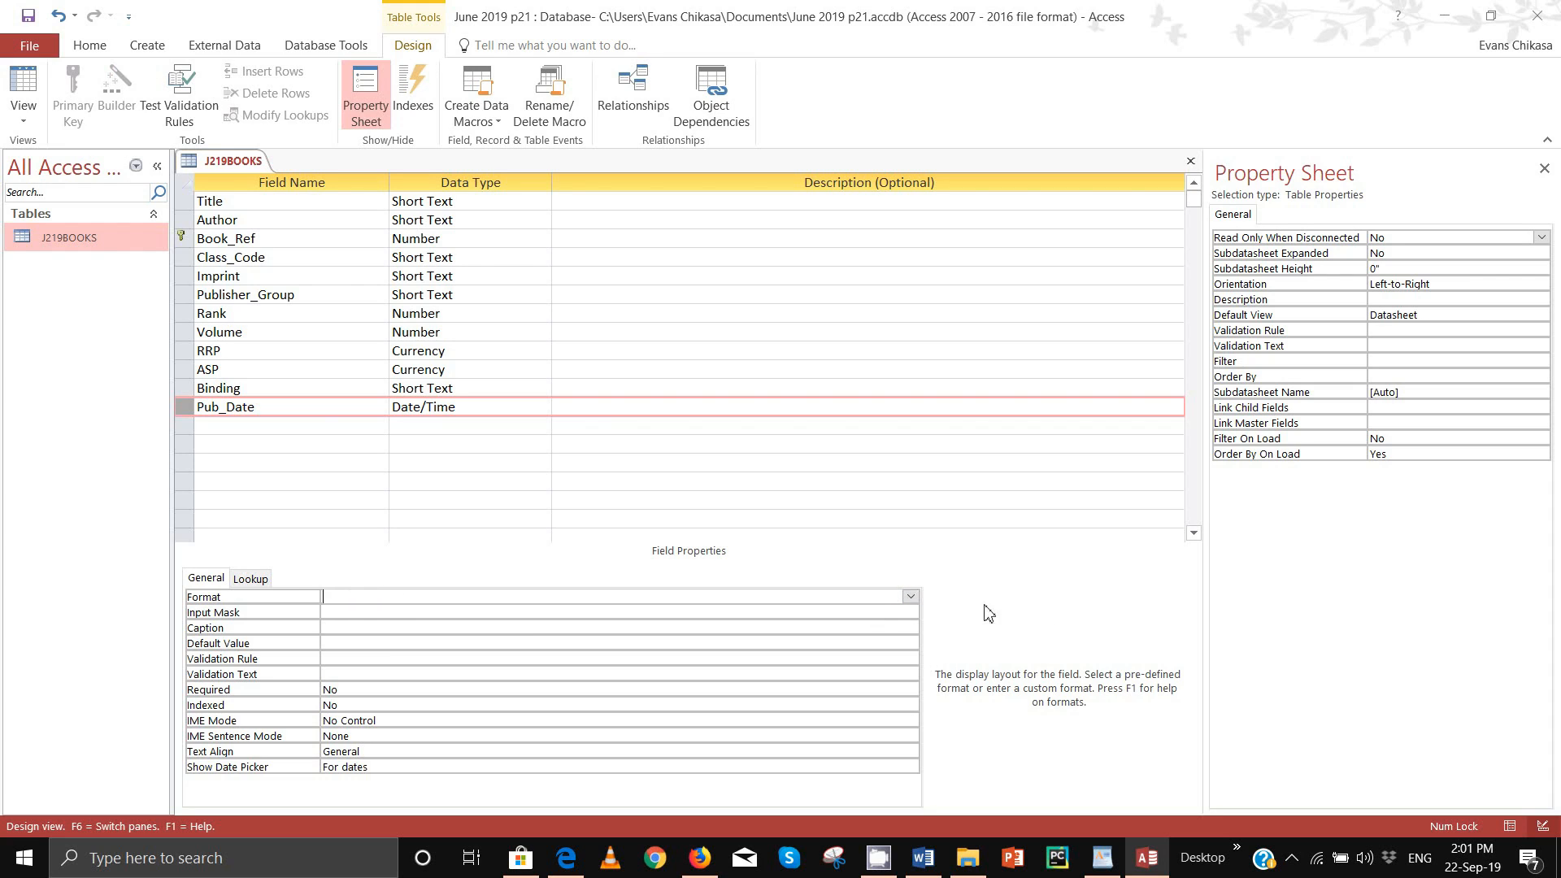
left_click(911, 597)
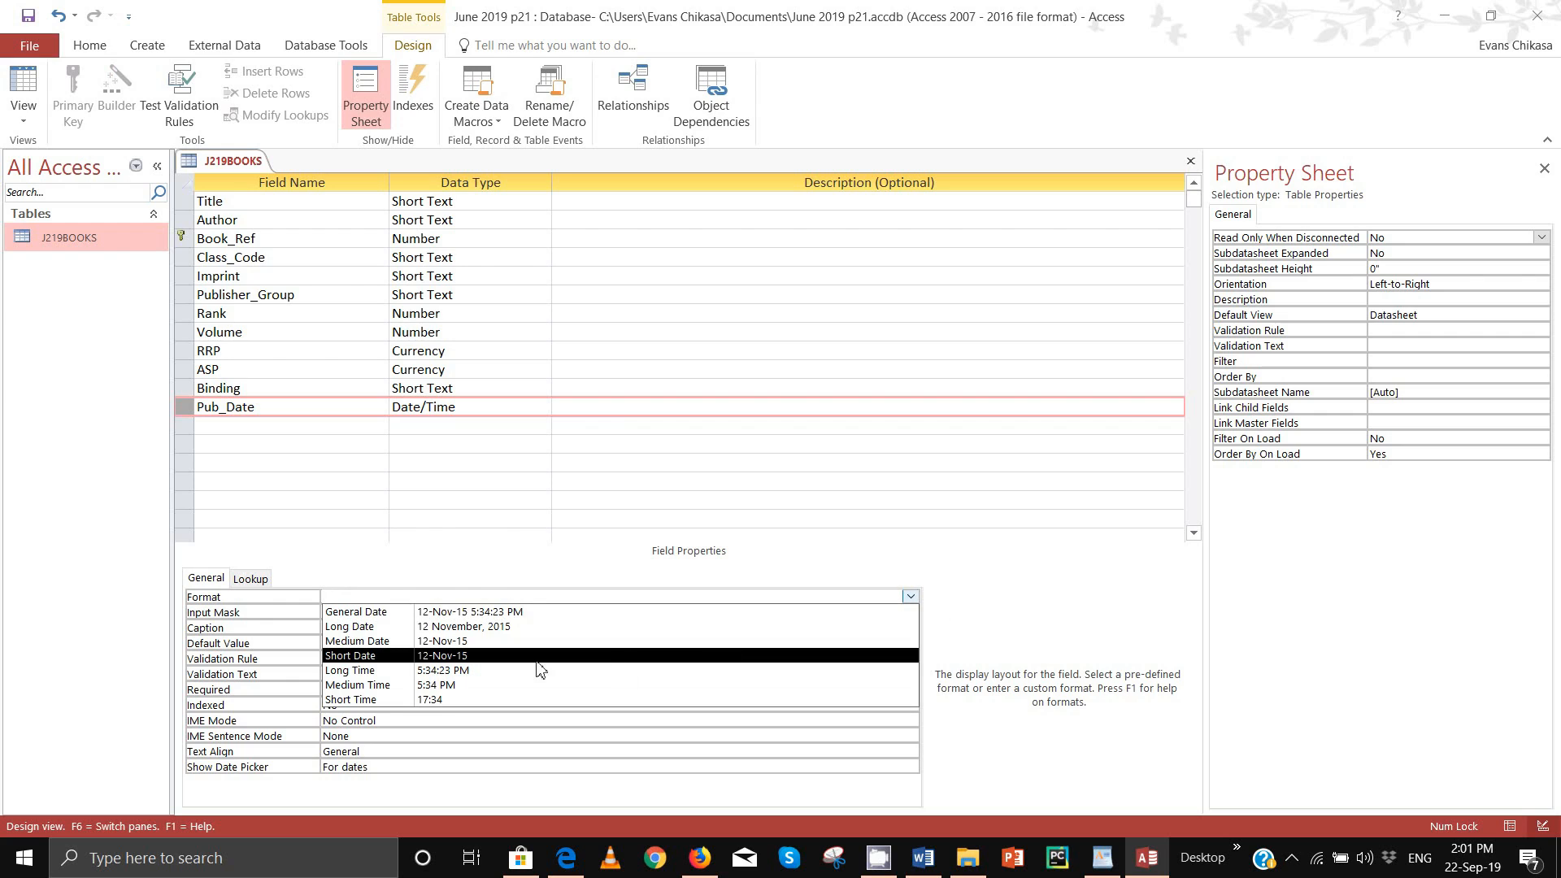
left_click(461, 643)
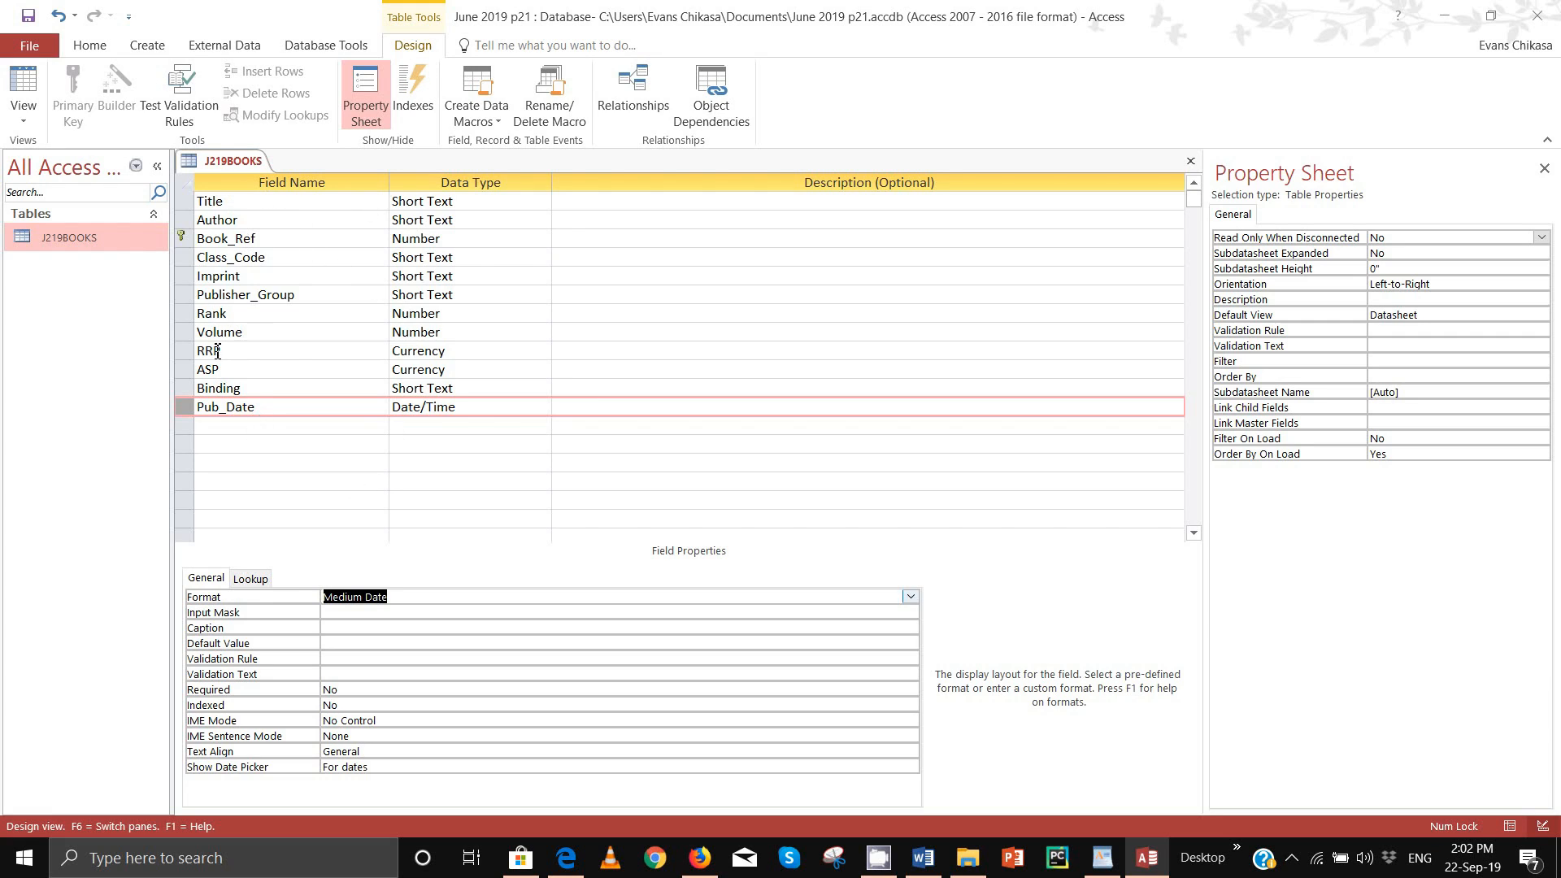
Step: Capture the J219BOOKS field names and data types as a screenshot and copy it to the clipboard
key("Print")
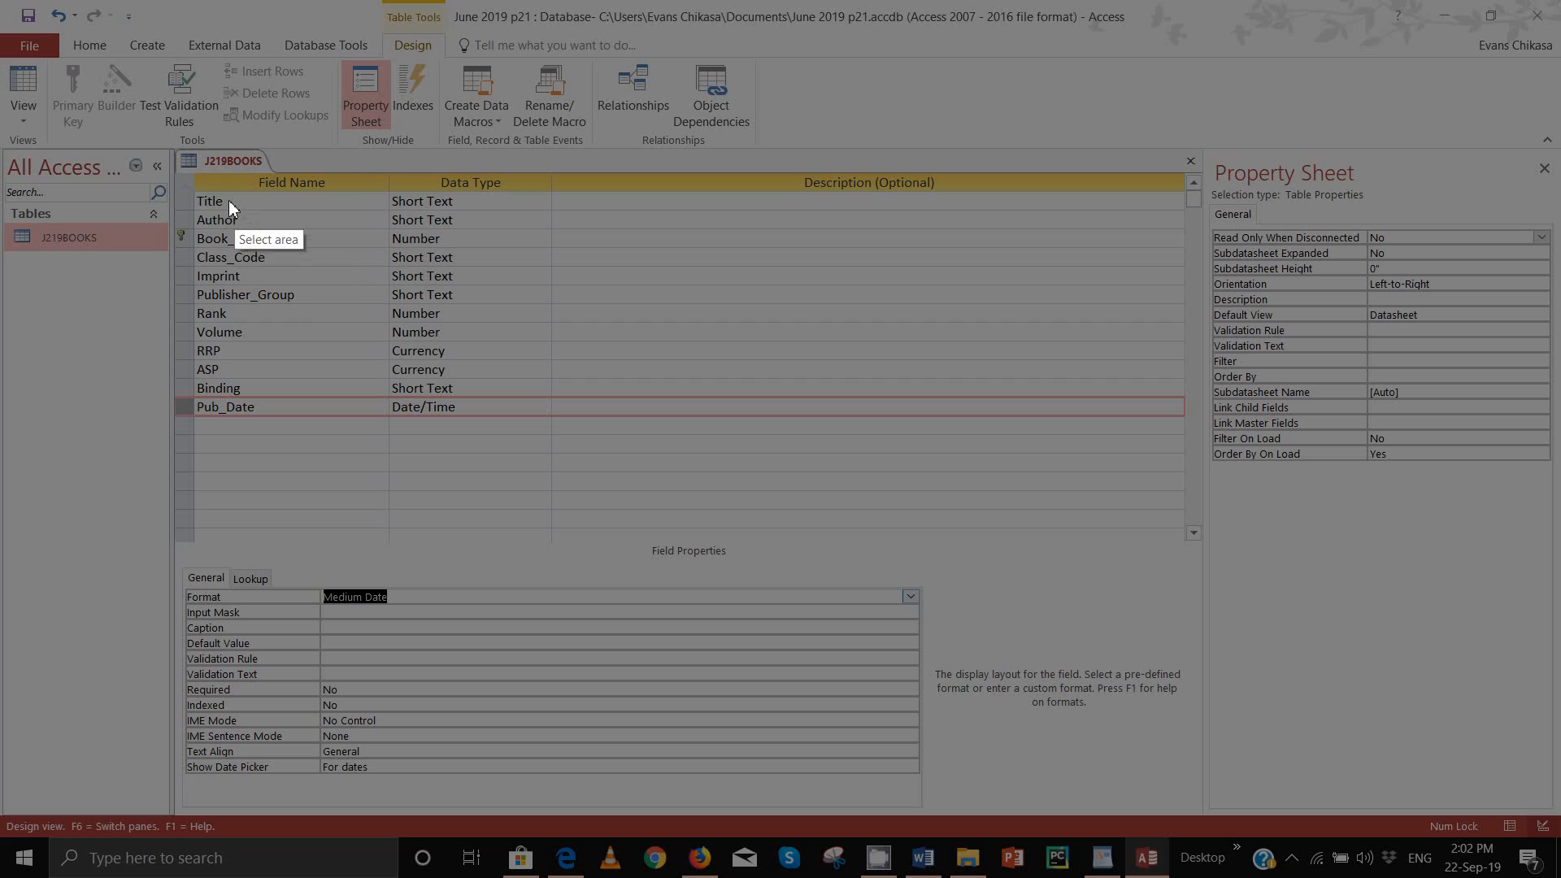
left_click_drag(174, 149, 544, 446)
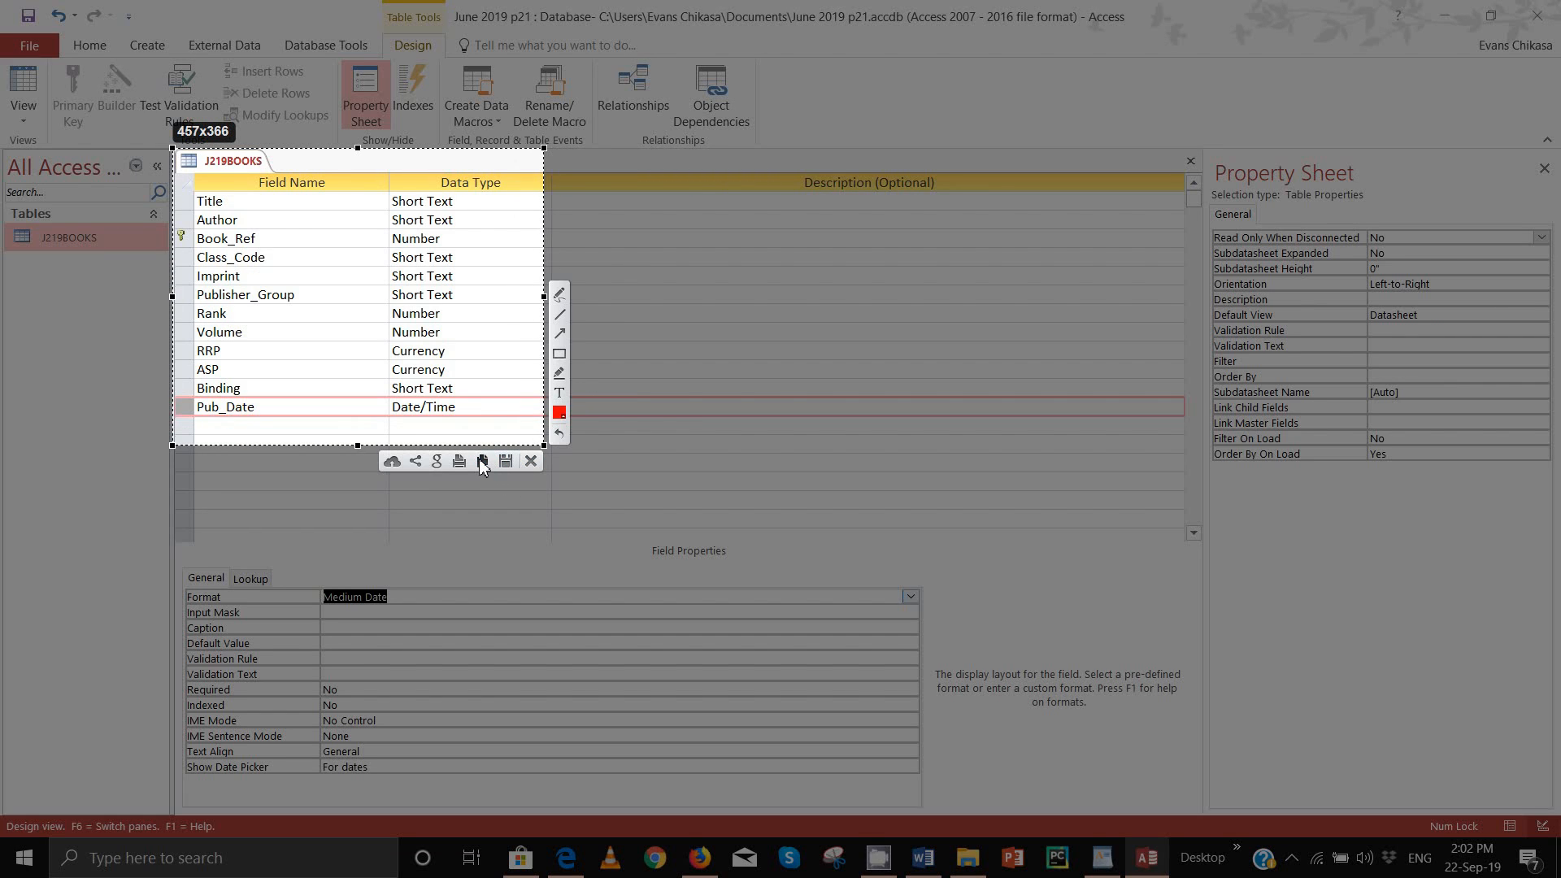
left_click(480, 459)
Step: Switch to the J219EVIDENCE0001 Word document, paste the table design screenshot under EVIDENCE 6 and shrink it proportionally
left_click(898, 870)
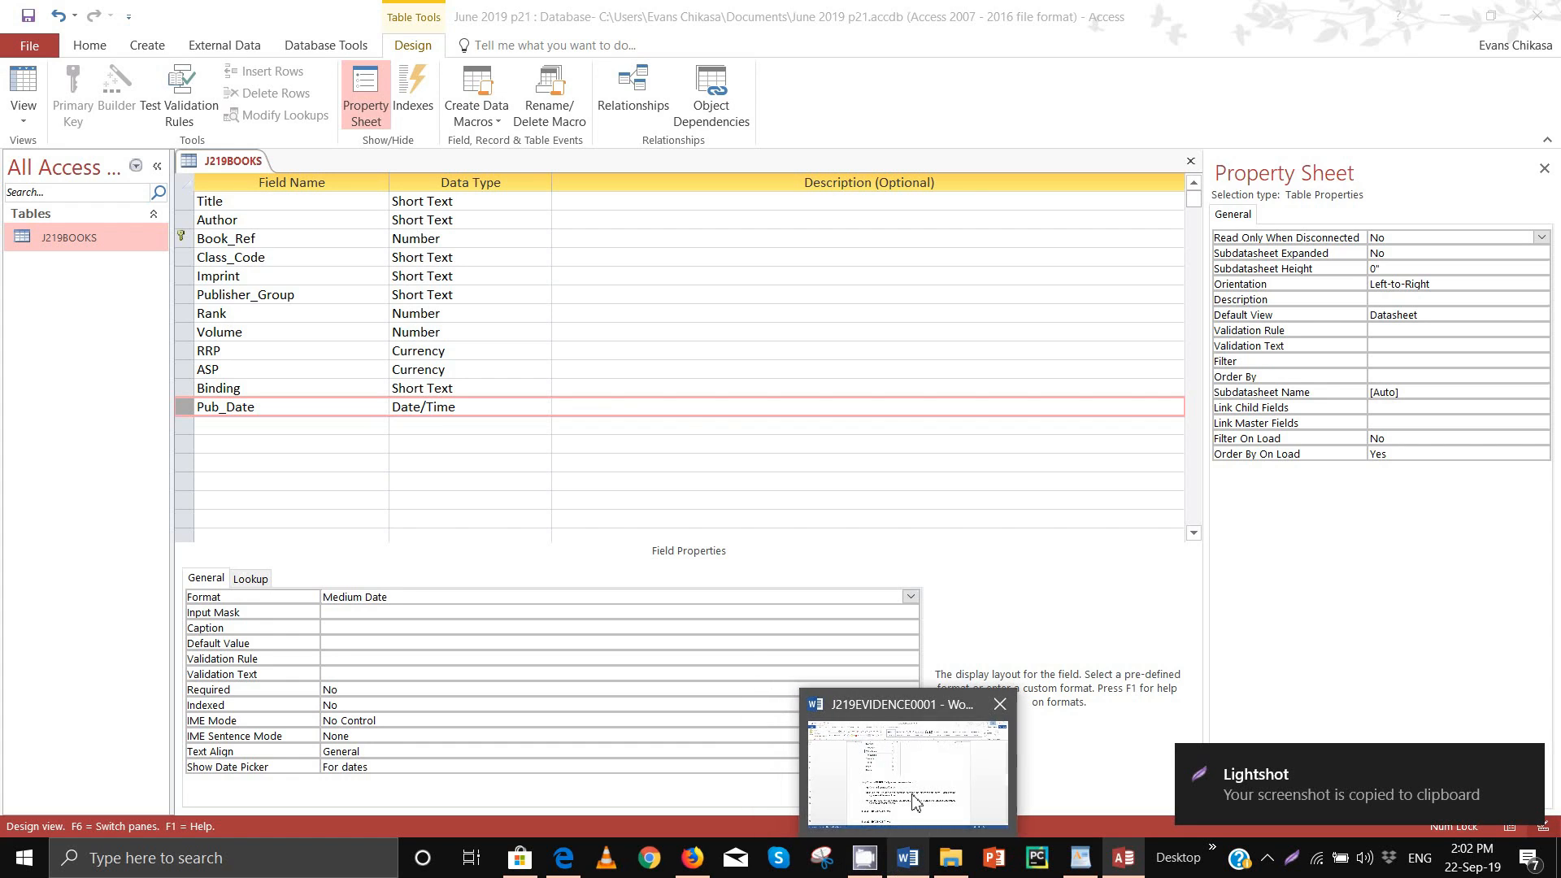
left_click(517, 725)
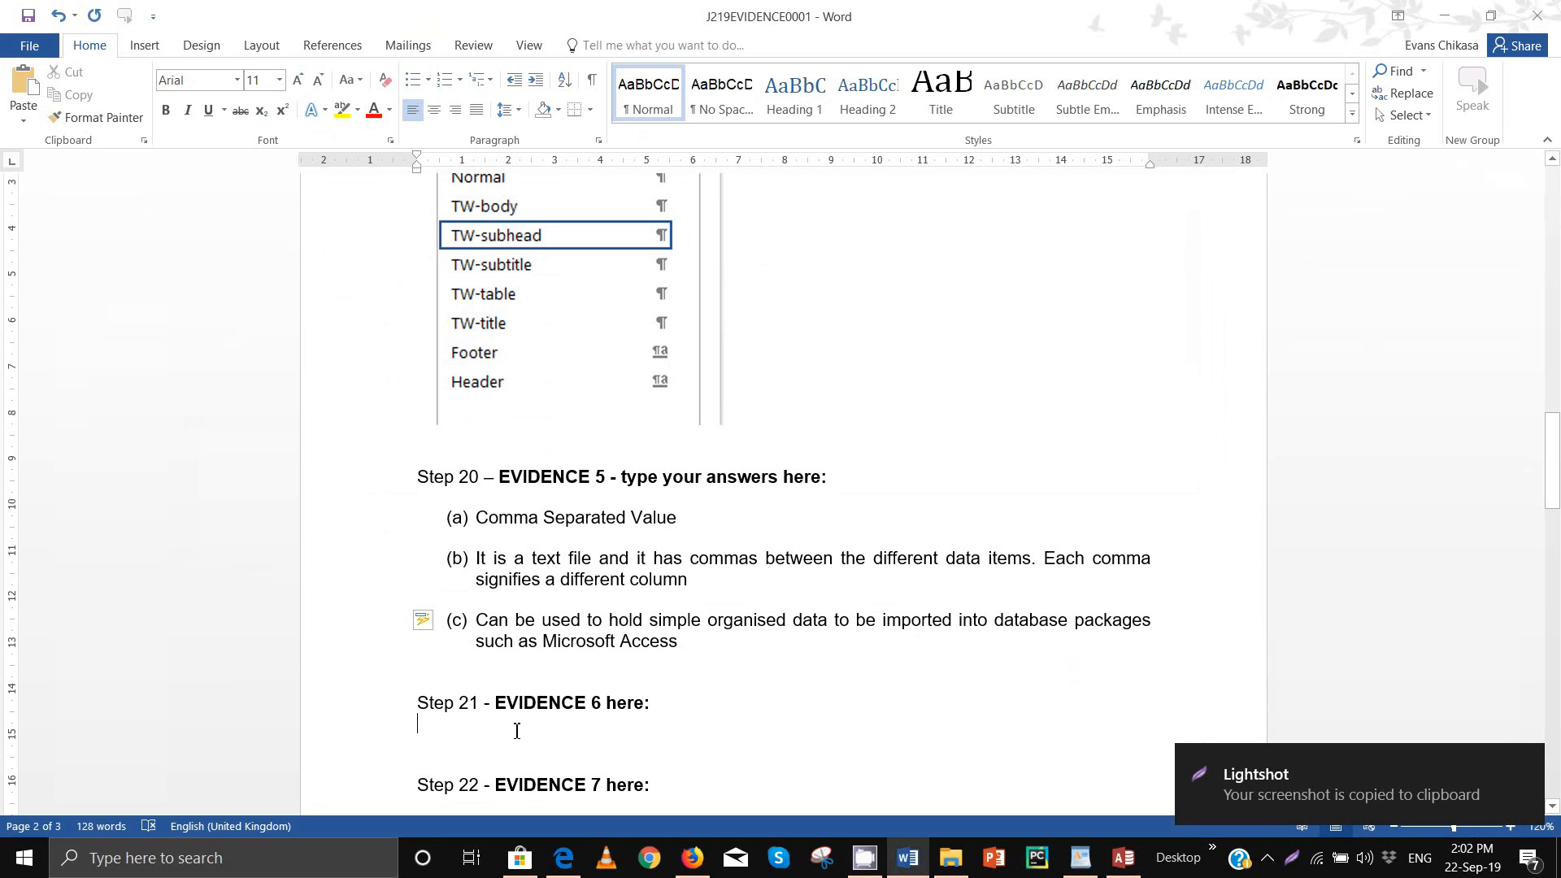
key("ctrl+v")
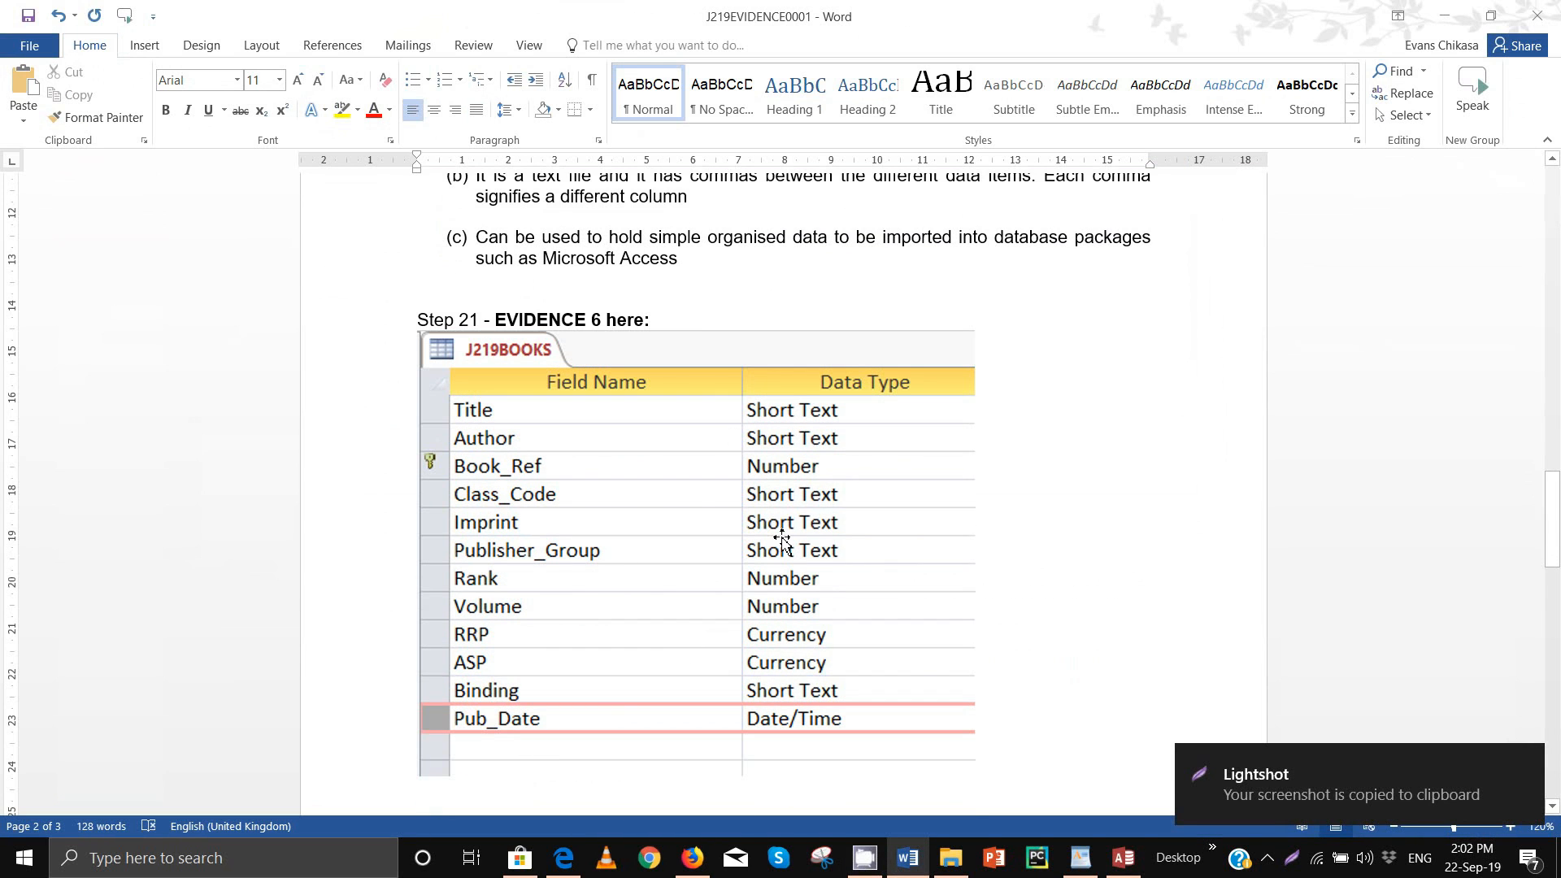
left_click(972, 756)
left_click_drag(975, 775, 803, 616)
left_click(923, 582)
Step: Read task 22 in the 0417_s19_qp_21.pdf question paper, and close the J219BOOKS table design in Access
scroll(826, 620, "down", 5)
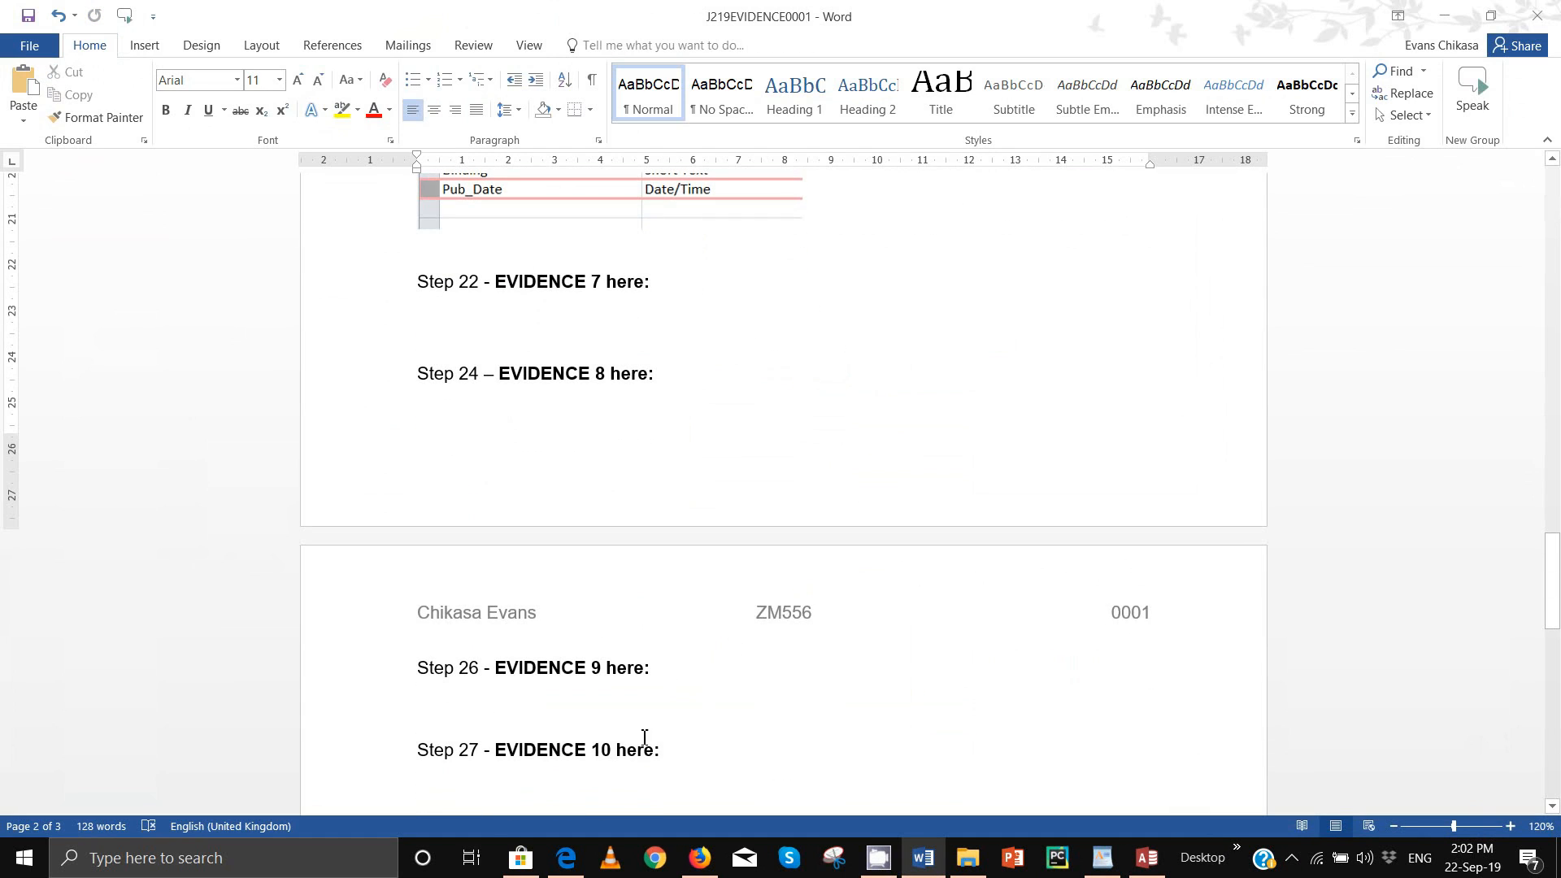
left_click(586, 801)
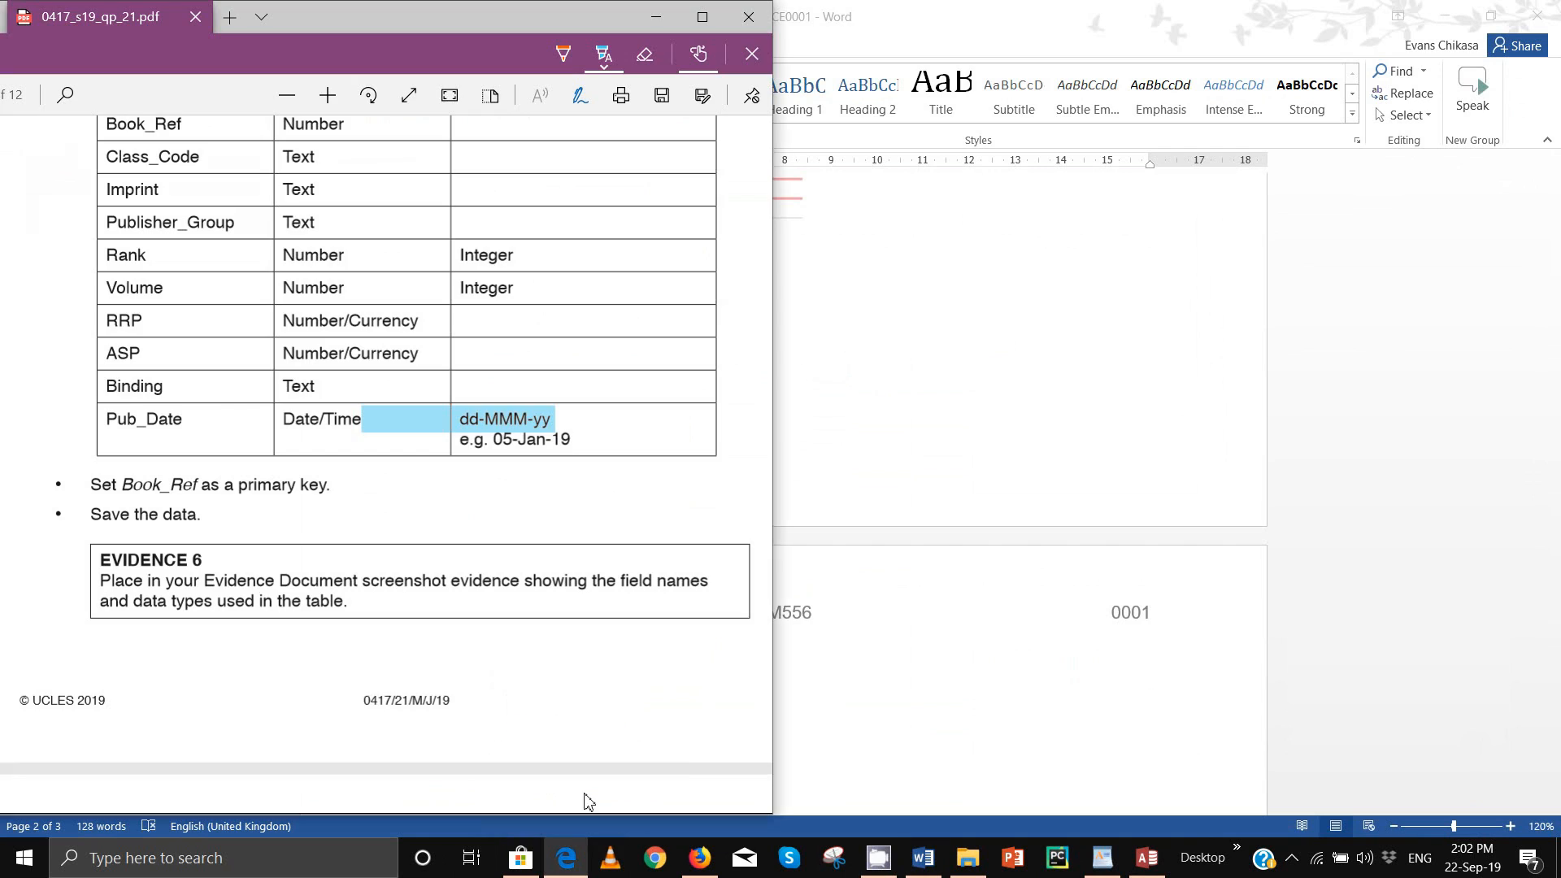
scroll(228, 549, "down", 6)
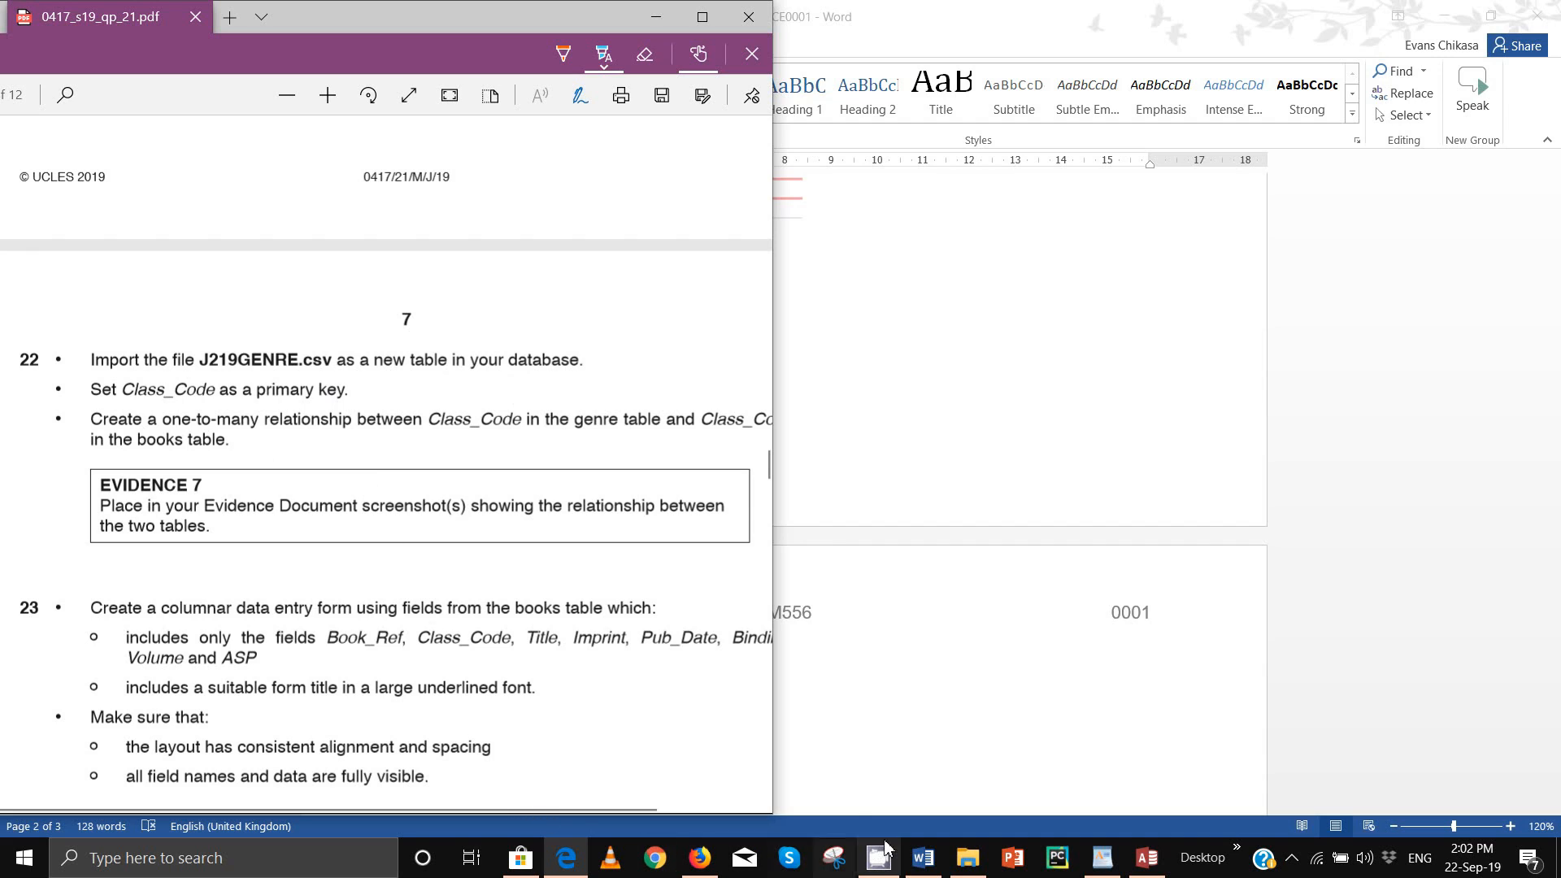
left_click(1137, 868)
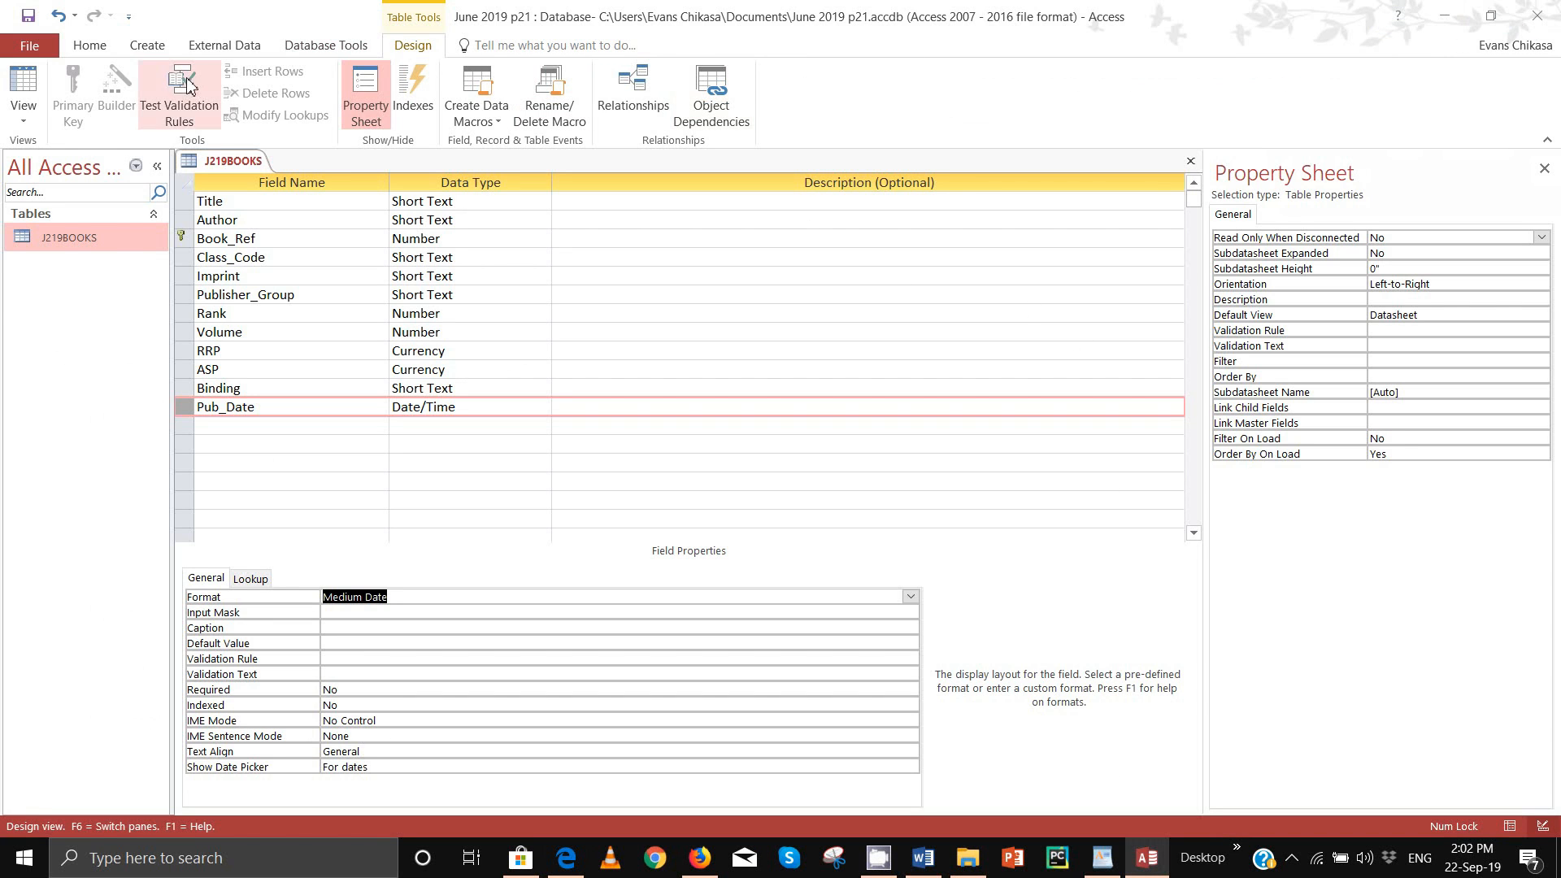
left_click(205, 49)
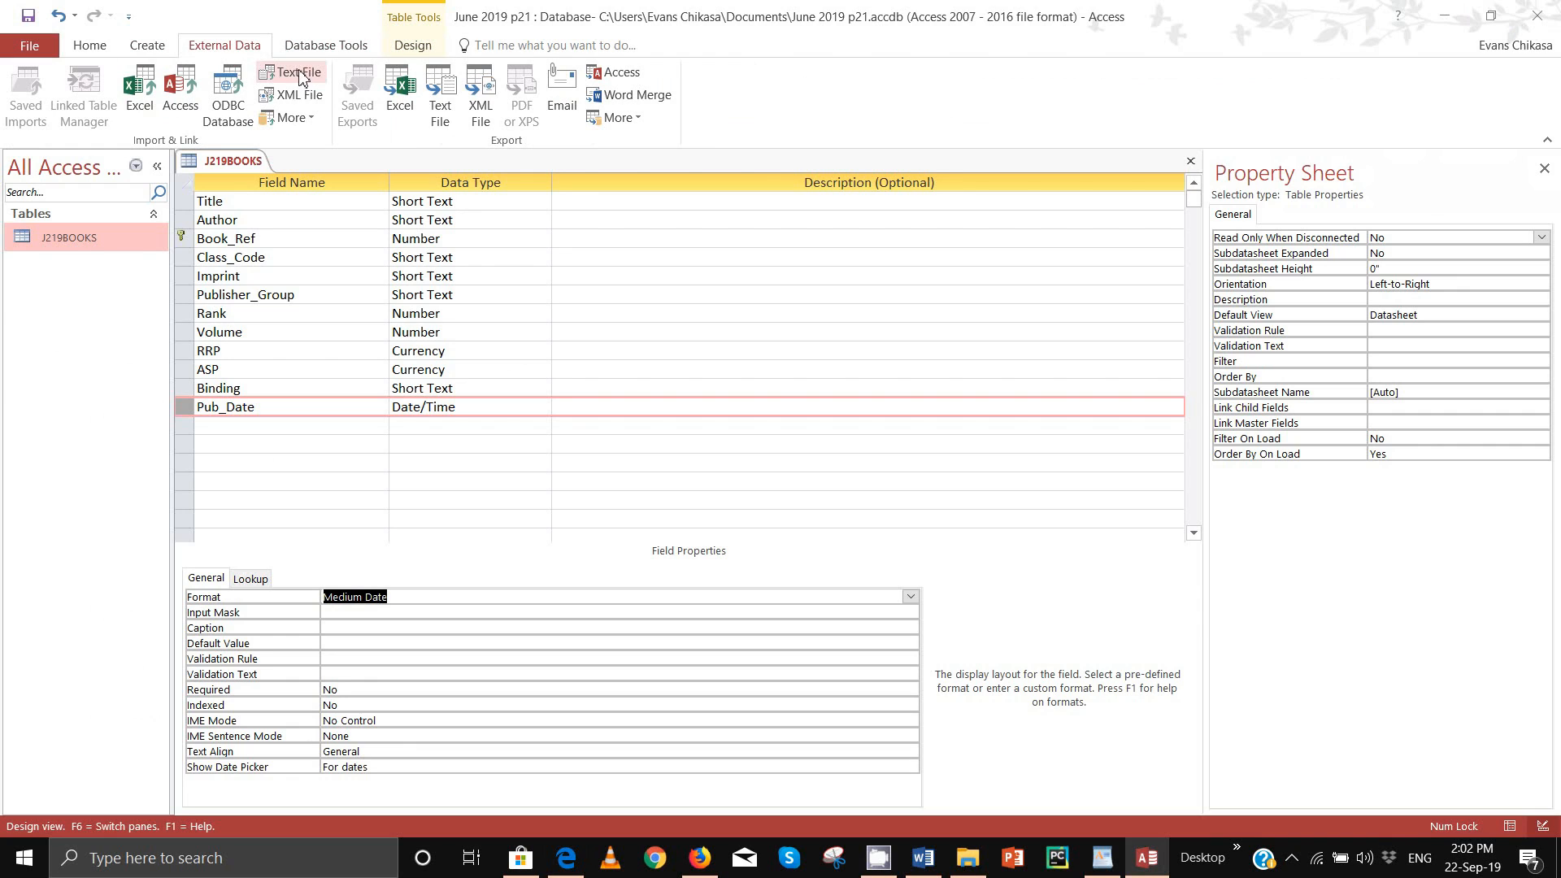
right_click(229, 167)
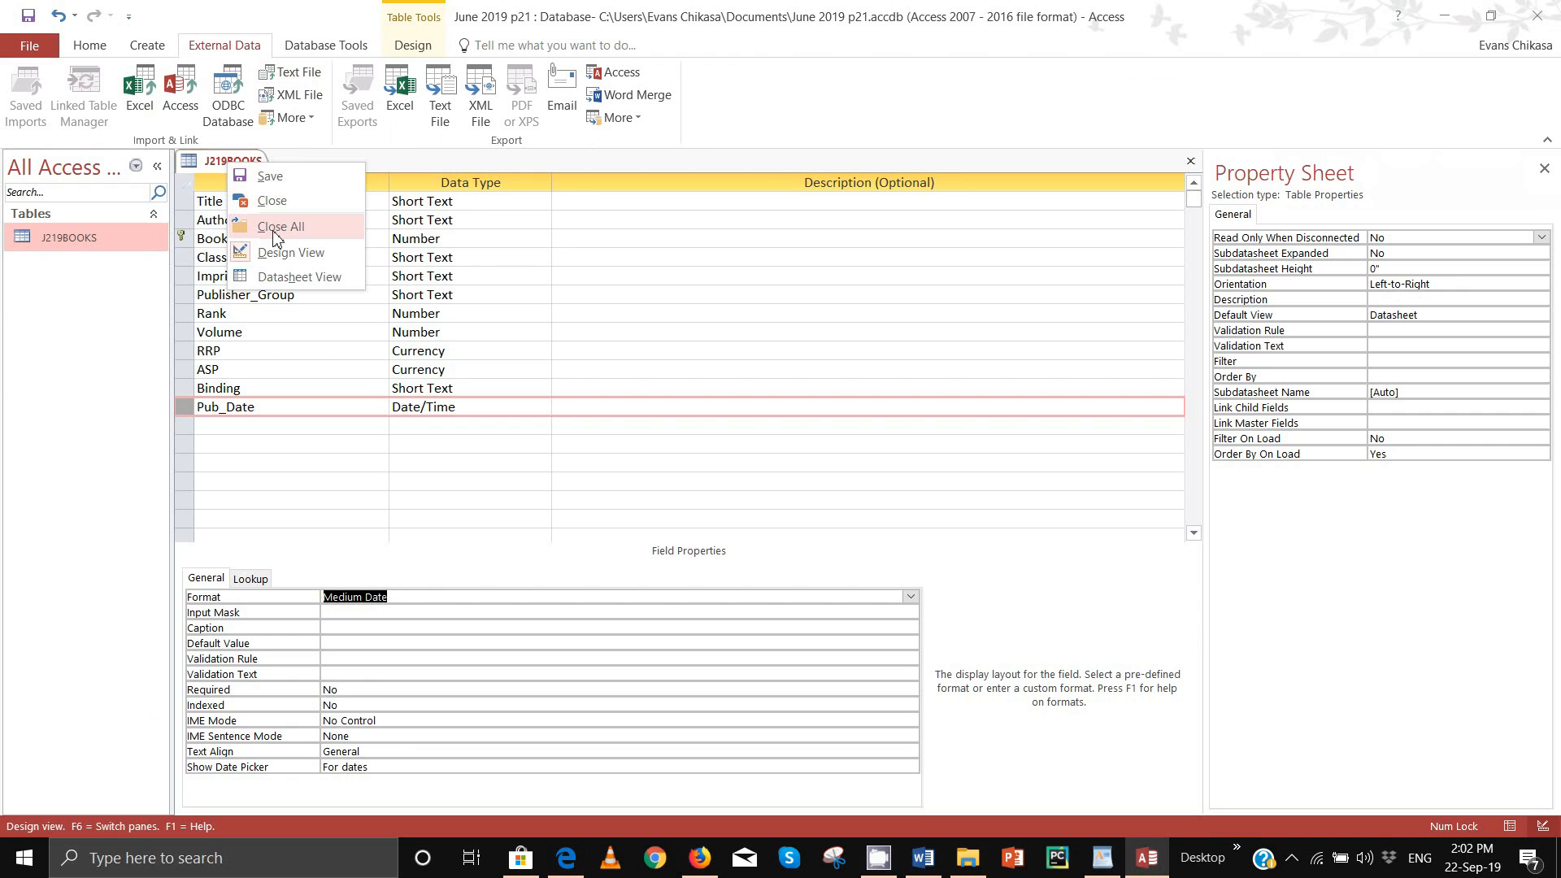
left_click(271, 201)
left_click(735, 489)
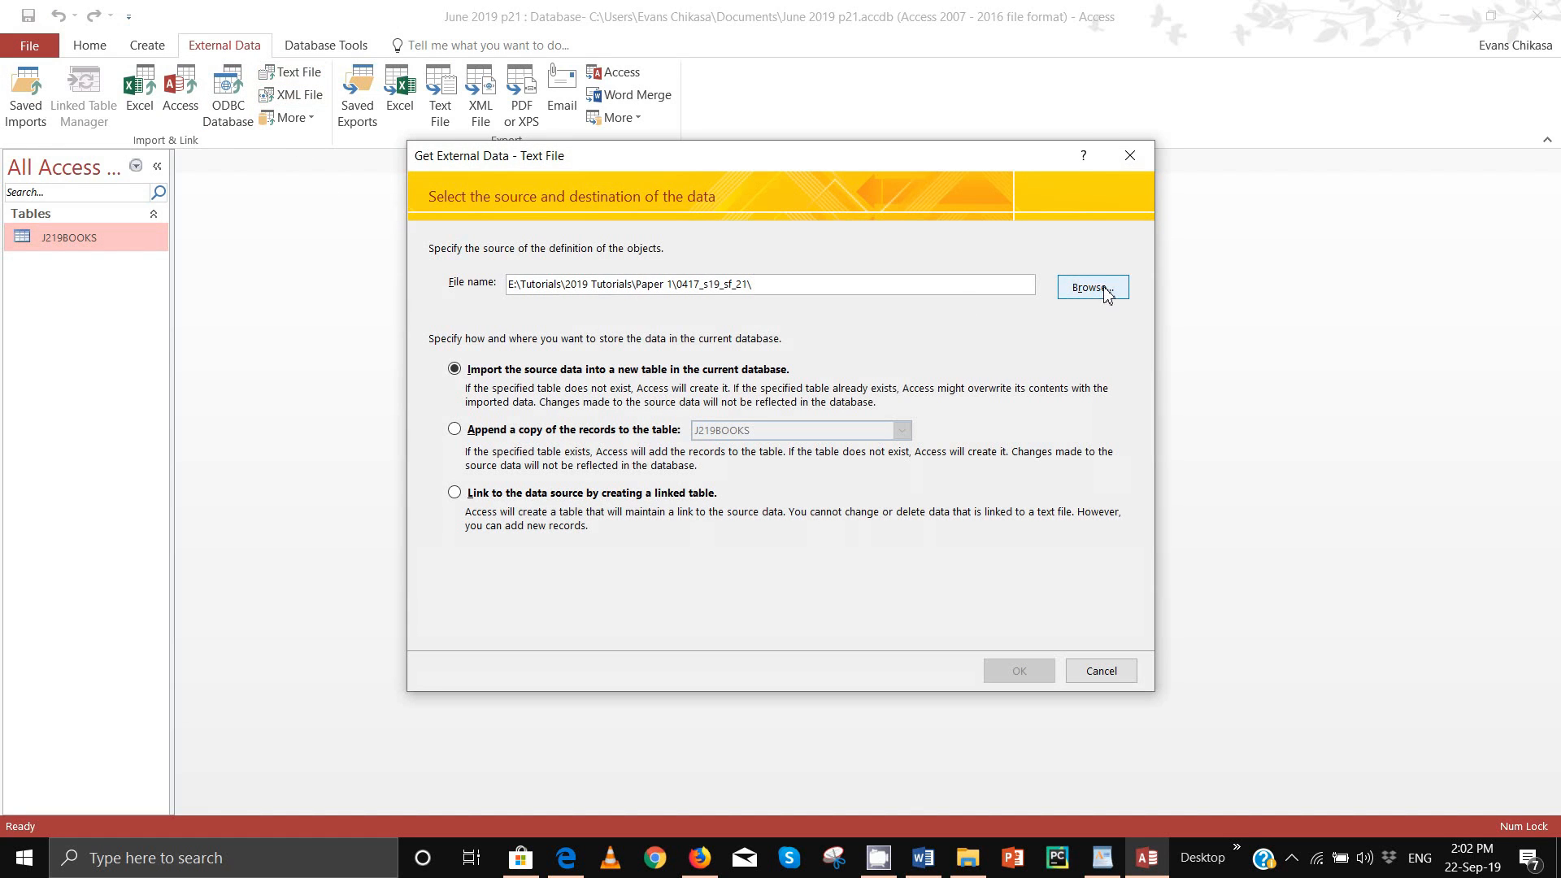
Step: Select J219GENRE.csv from the 0417_s19_sf_21 folder as the text file to import into a new table
left_click(1102, 291)
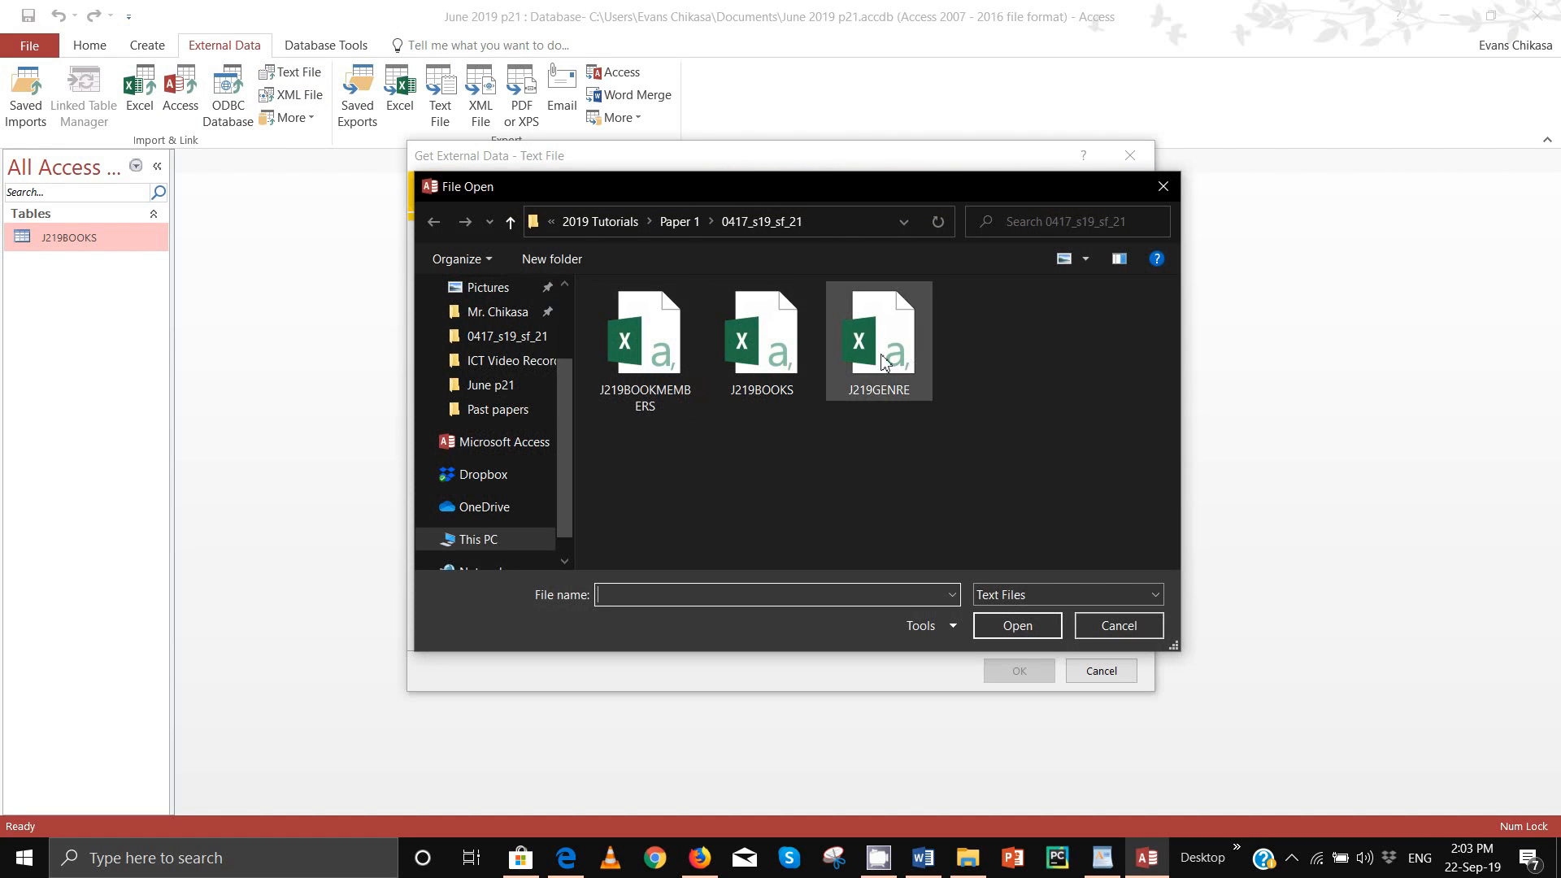
left_click(885, 361)
left_click(1017, 625)
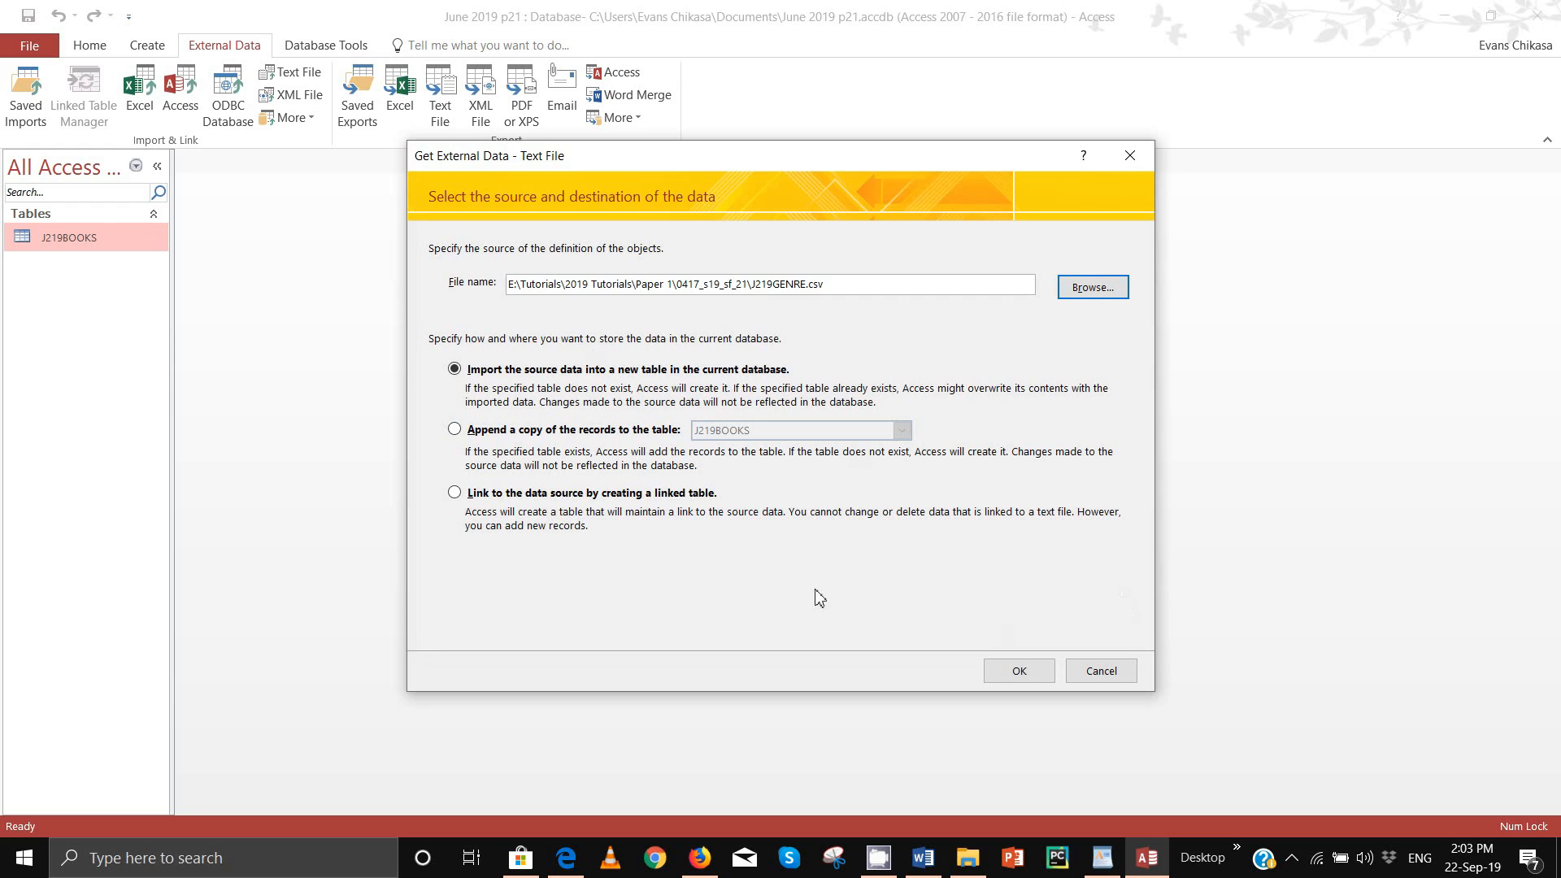
left_click(1008, 670)
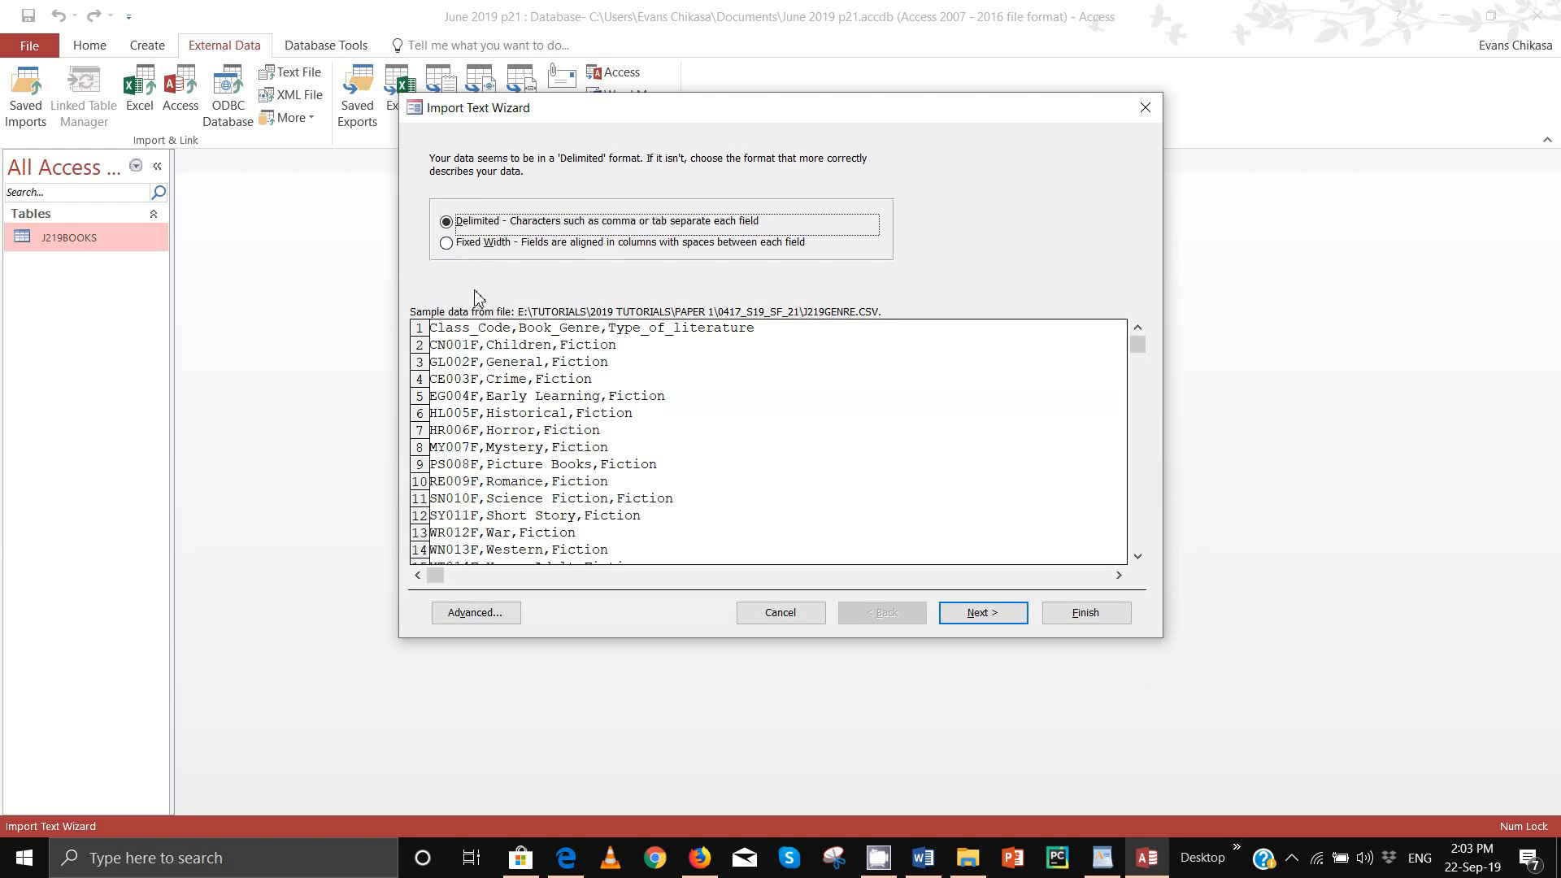
Step: Import the data as comma-delimited with the first row as field names, and check the options of each field
left_click(931, 613)
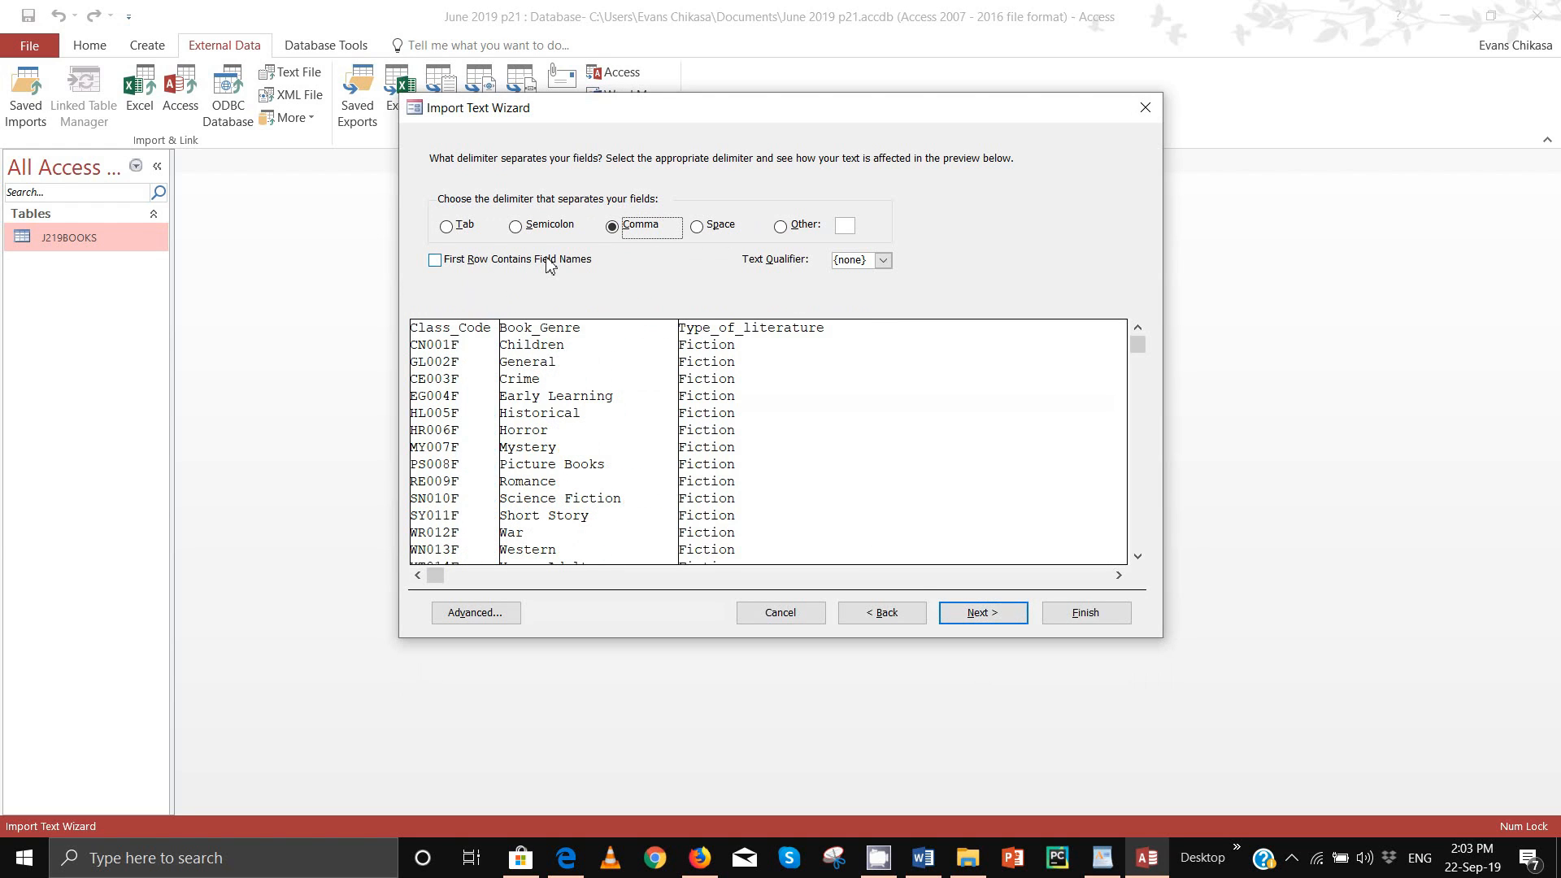
left_click(551, 265)
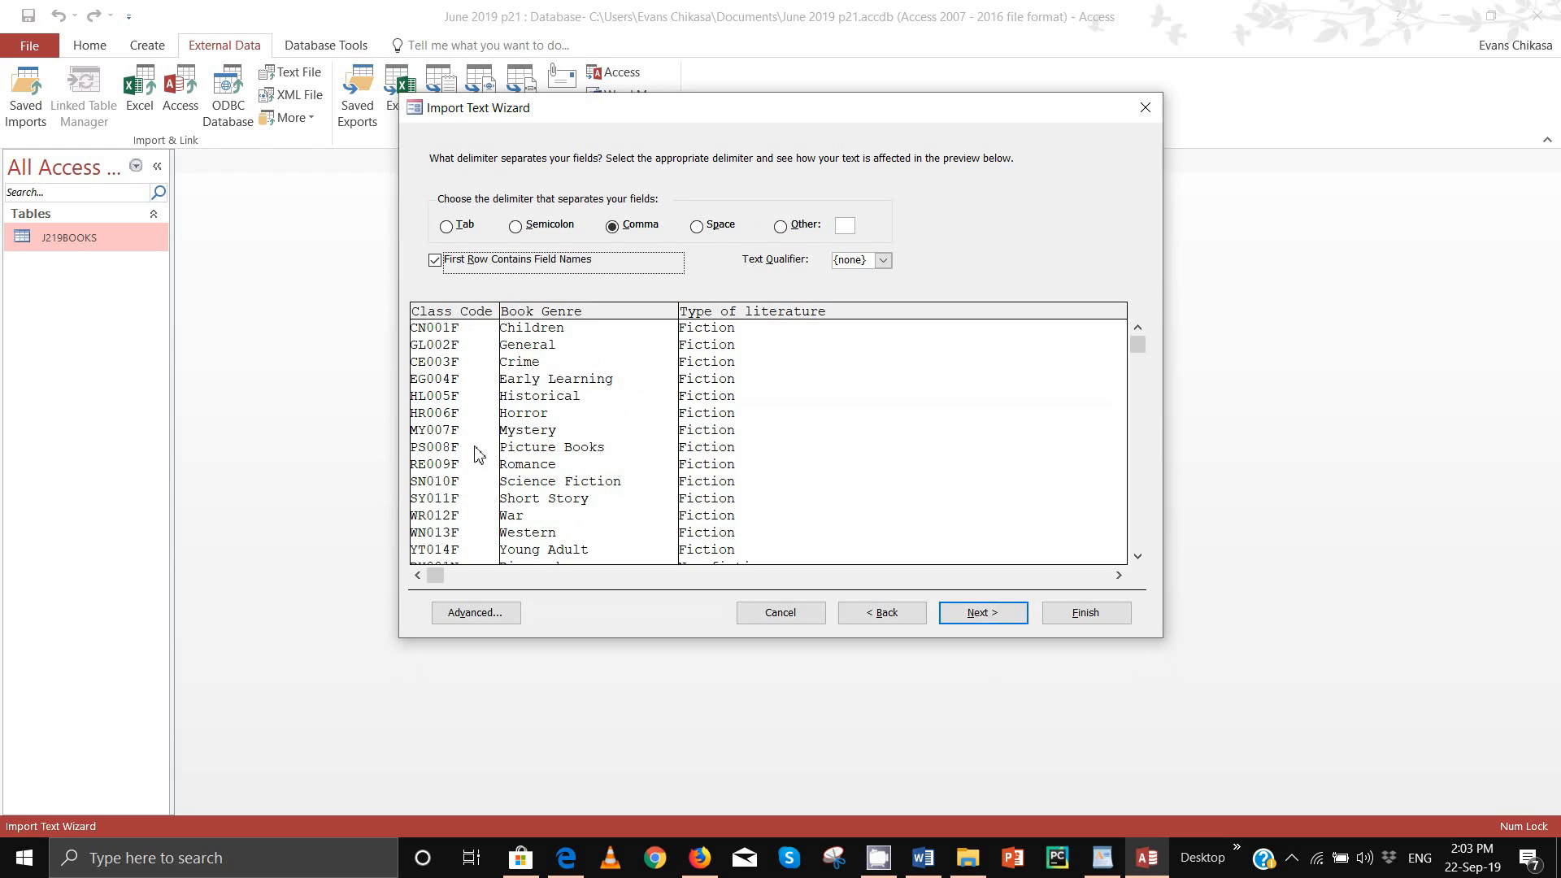
left_click(1005, 616)
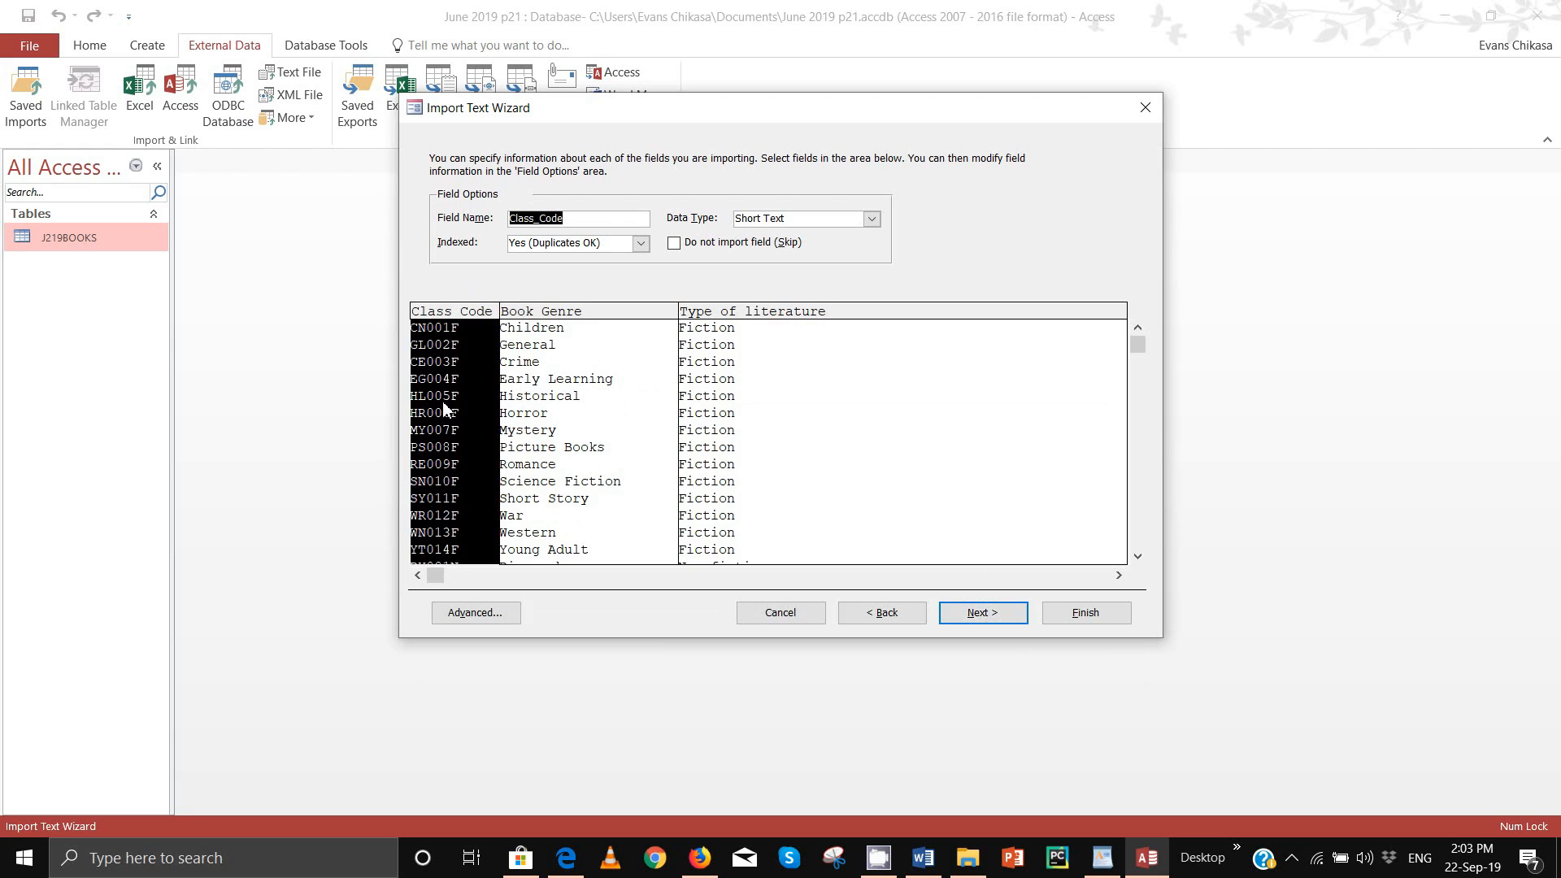
left_click(543, 388)
left_click(713, 387)
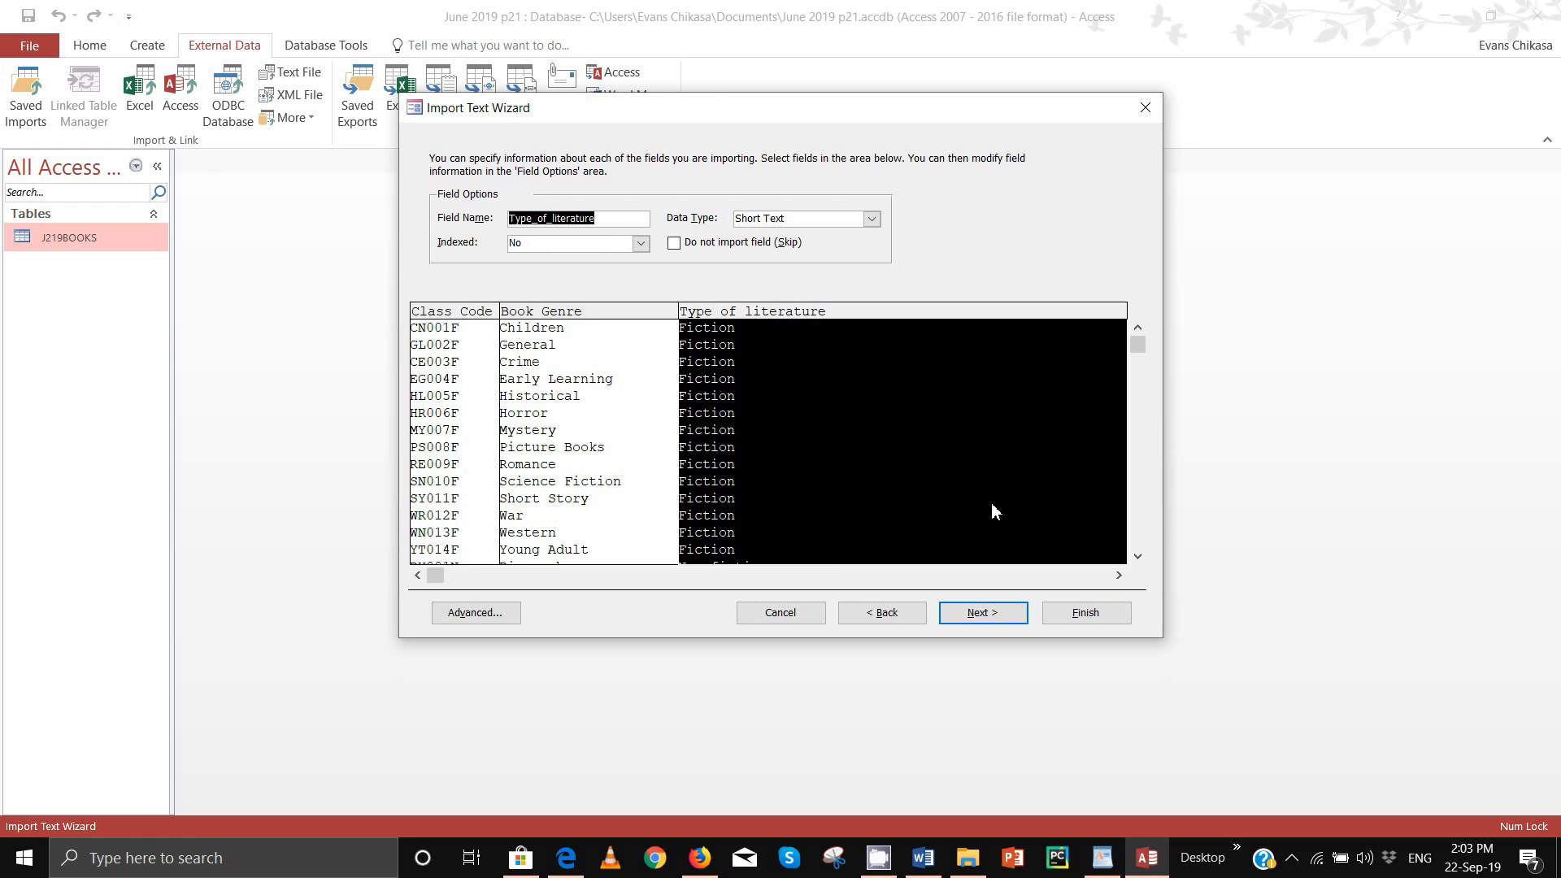
Step: Choose Class_Code as the primary key and finish the import to table J219GENRE without saving the import steps
left_click(987, 614)
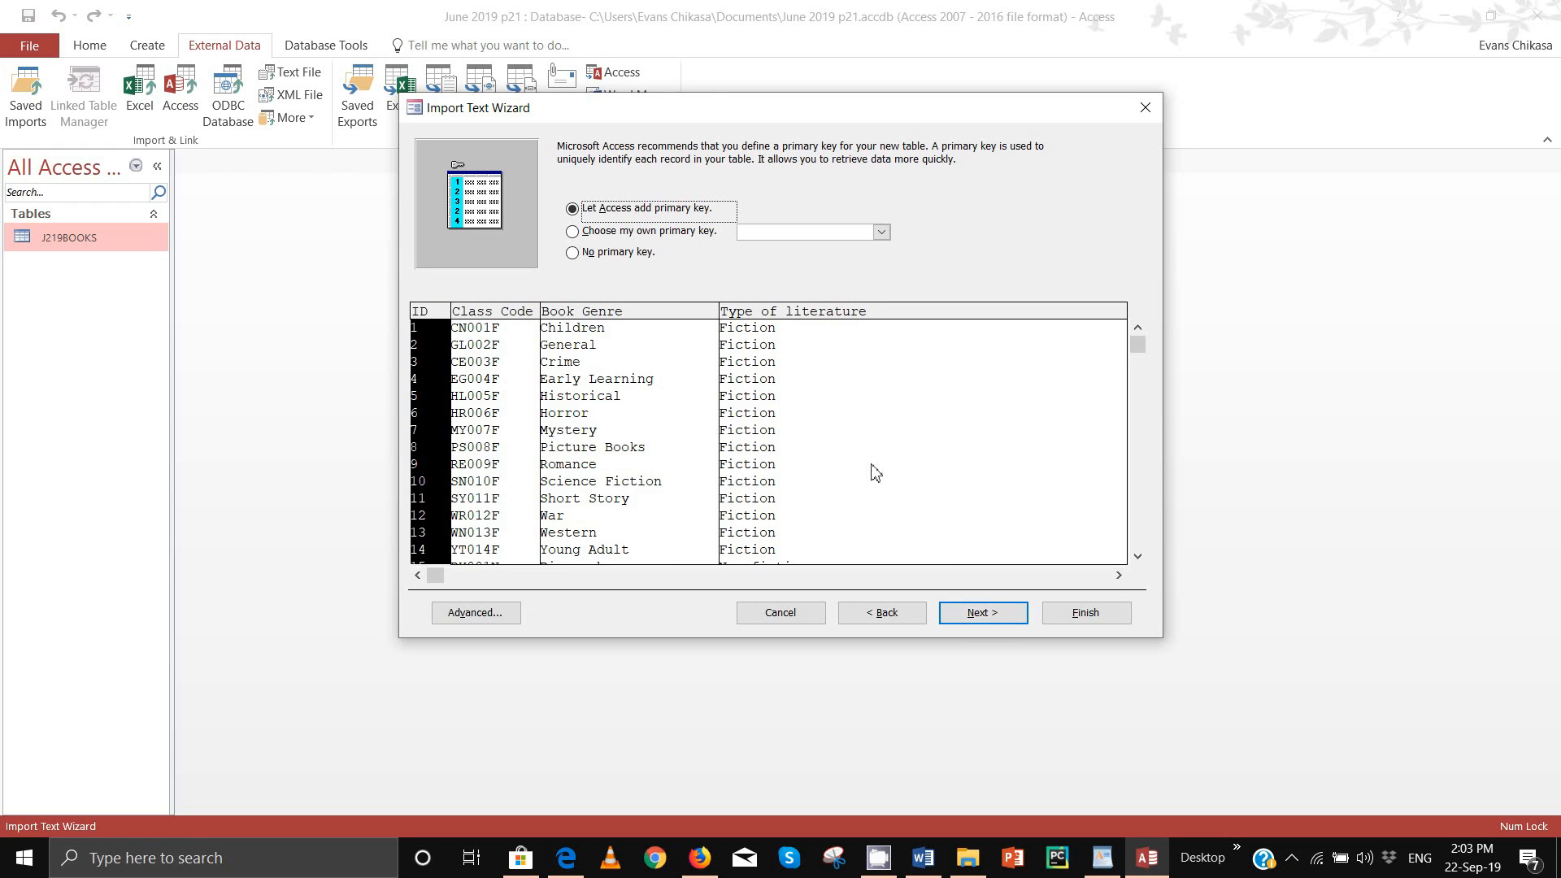
left_click(675, 235)
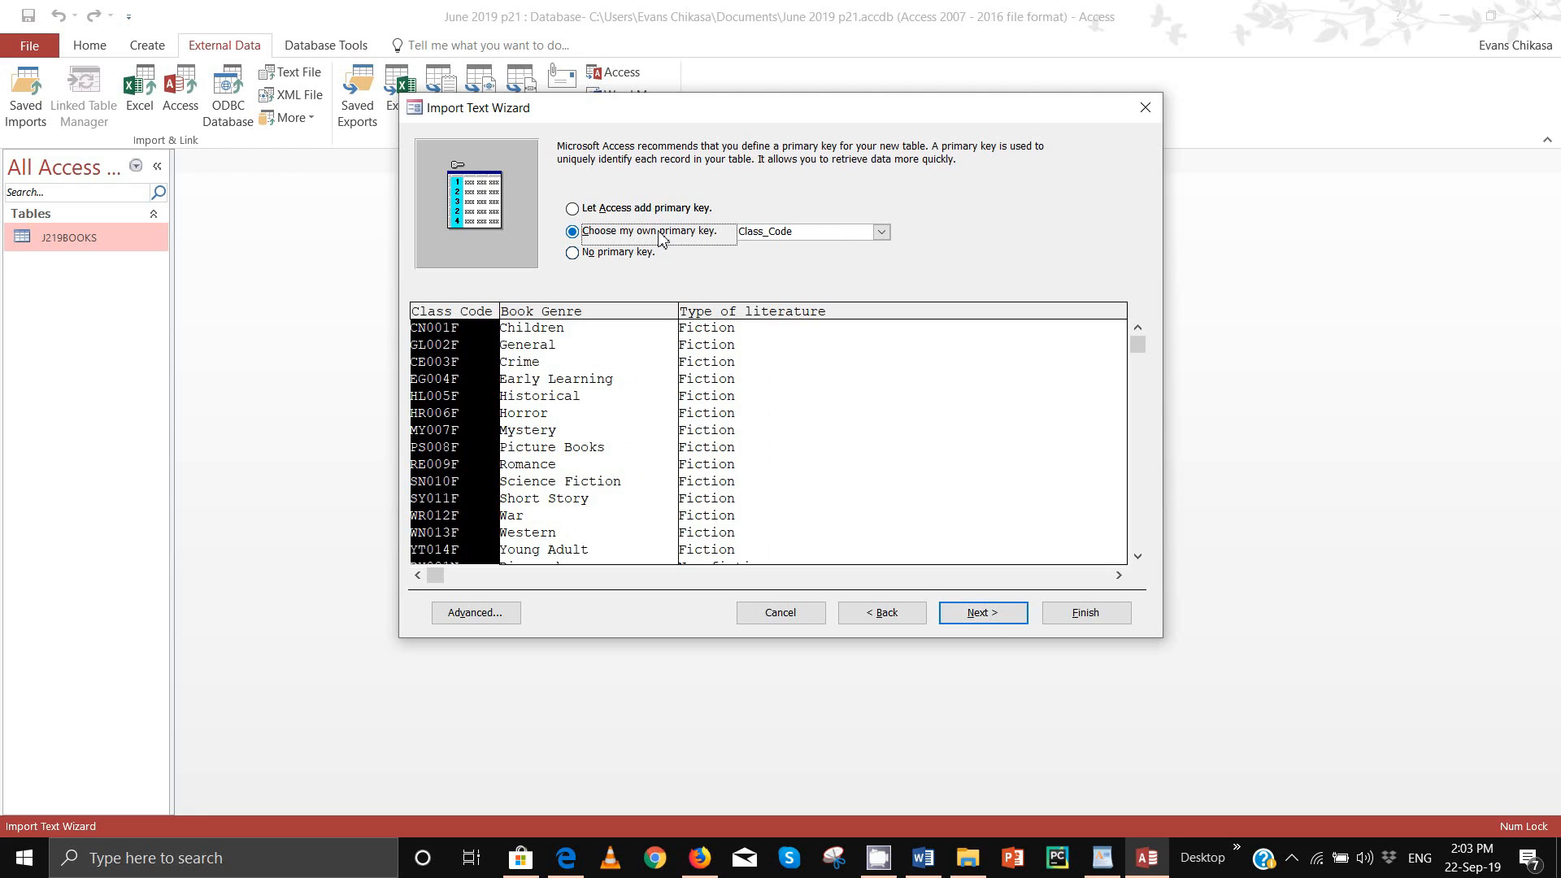
left_click(987, 613)
left_click(1082, 615)
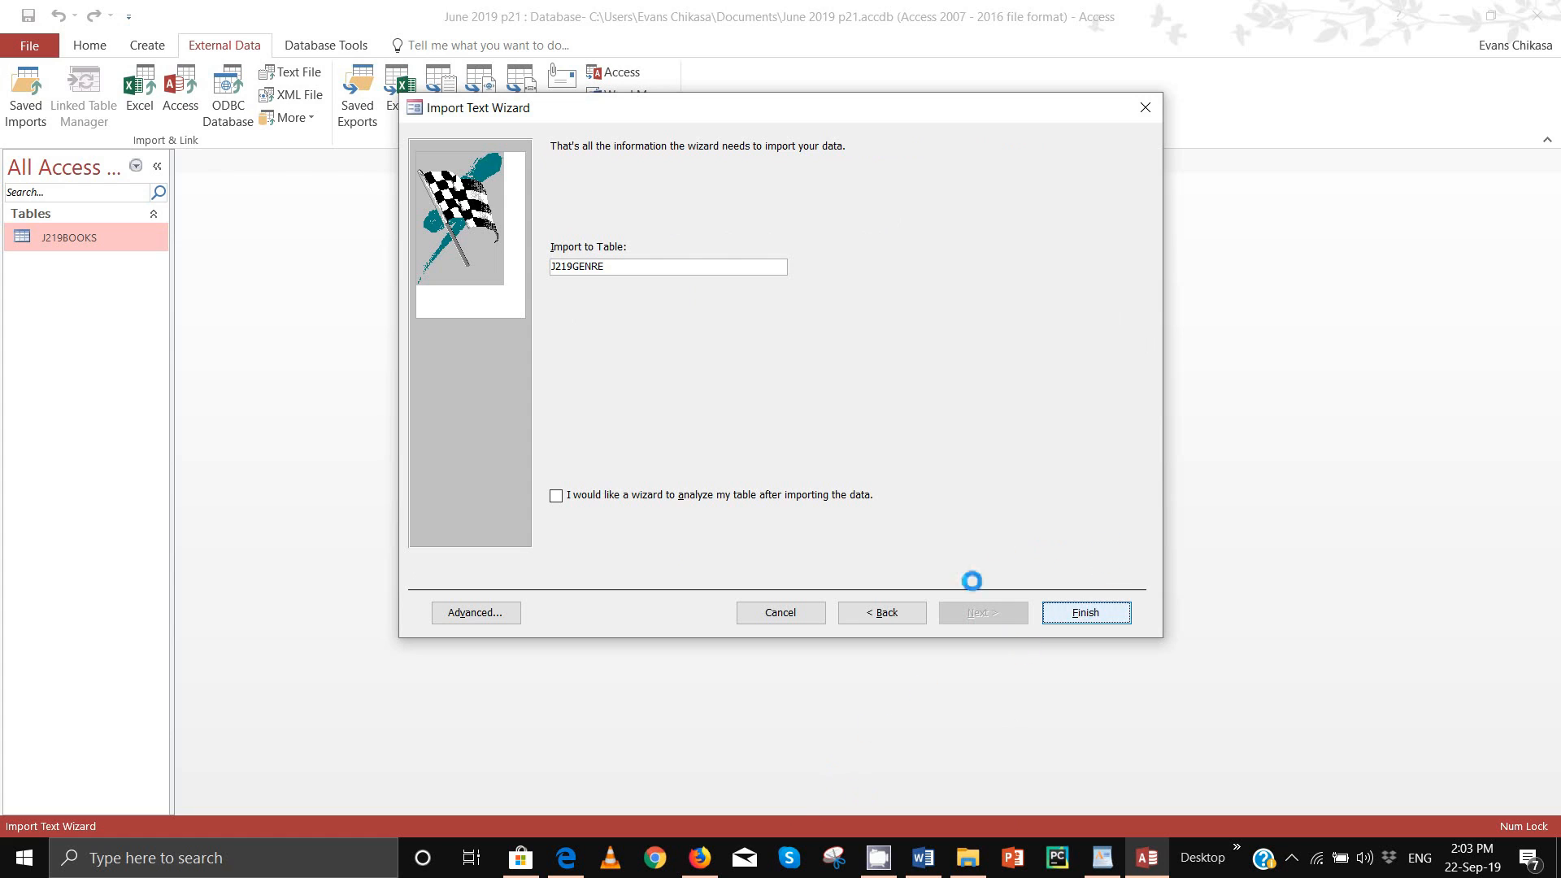
left_click(1103, 679)
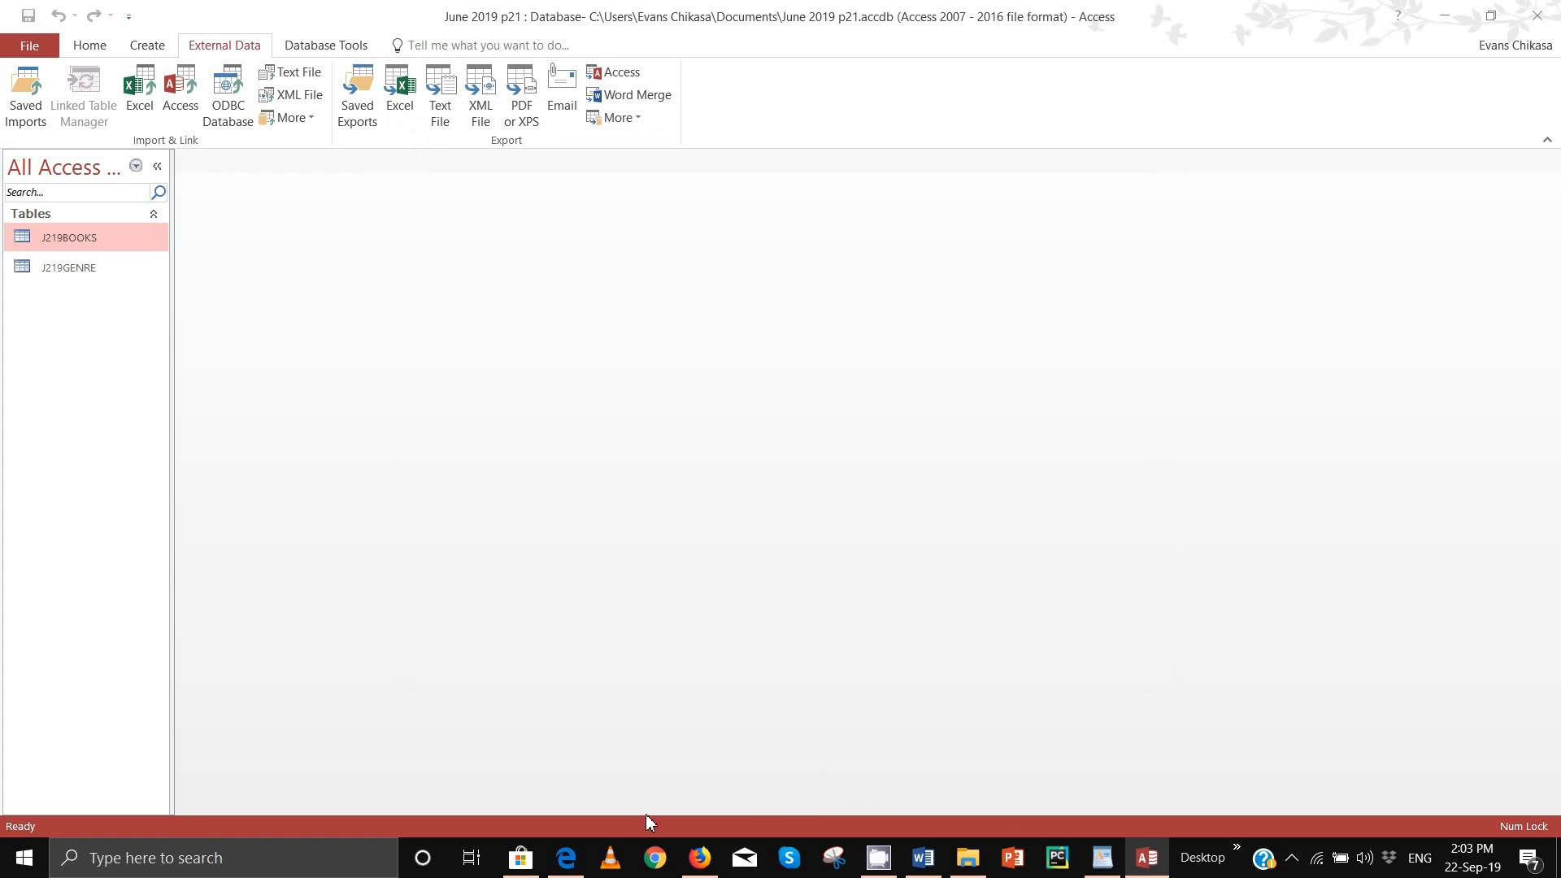
Step: Examine the one-to-many relationship requirement of task 22 in the question paper PDF, widening its window to show full lines
left_click(566, 858)
scroll(468, 504, "down", 3)
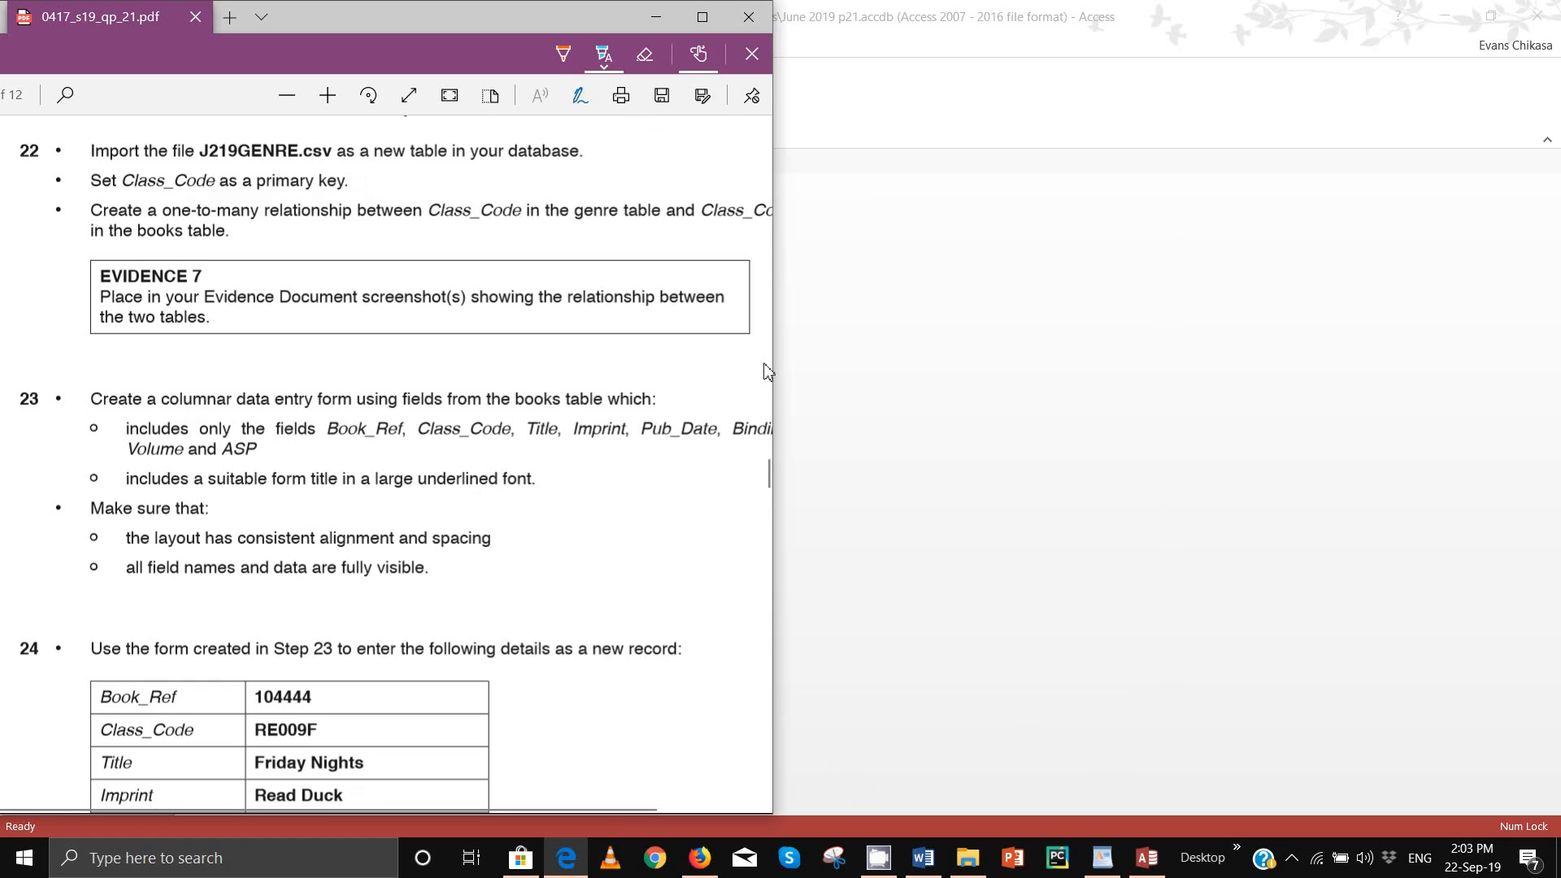
left_click_drag(777, 373, 868, 380)
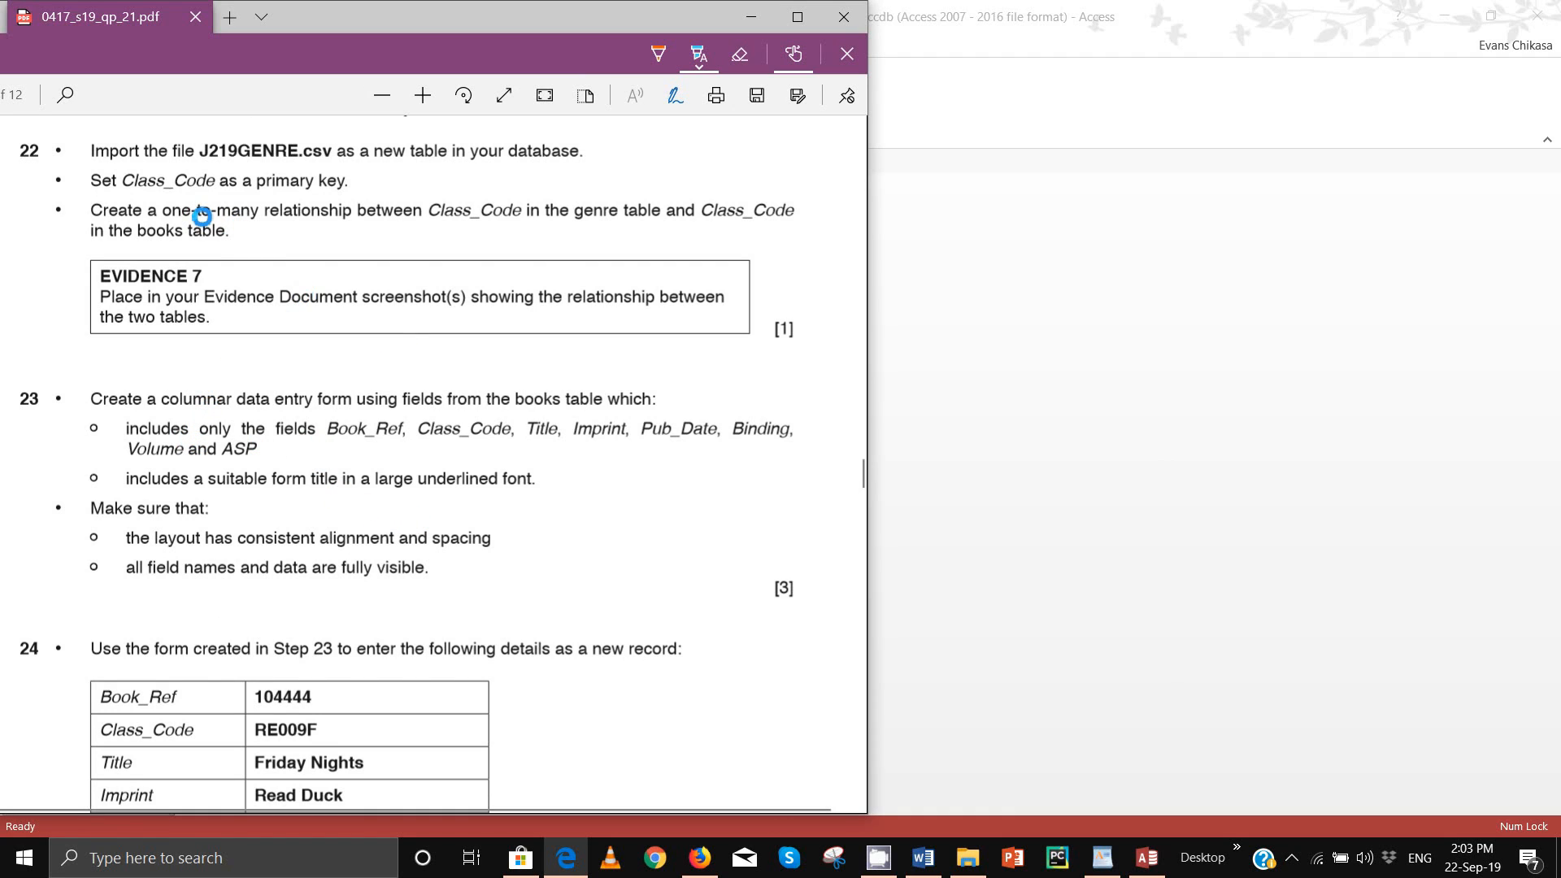
left_click_drag(163, 210, 386, 242)
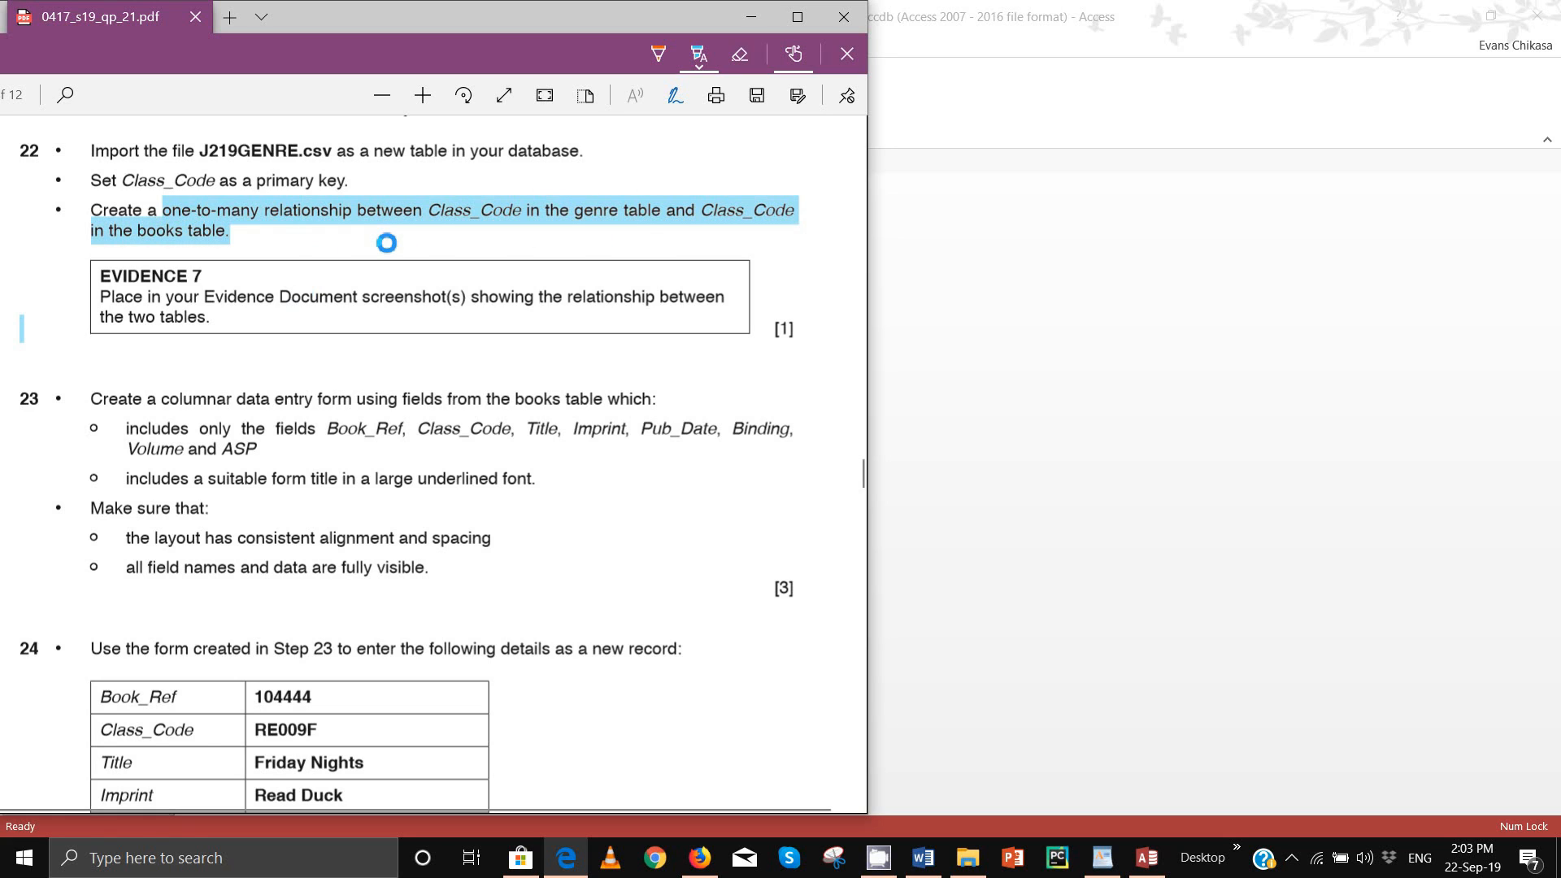
Step: Return to Access, add J219BOOKS and J219GENRE to the relationships layout, and enlarge the J219BOOKS box to show all its fields
mouse_move(933, 872)
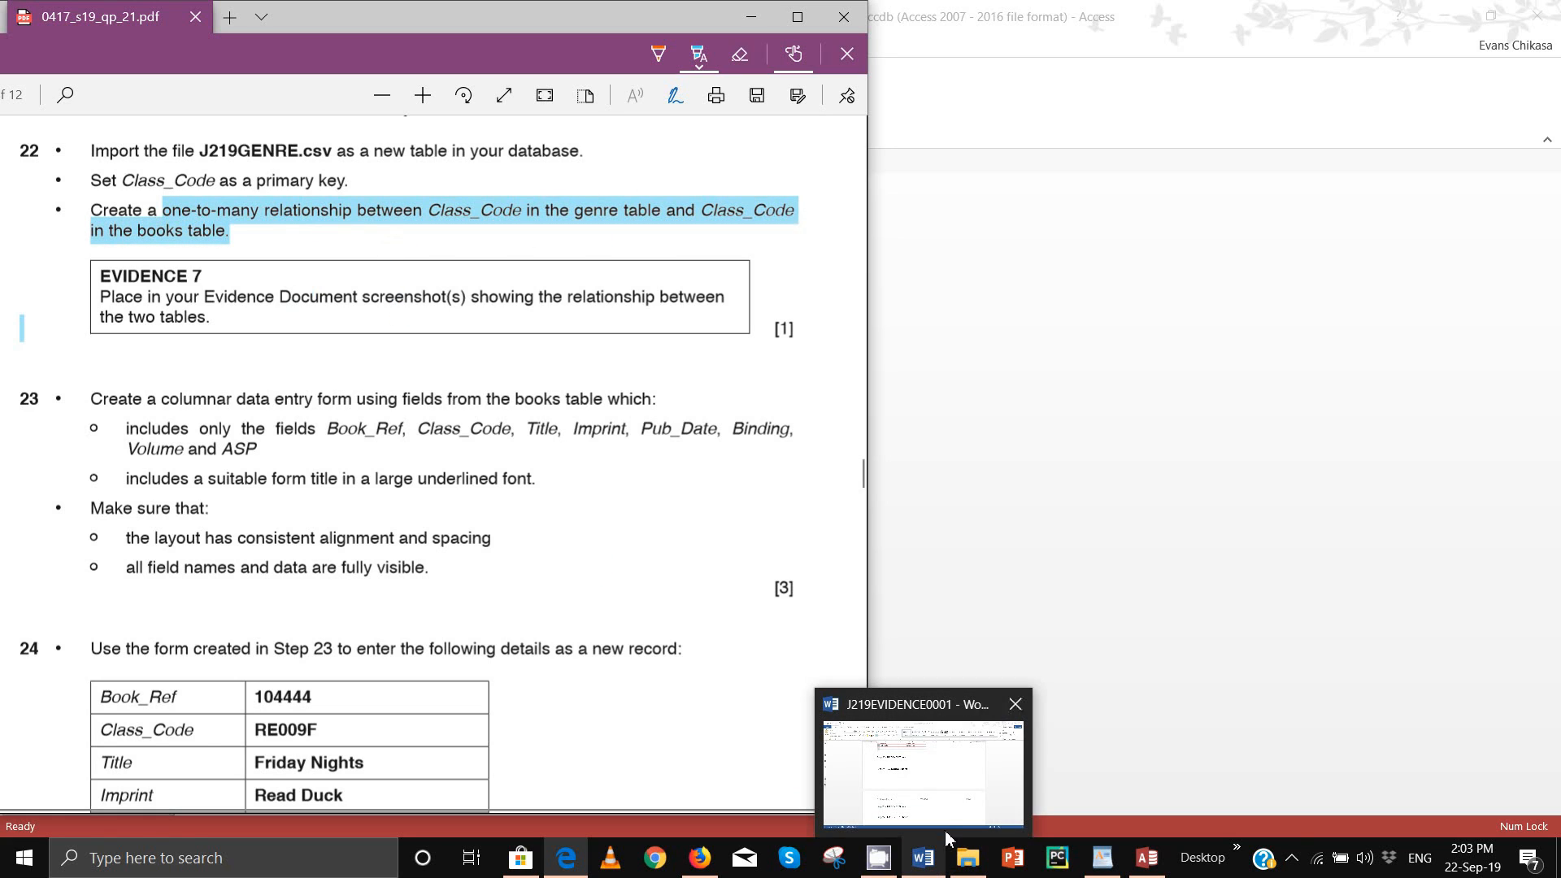
left_click(1146, 858)
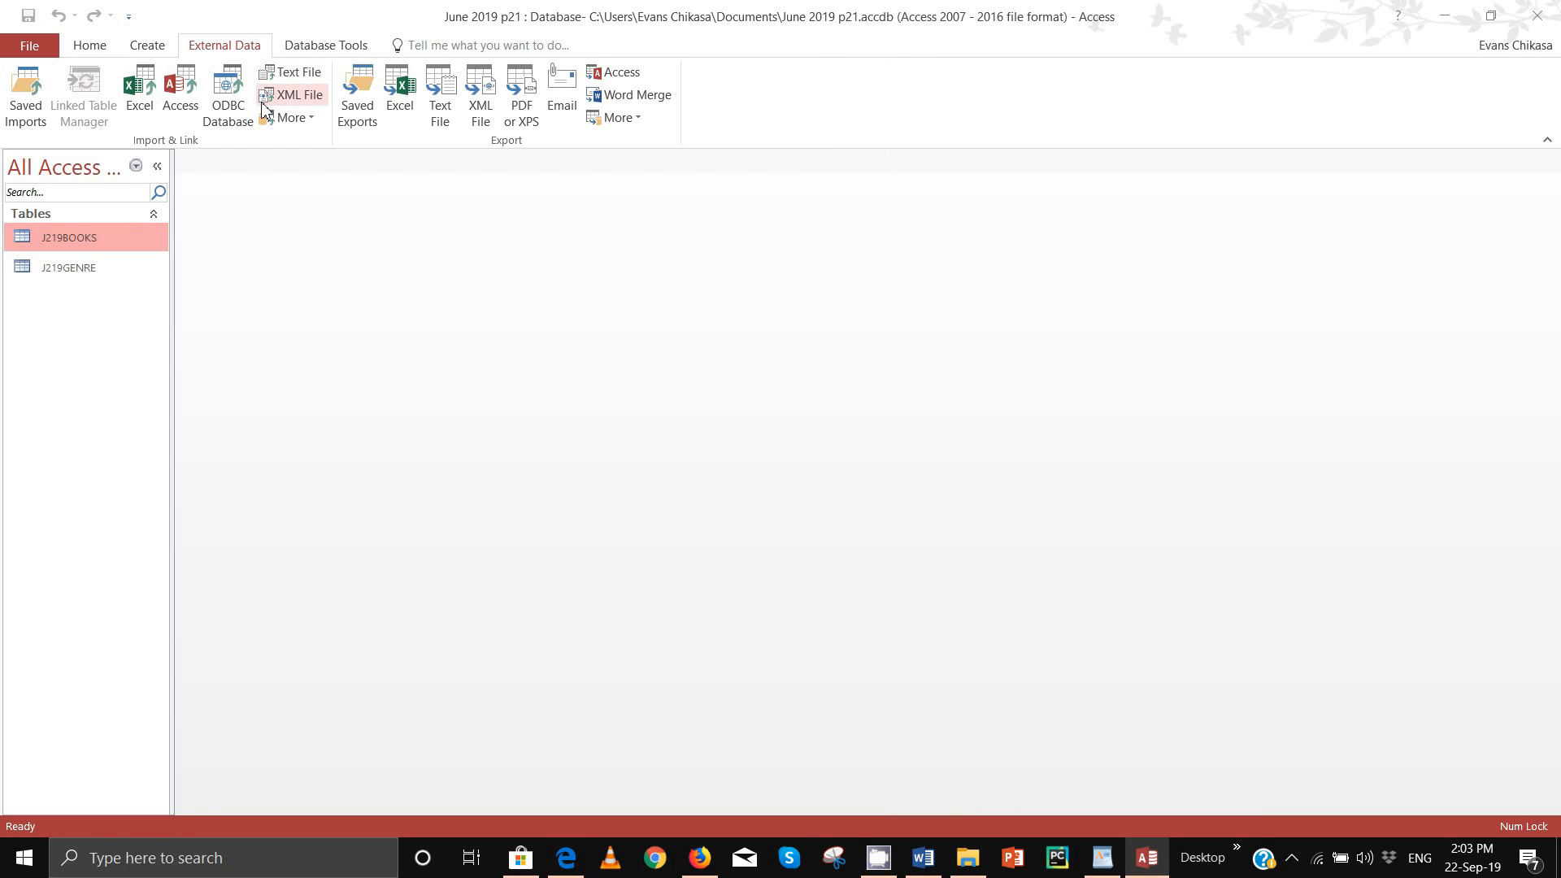
left_click(329, 45)
left_click(233, 101)
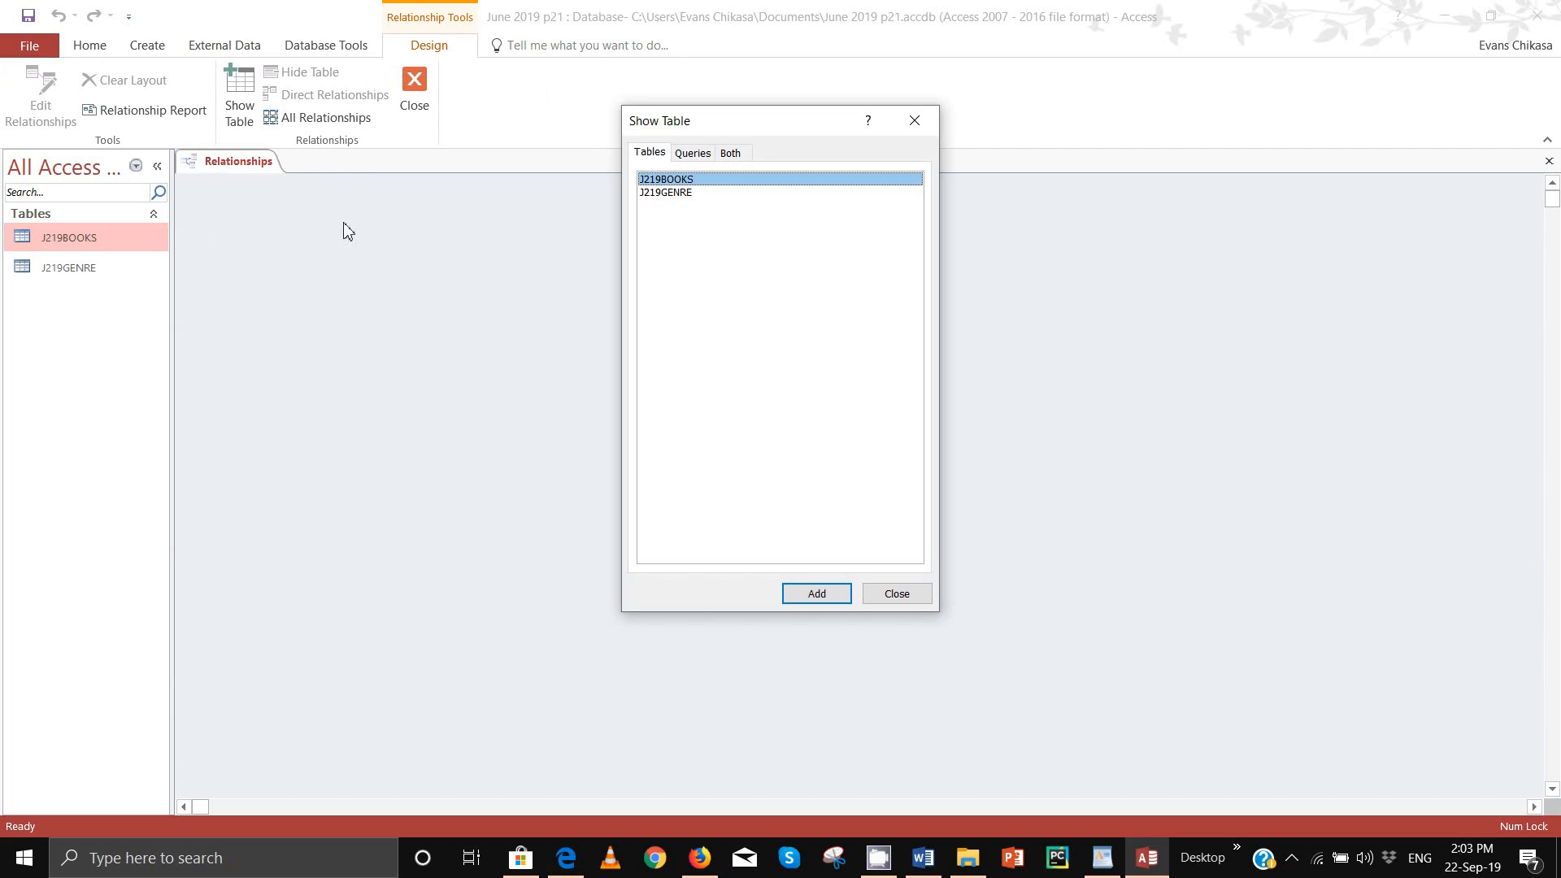
left_click_drag(726, 238, 722, 180)
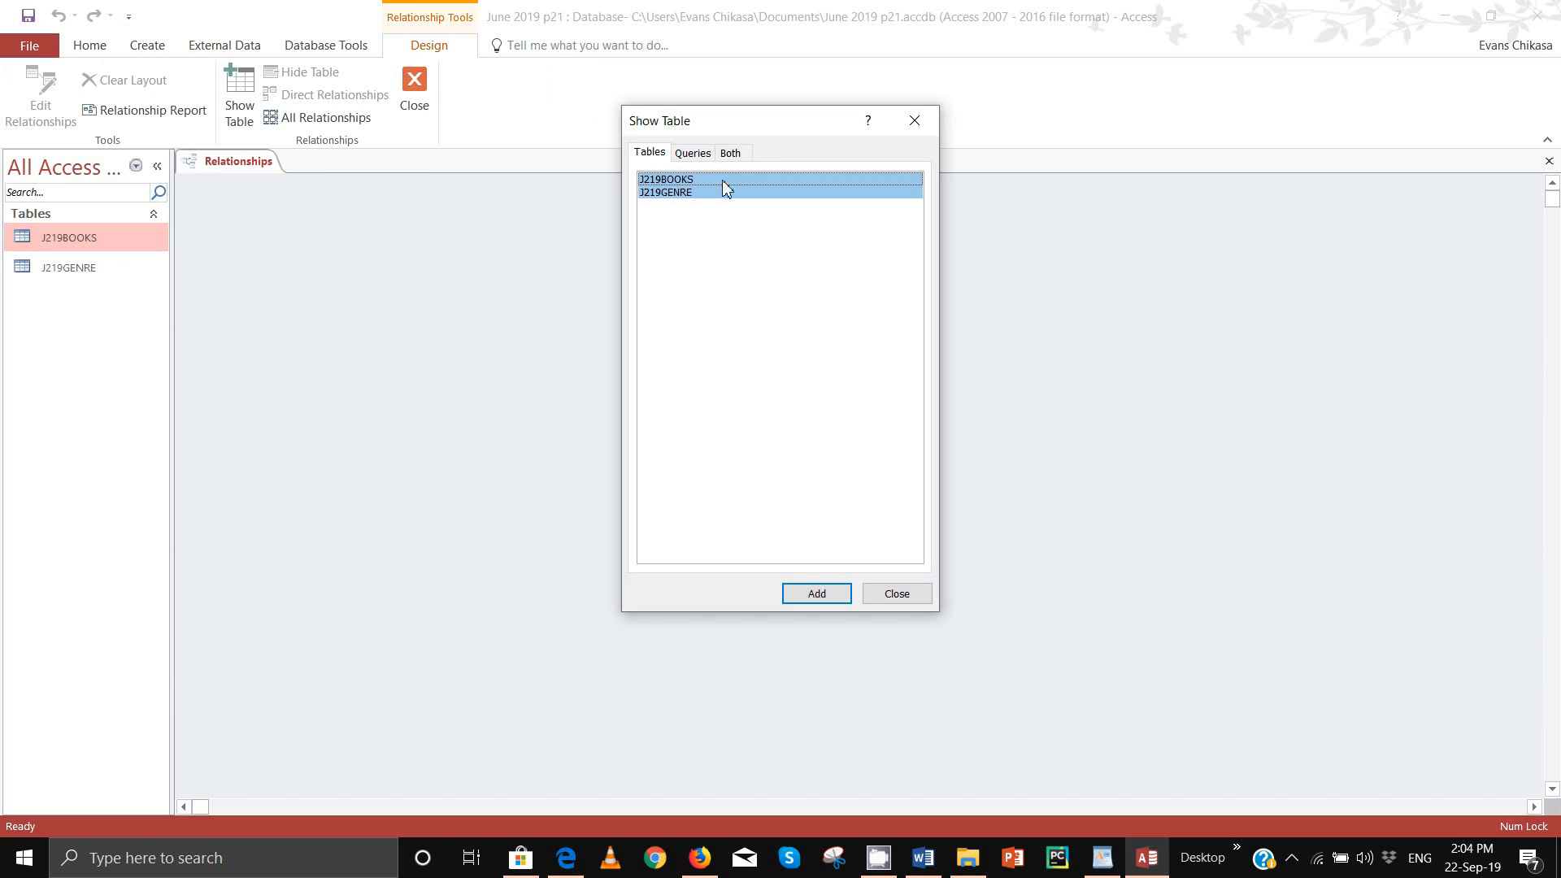
left_click(813, 591)
left_click(897, 593)
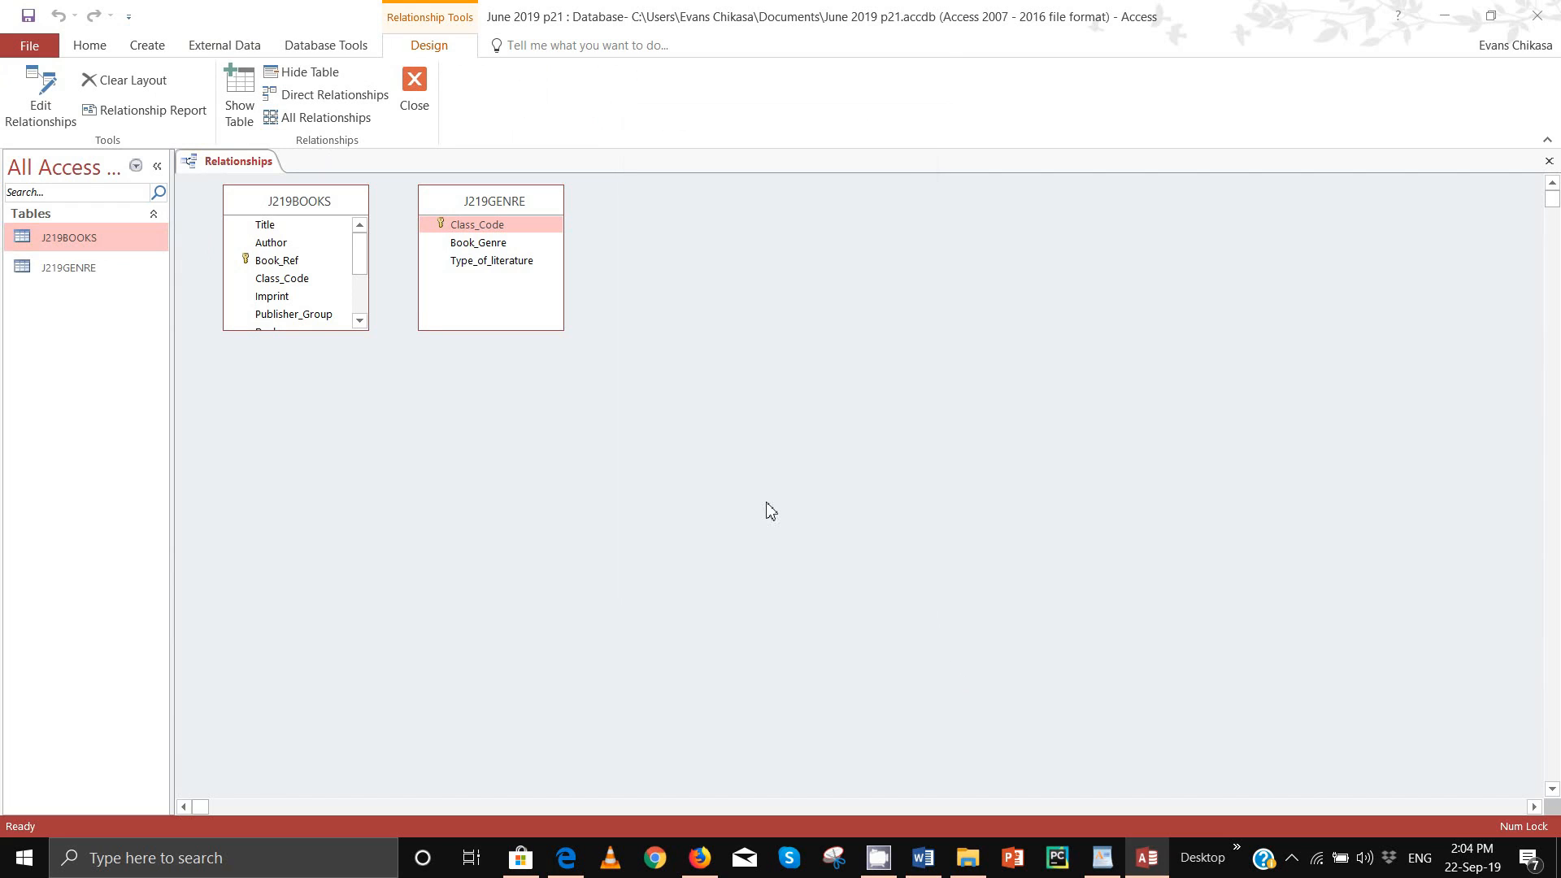
left_click_drag(327, 329, 344, 446)
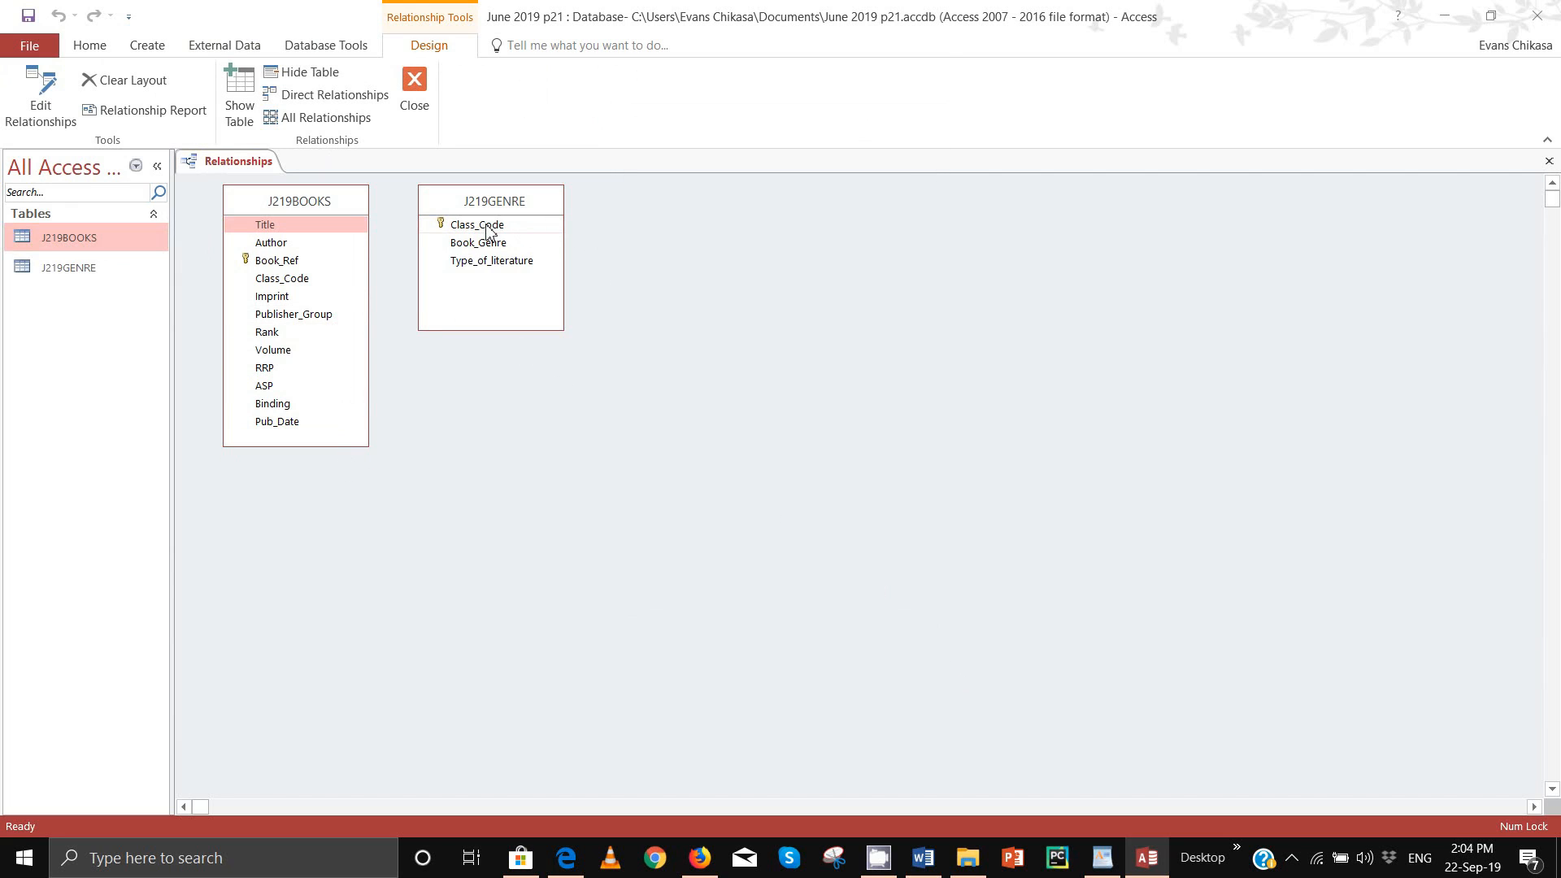
Step: Create a one-to-many relationship from Class_Code in J219GENRE to Class_Code in J219BOOKS with Enforce Referential Integrity
left_click_drag(486, 226, 291, 281)
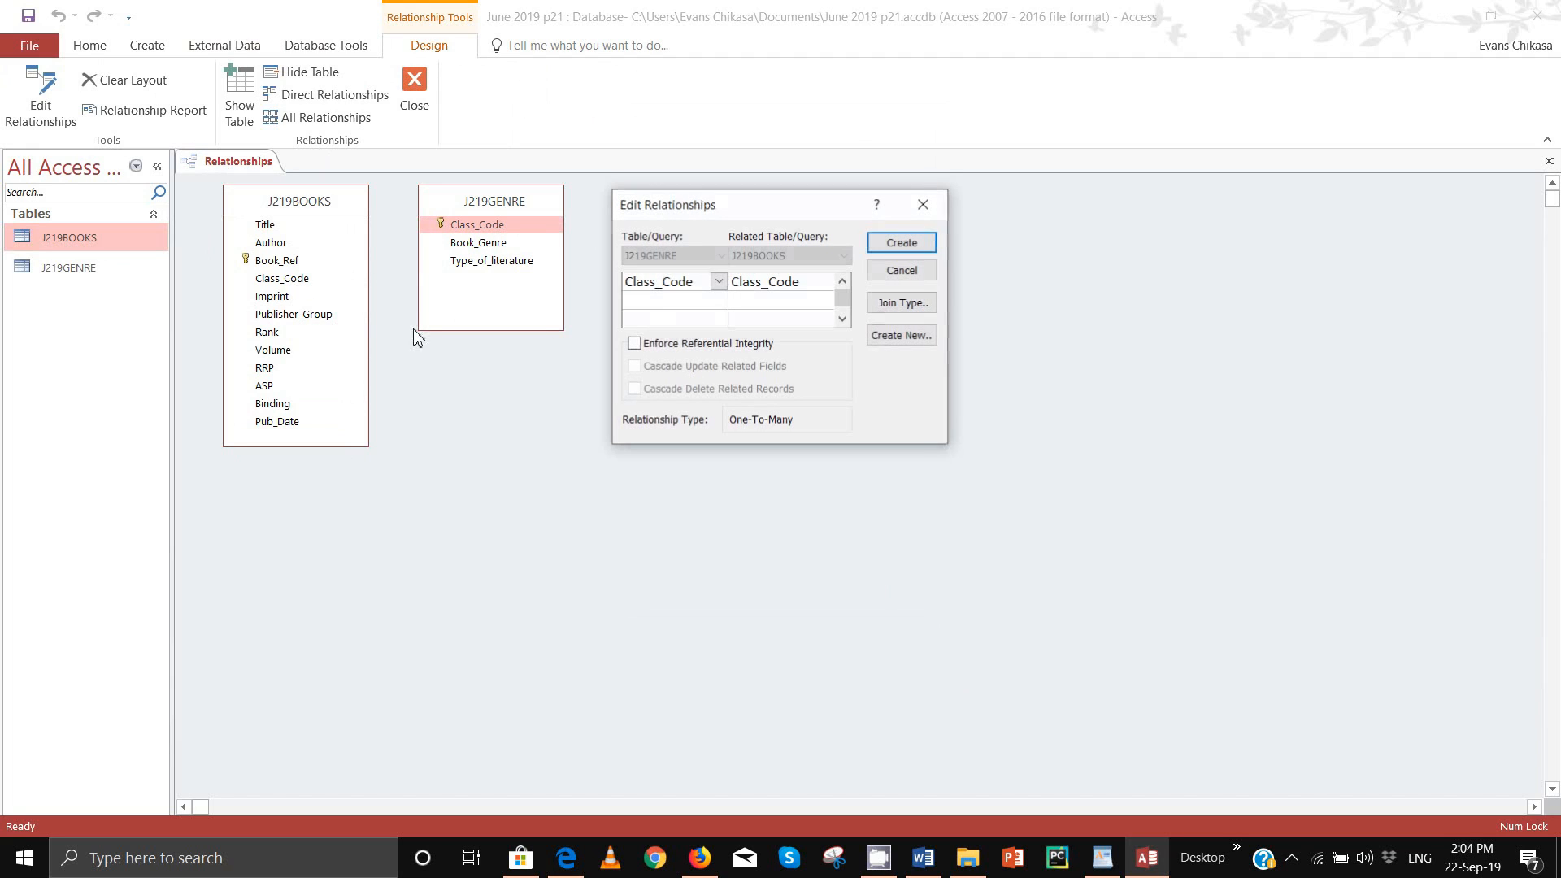
left_click(678, 346)
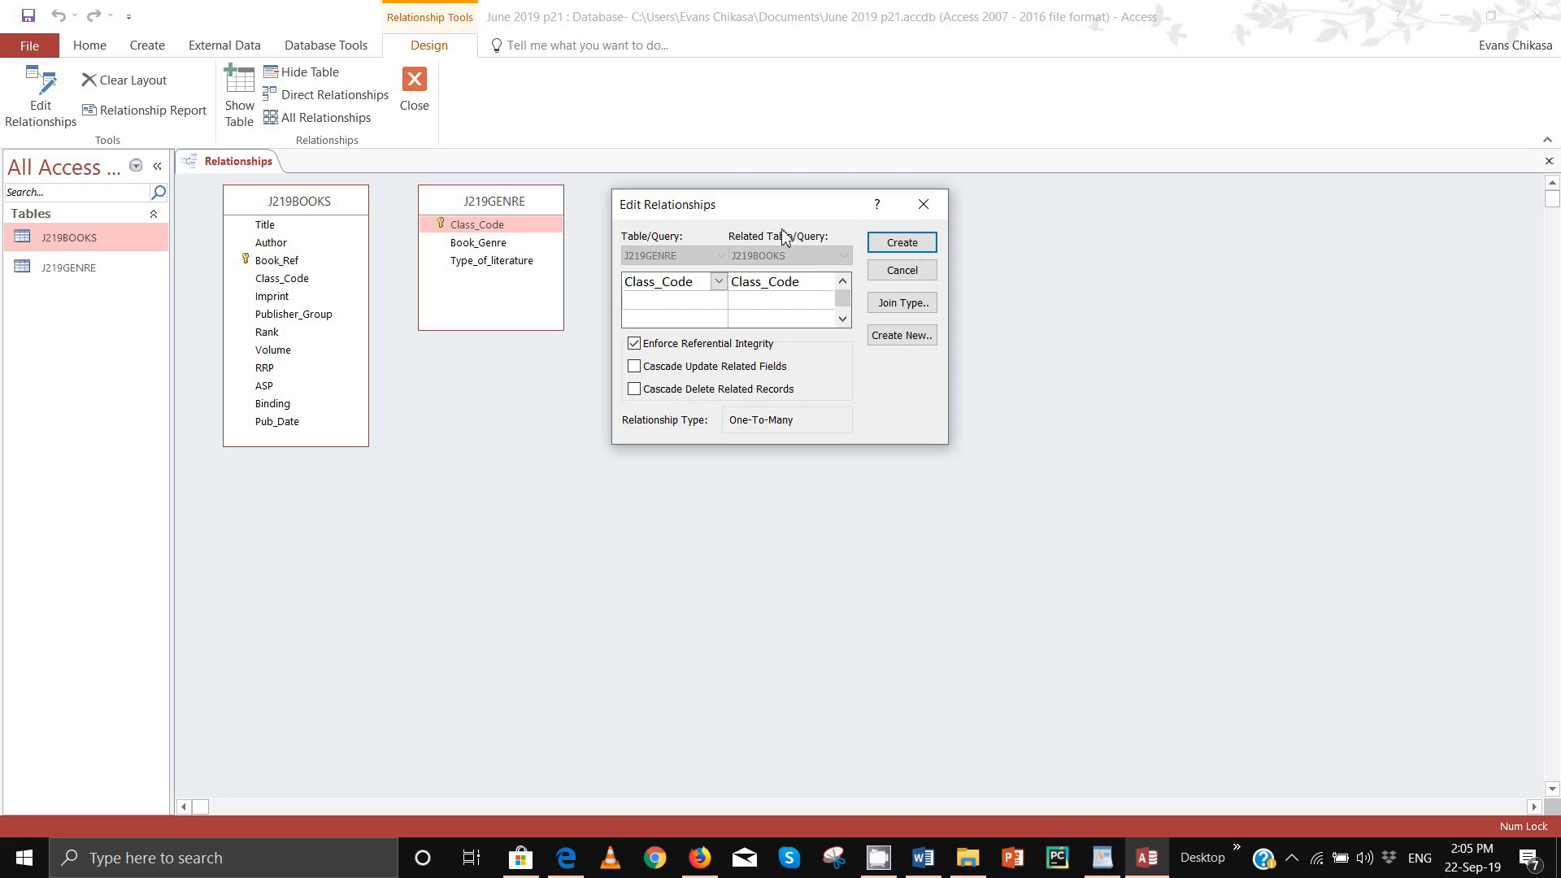
left_click(675, 344)
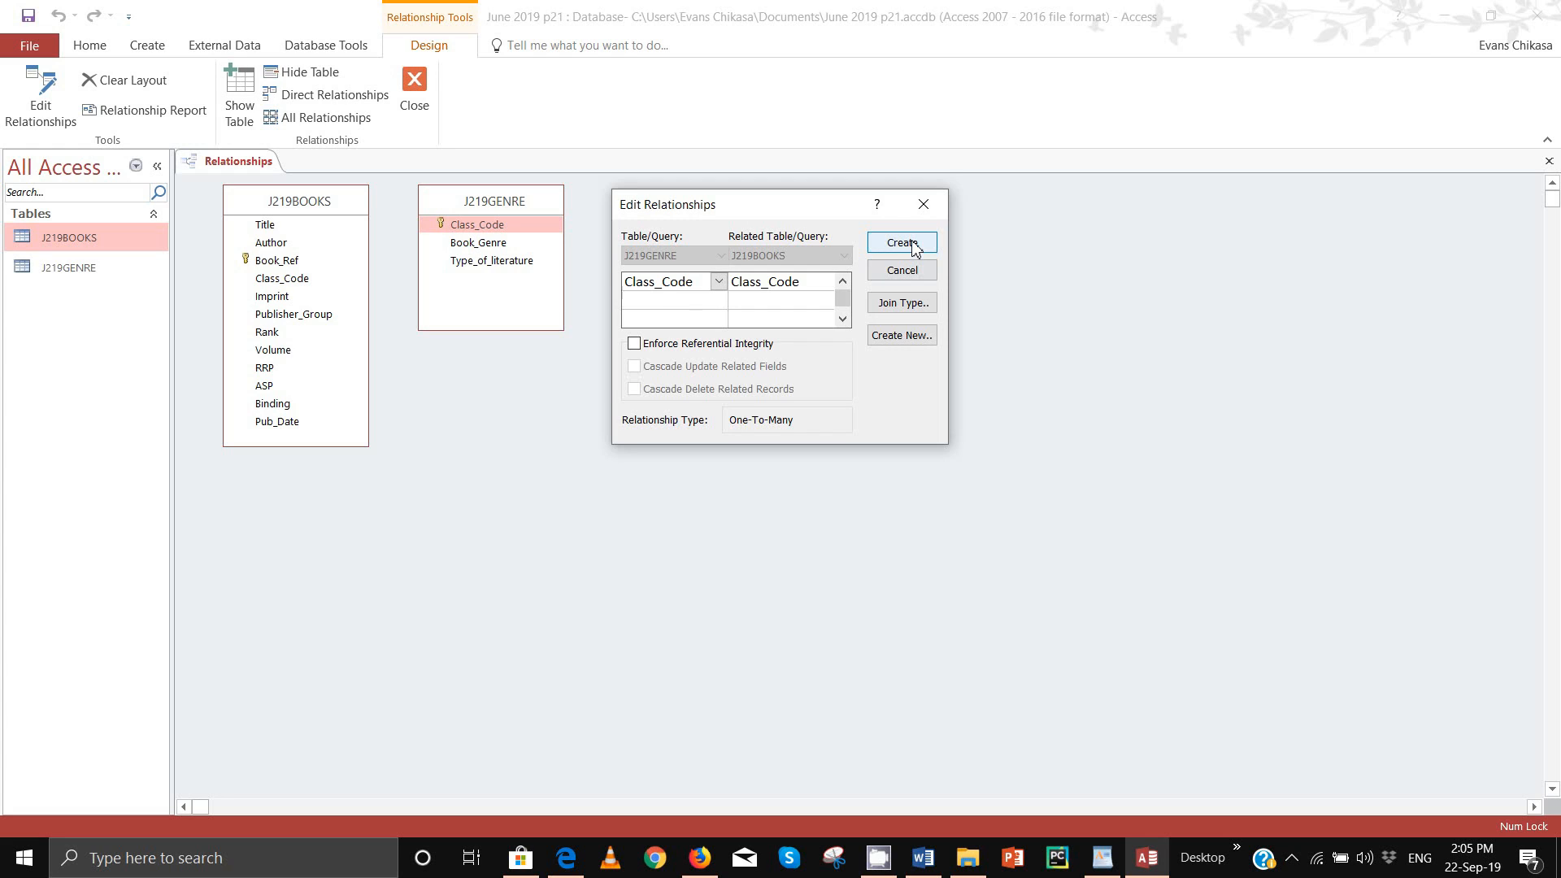
left_click(694, 346)
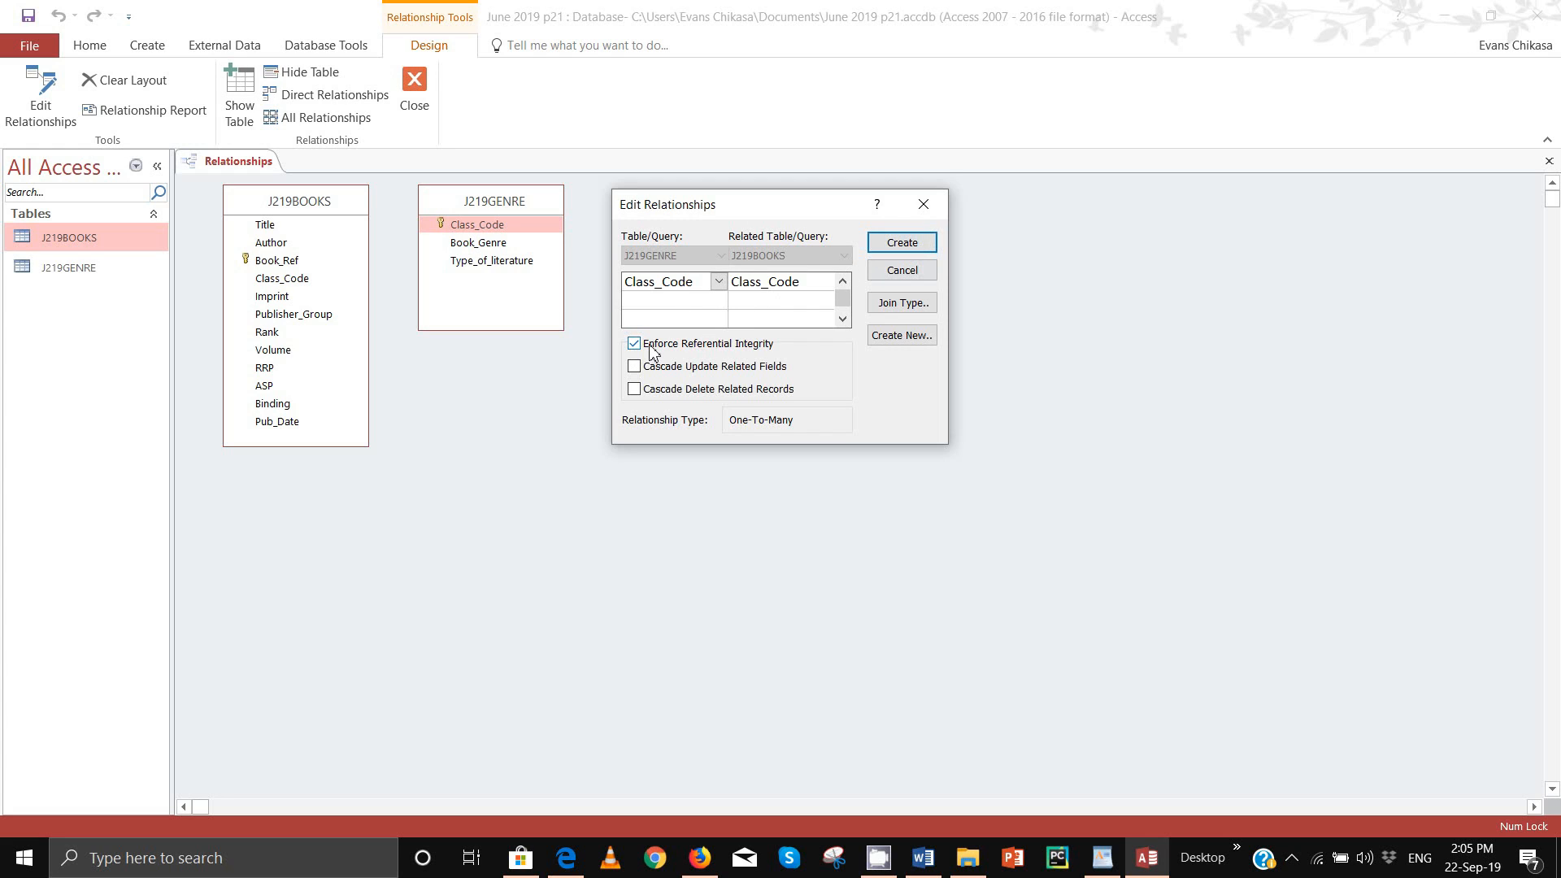
left_click(889, 249)
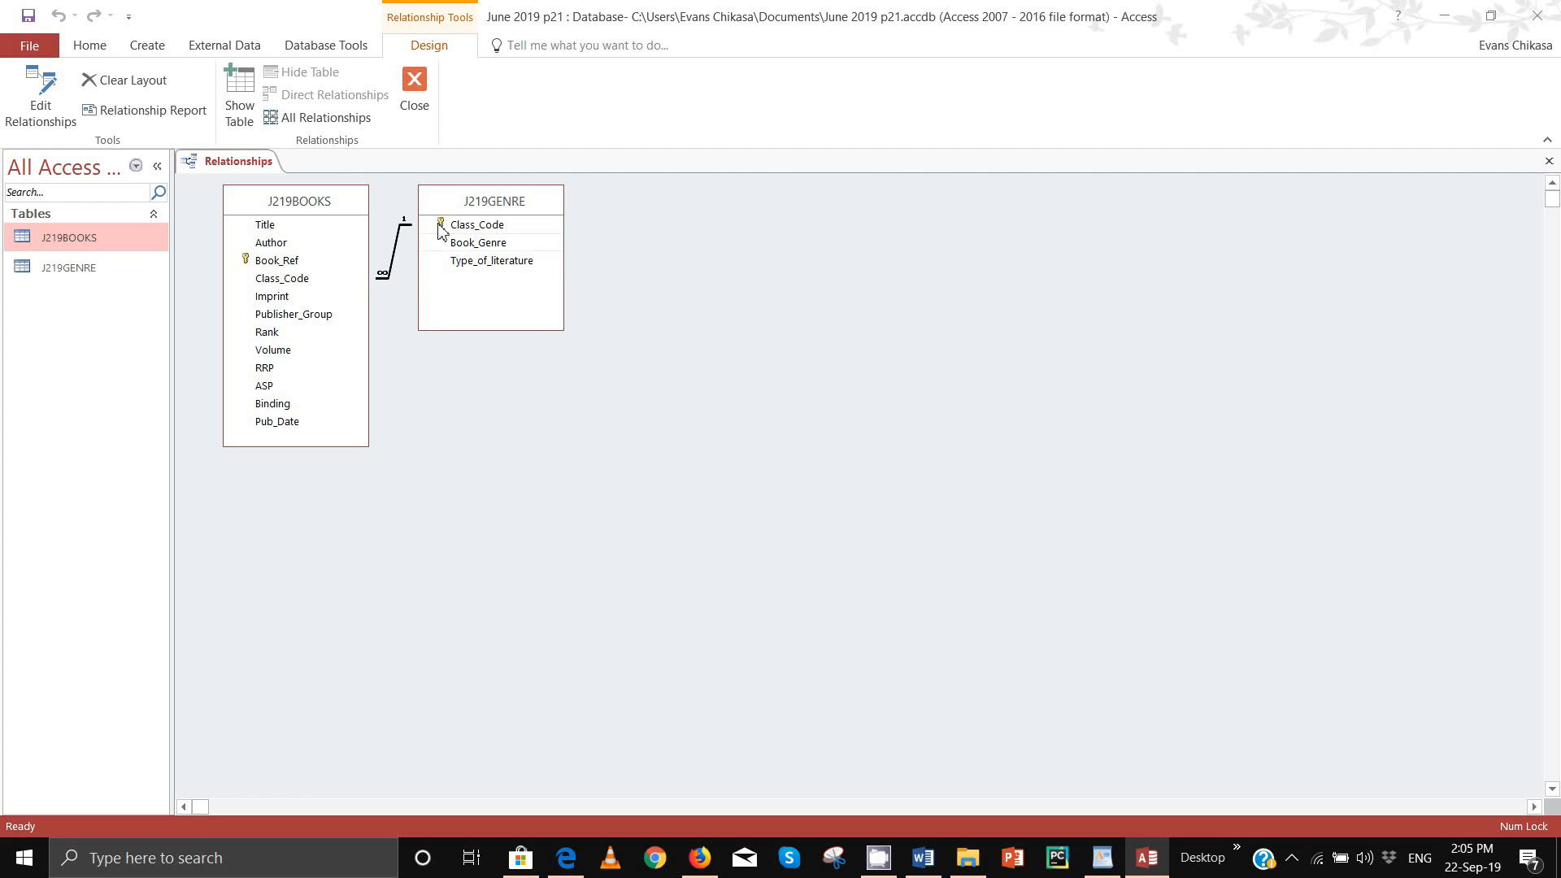
Step: Move the J219GENRE box farther away from J219BOOKS in the relationships layout and select its Class_Code field
left_click_drag(460, 202, 552, 205)
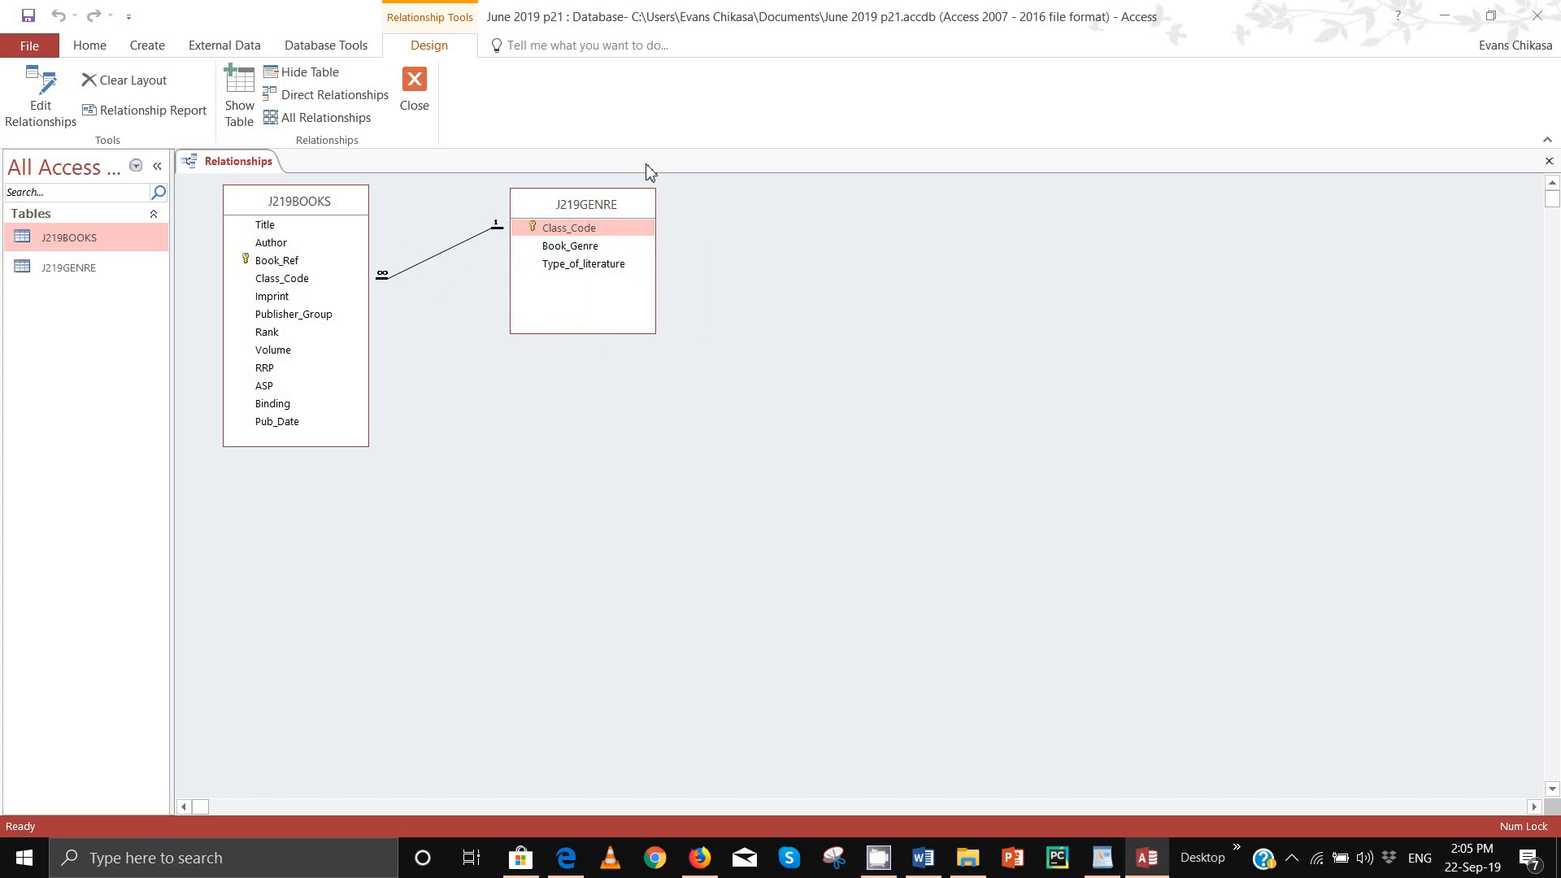
left_click(628, 227)
left_click(520, 232)
Step: Switch to the question paper PDF, check and mark the EVIDENCE 7 requirement, and return to Access
mouse_move(566, 858)
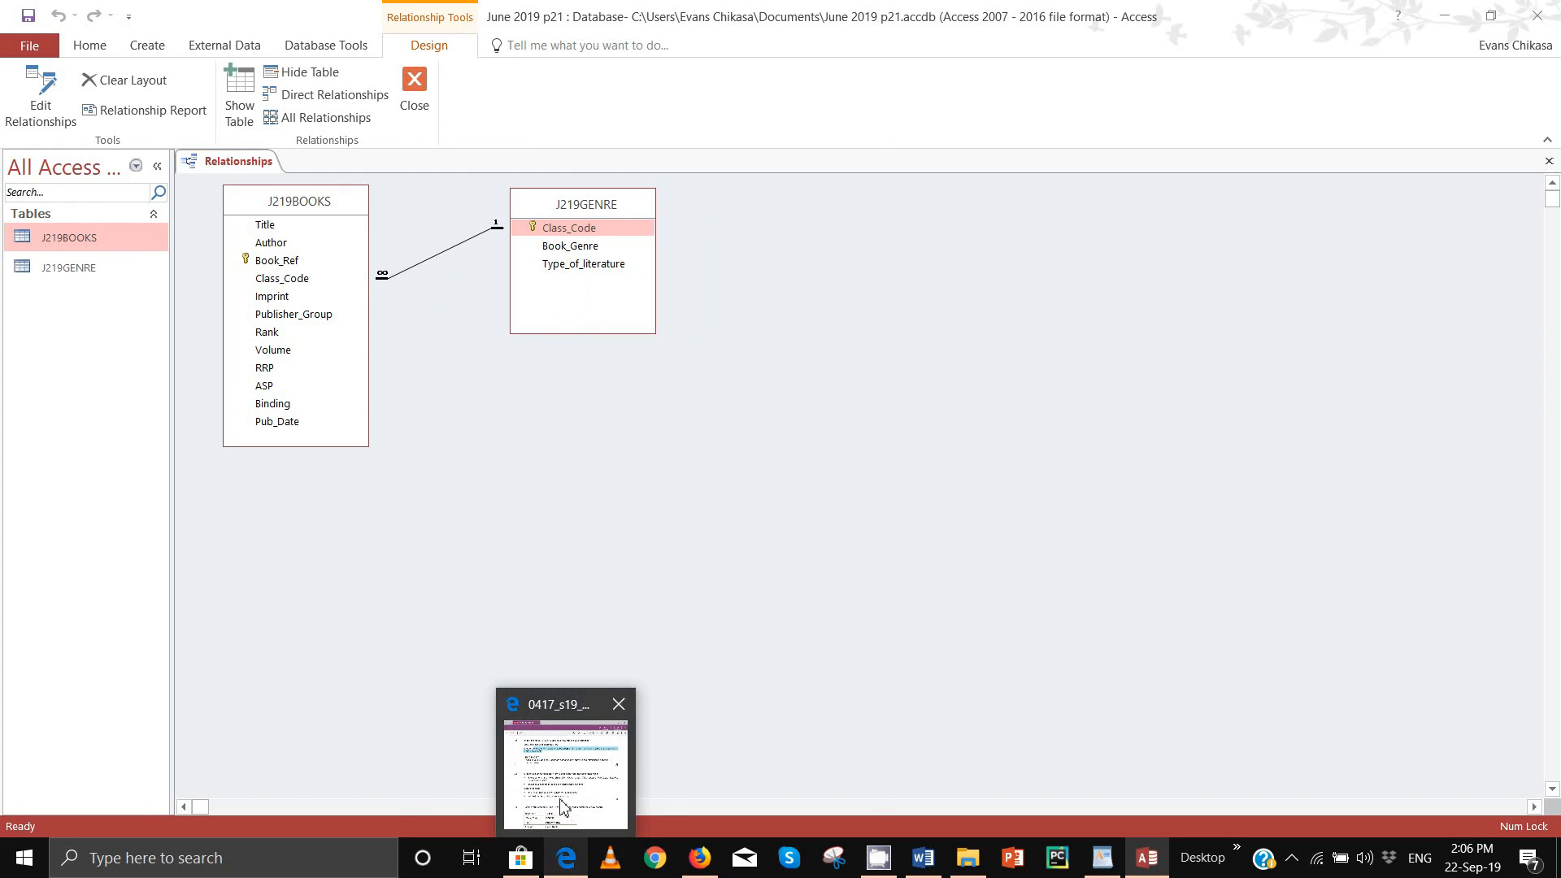
left_click(562, 807)
mouse_move(106, 303)
left_mouse_down()
mouse_move(173, 327)
mouse_move(209, 315)
mouse_move(216, 333)
left_mouse_up()
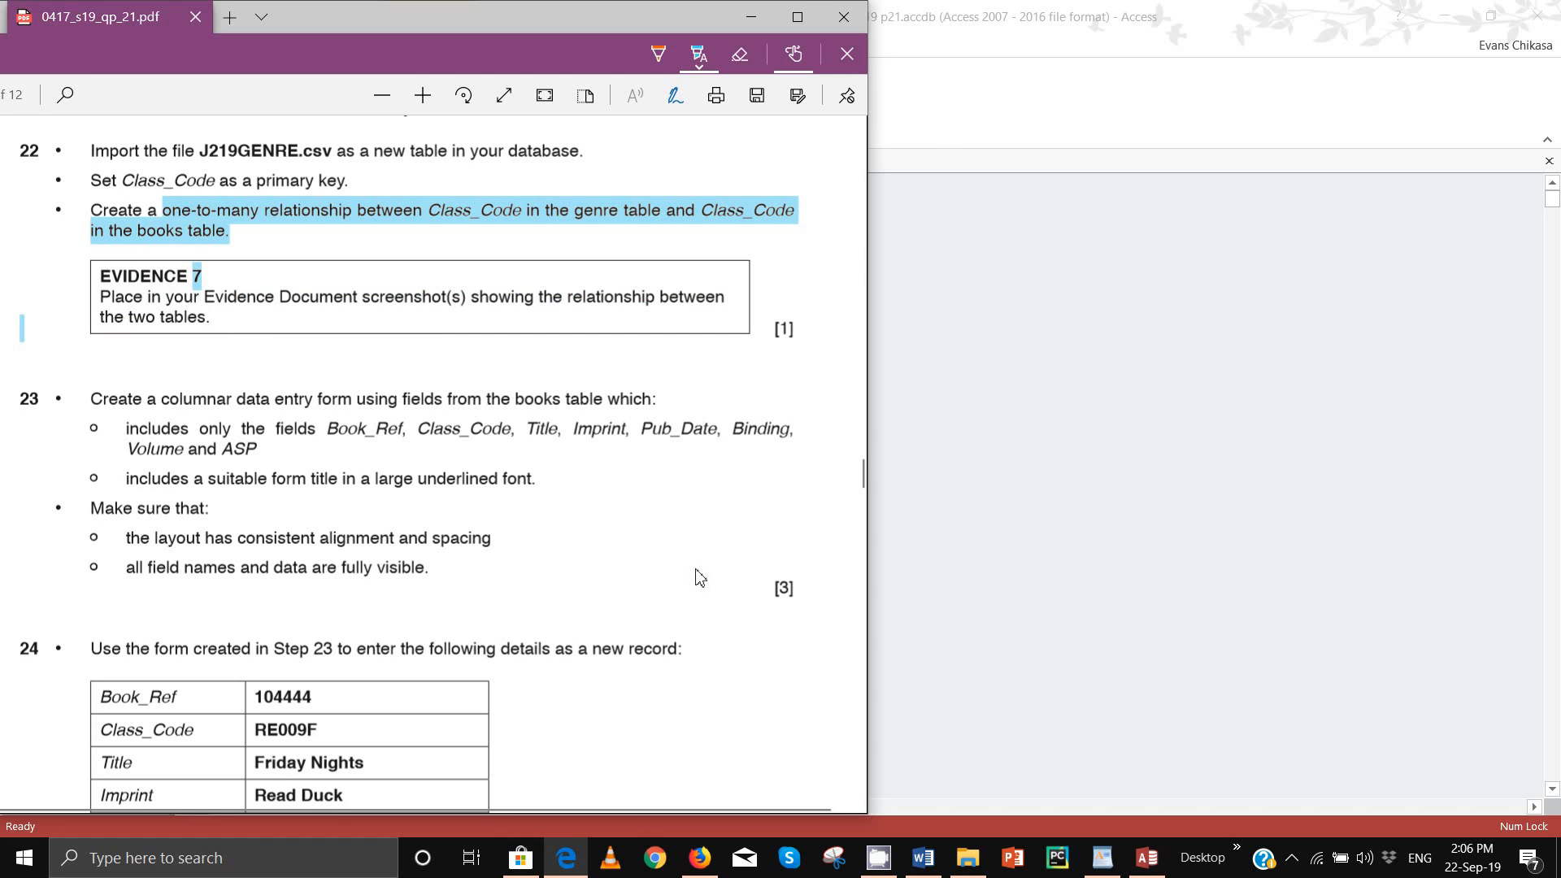
mouse_move(1146, 862)
left_click(1167, 805)
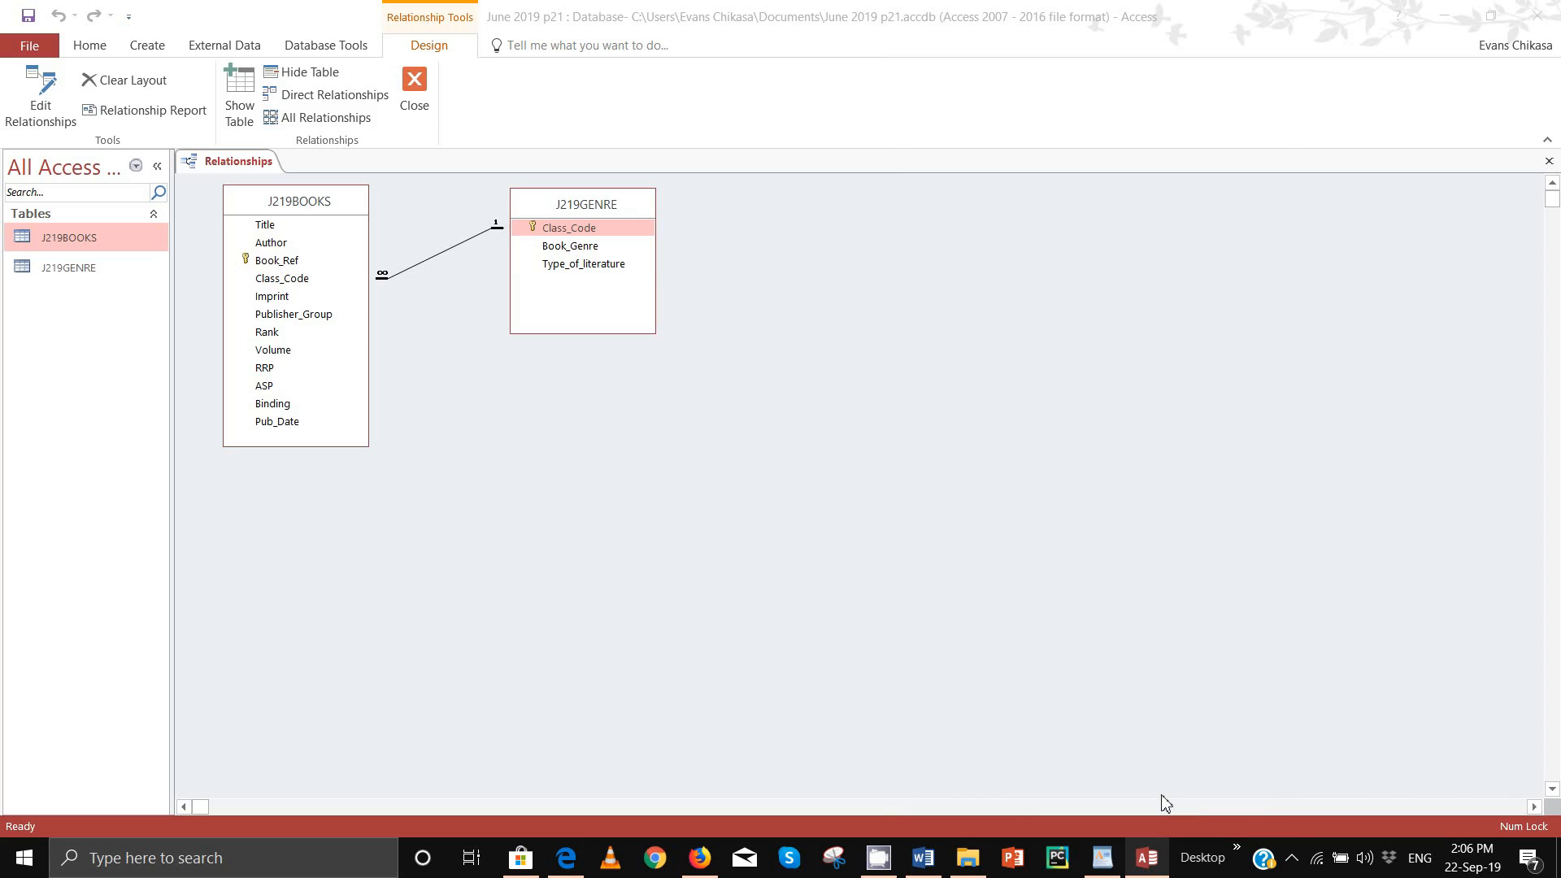
Step: Move the J219GENRE box closer to J219BOOKS and open the relationship's edit settings, placed clear of both tables
left_click_drag(579, 202, 543, 199)
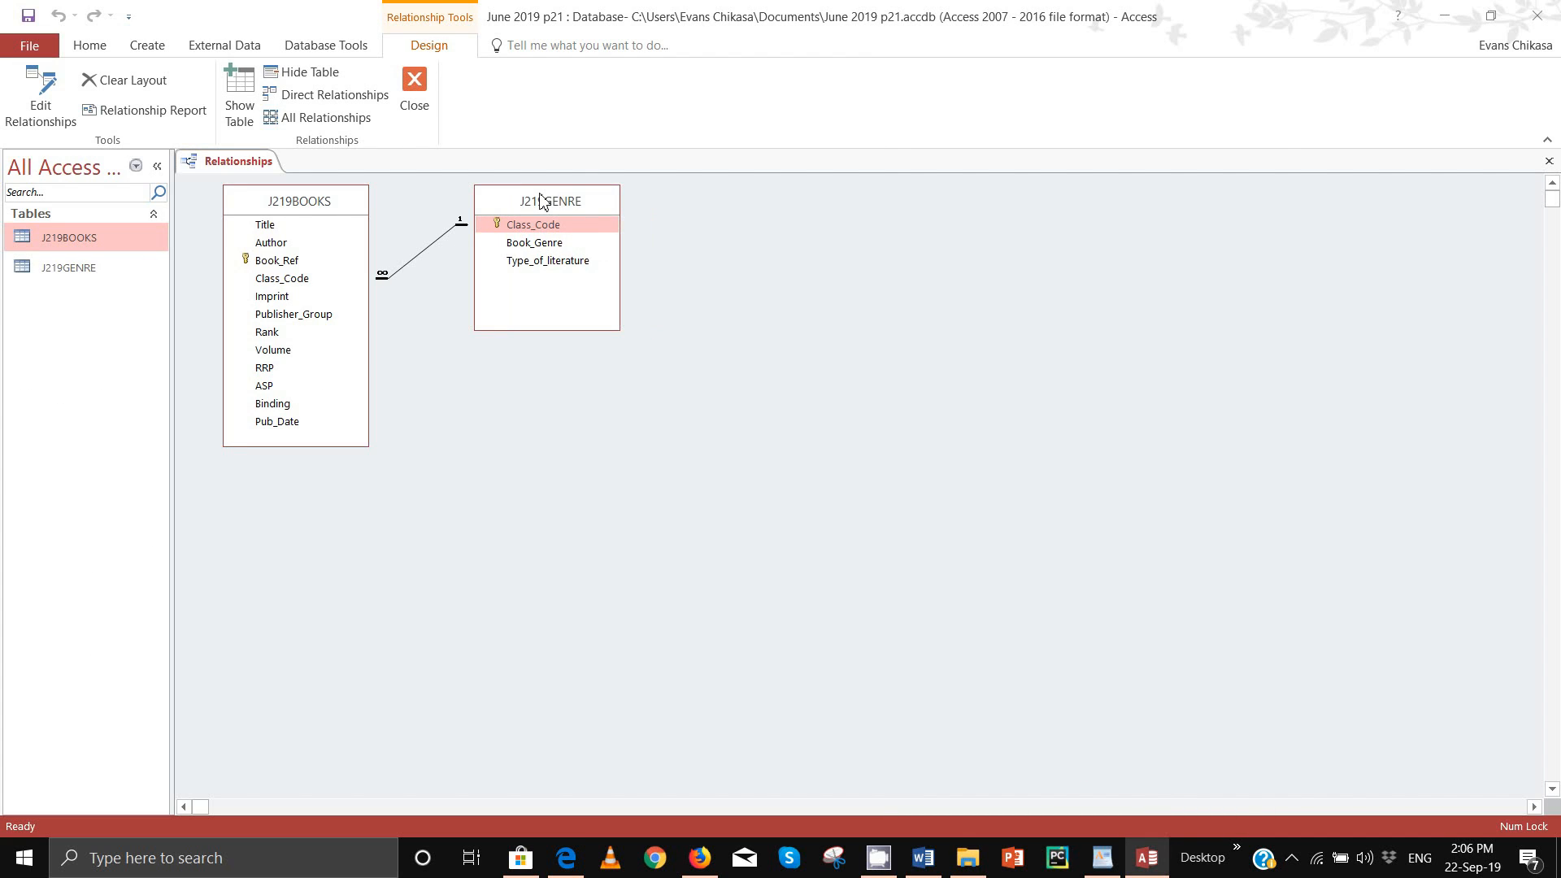
left_click(418, 258)
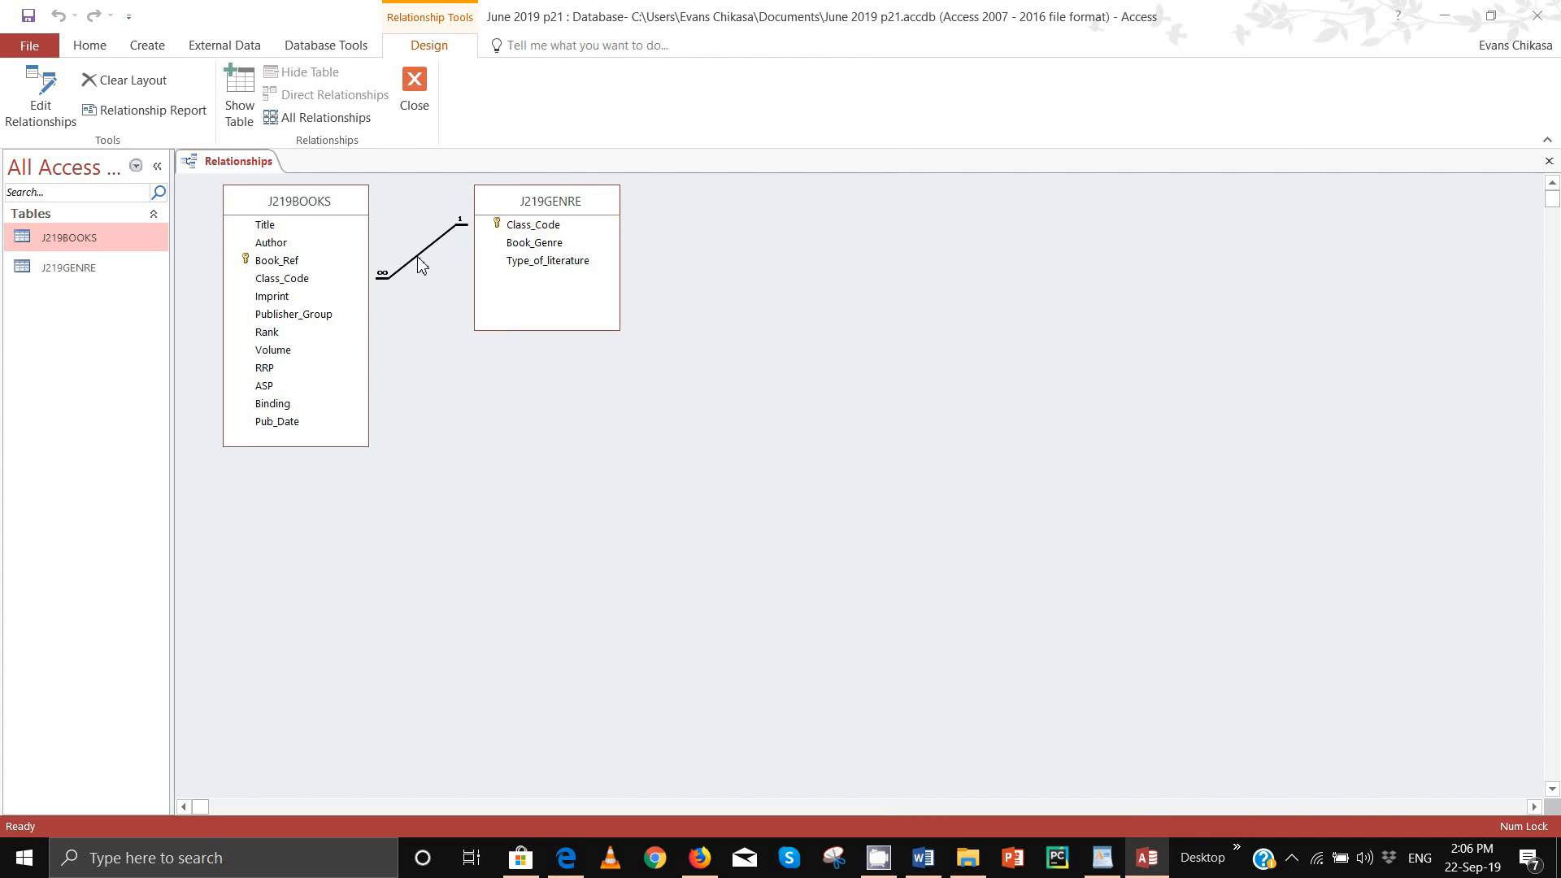
double_click(418, 263)
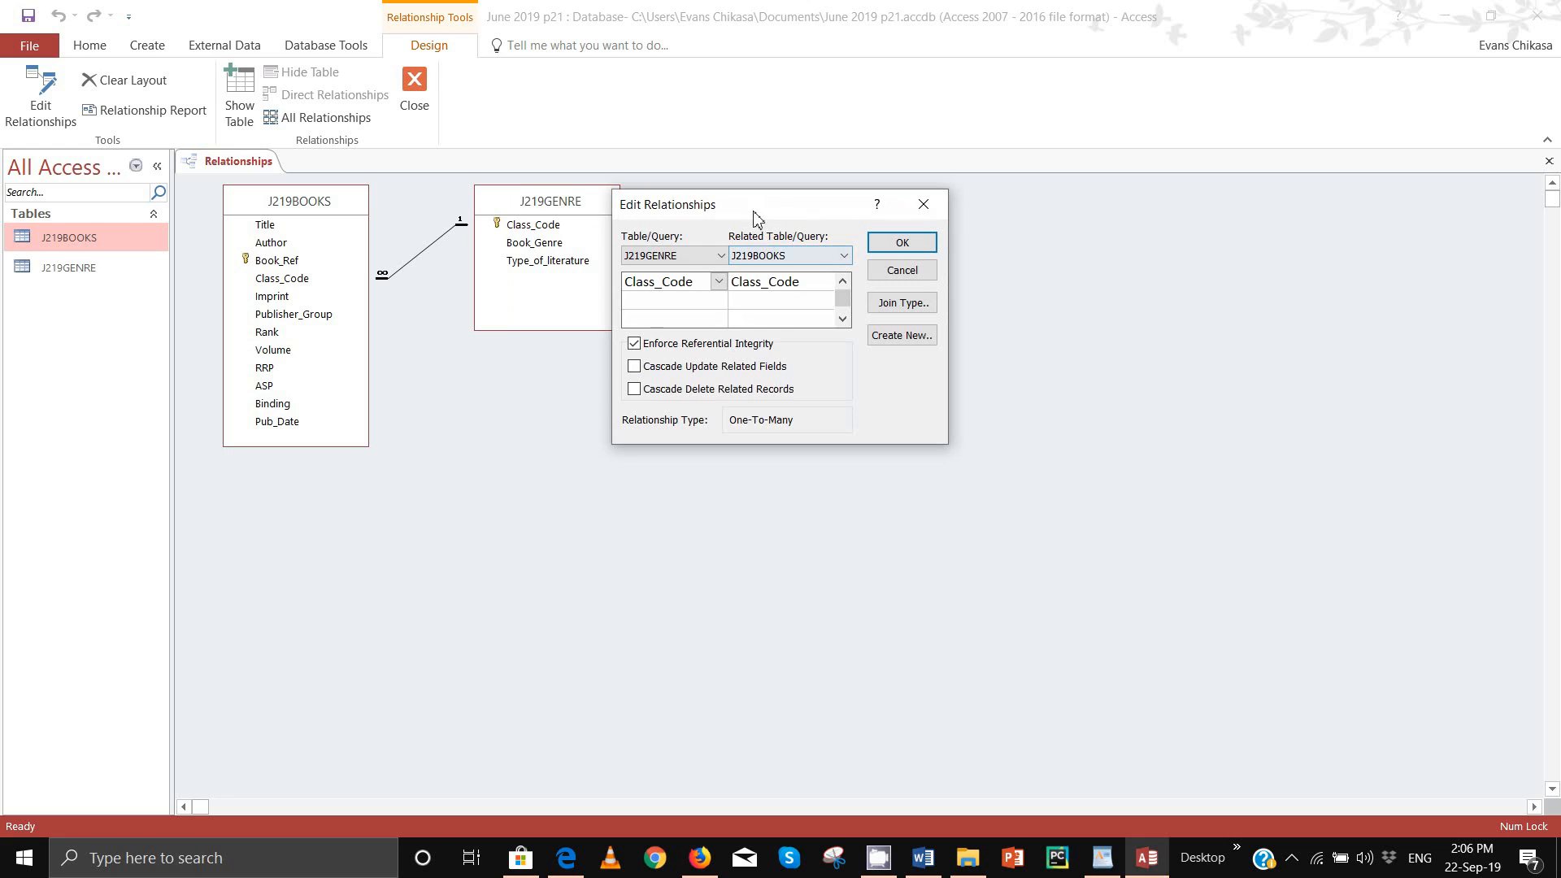
left_click_drag(764, 204, 792, 205)
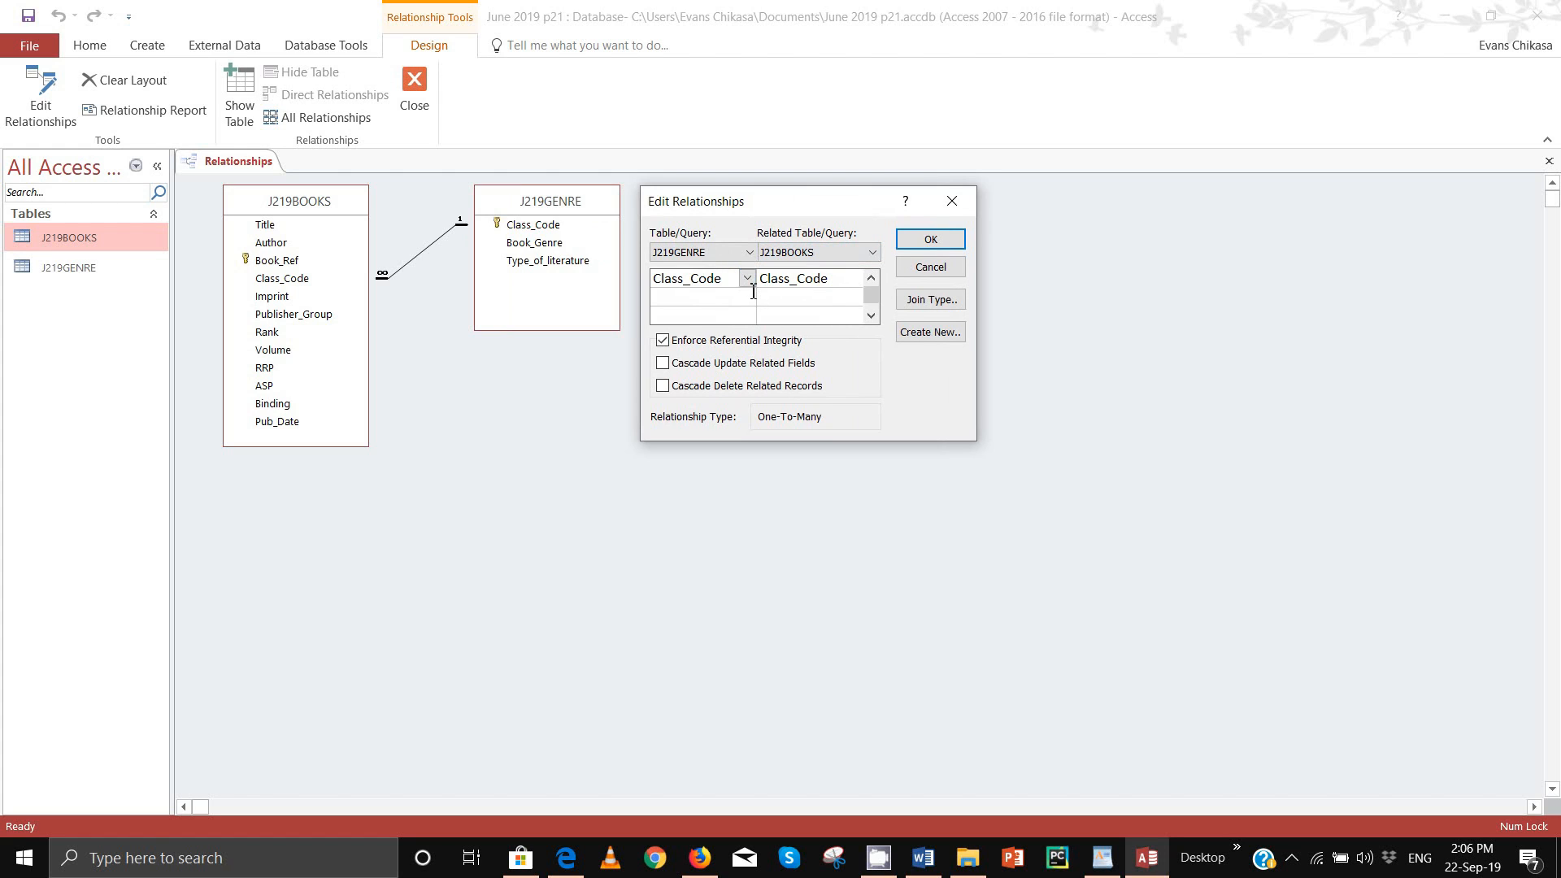
Step: Copy a screenshot of the relationships layout area with both tables and the Edit Relationships dialog to the clipboard
key("Print")
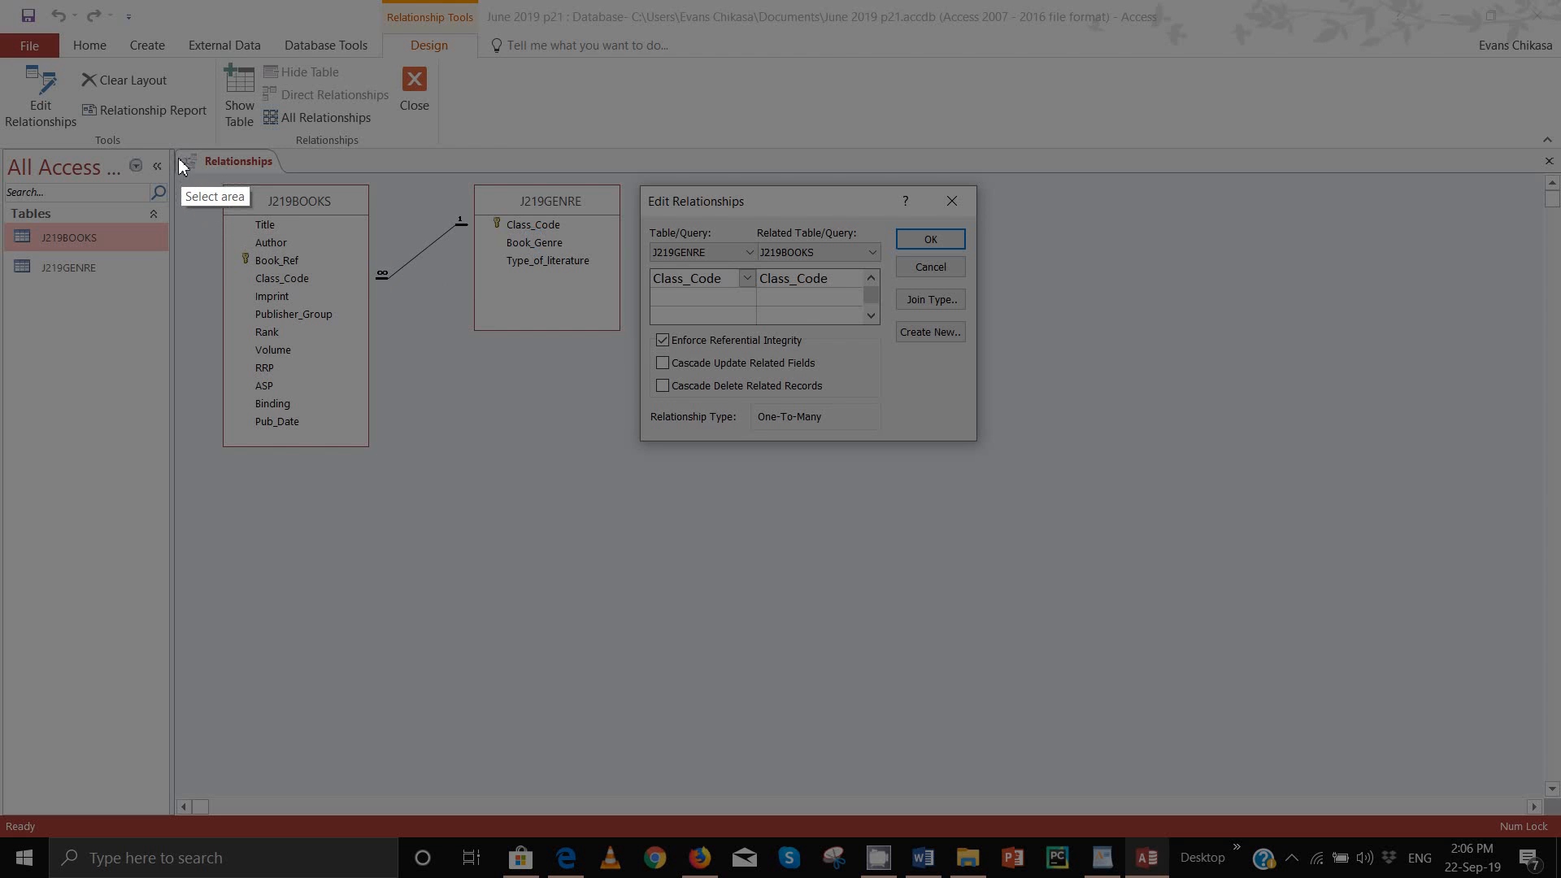
left_click_drag(172, 149, 1009, 460)
left_click(948, 478)
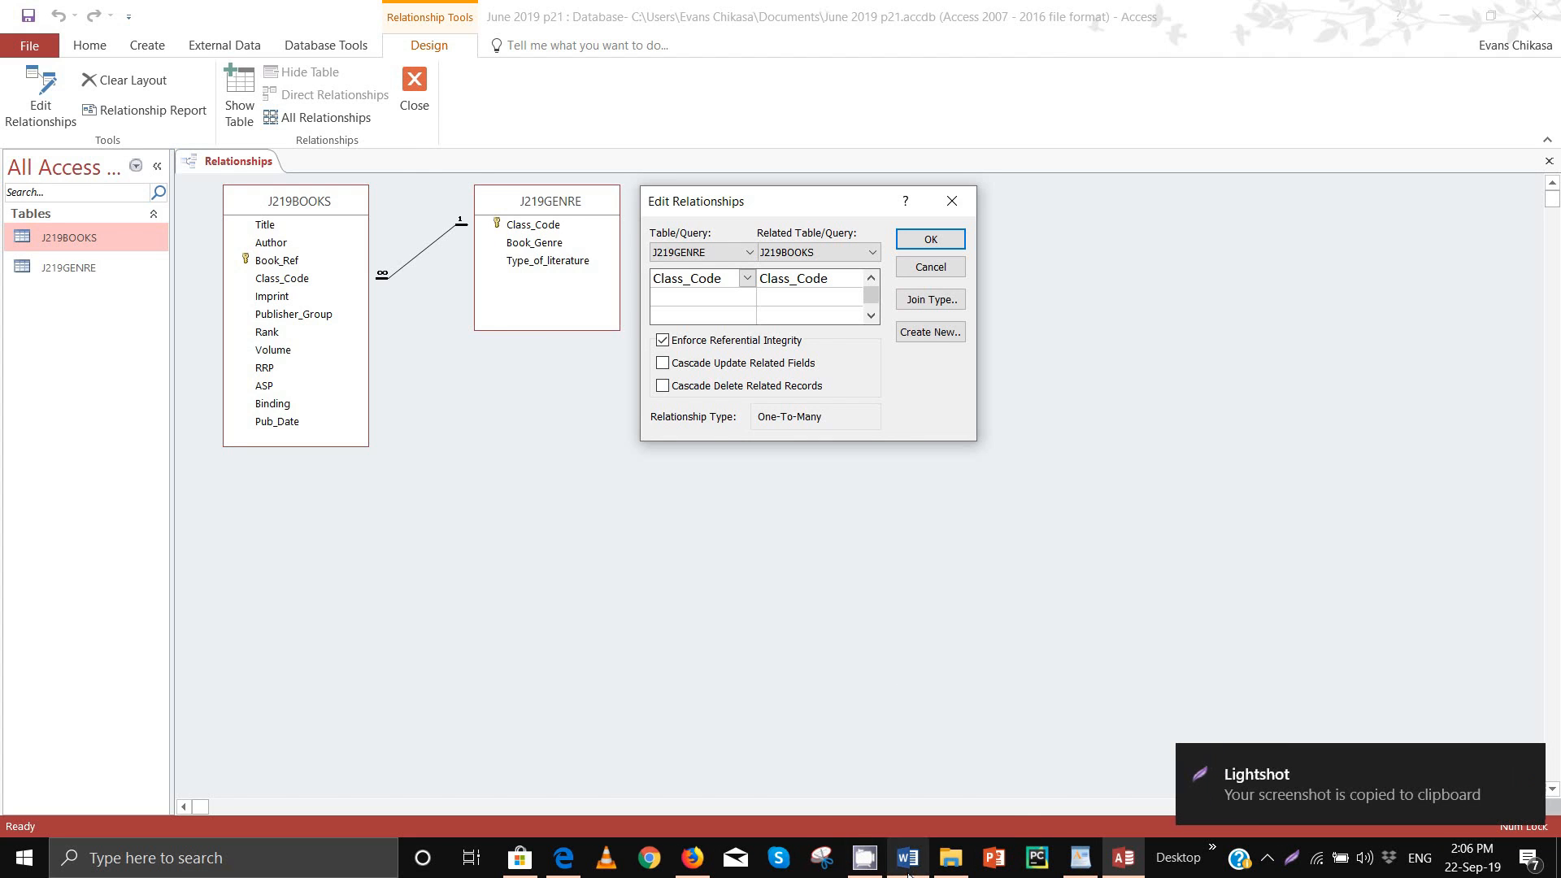
Step: Switch to the Word evidence document and paste the relationship screenshot below the Step 22 - EVIDENCE 7 heading
mouse_move(909, 857)
left_click(908, 781)
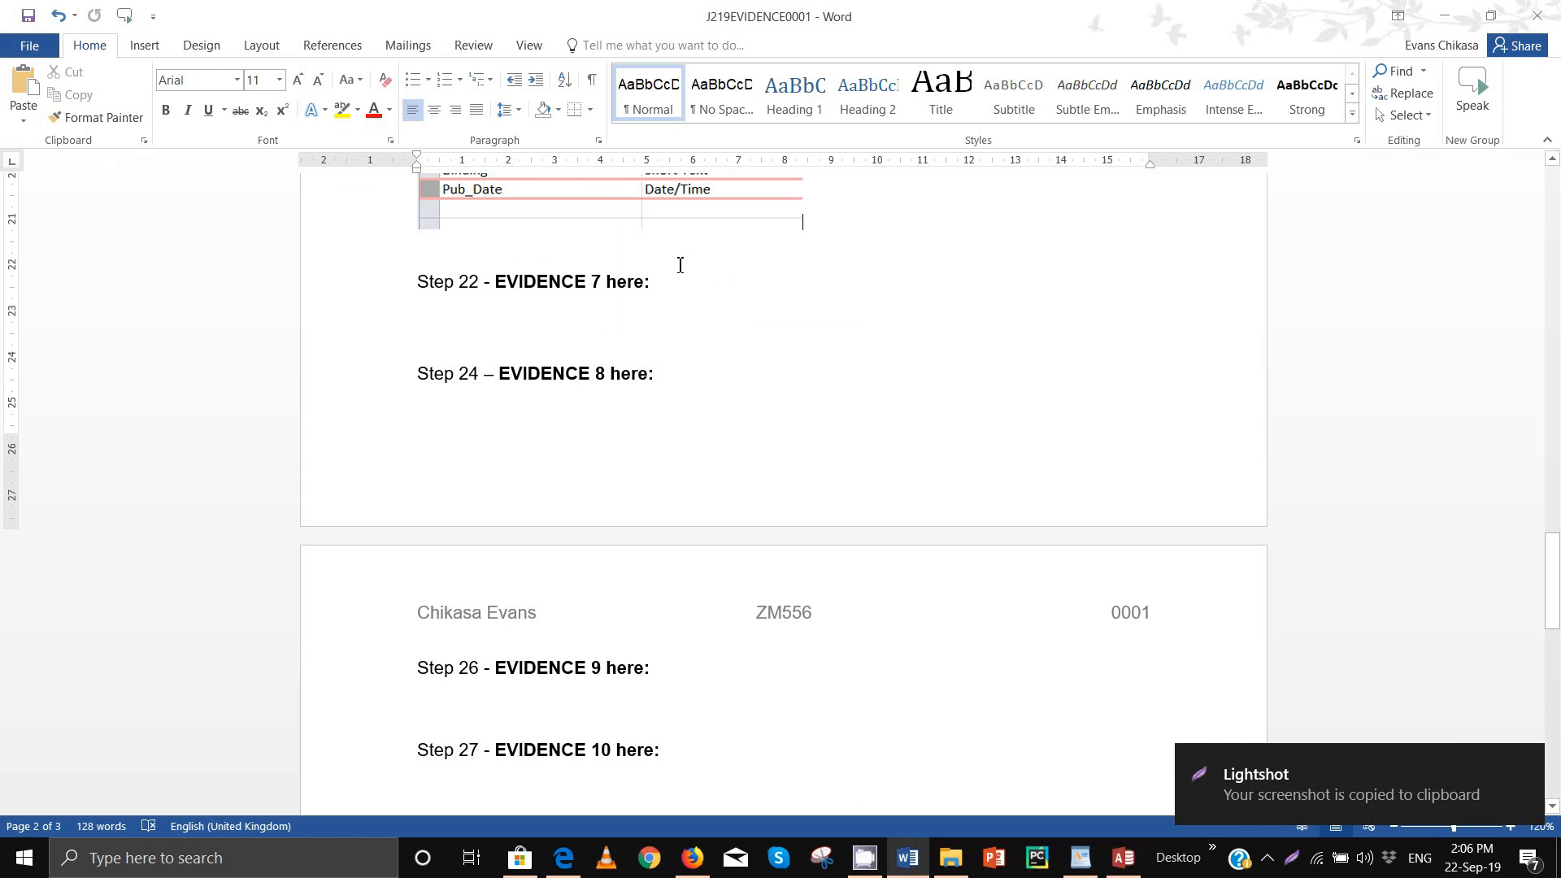
left_click(691, 283)
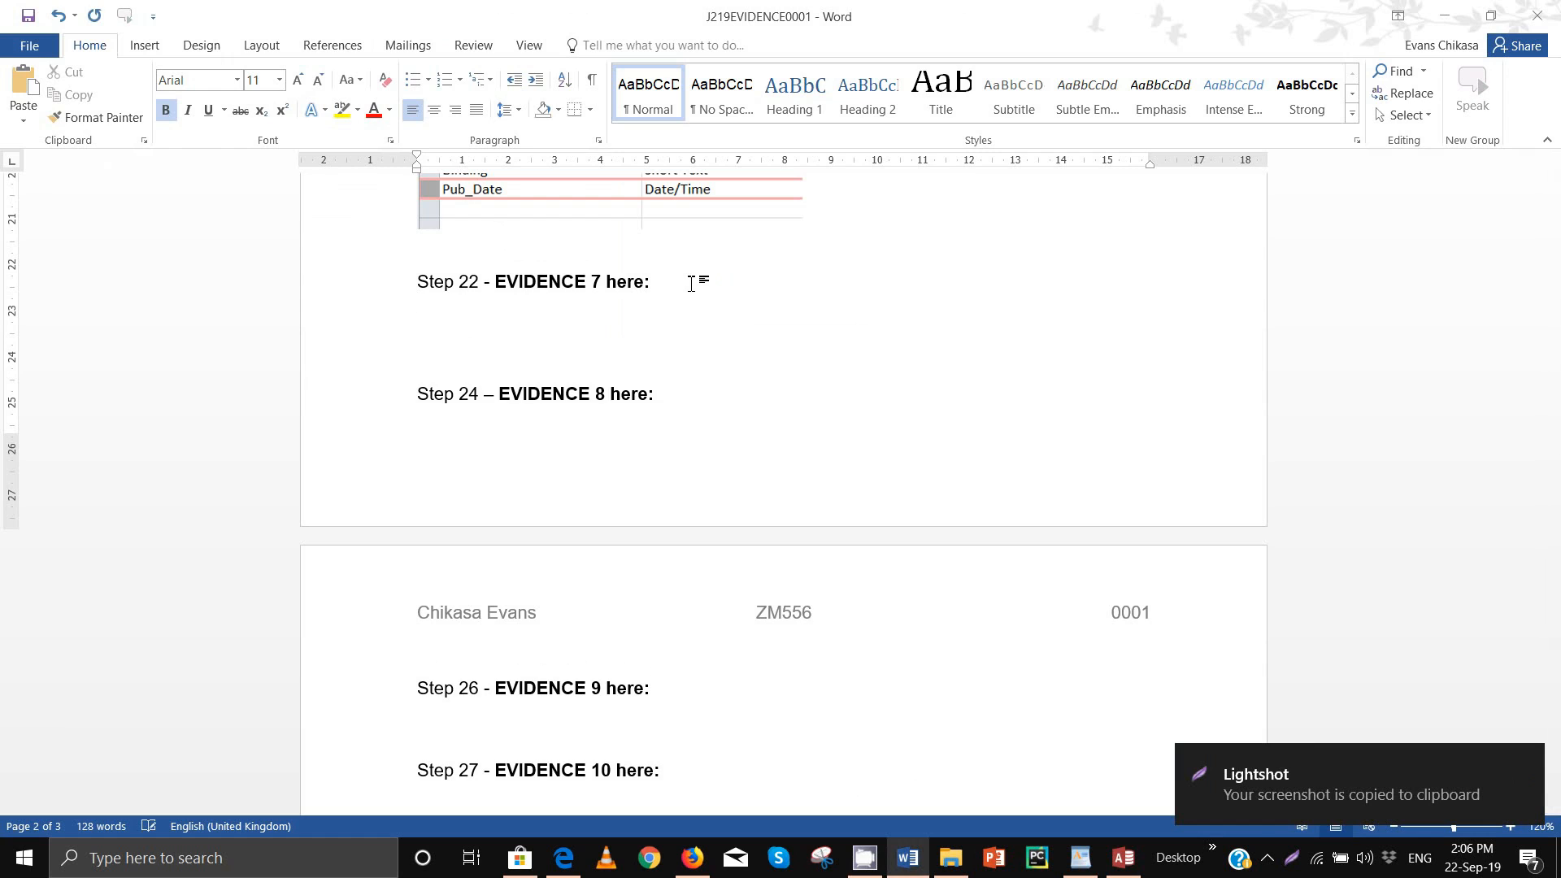
key("Return")
key("ctrl+v")
key("ctrl+z")
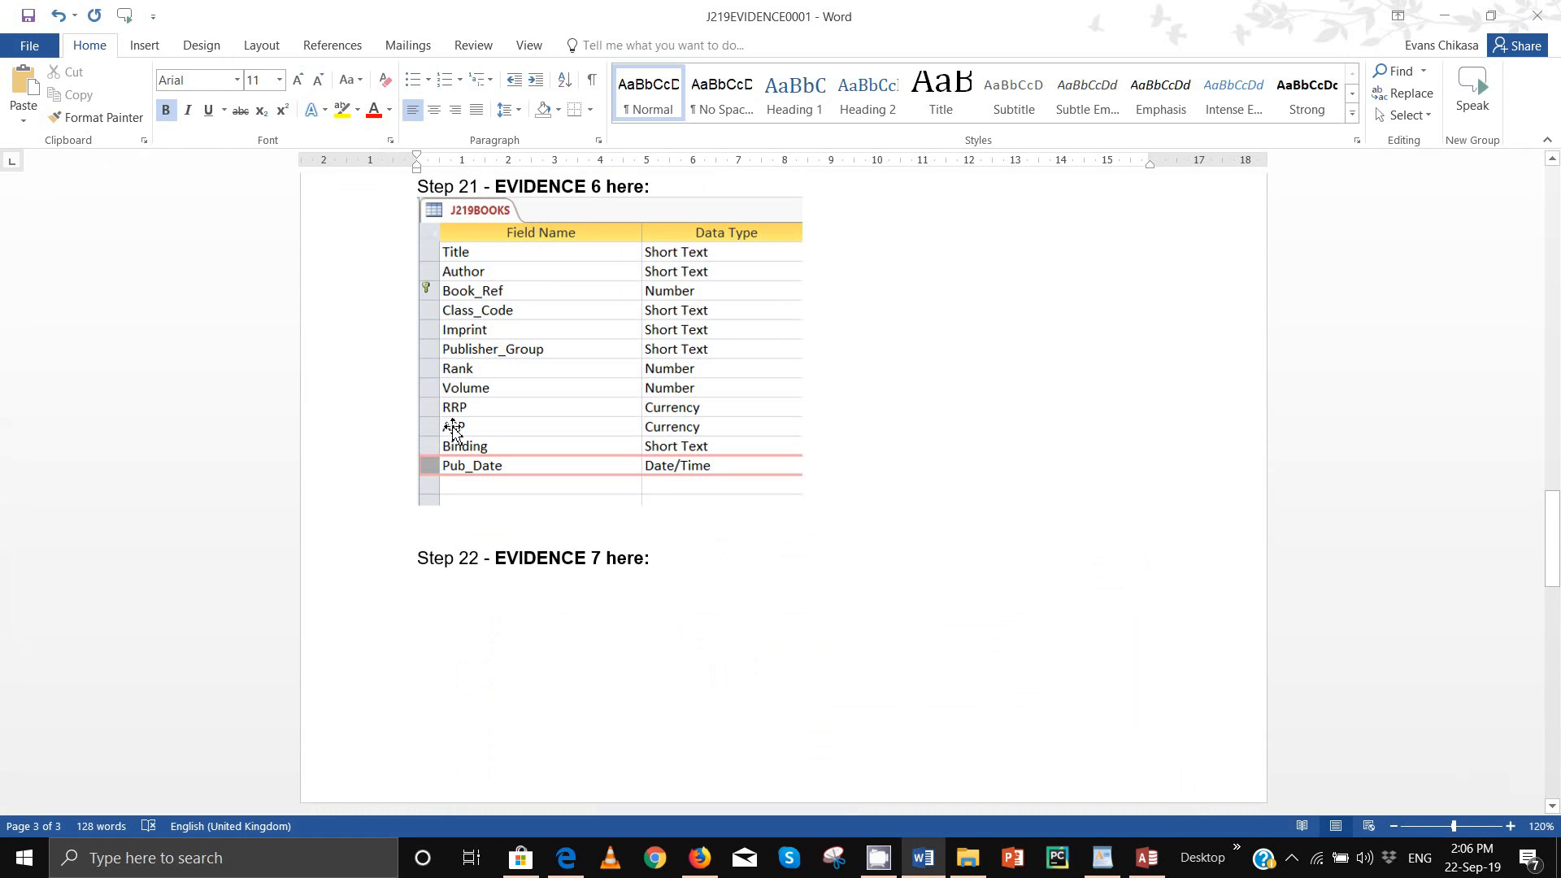
Step: Insert blank lines above the Step 22 - EVIDENCE 7 heading to bring it onto the same page as its screenshot
left_click(409, 569)
key("Return")
key("Return")
key("Return")
key("Return")
key("Return")
key("Return")
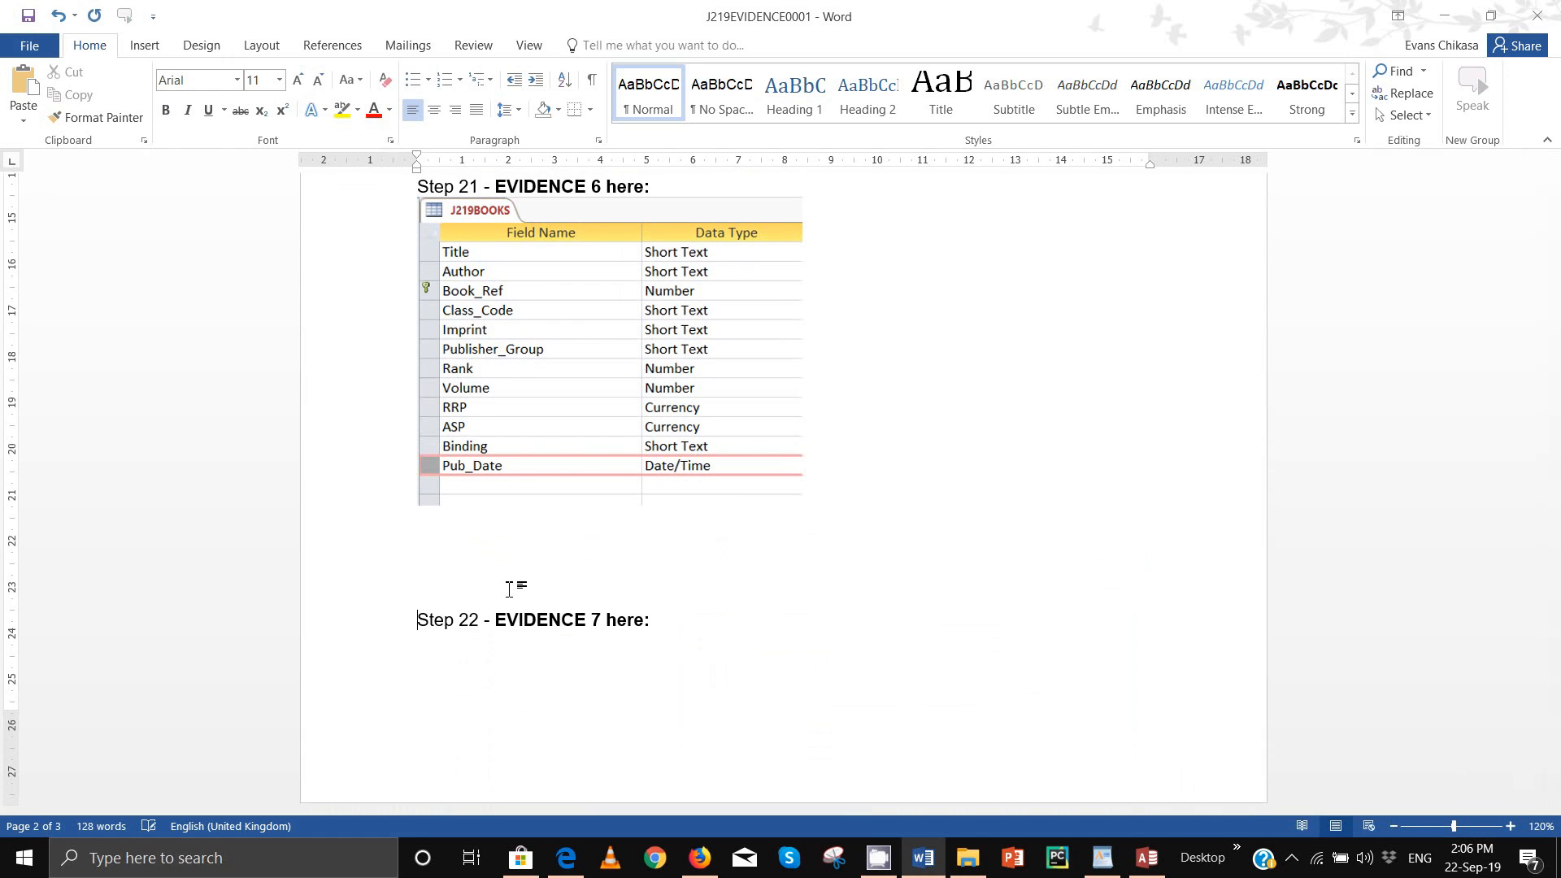
scroll(638, 488, "down", 10)
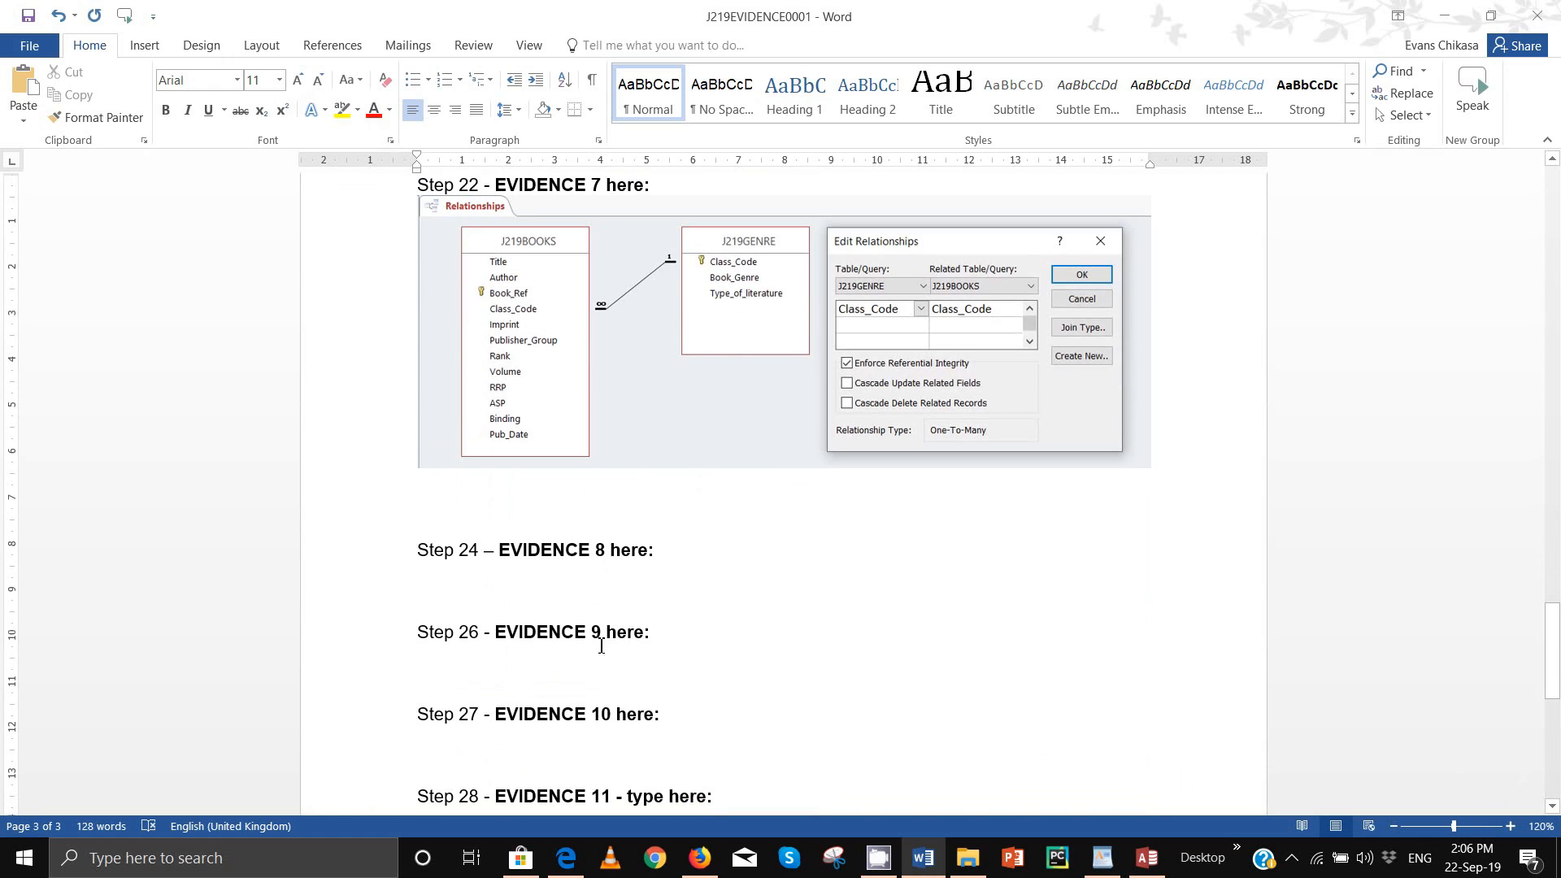
Step: Examine task 23 in the question paper PDF, highlighting the fields required on the data entry form
left_click(565, 858)
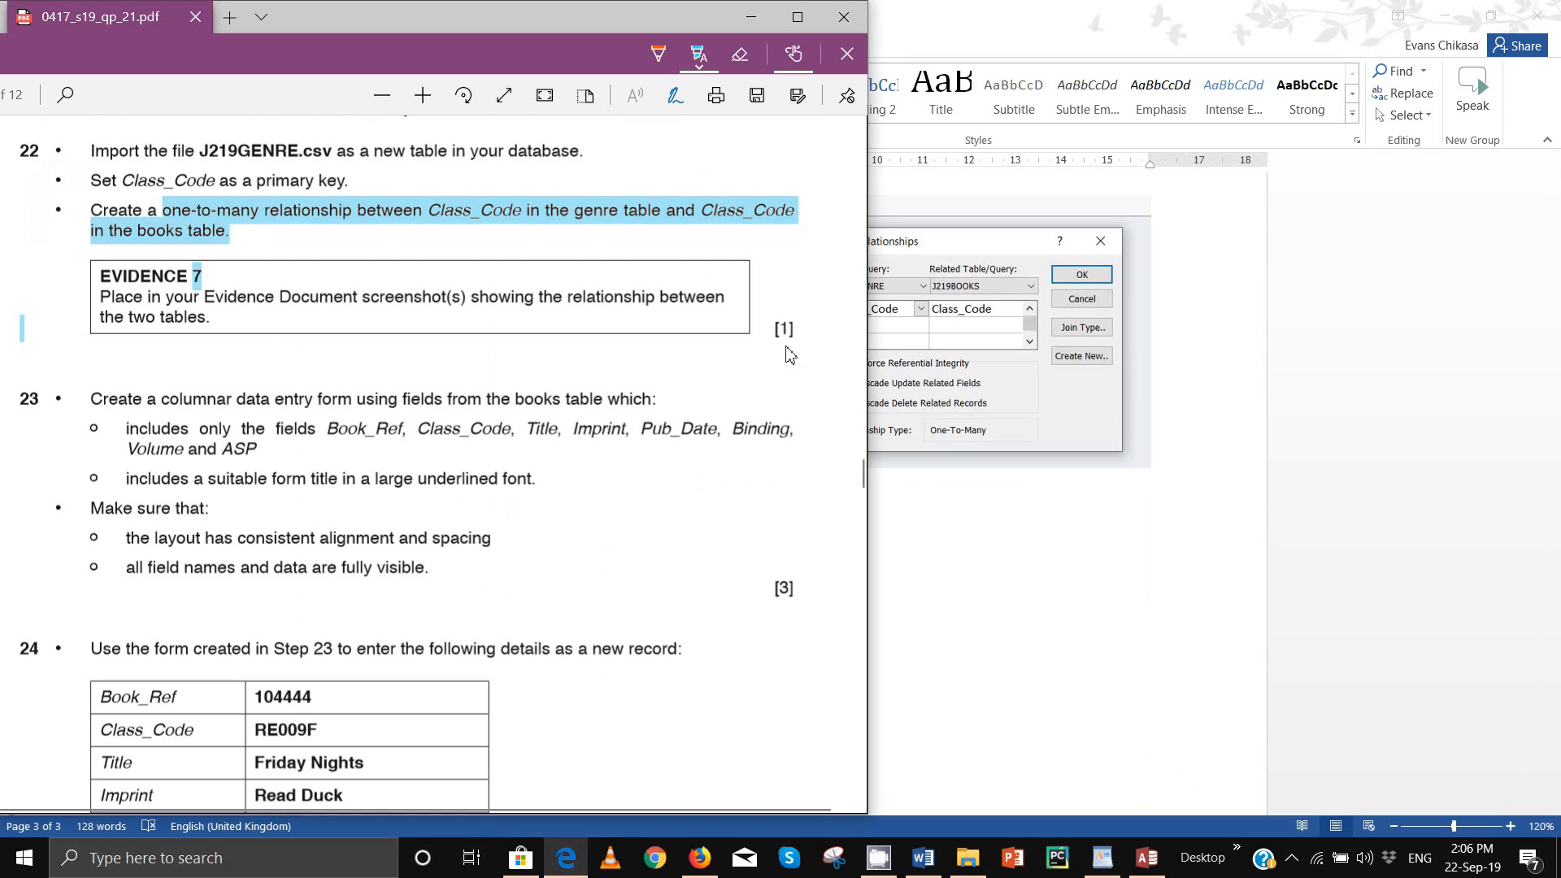
left_click(1081, 350)
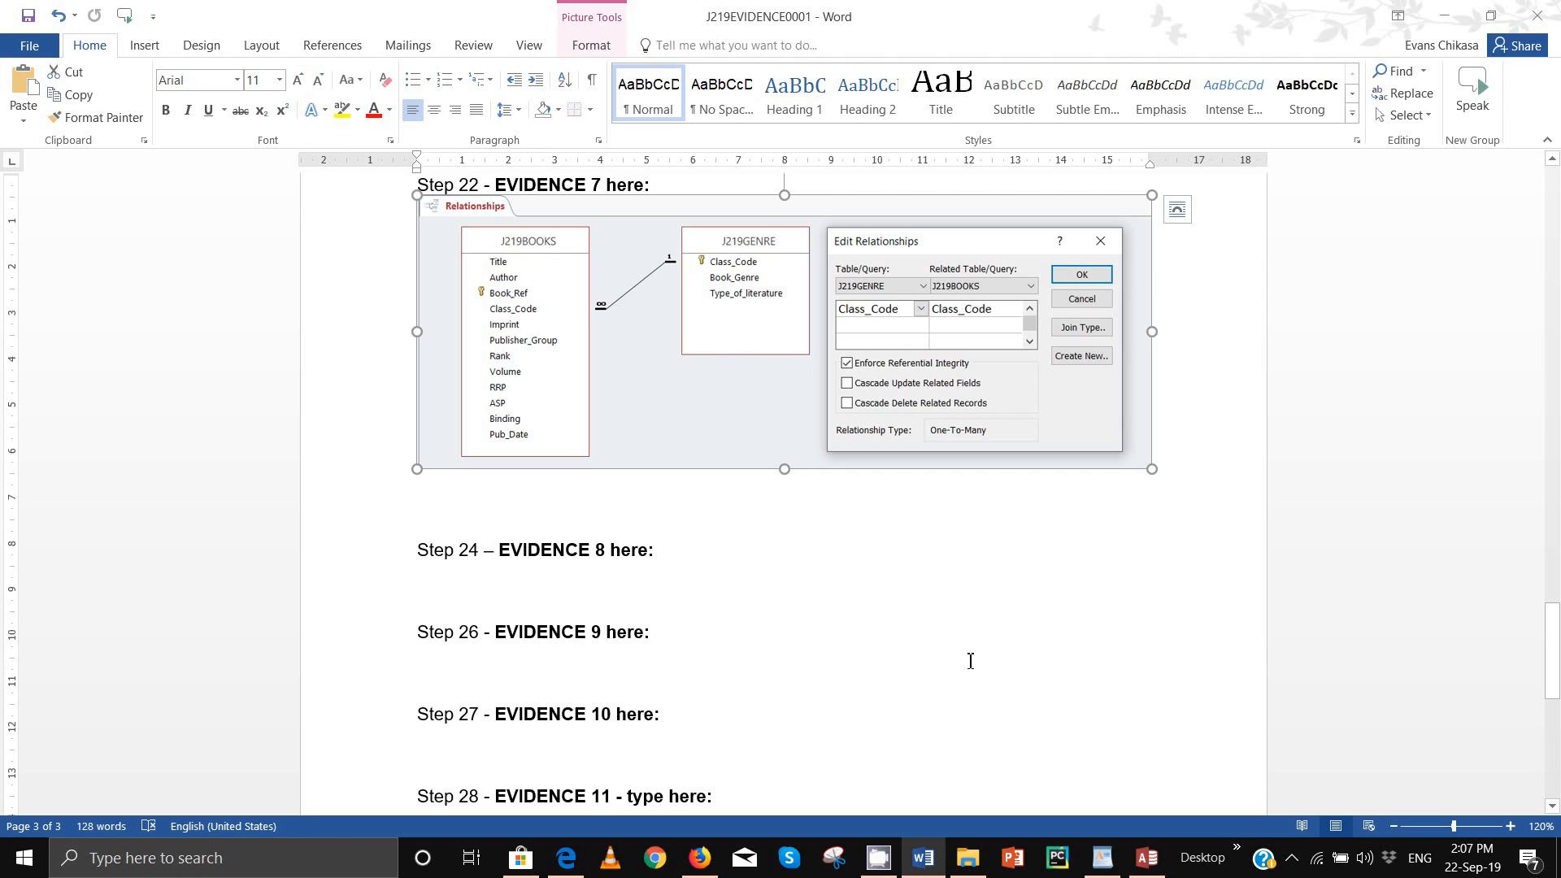
left_click(557, 874)
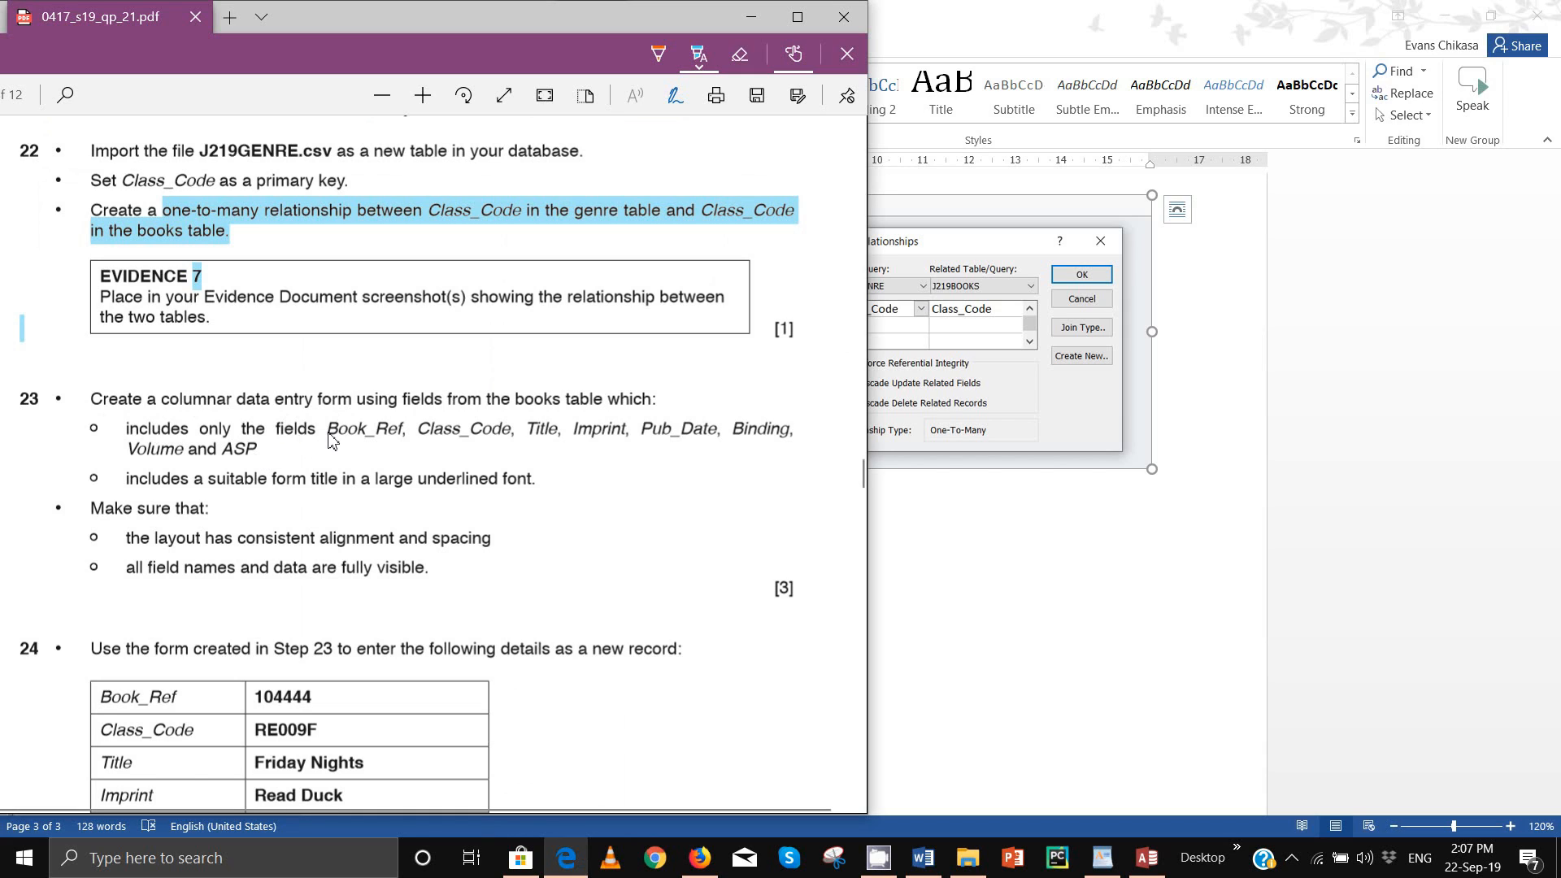
left_click_drag(326, 435, 778, 443)
left_click(148, 449)
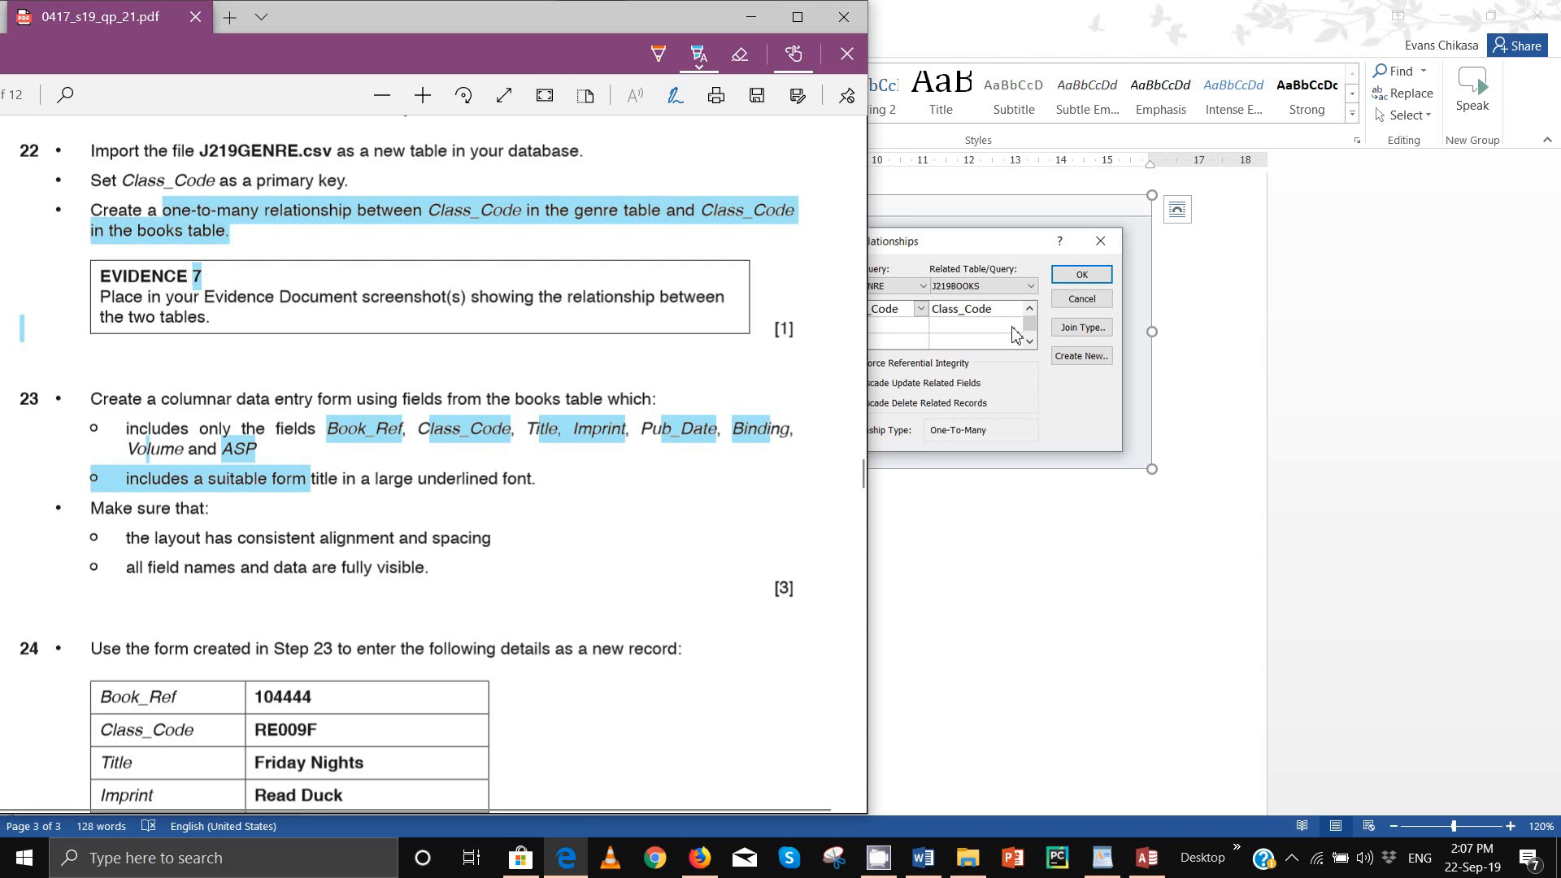
Step: Return to Access, confirm the relationship settings, and close the relationships layout, saving its changes
left_click(1146, 858)
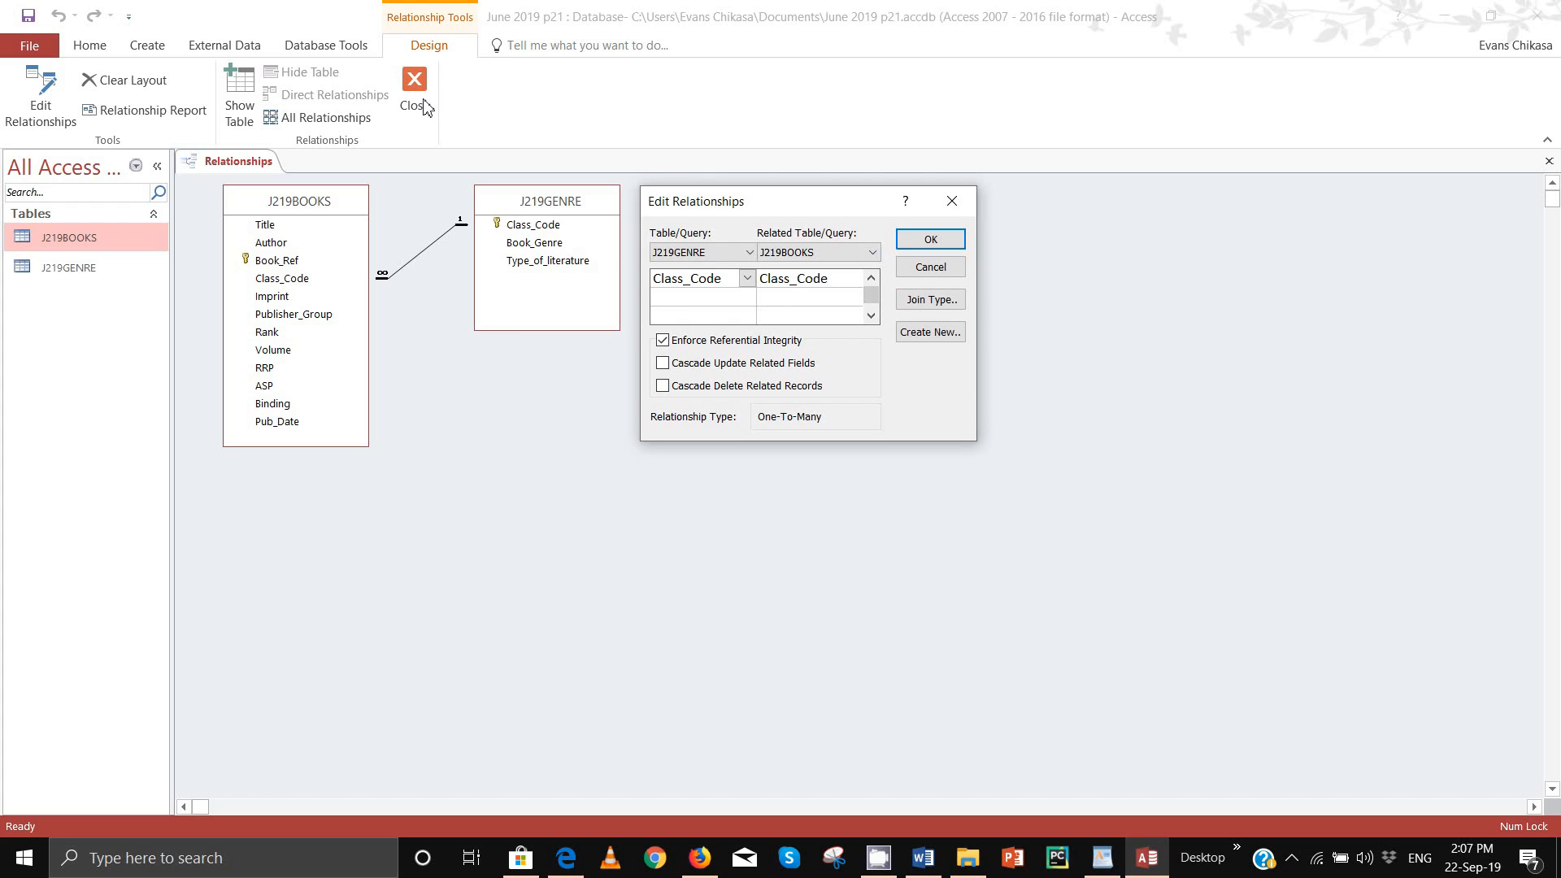
key("Return")
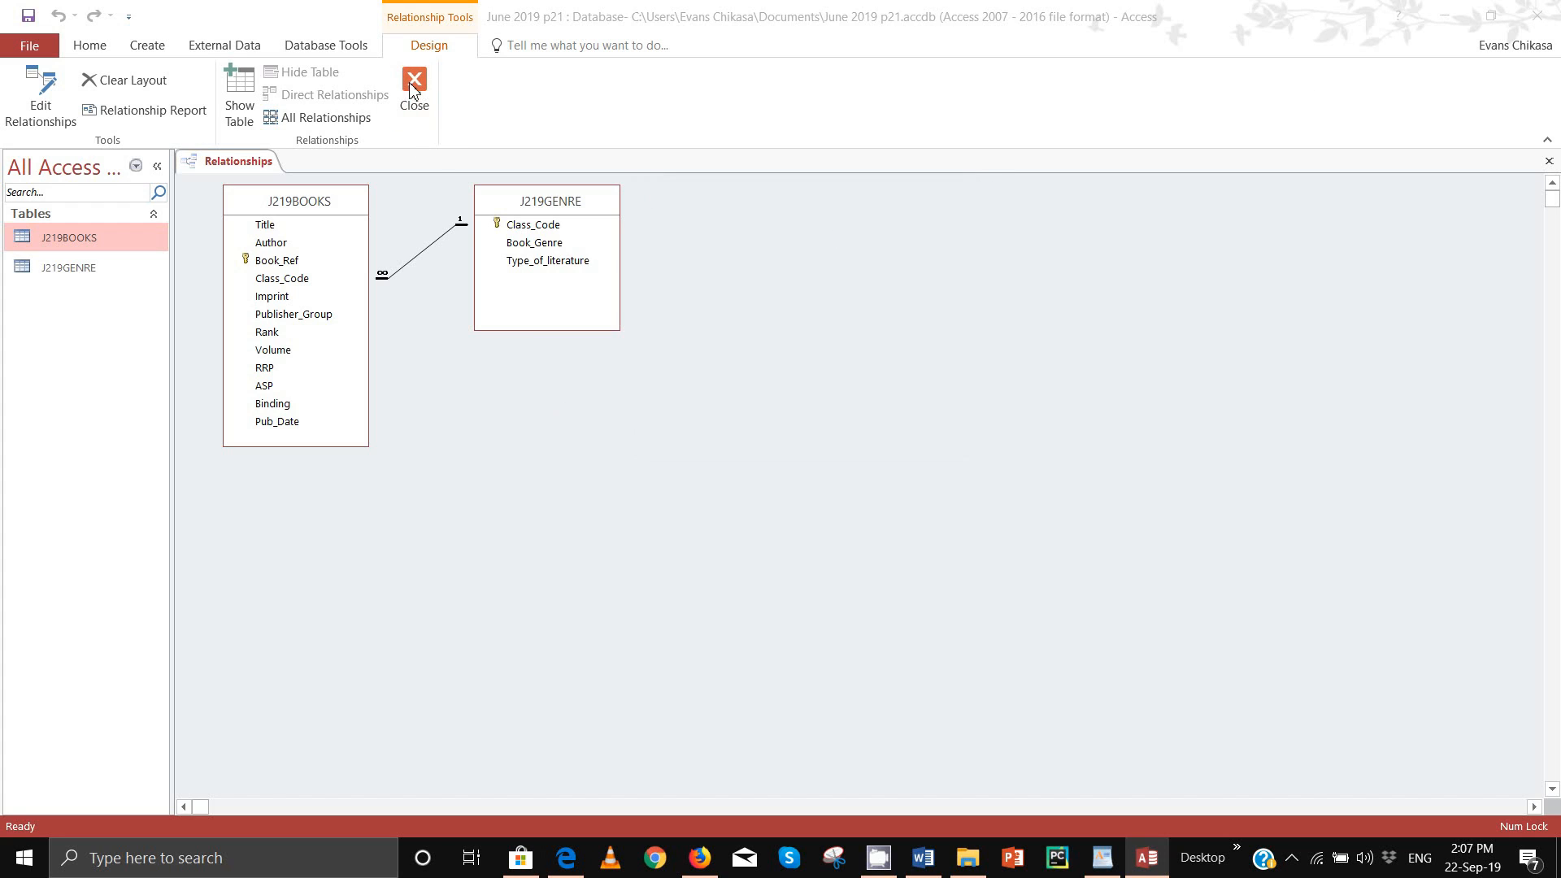
left_click(412, 89)
left_click(712, 486)
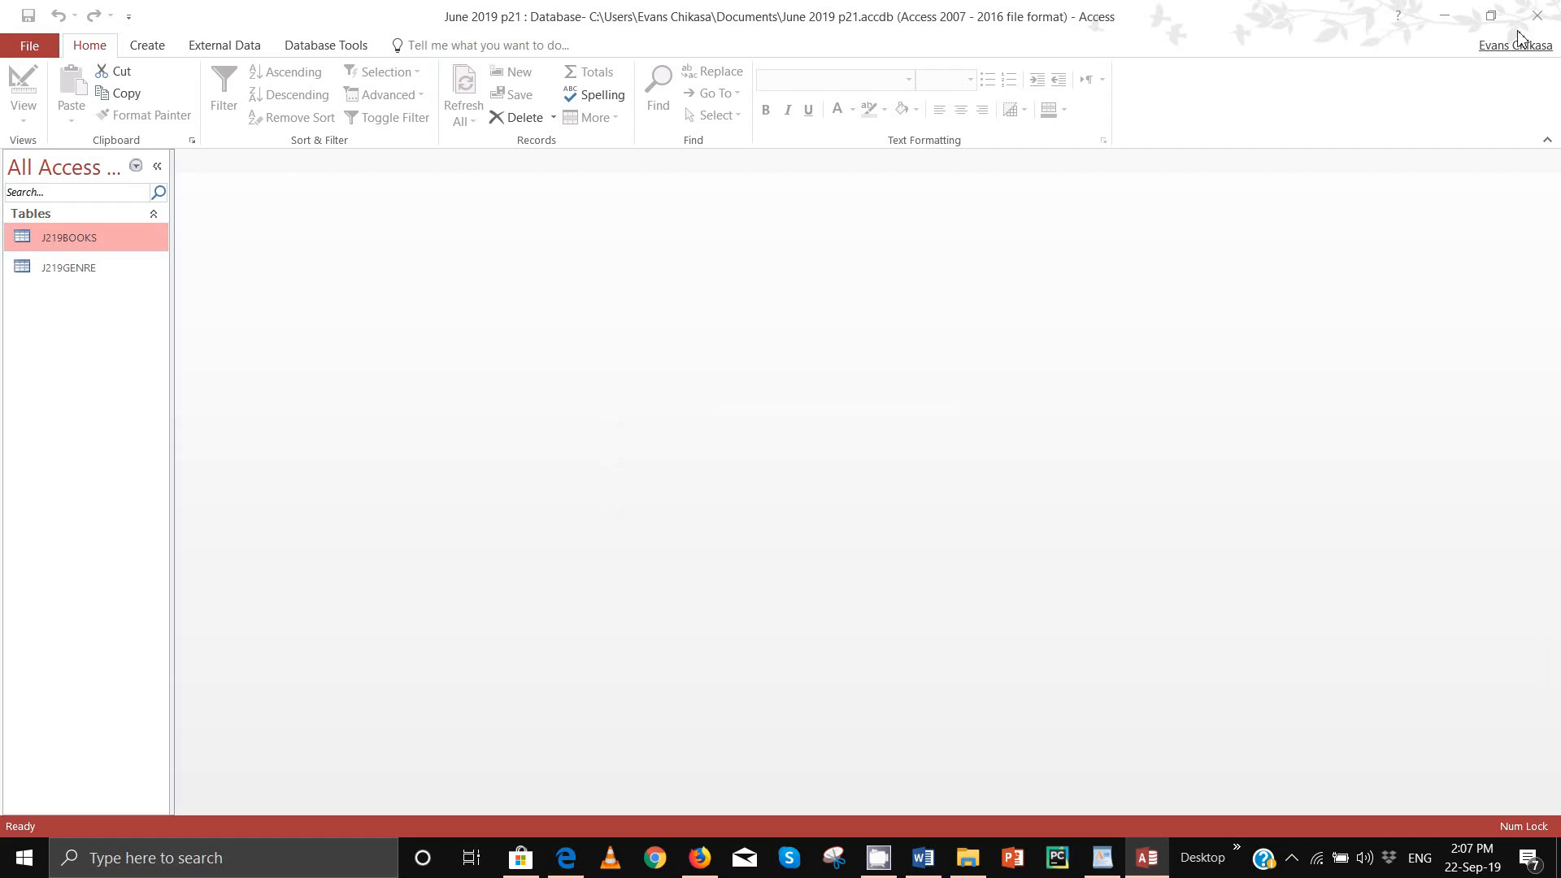
Step: Restore the Access window down beside the question paper and start the Form Wizard on table J219BOOKS
left_click(1490, 15)
left_click_drag(1032, 42, 1135, 63)
left_click(911, 95)
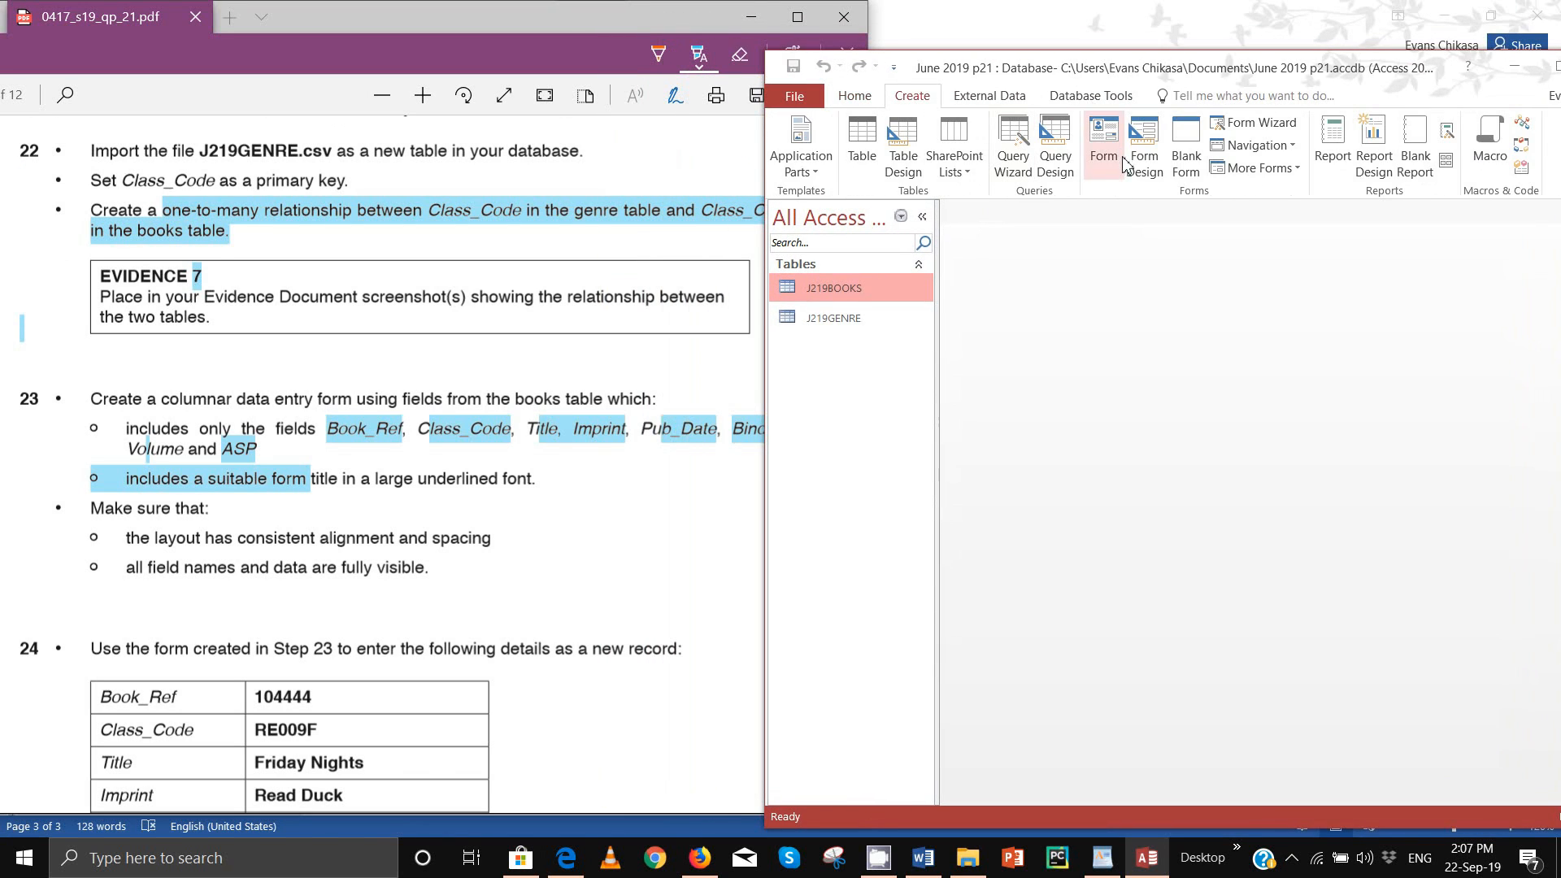
left_click(1257, 122)
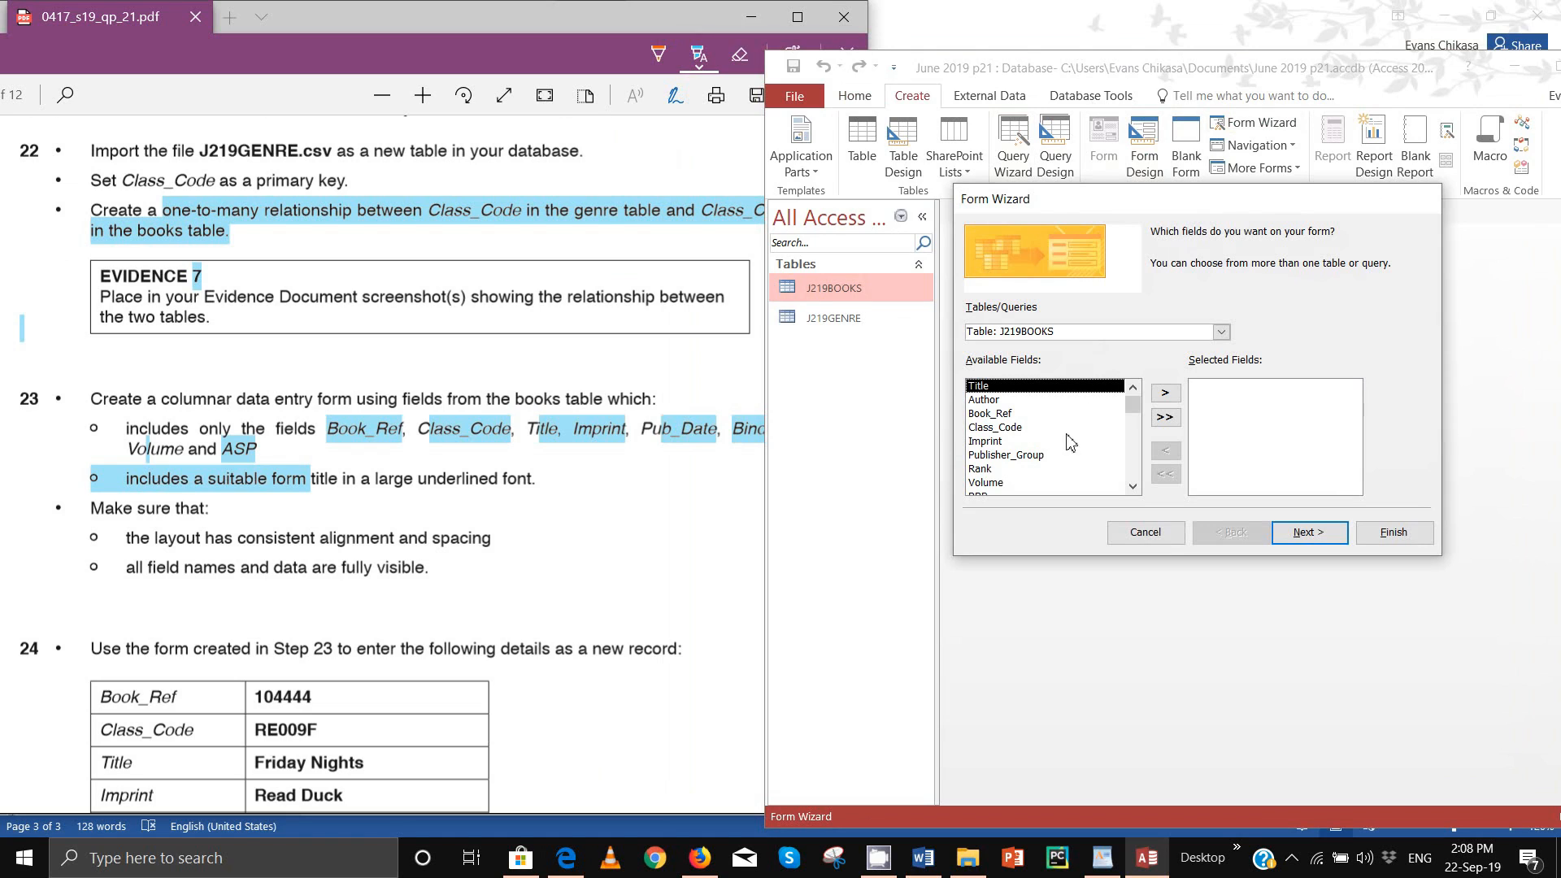
Step: Add Book_Ref, Class_Code, Title, Imprint and Pub_Date to the form's selected fields, leaving Publisher_Group out
double_click(1026, 413)
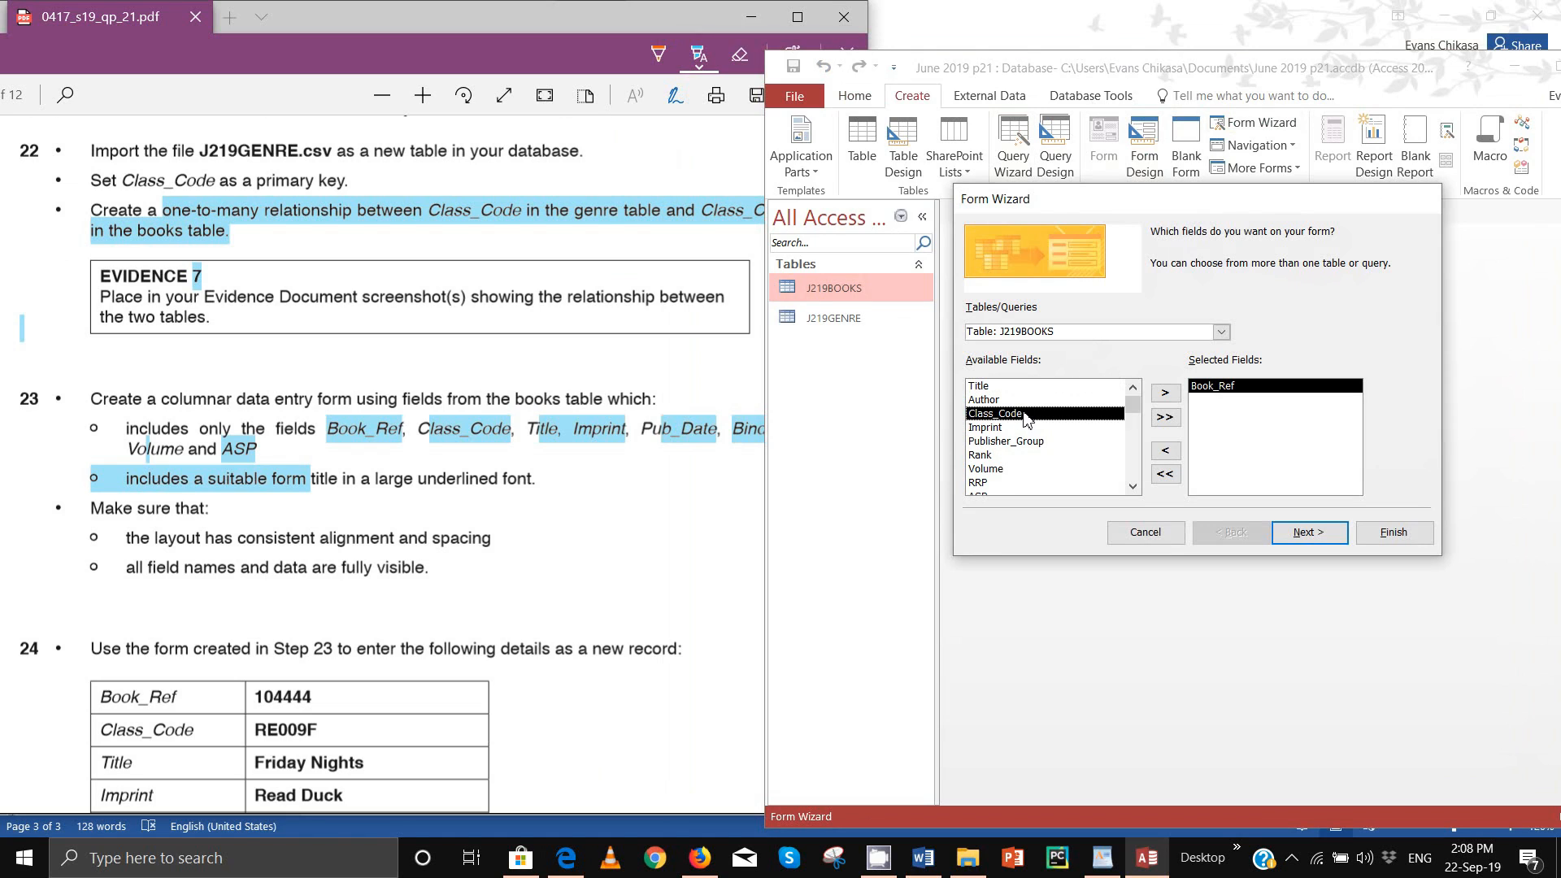
double_click(1025, 413)
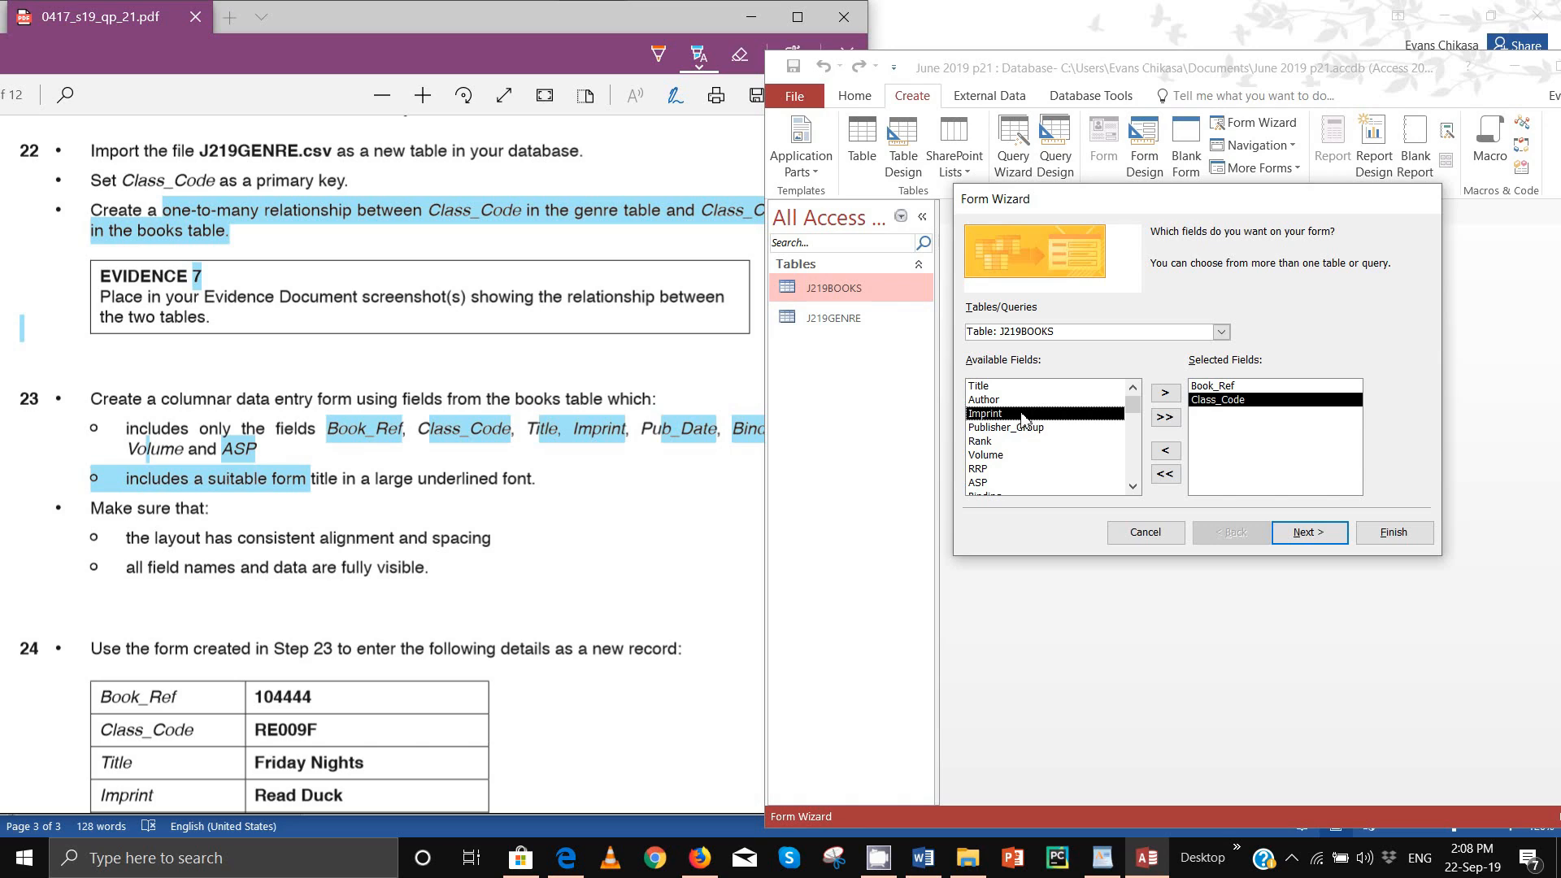
double_click(1016, 387)
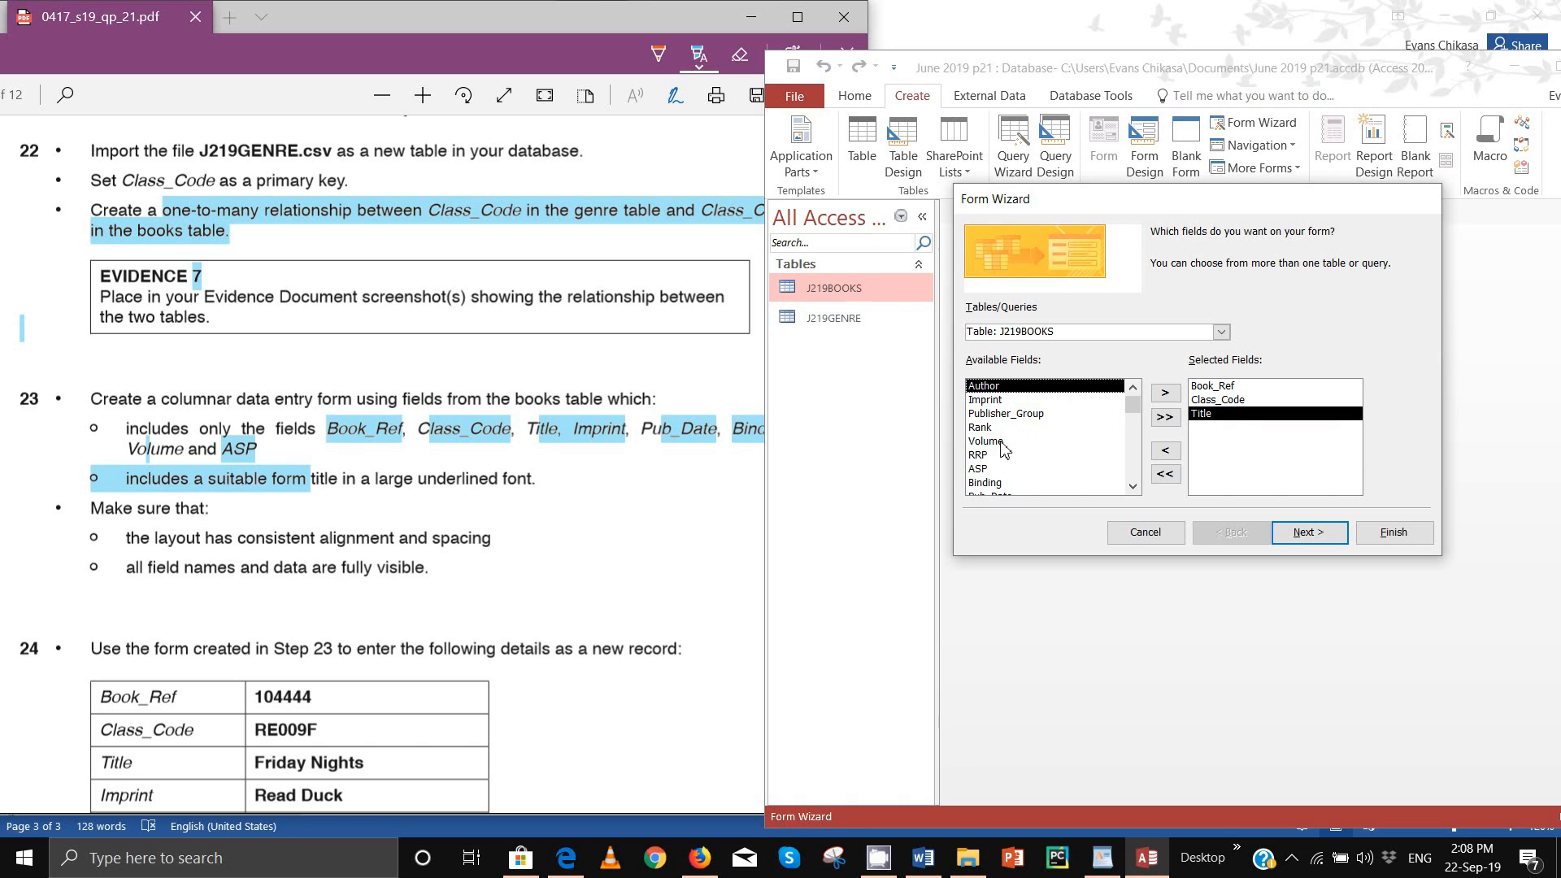
double_click(1023, 401)
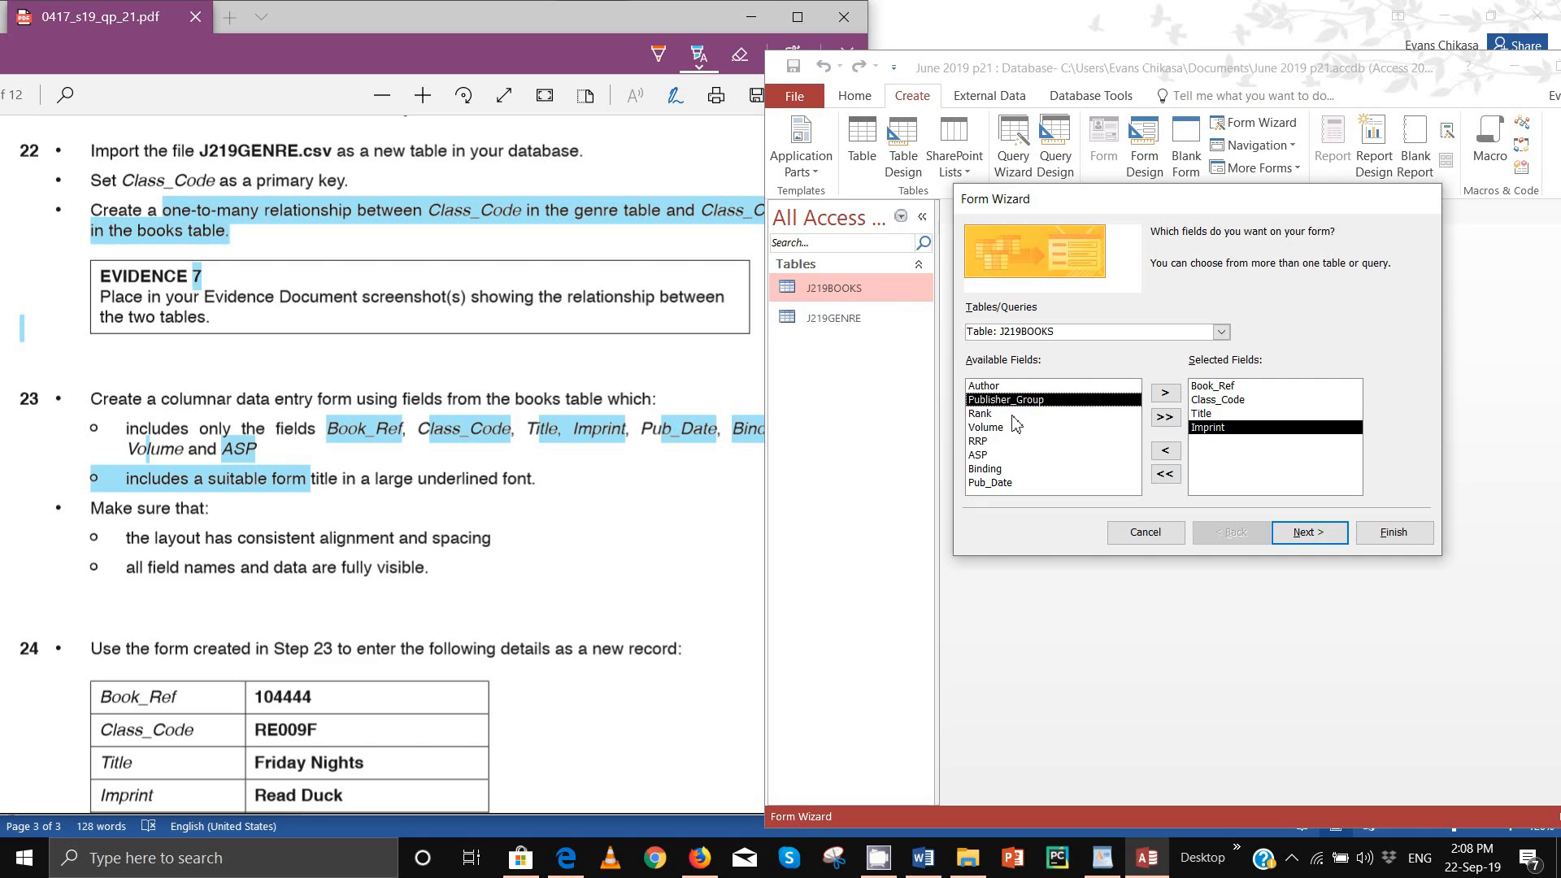
double_click(1019, 401)
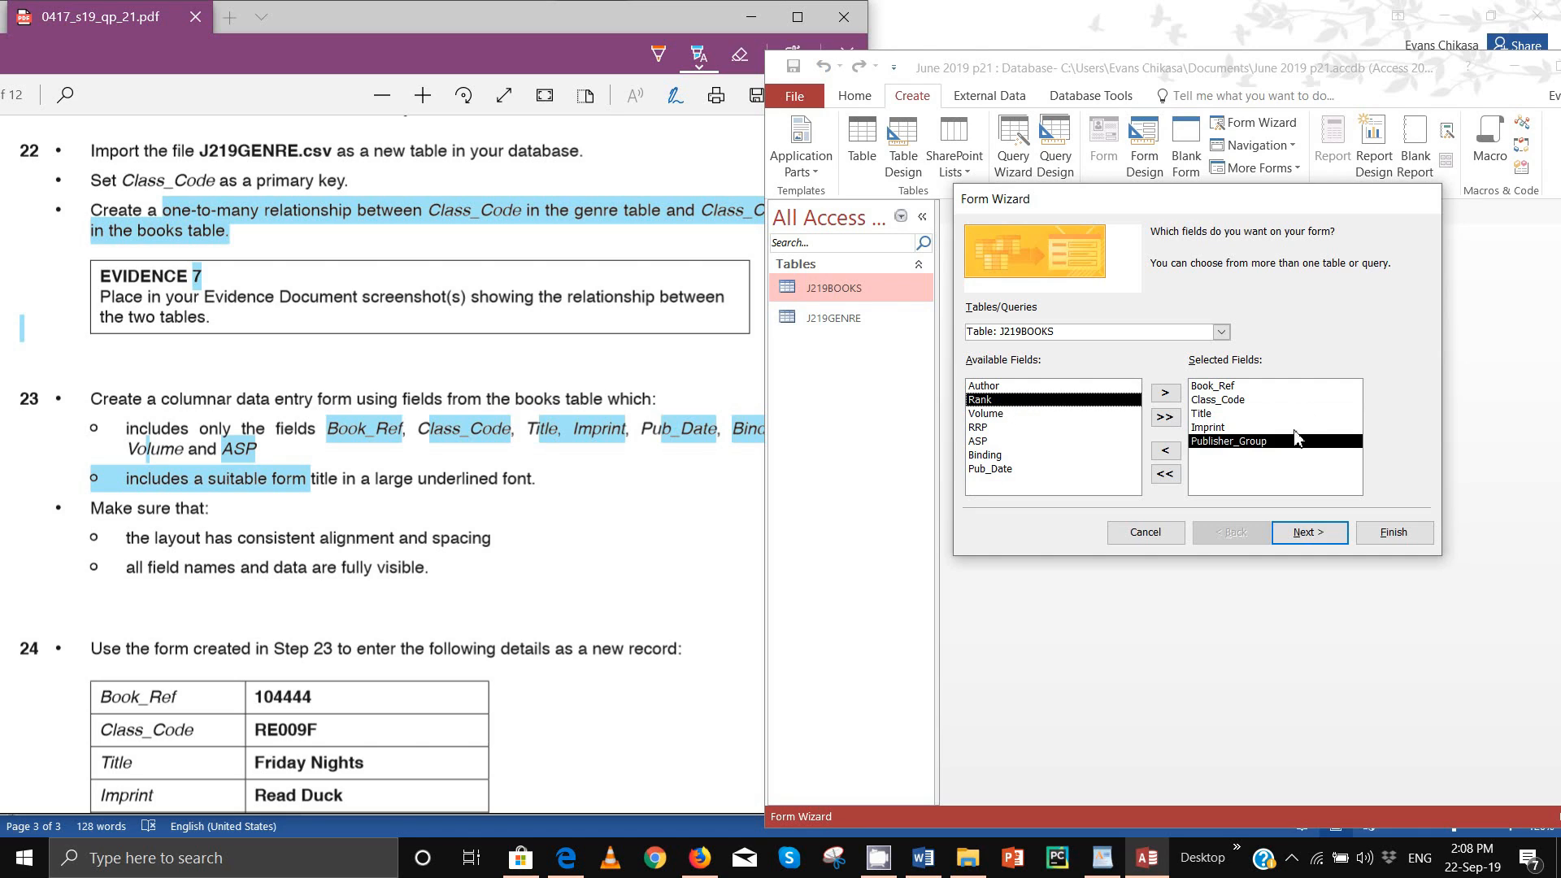
left_click(1165, 450)
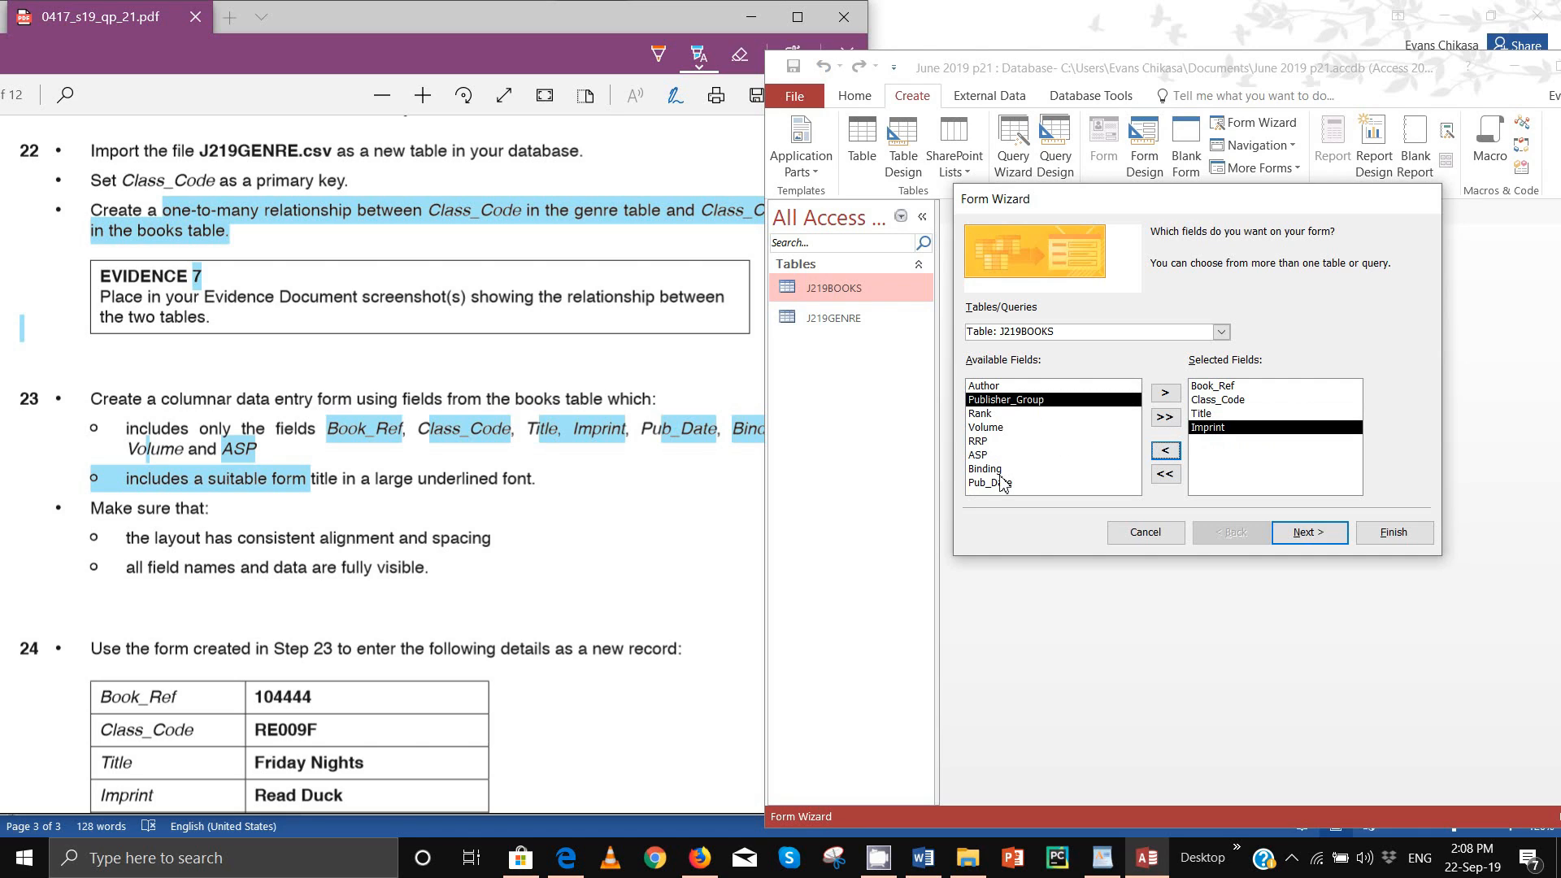
double_click(1002, 482)
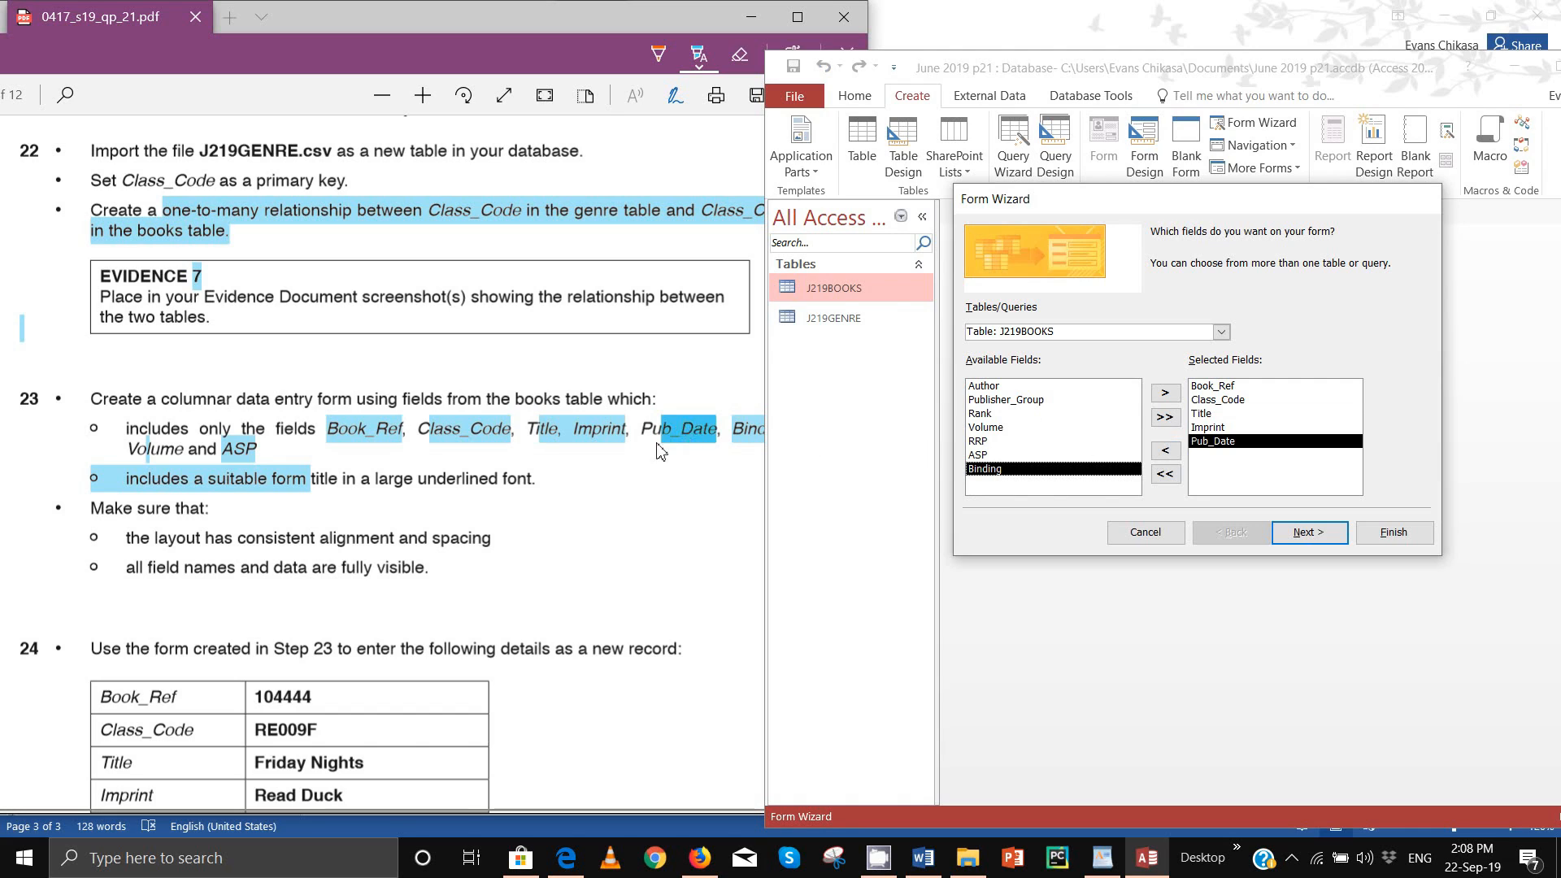
Step: Add Binding, Volume and ASP to the form's selected fields, leaving RRP out
left_click(1051, 68)
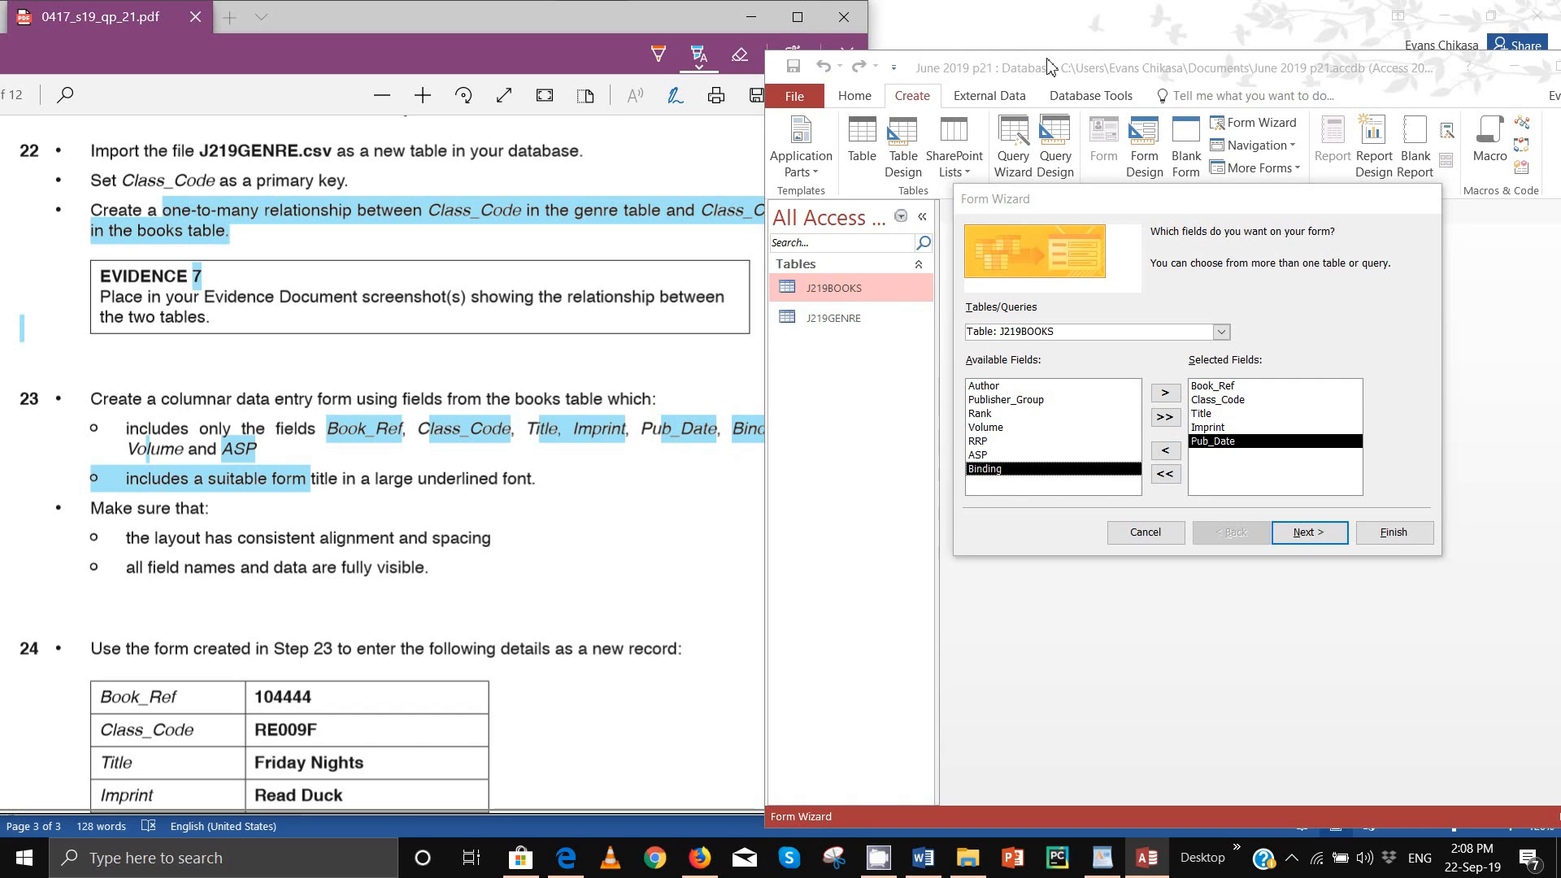
left_click(695, 33)
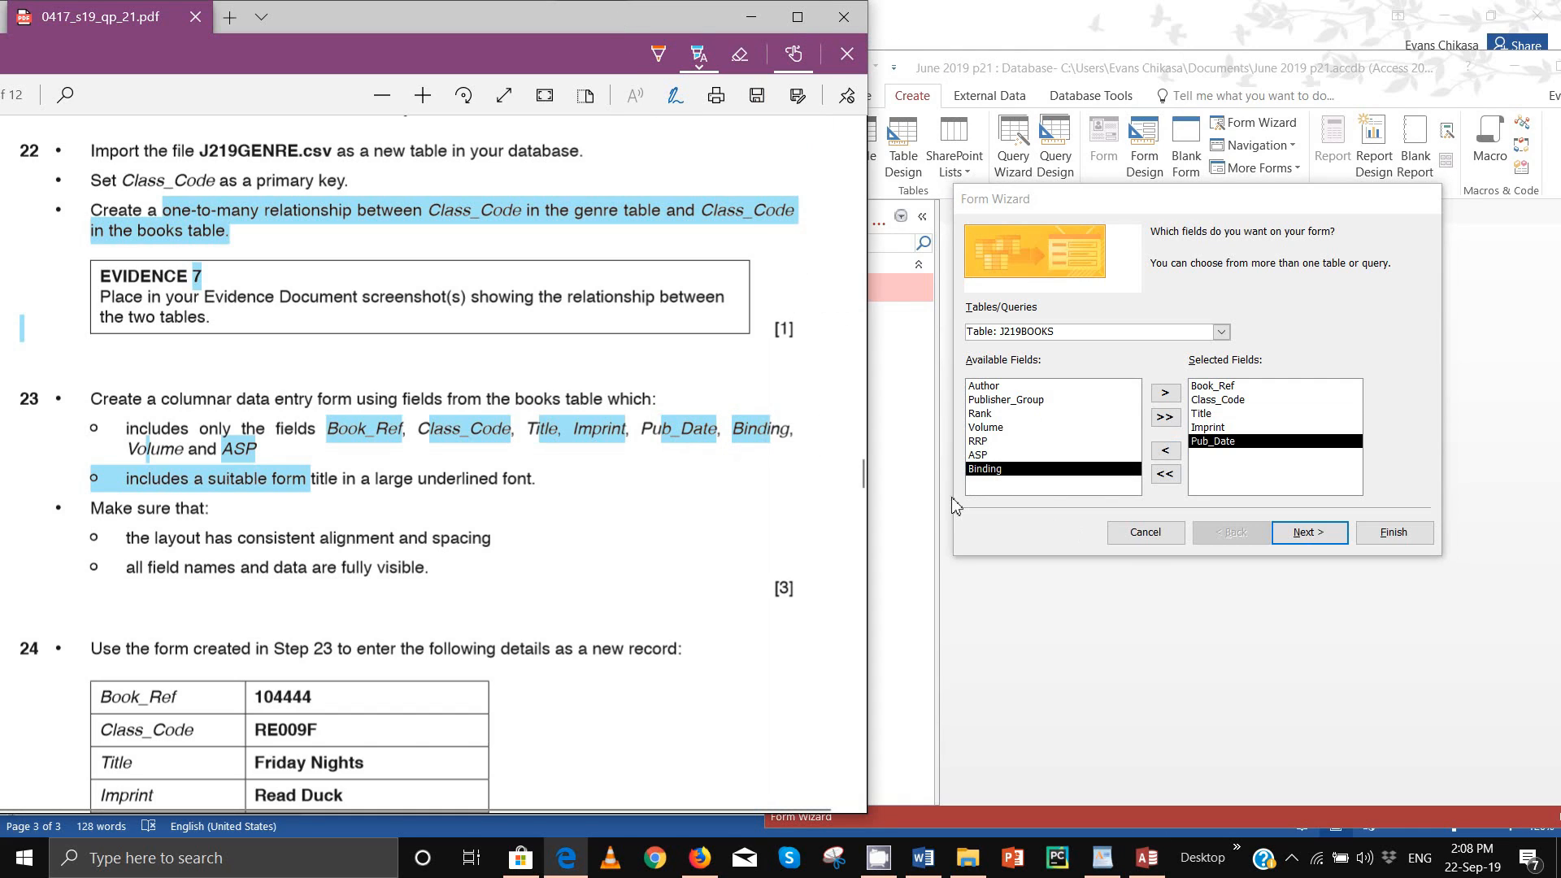
left_click(999, 478)
double_click(998, 470)
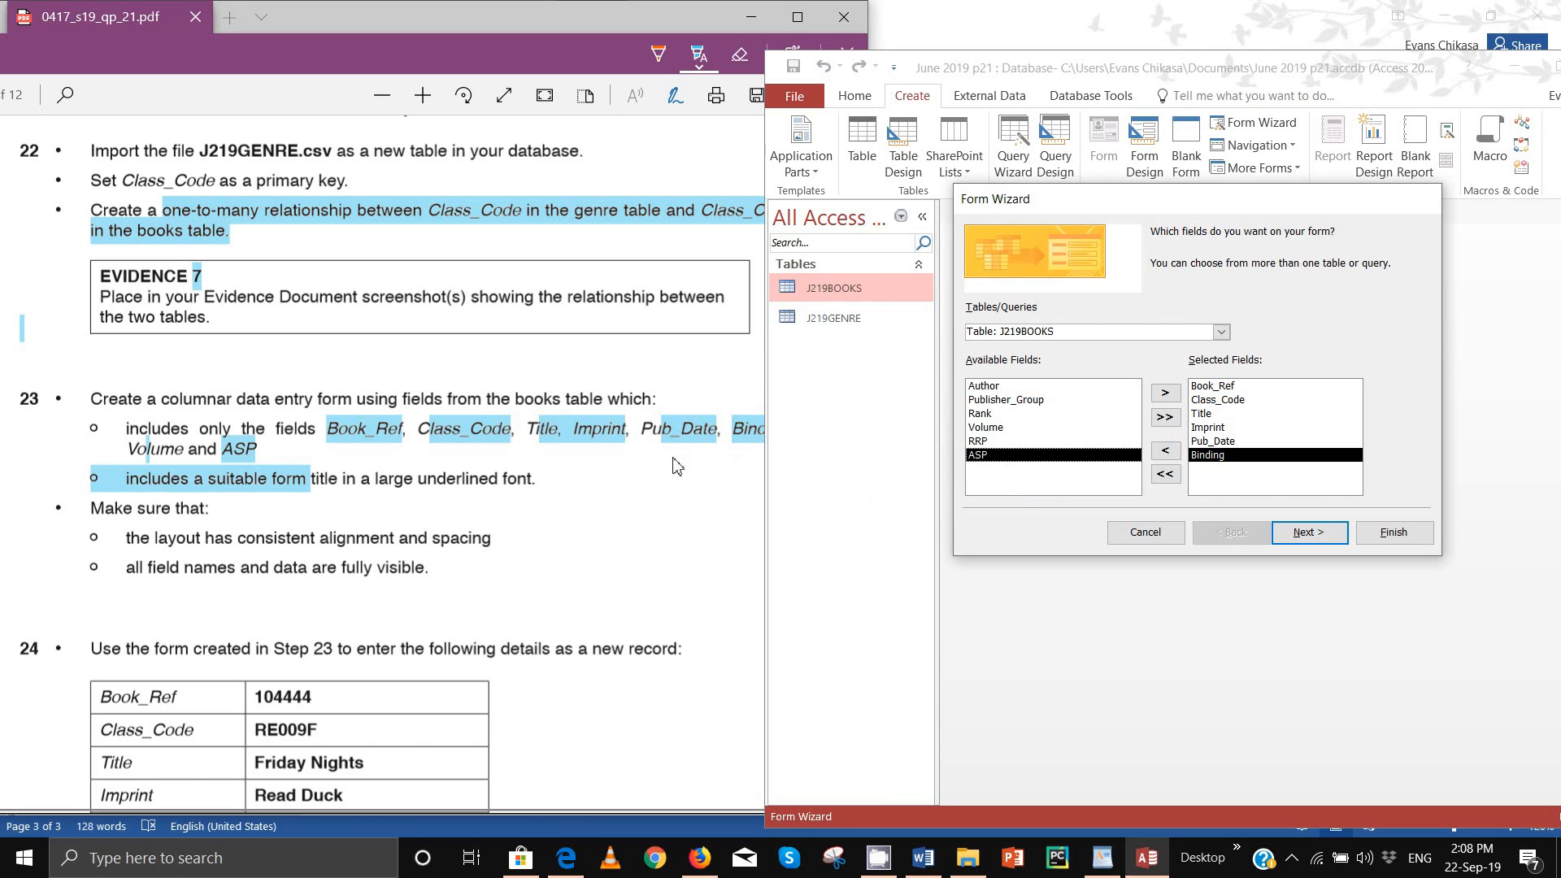
double_click(999, 431)
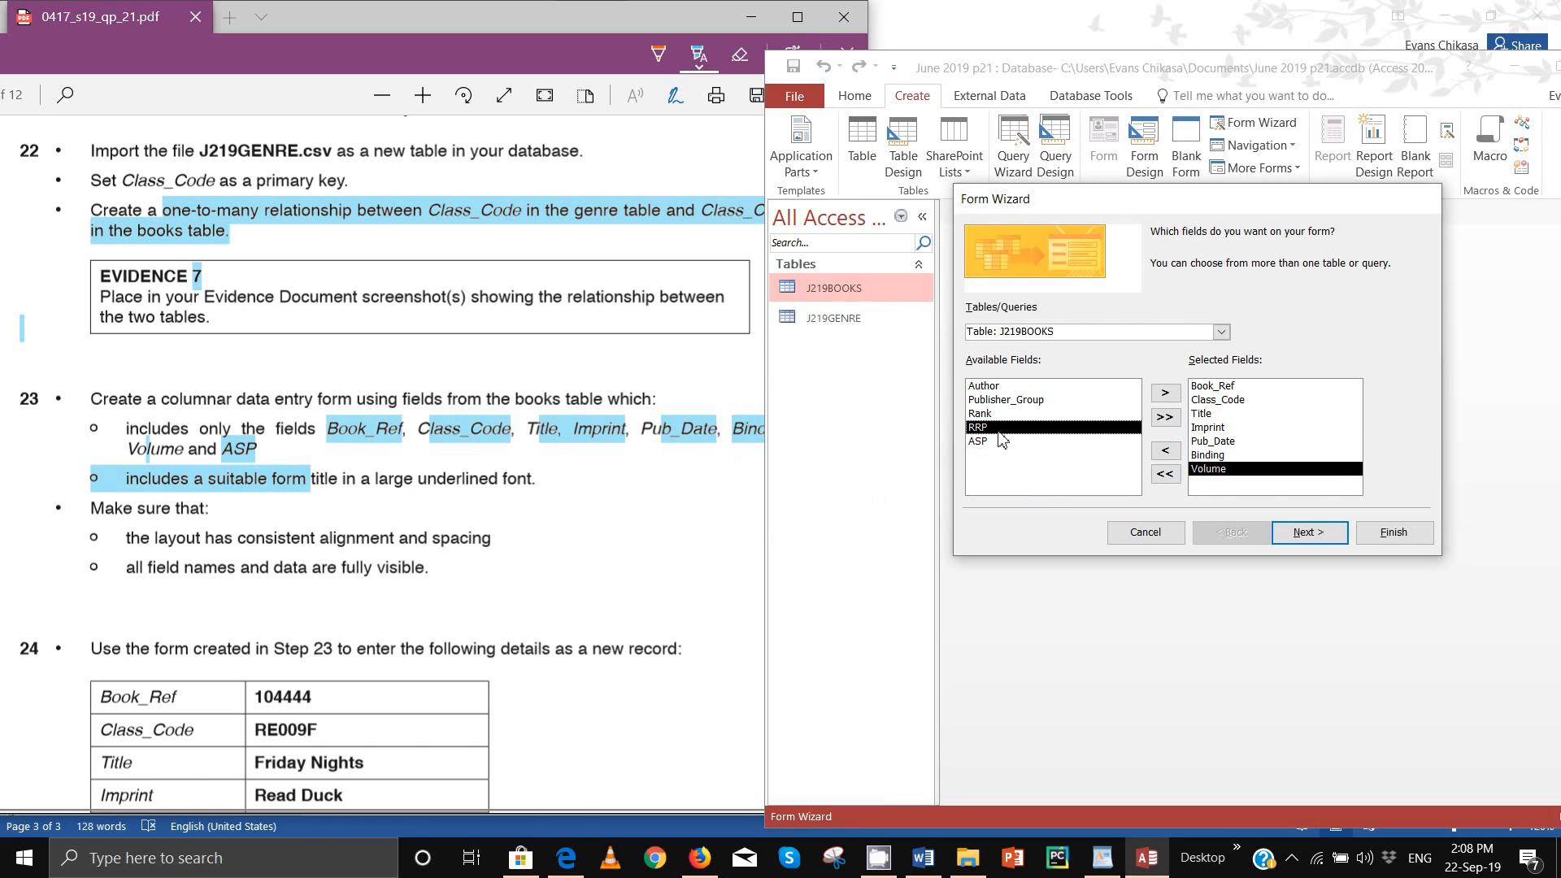
double_click(988, 441)
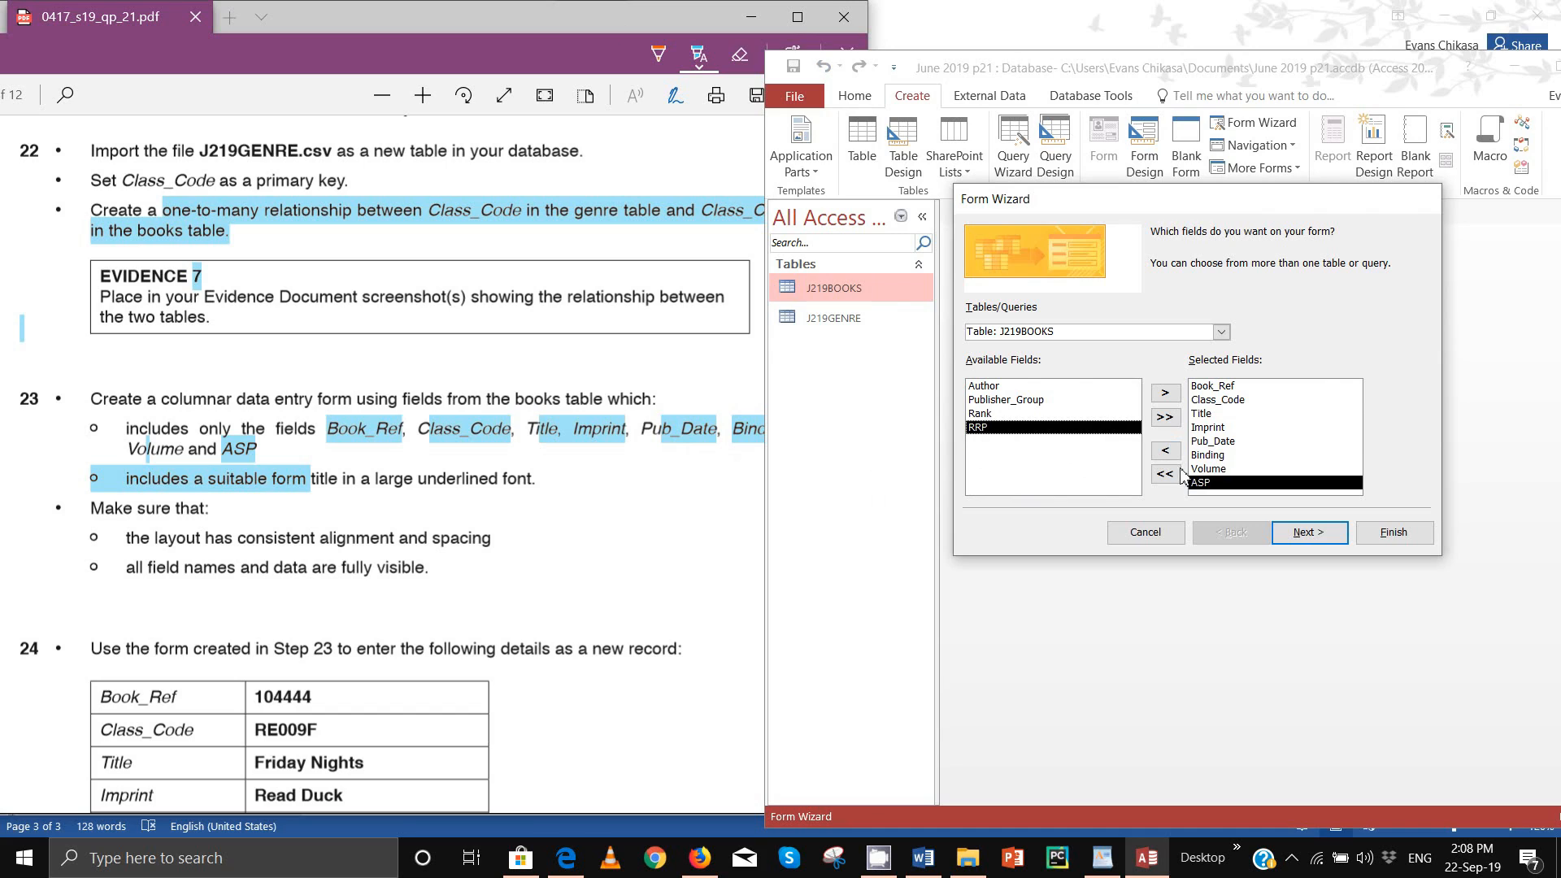
Step: Keep the Columnar layout for the form, highlighting the matching columnar requirement in task 23, and continue to the form title
left_click(1319, 533)
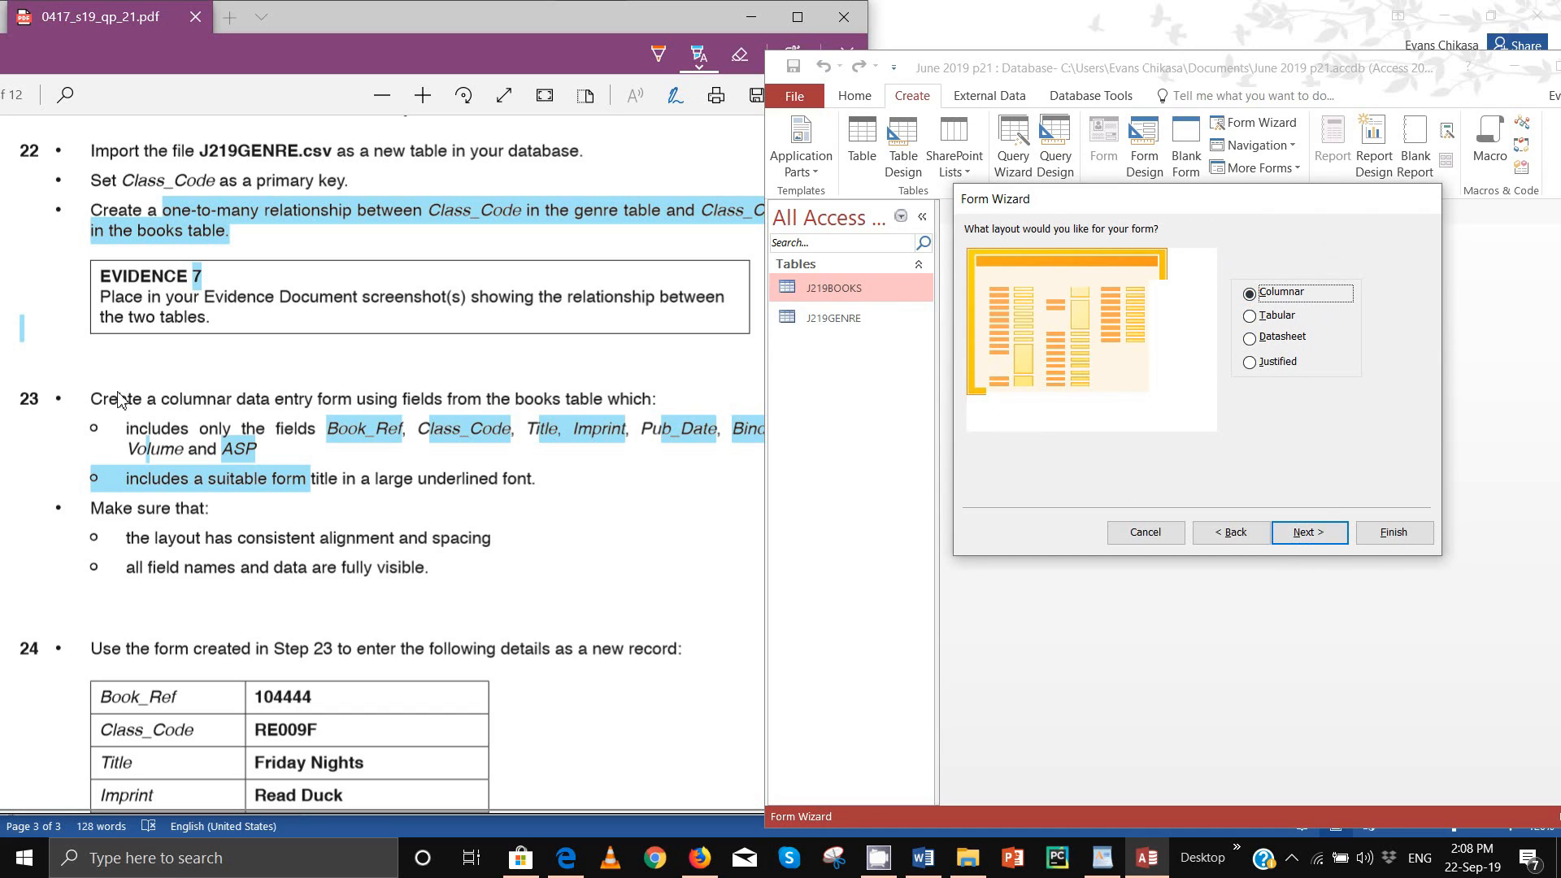
left_click_drag(159, 409, 262, 411)
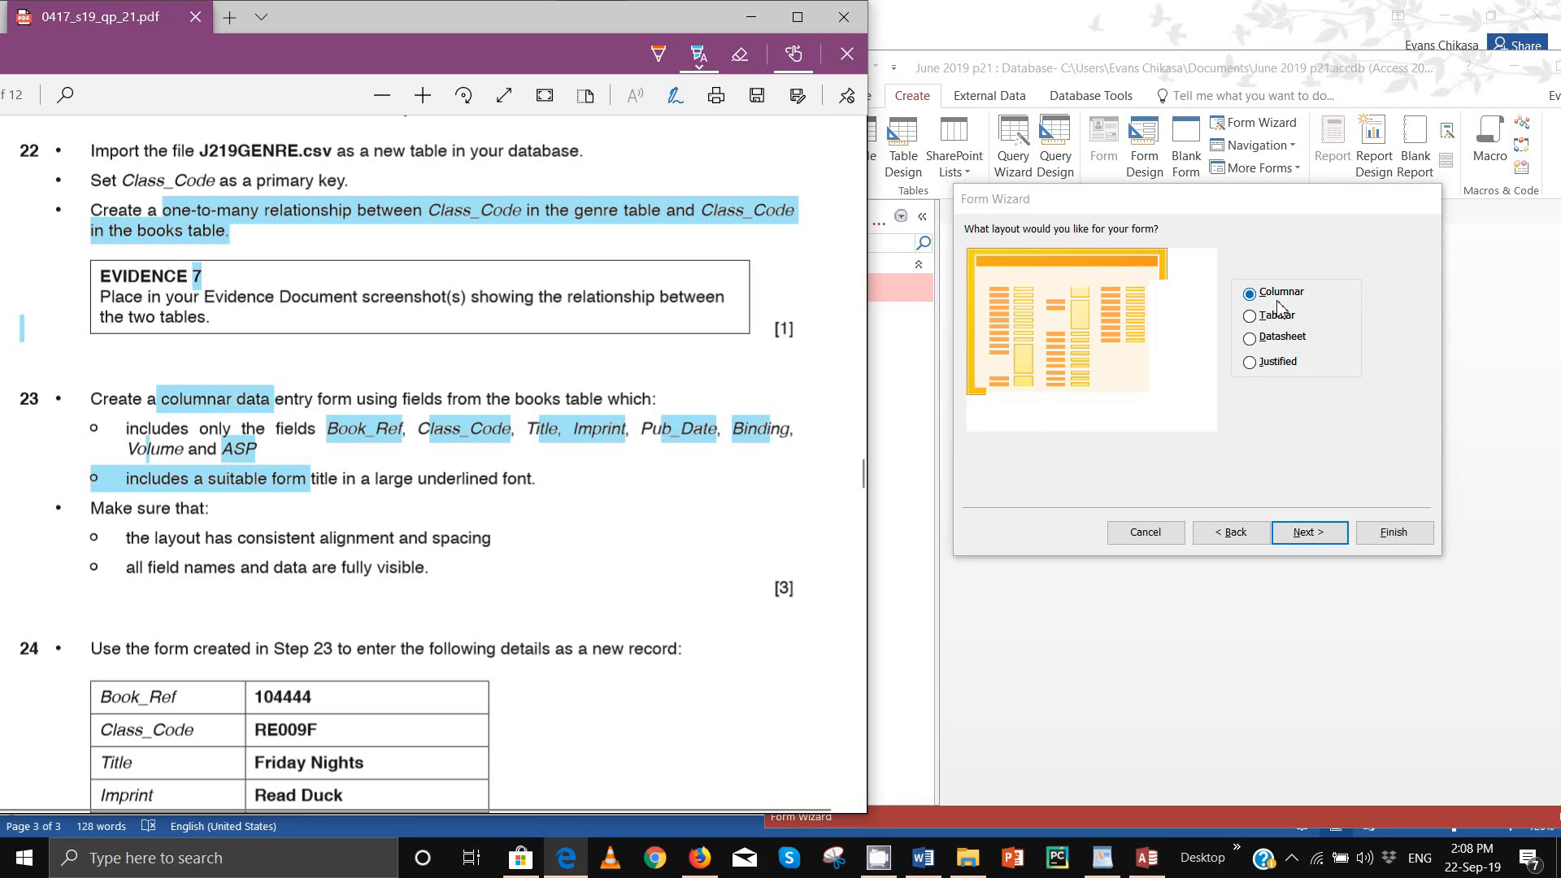
left_click(1308, 530)
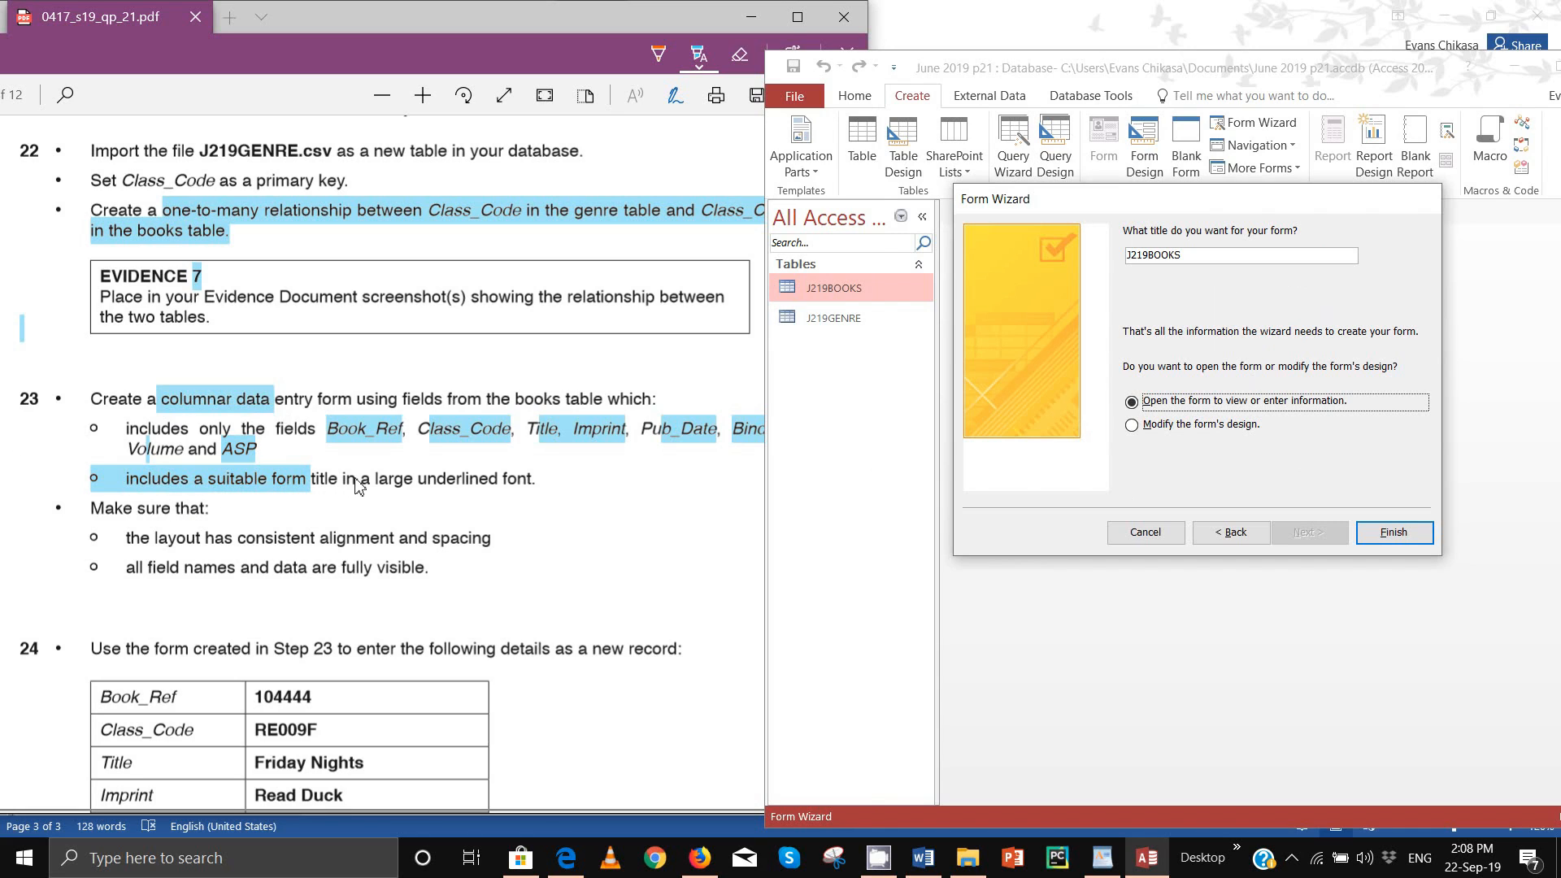
Step: Title the form BOOK DATA ENTRY FORM, highlighting the title wording in task 23, and finish the wizard with the form opened
left_click_drag(355, 479, 534, 483)
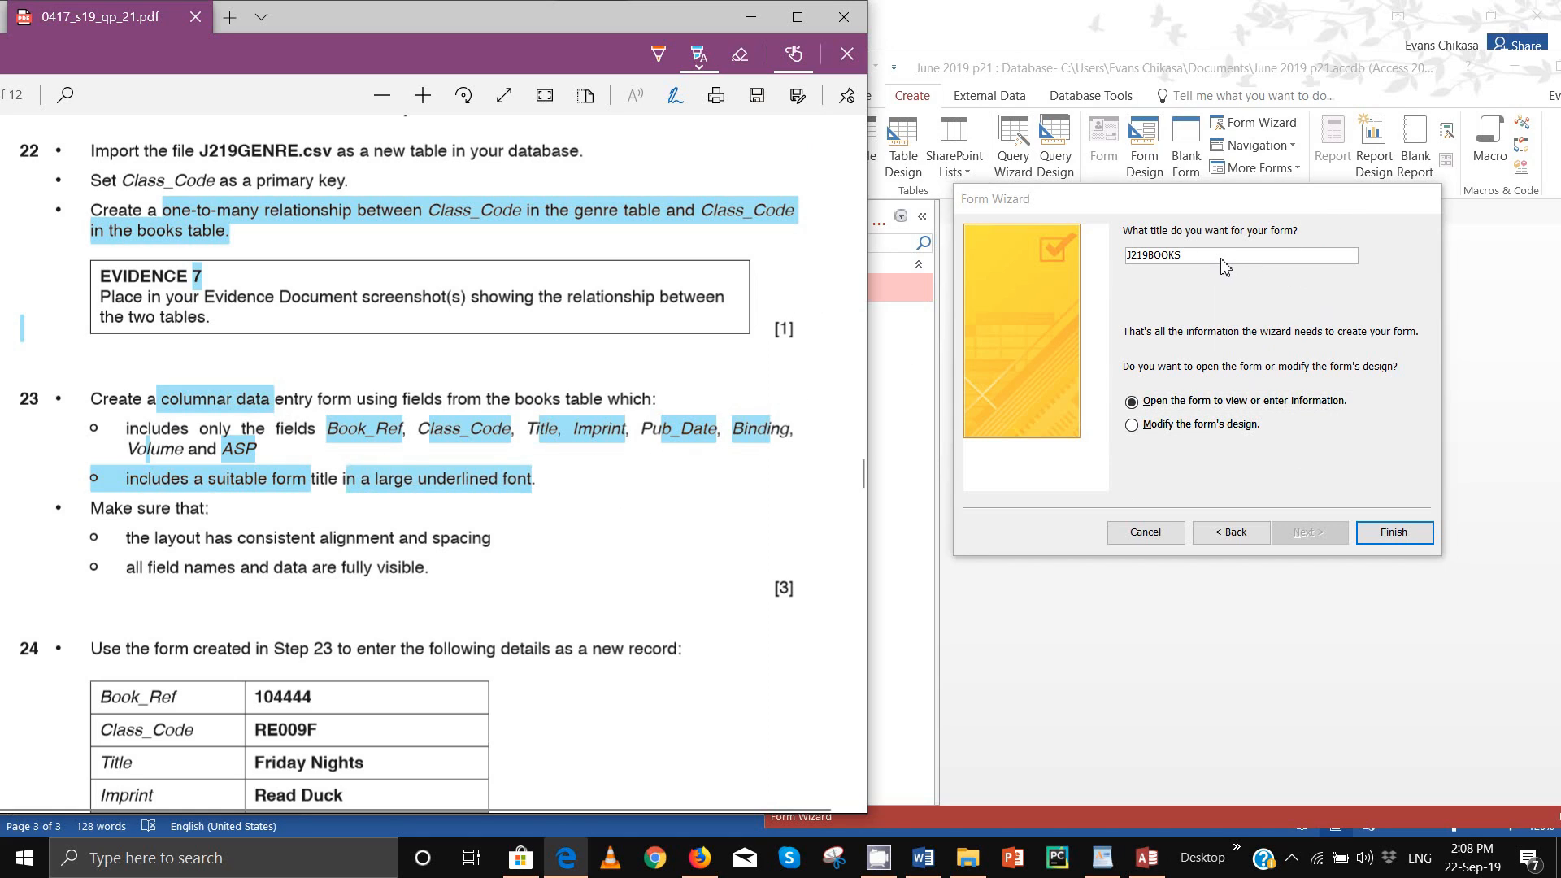
left_click(1196, 256)
left_click_drag(1195, 256, 1139, 255)
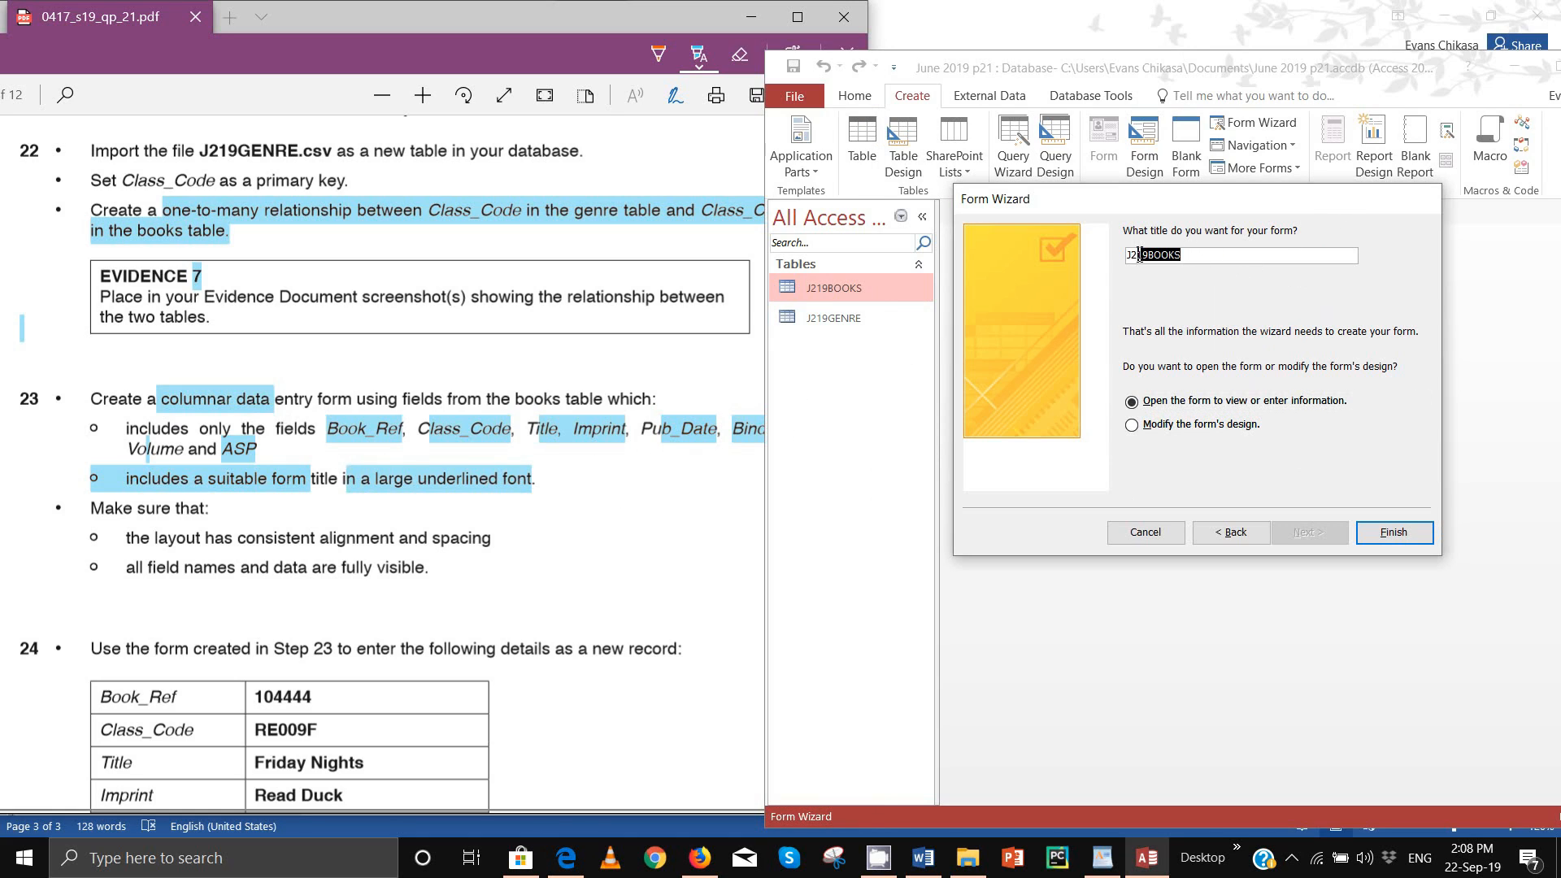
type("BOOK")
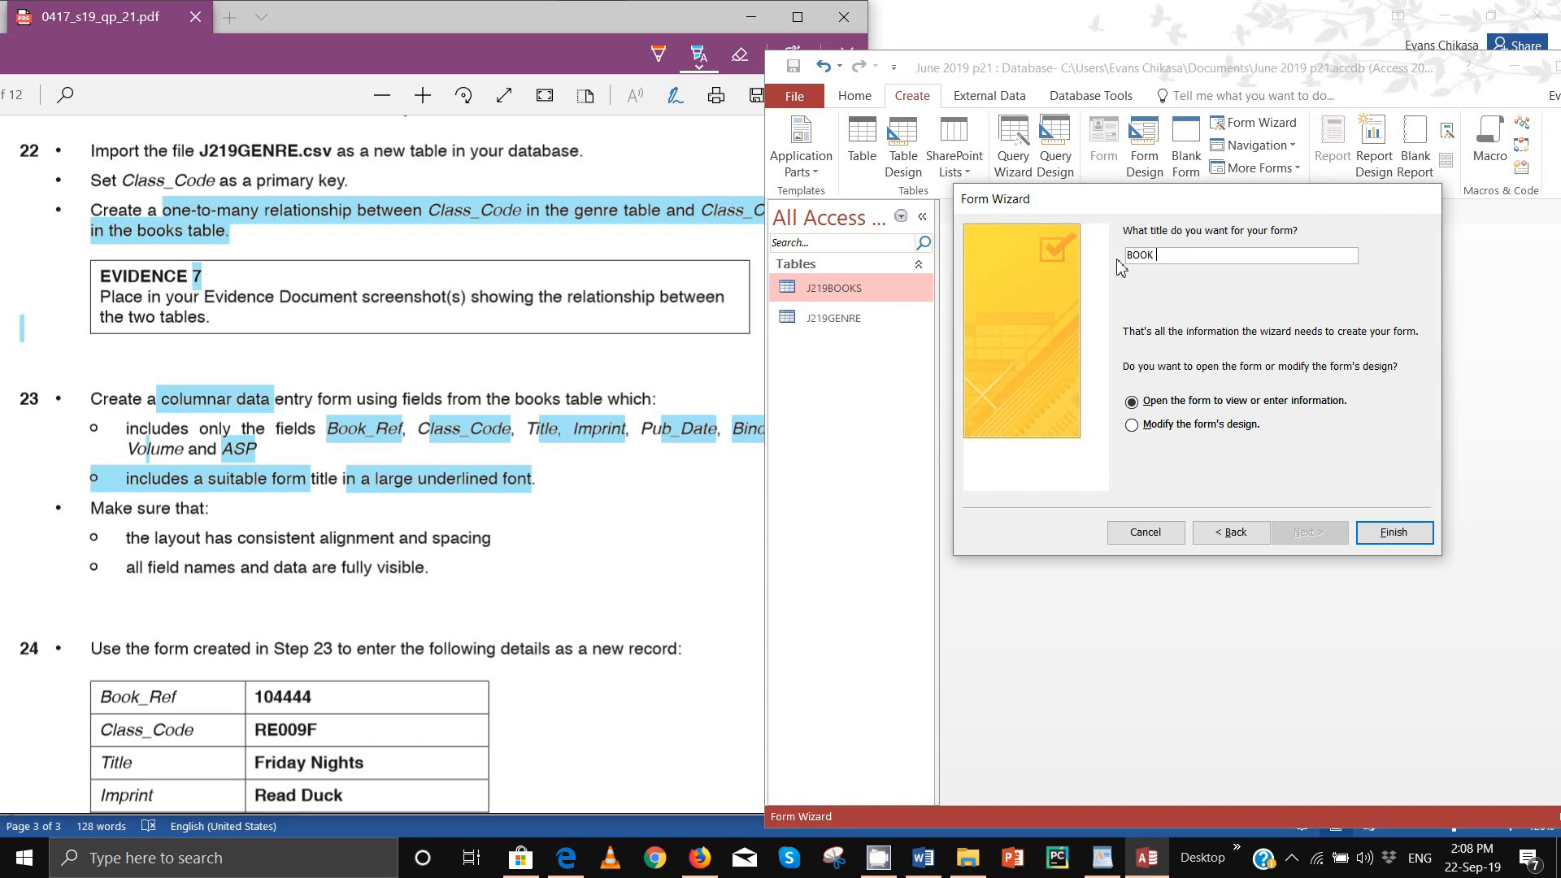
left_click(248, 399)
left_click_drag(246, 398, 335, 403)
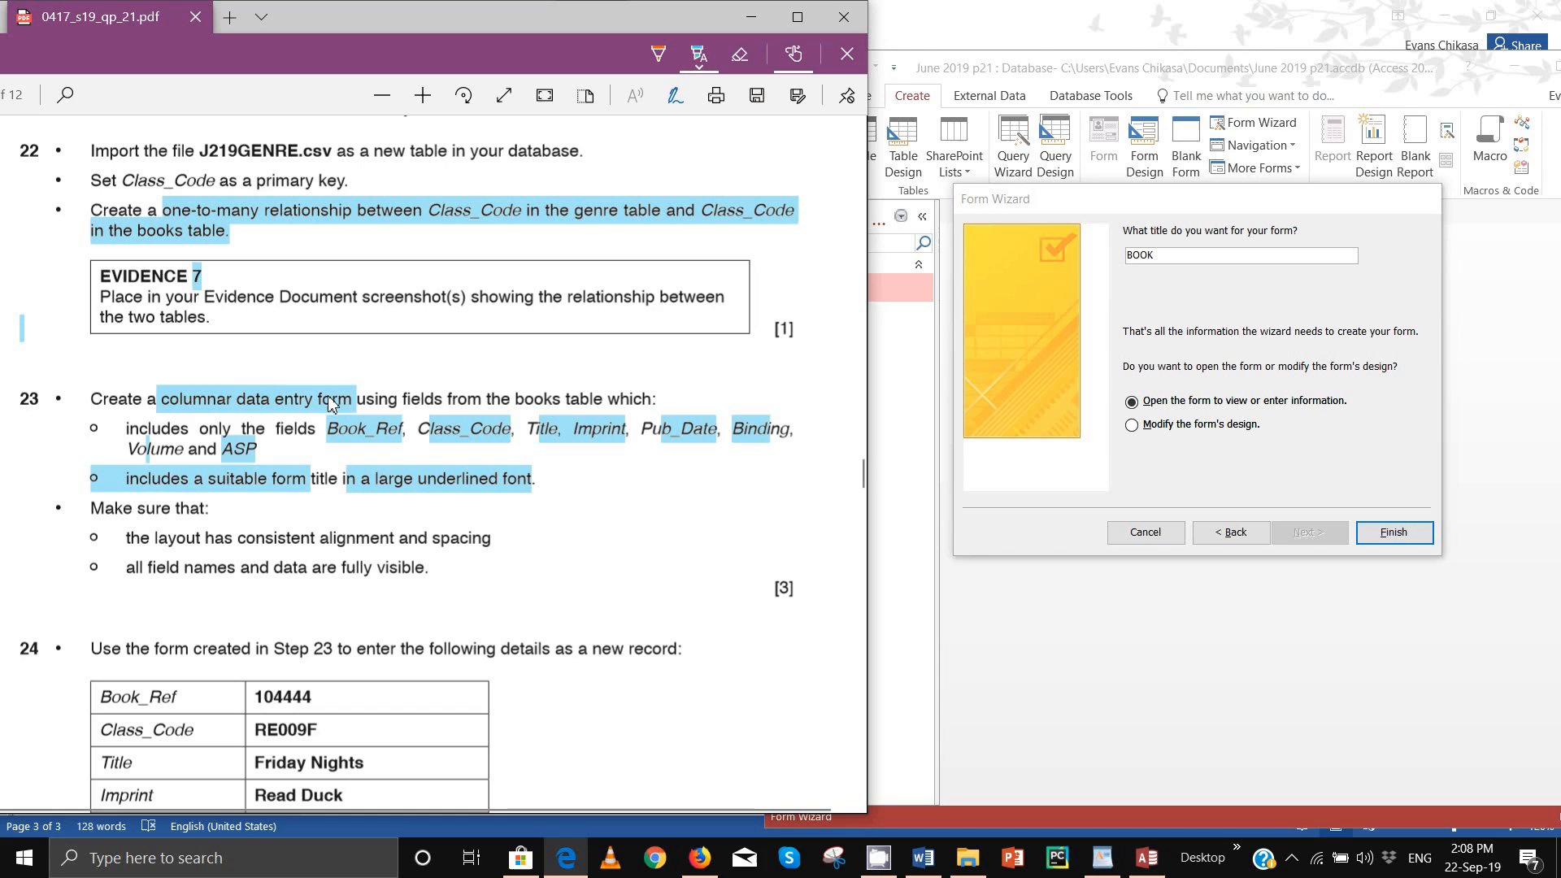
left_click(1160, 255)
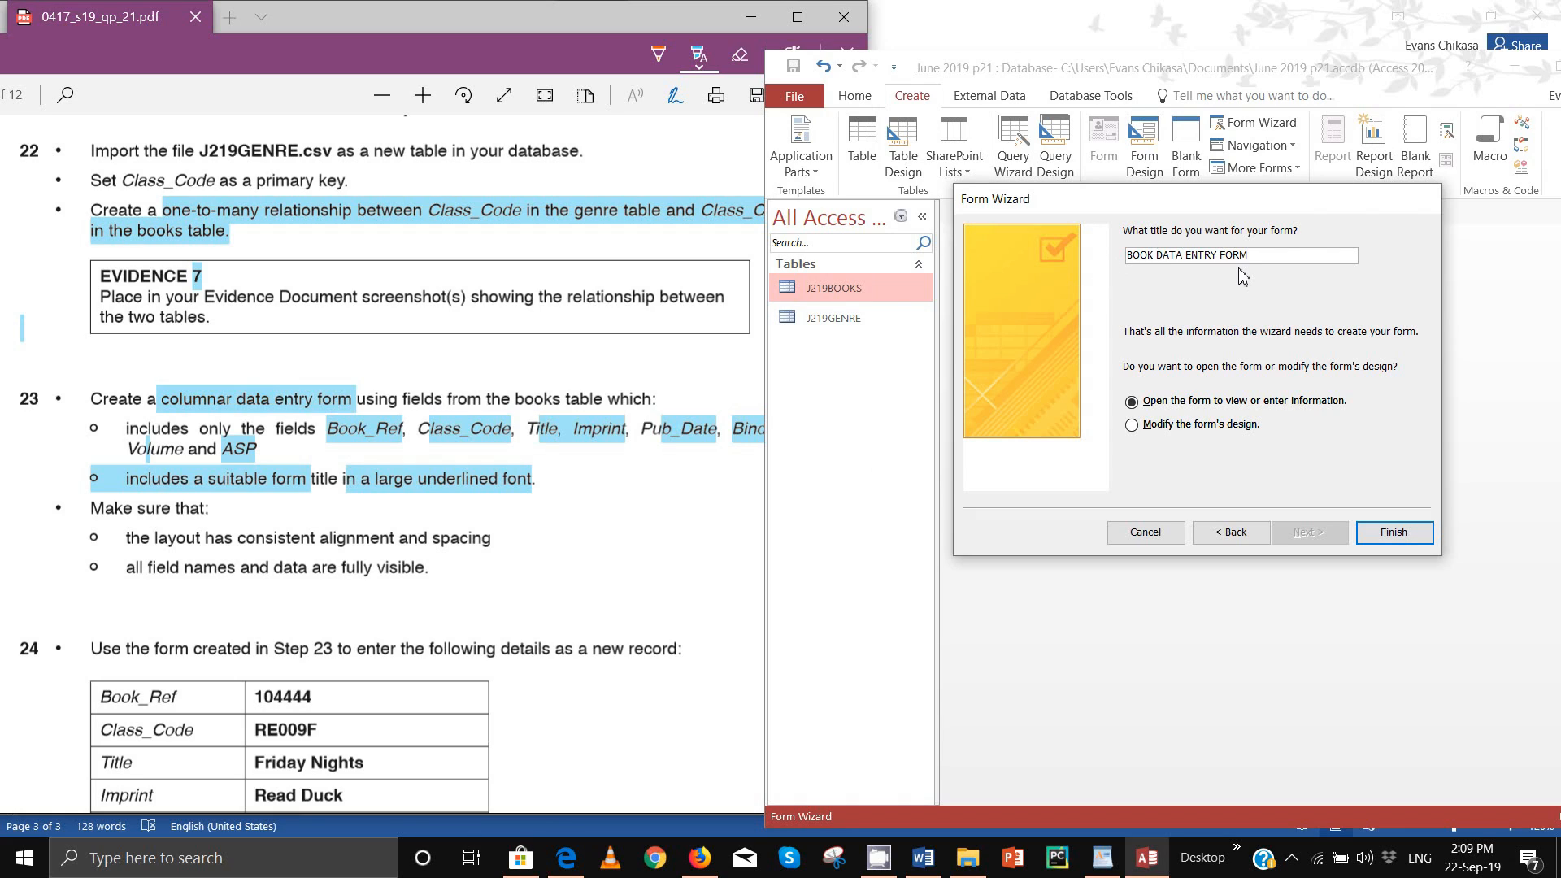
left_click(1359, 535)
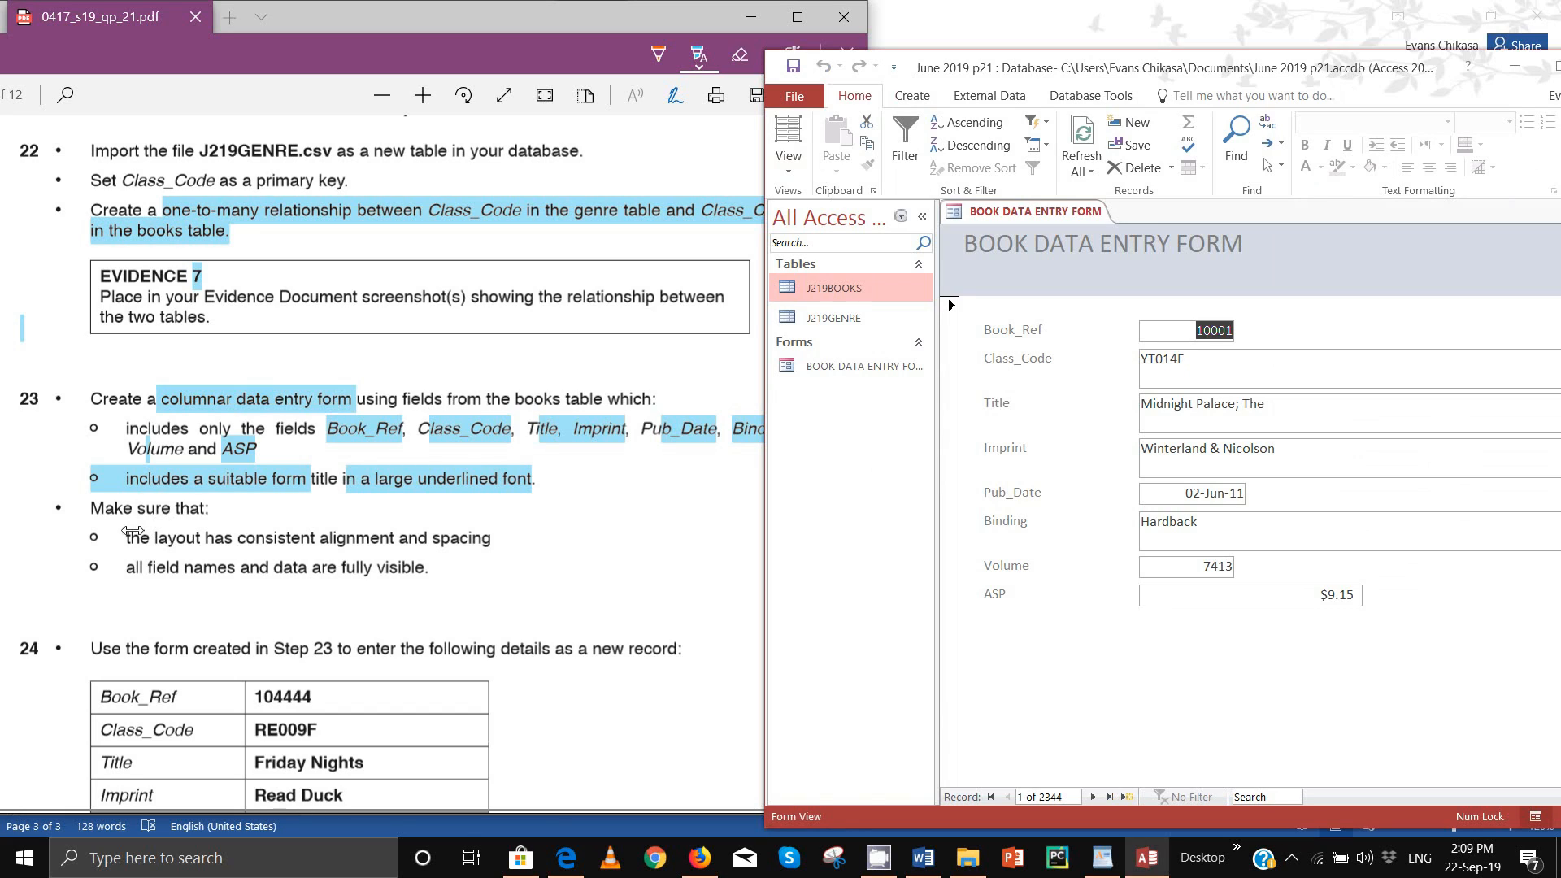
Step: Highlight task 23's alignment and visibility requirements, and show the new form in Layout View in a maximised Access window
left_click_drag(180, 539, 474, 535)
left_click_drag(157, 571, 363, 575)
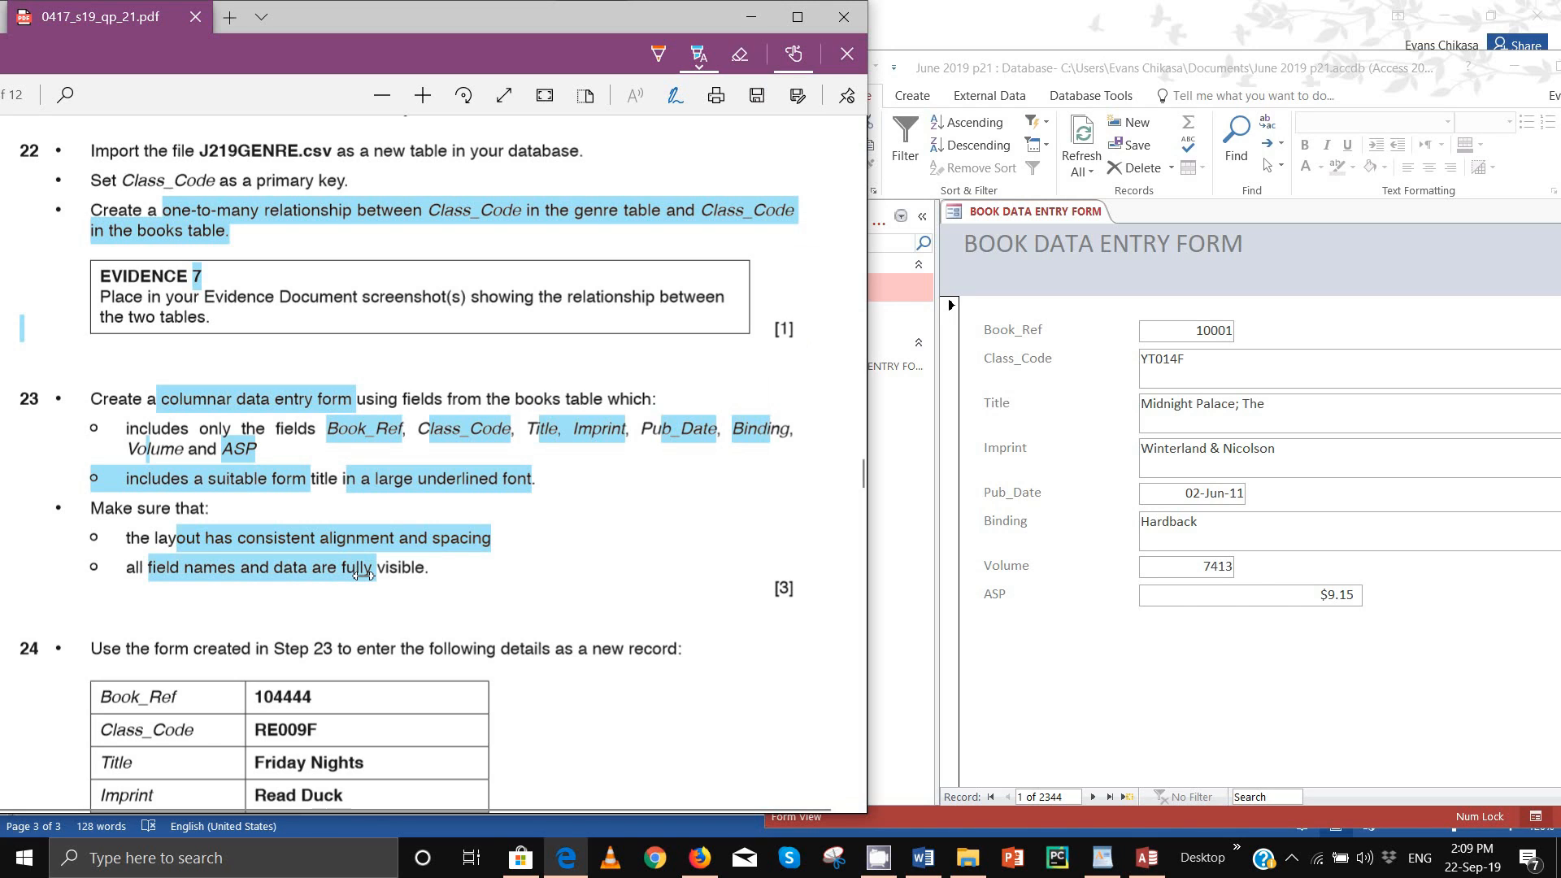
left_click(1322, 82)
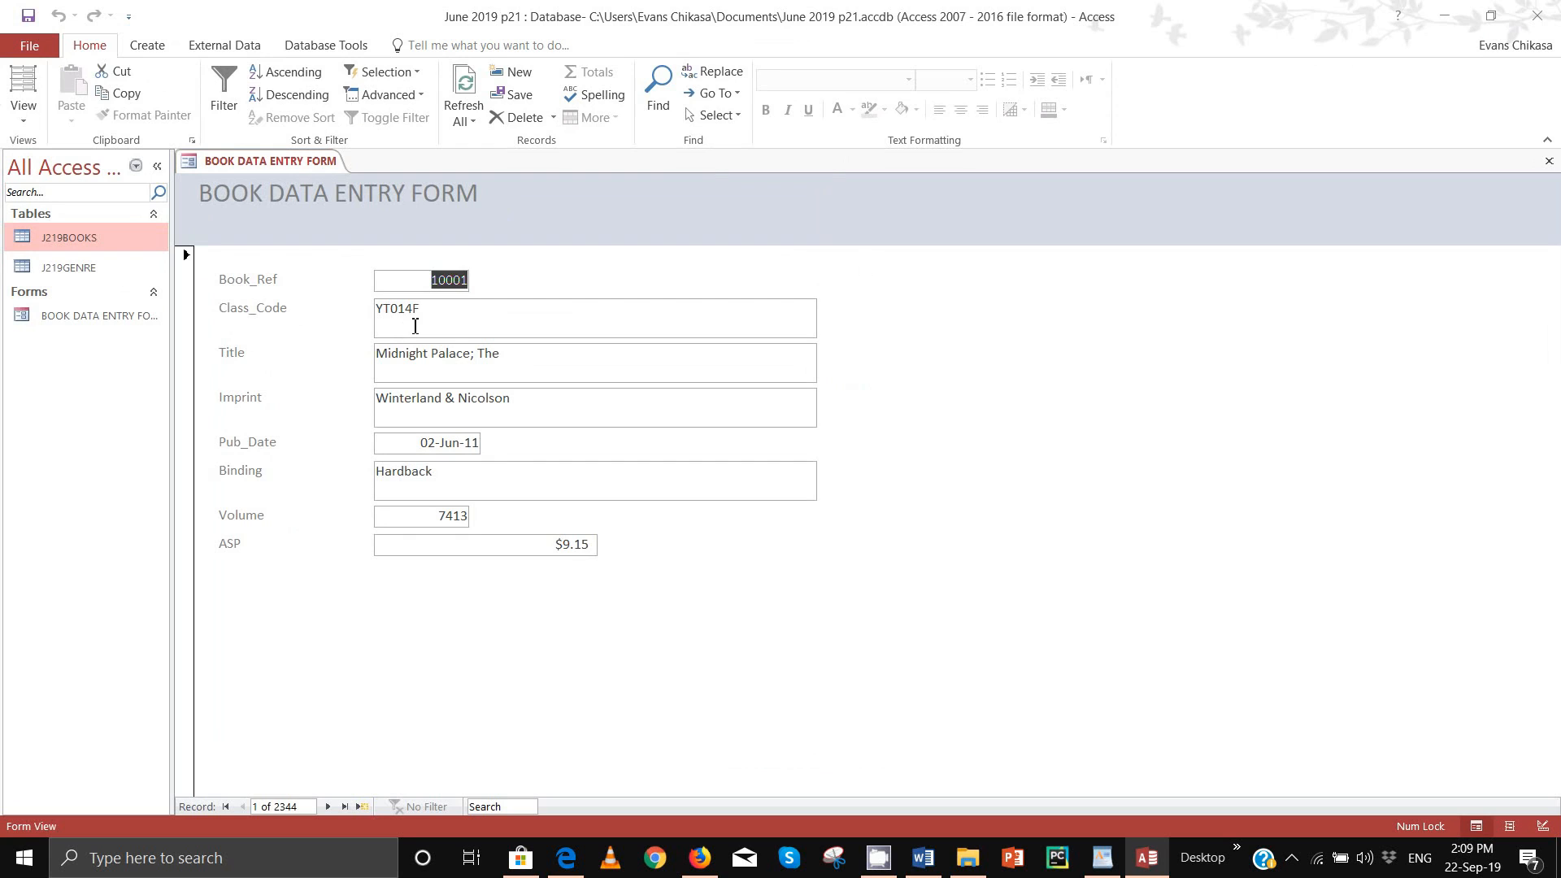
left_click(26, 114)
left_click(60, 197)
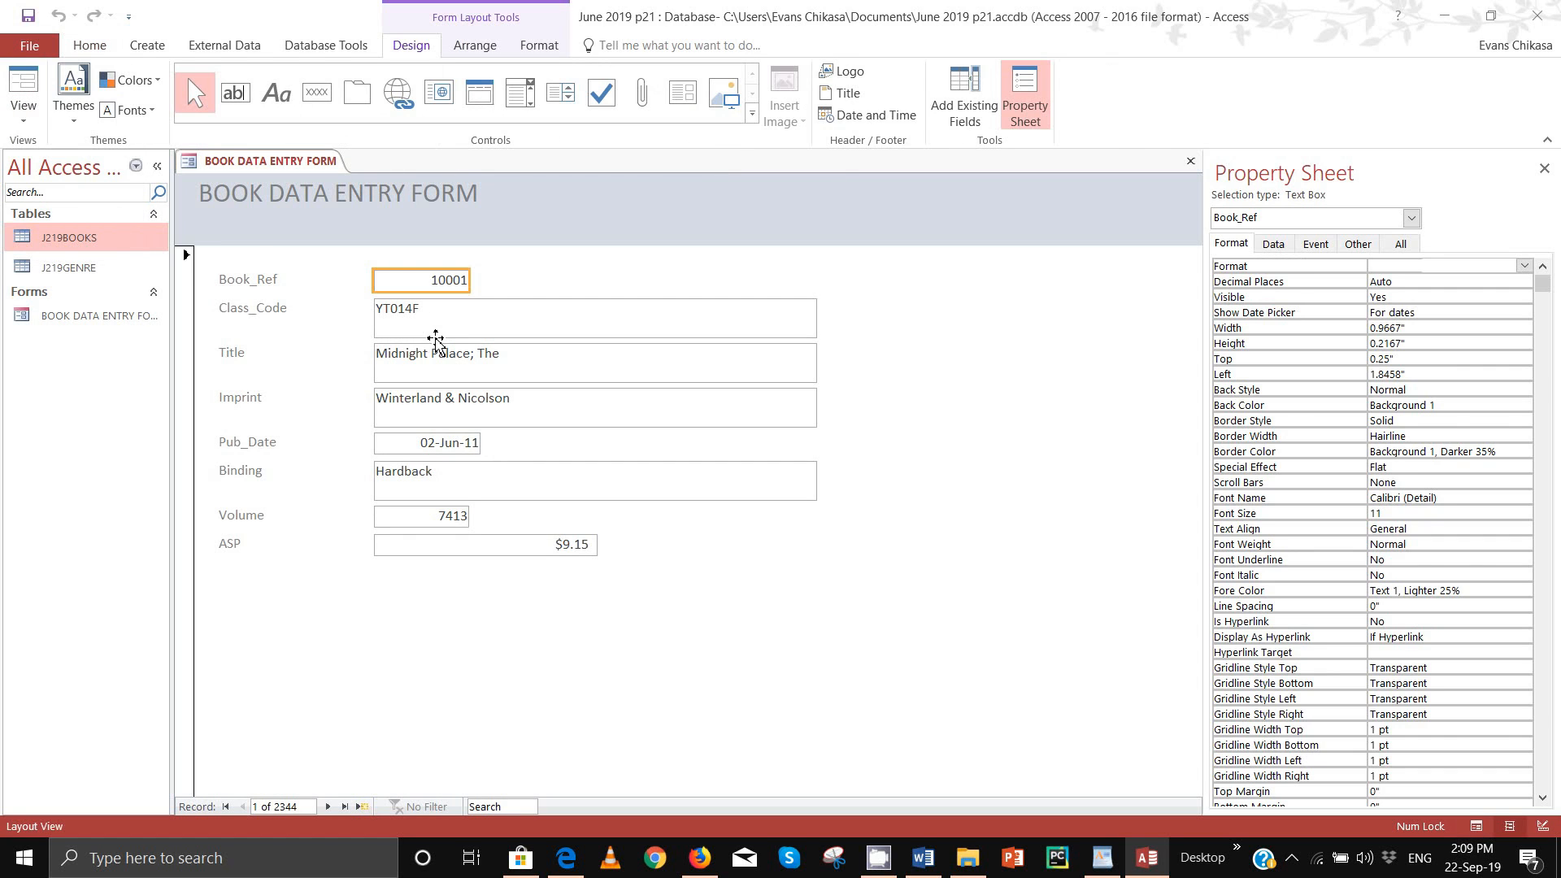
Step: Reduce the height of the Class_Code text box to a single line, matching its label
left_click(435, 337)
left_click(289, 309, "shift")
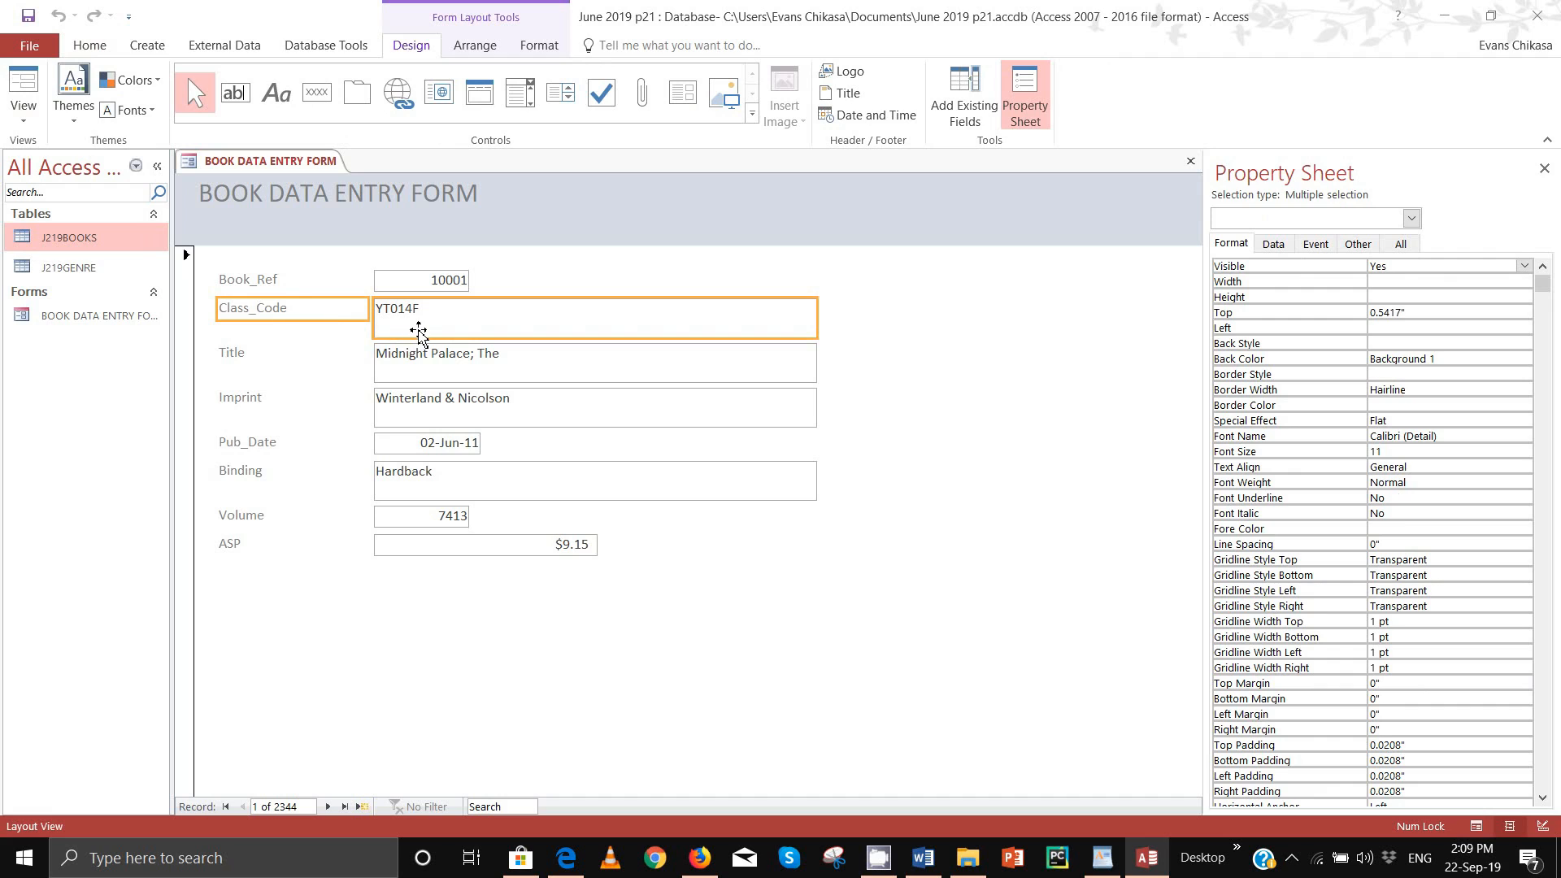
left_click(361, 340)
left_click(432, 329)
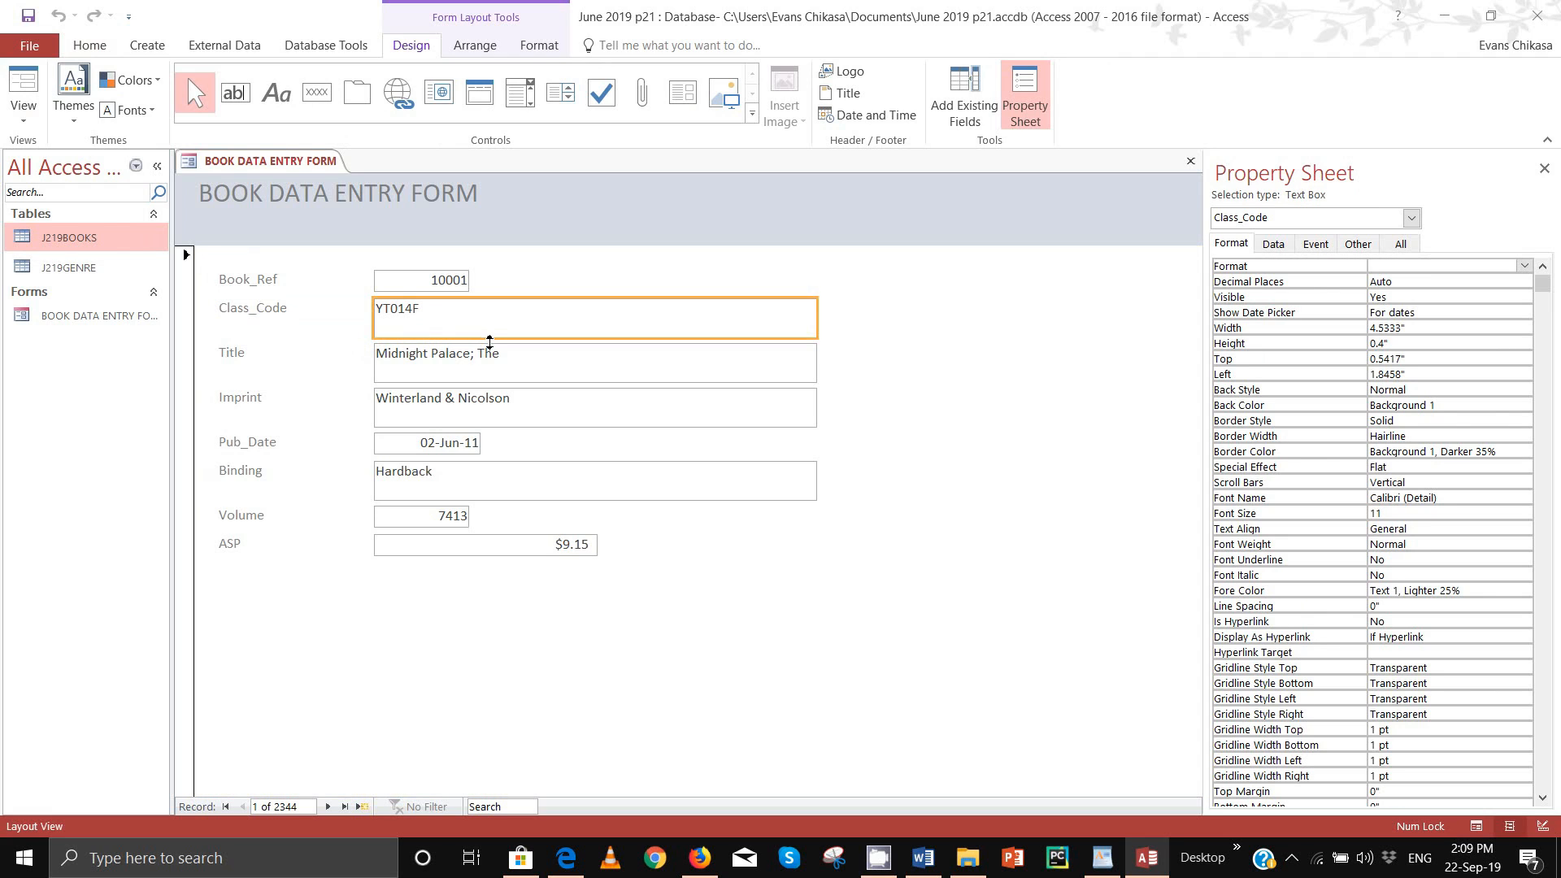
left_click_drag(492, 339, 487, 322)
left_click(265, 306)
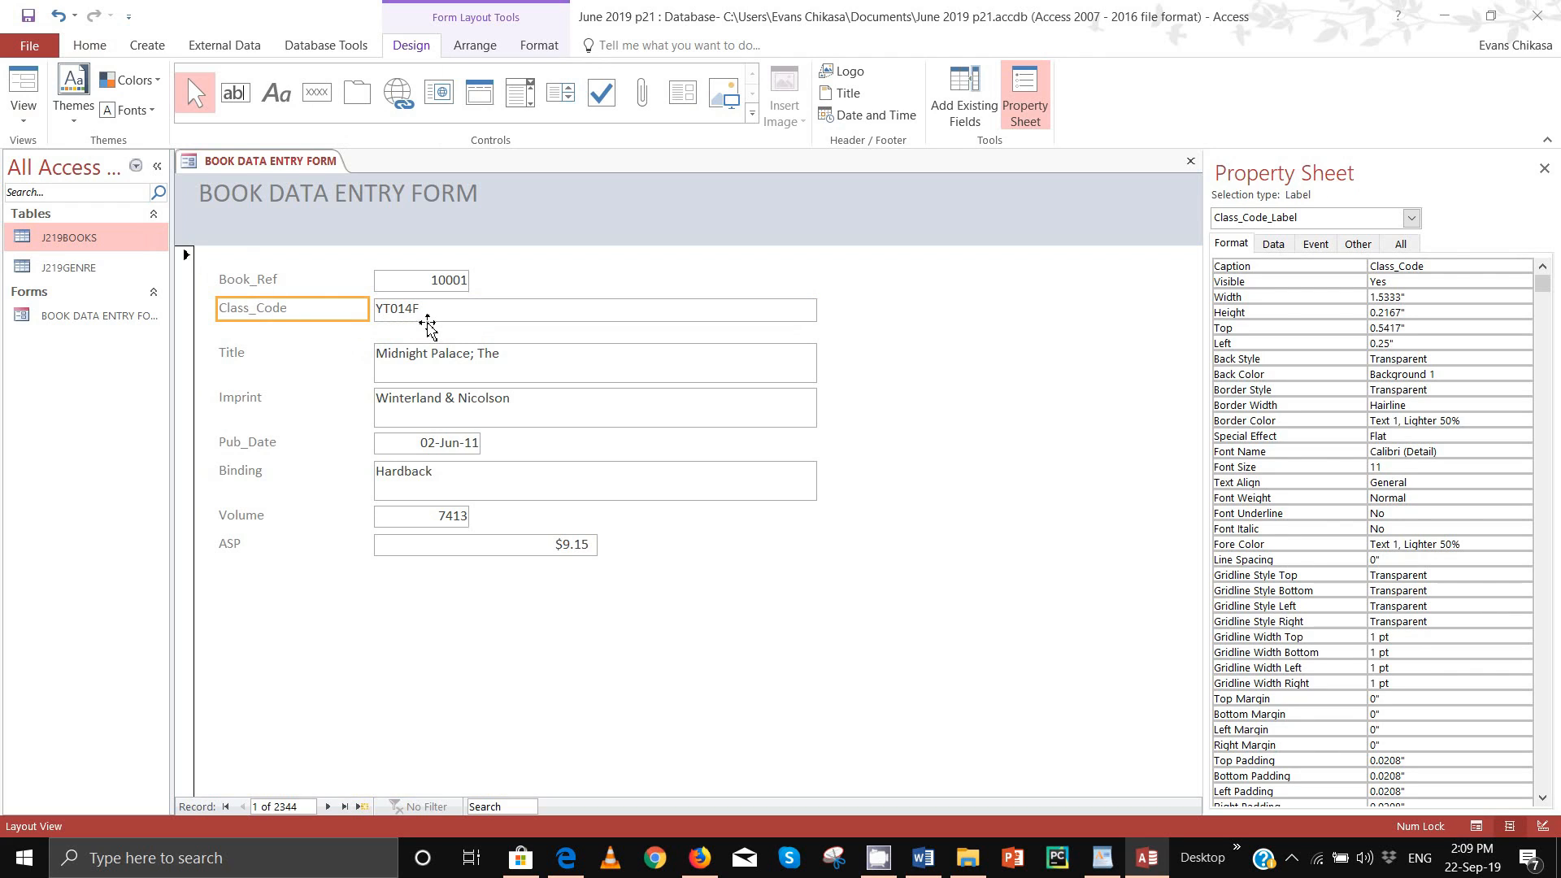
Step: Reduce the Title text box to a single line about 0.23" high
left_click(391, 355)
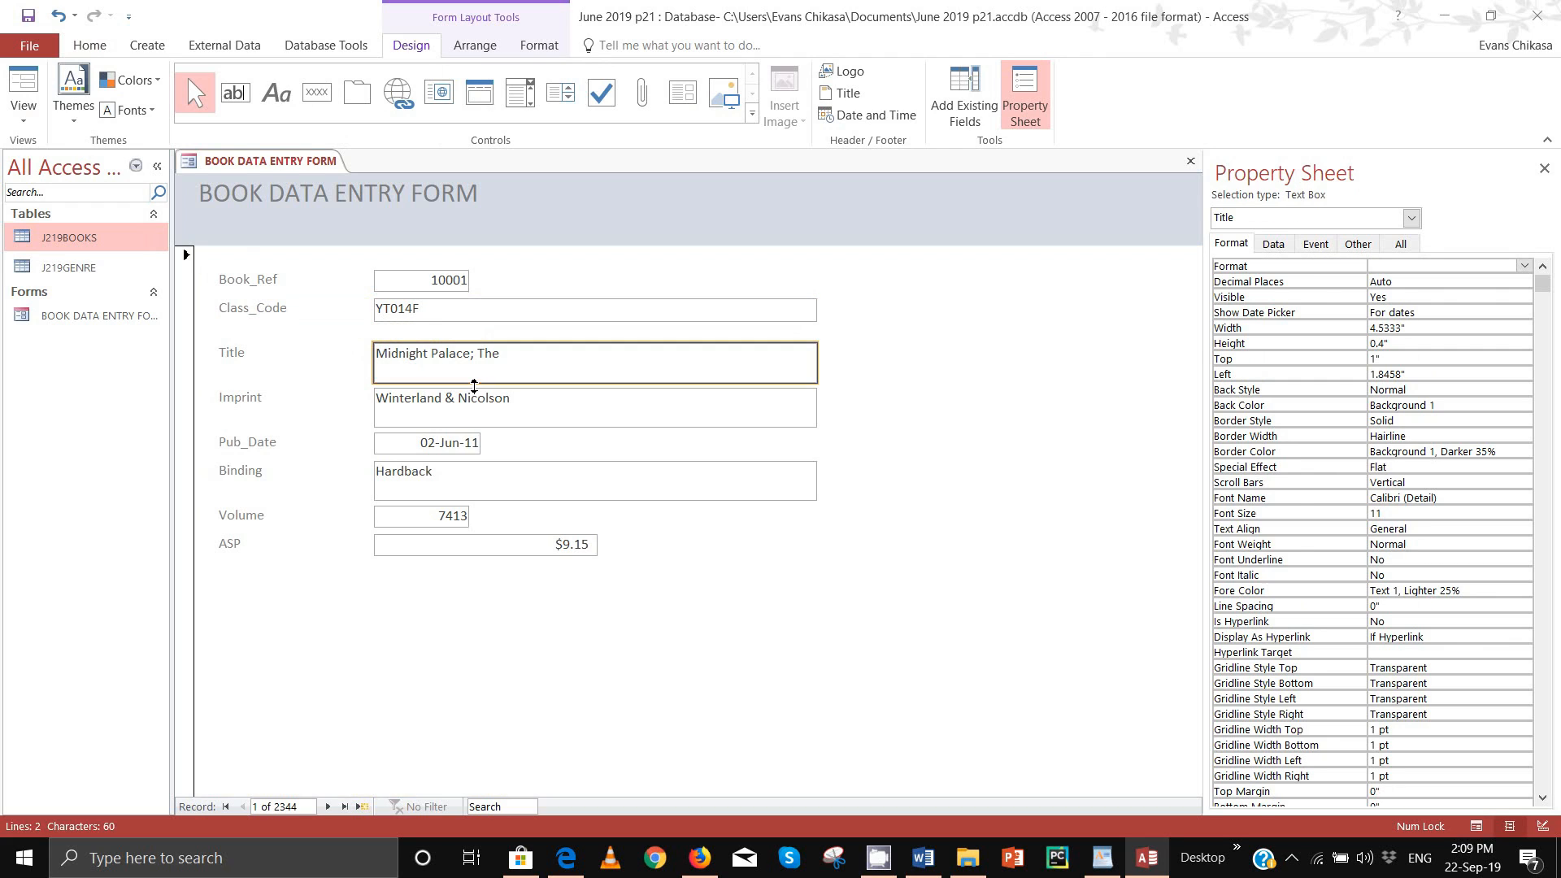
left_click_drag(474, 386, 476, 363)
left_click(229, 354)
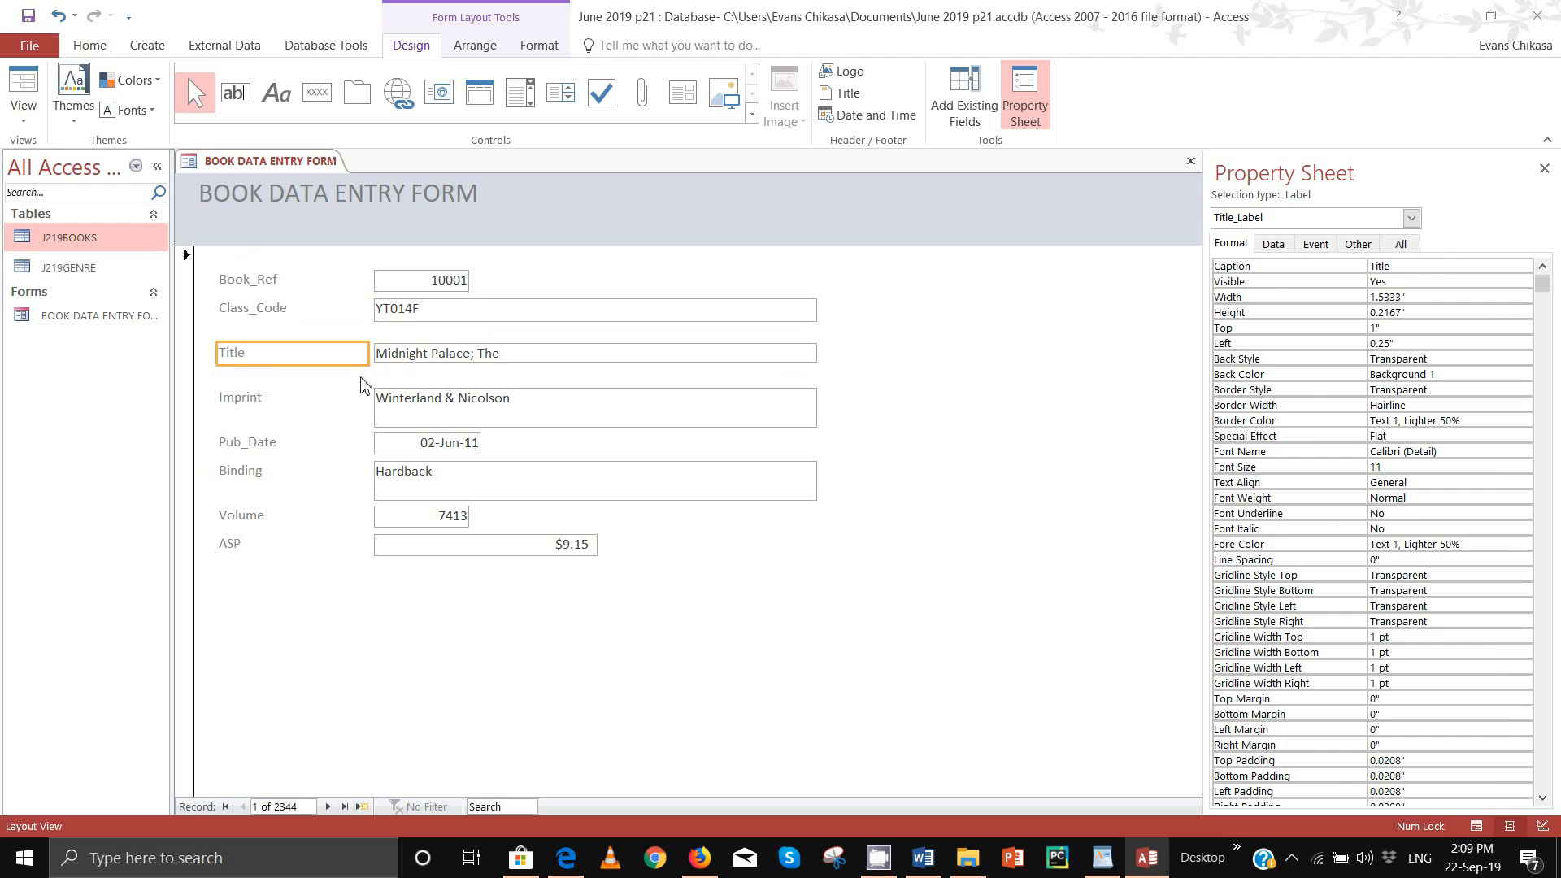
left_click(453, 358)
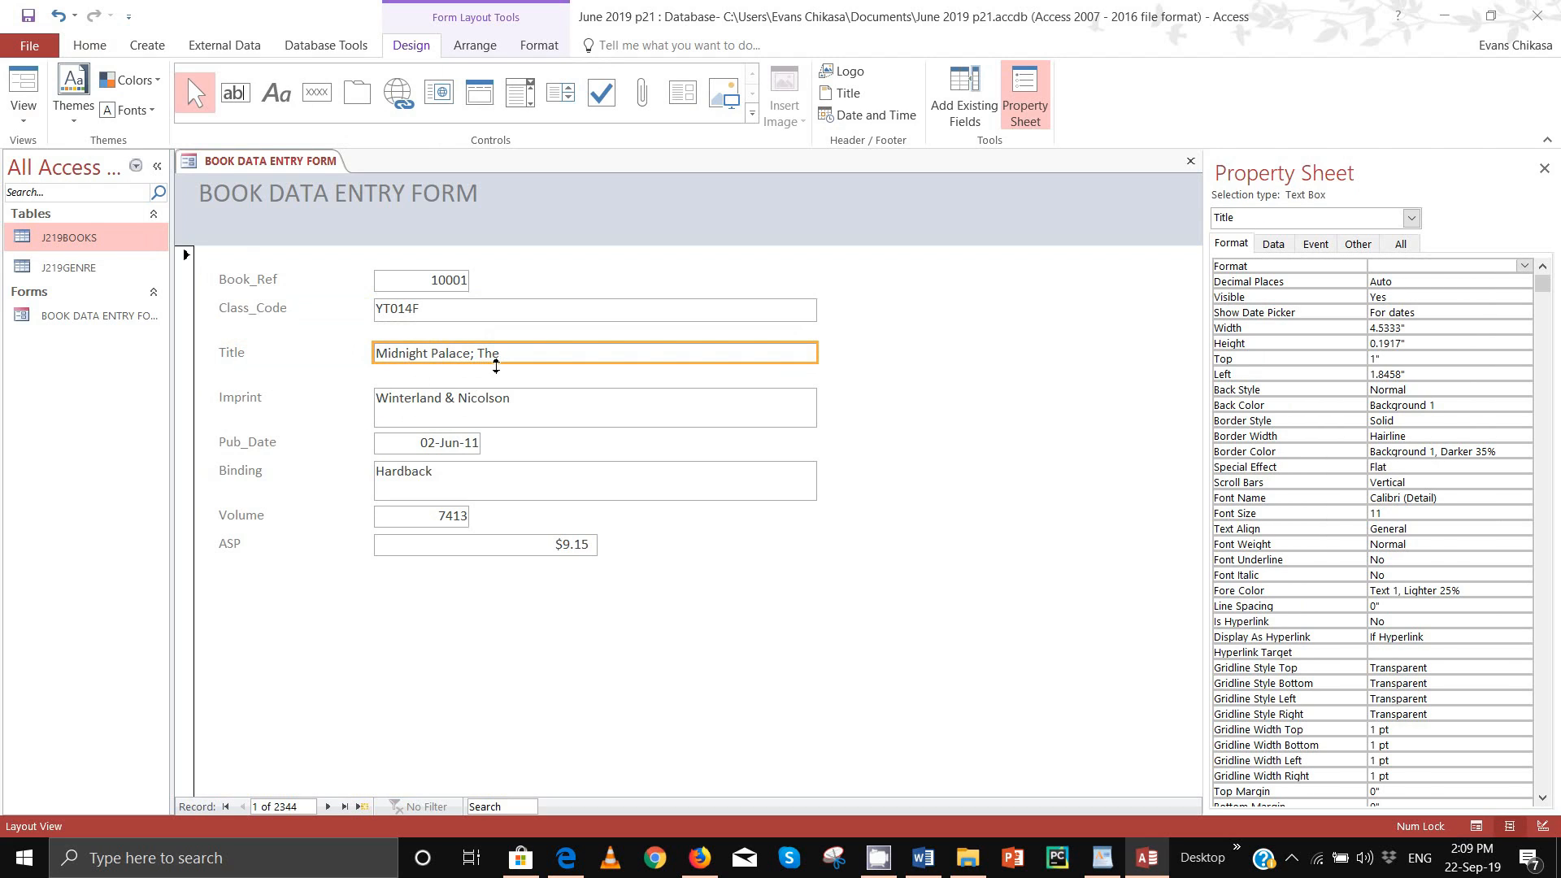
left_click(497, 366)
left_click_drag(504, 367, 492, 368)
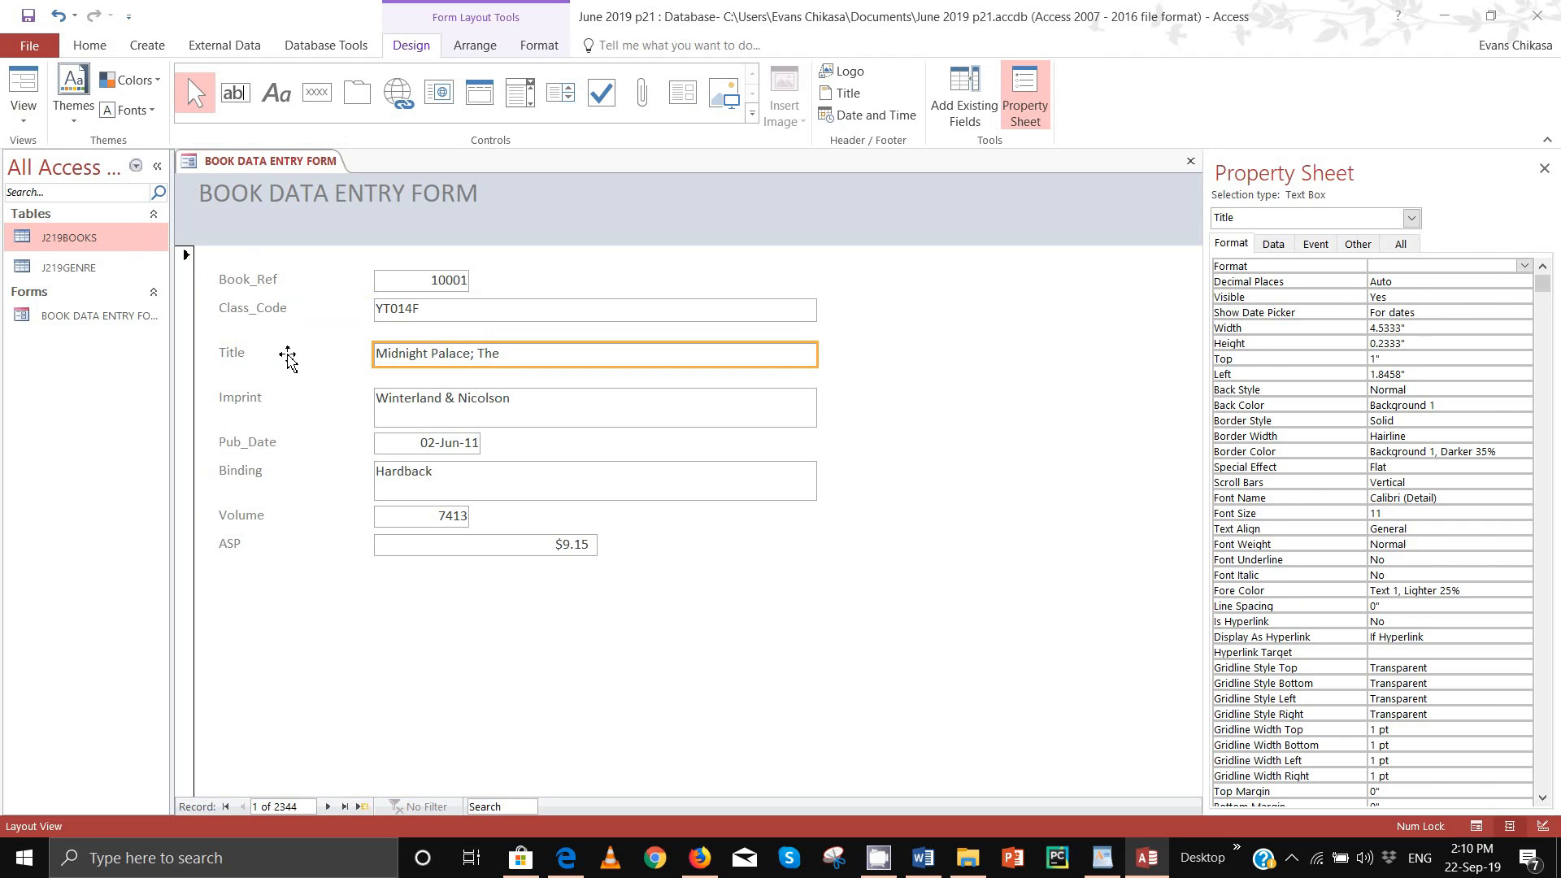
left_click(285, 354)
left_click(407, 363)
Step: Reduce the Imprint text box to about 0.19" high and the Binding text box to a single line
left_click(411, 396)
left_click_drag(516, 431, 518, 412)
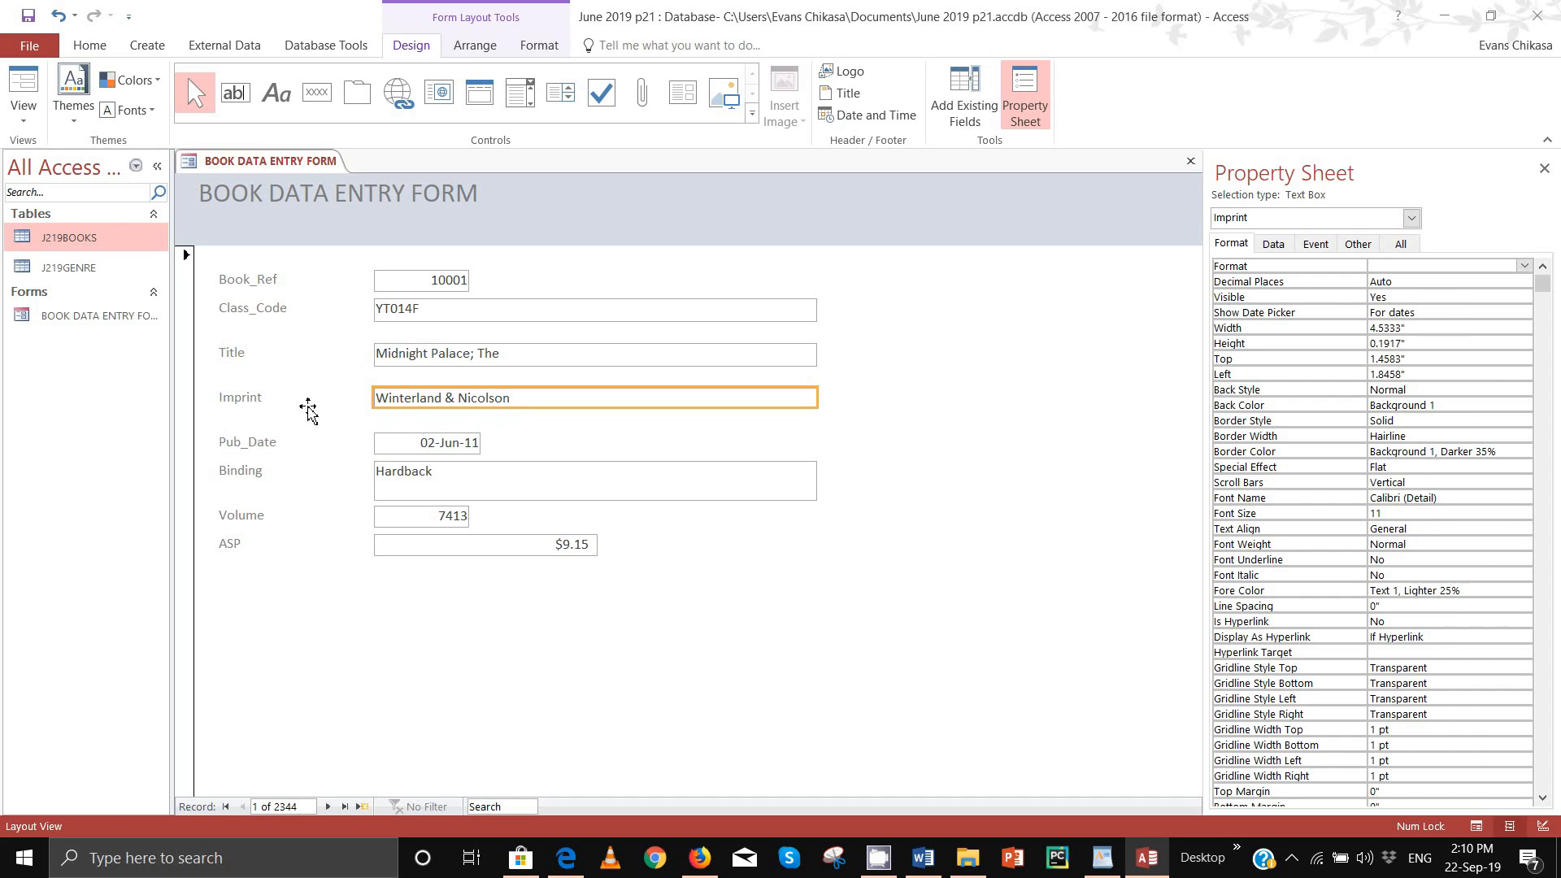
left_click(273, 445)
left_click(262, 399)
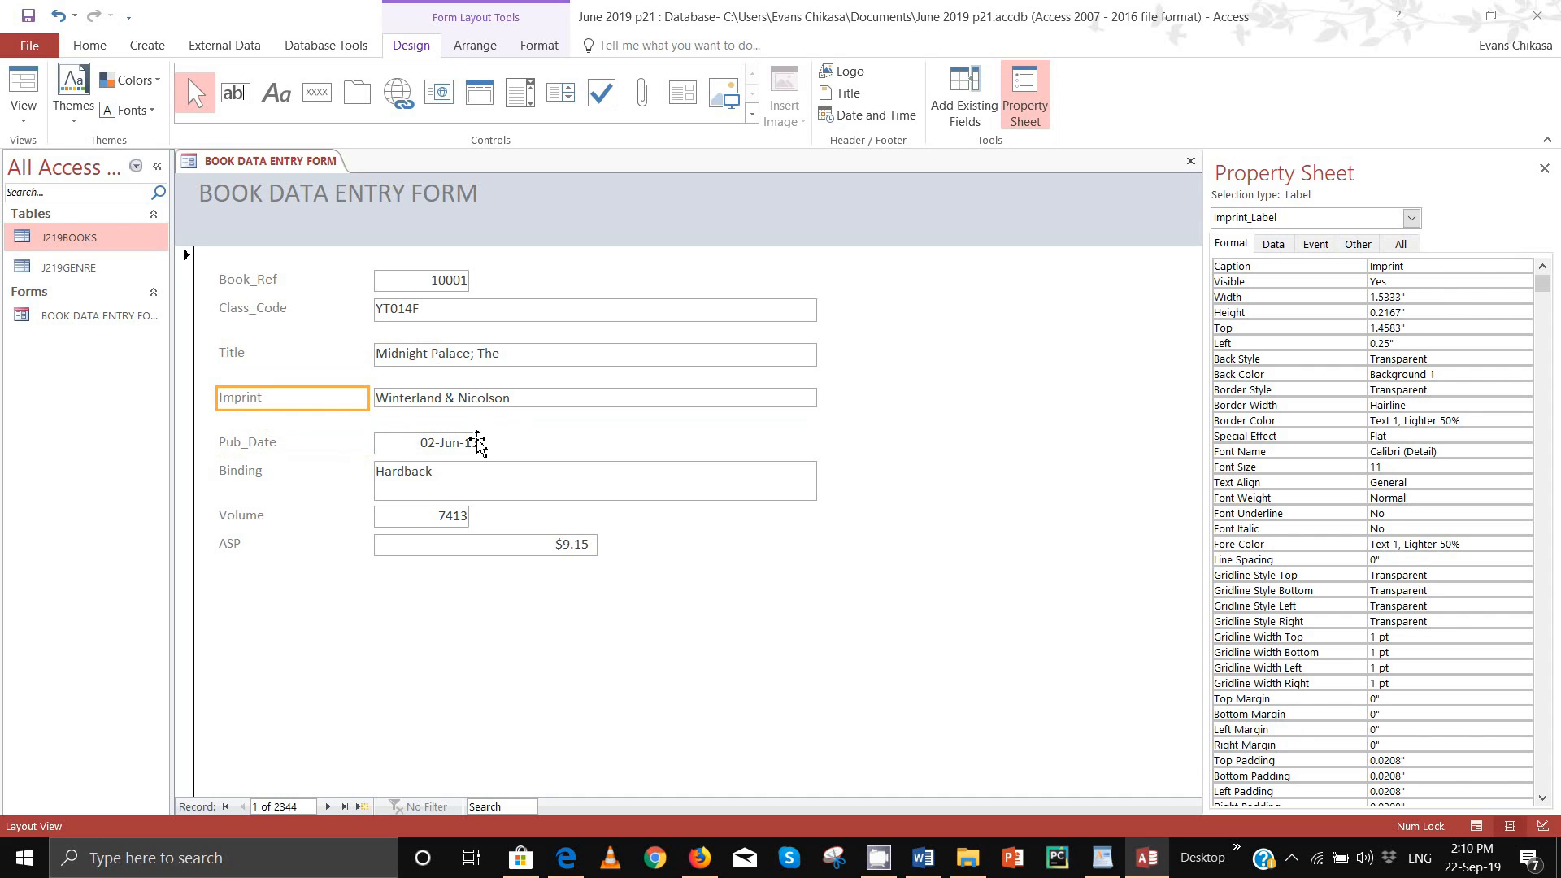
left_click(417, 489)
left_click_drag(511, 503, 504, 482)
left_click(429, 548)
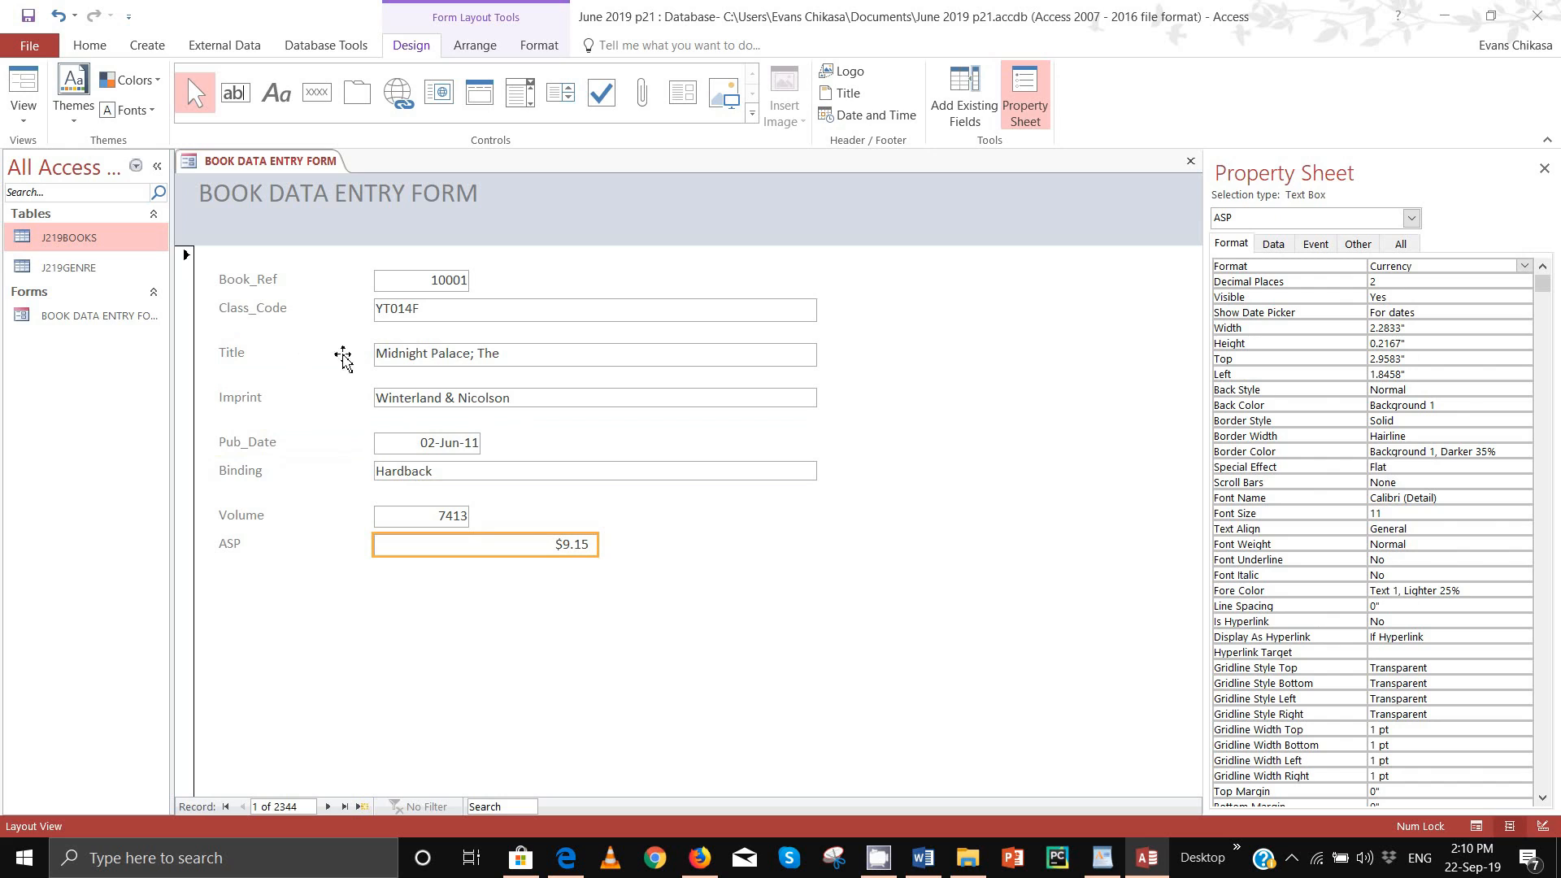
Step: Move the Title label and text box together up to 0.875" from the top, closer to the Class_Code row
left_click(235, 350)
left_click(261, 355)
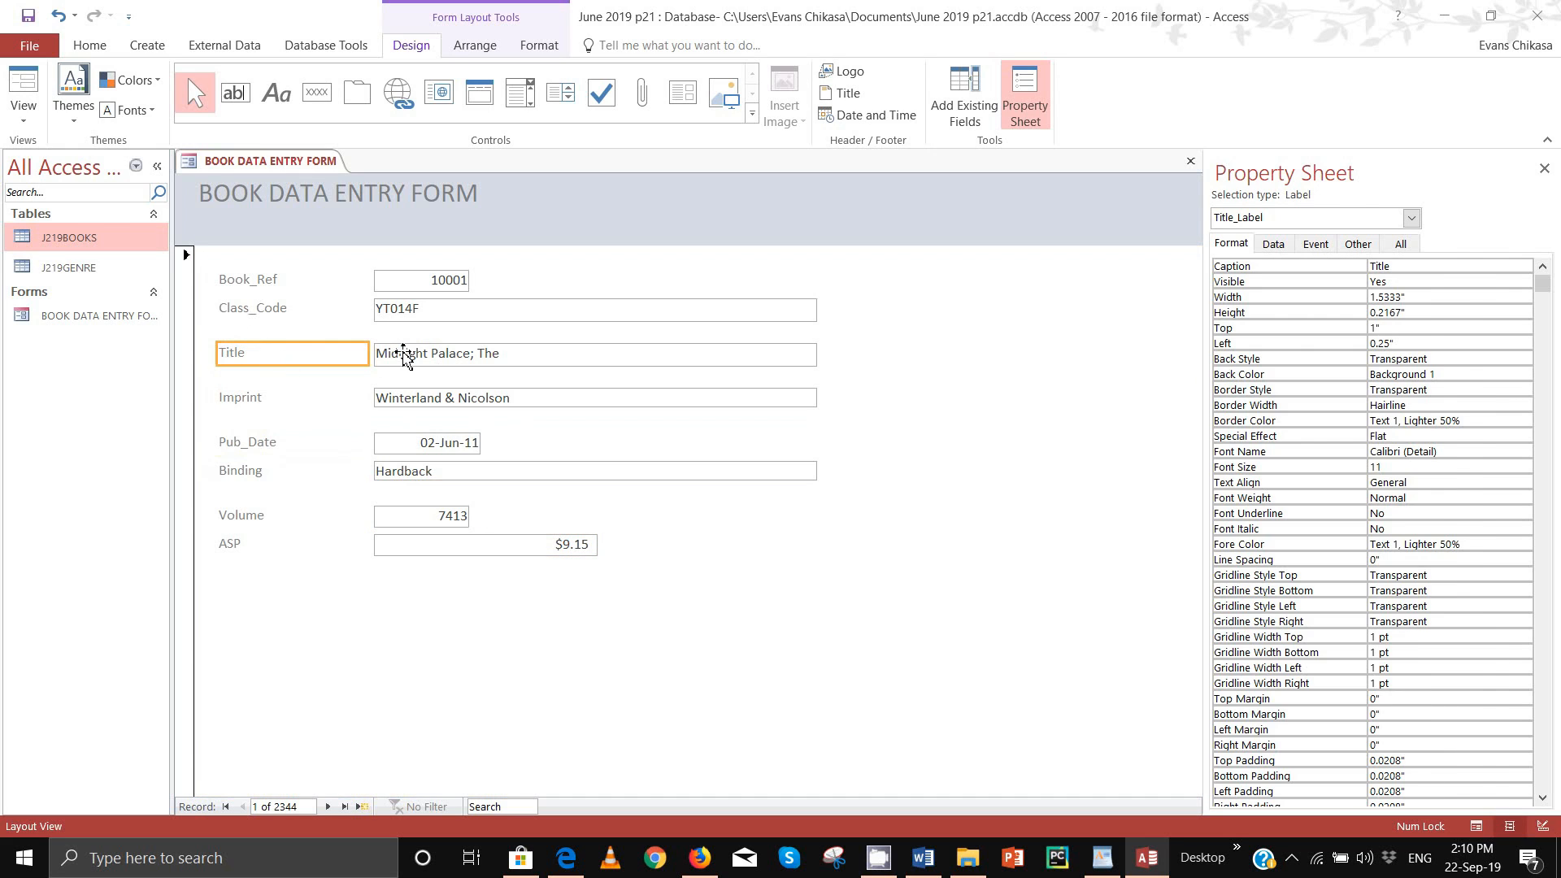
left_click(409, 358, "shift")
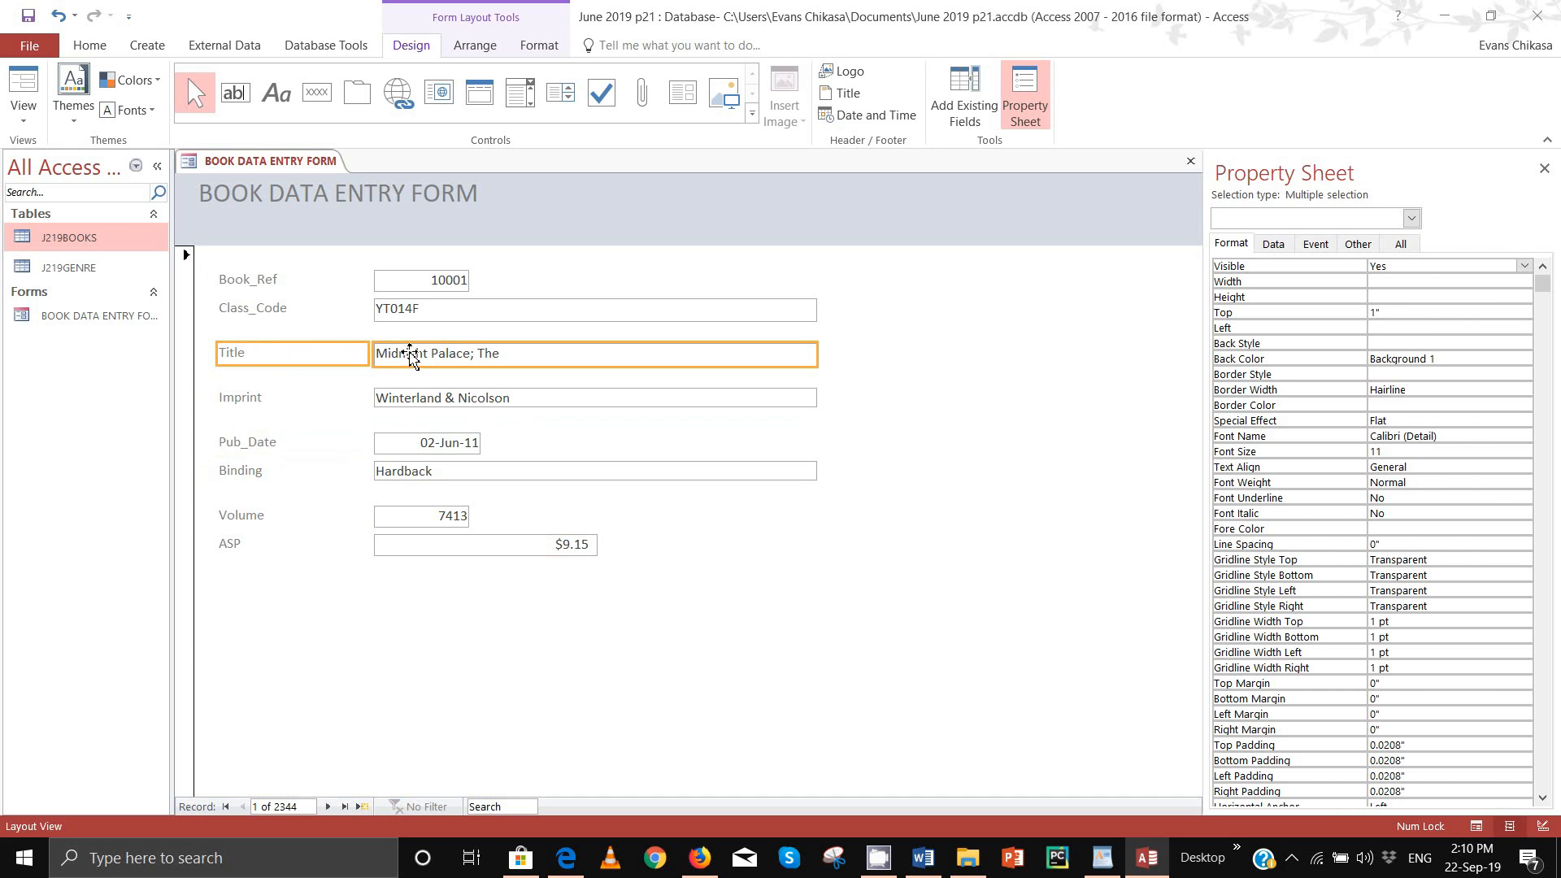
key("Up")
key("Up")
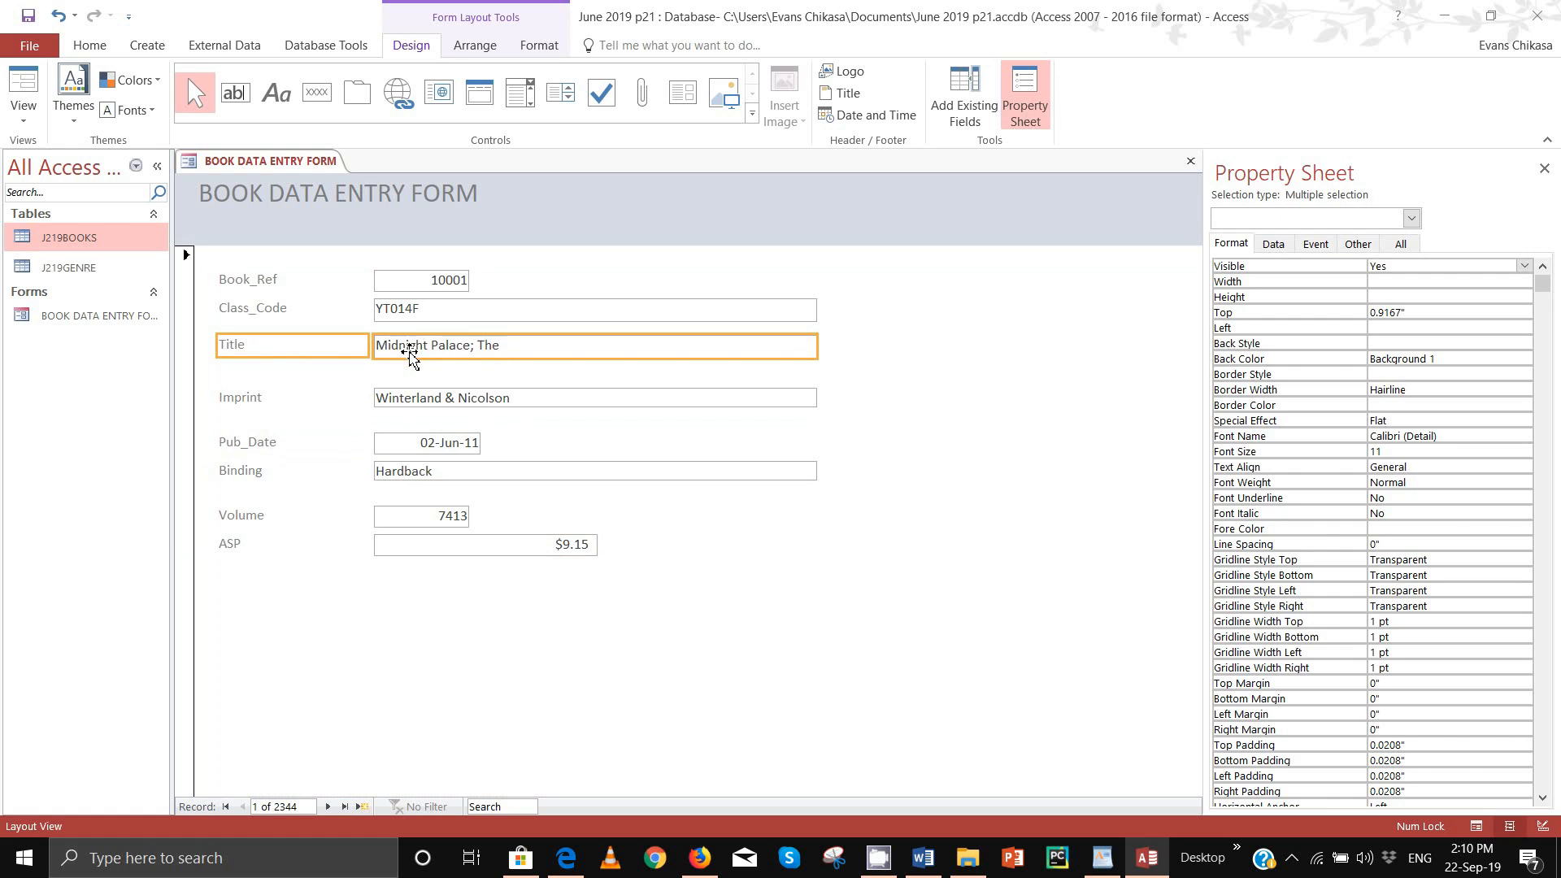
key("Up")
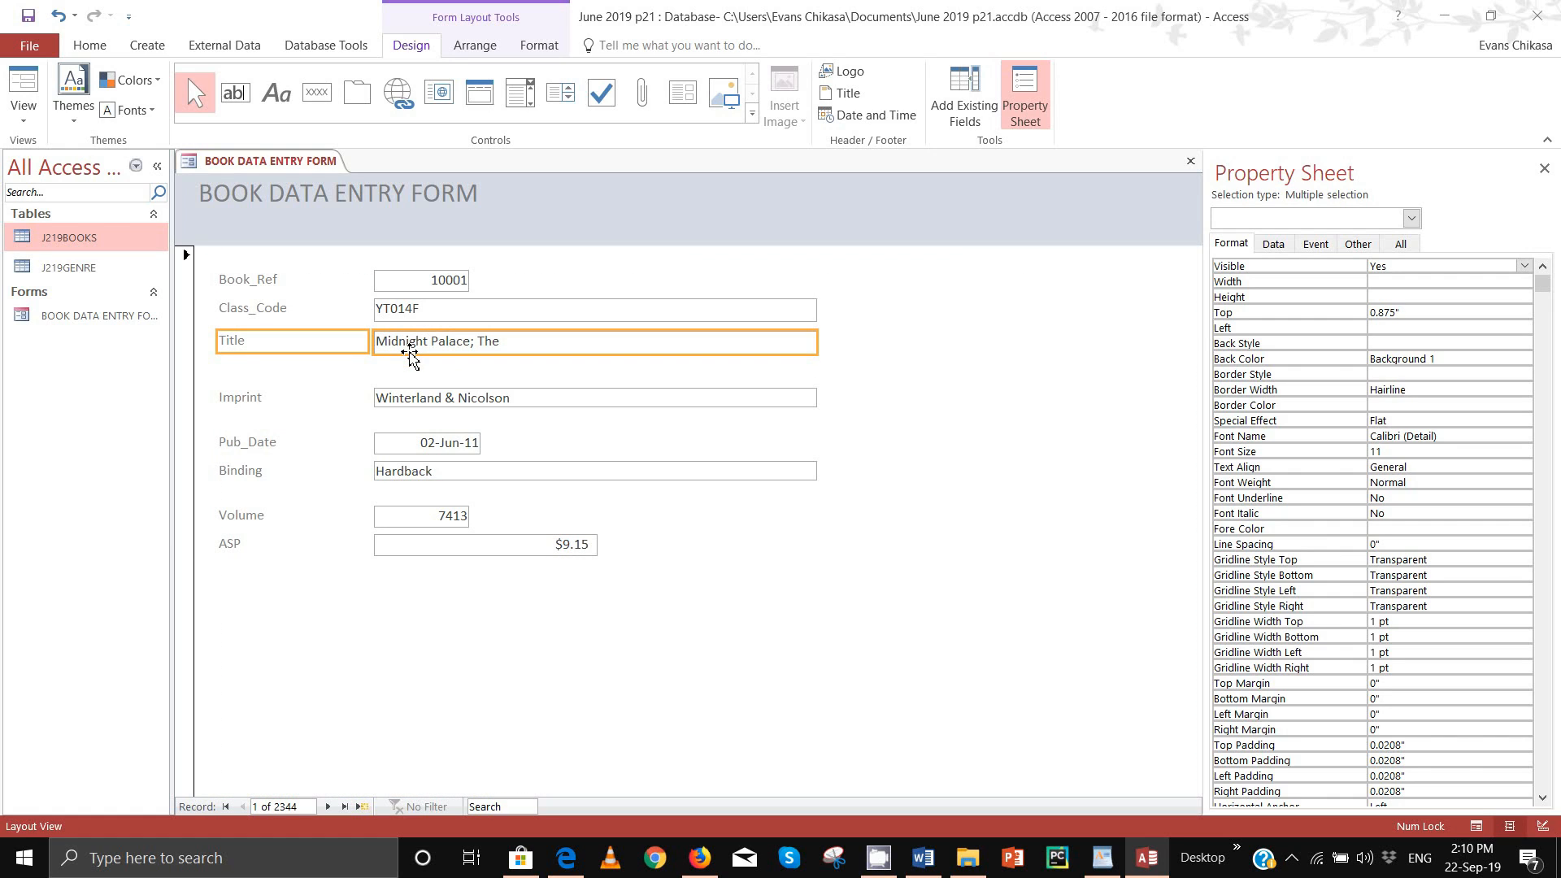
Step: Move the Imprint label and text box together up to about 1.17" from the top, just below the Title row
left_click(266, 398)
left_click(396, 399, "shift")
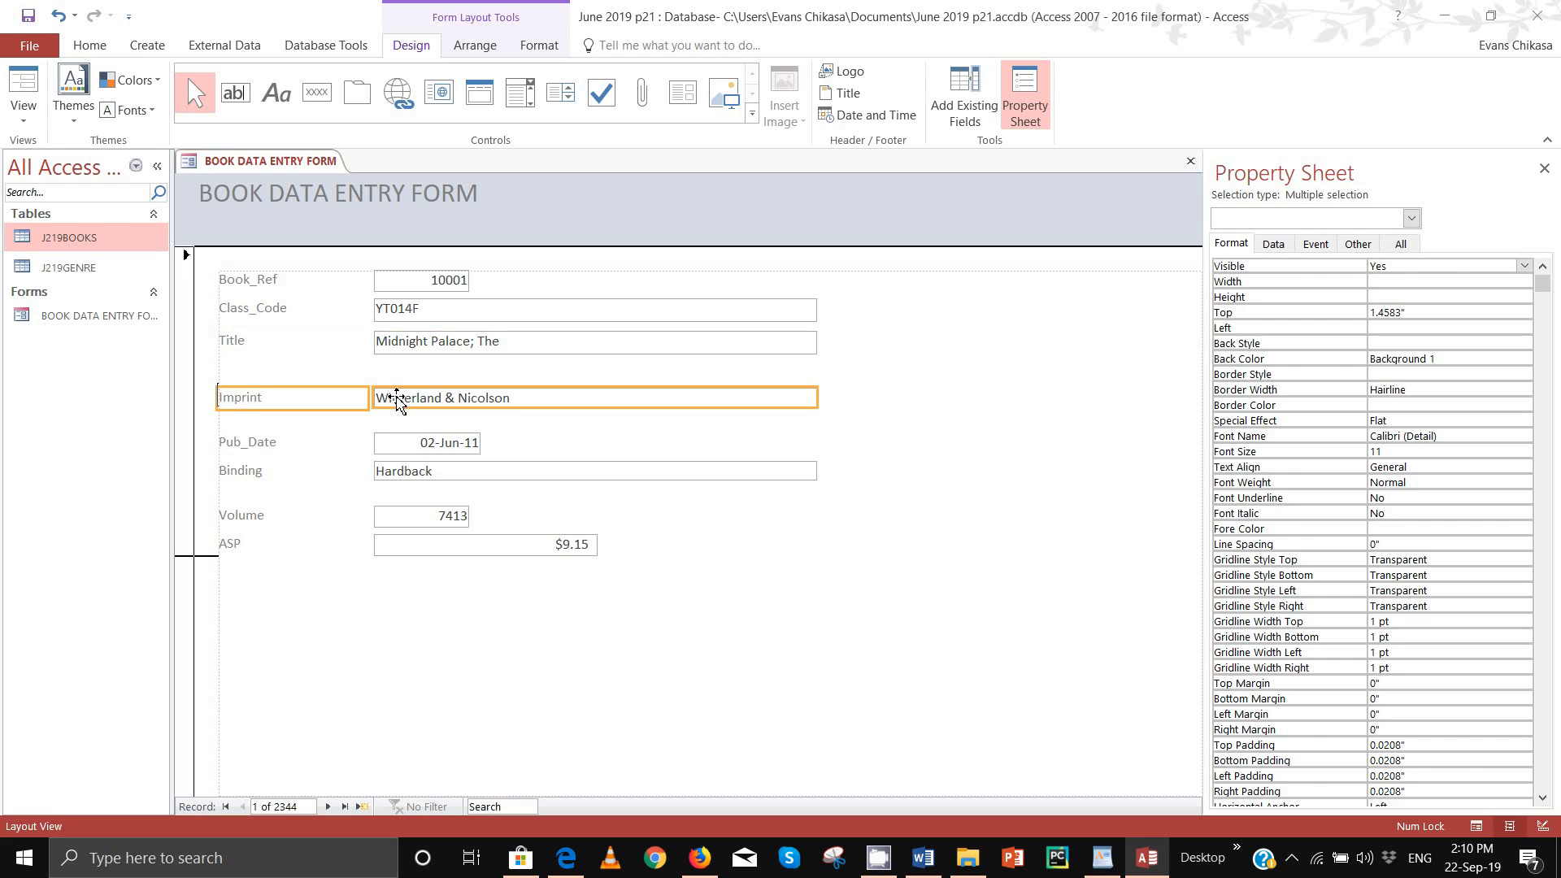
key("Up")
key("Up")
key("Up")
key("Up")
key("Up")
key("Up")
key("Up")
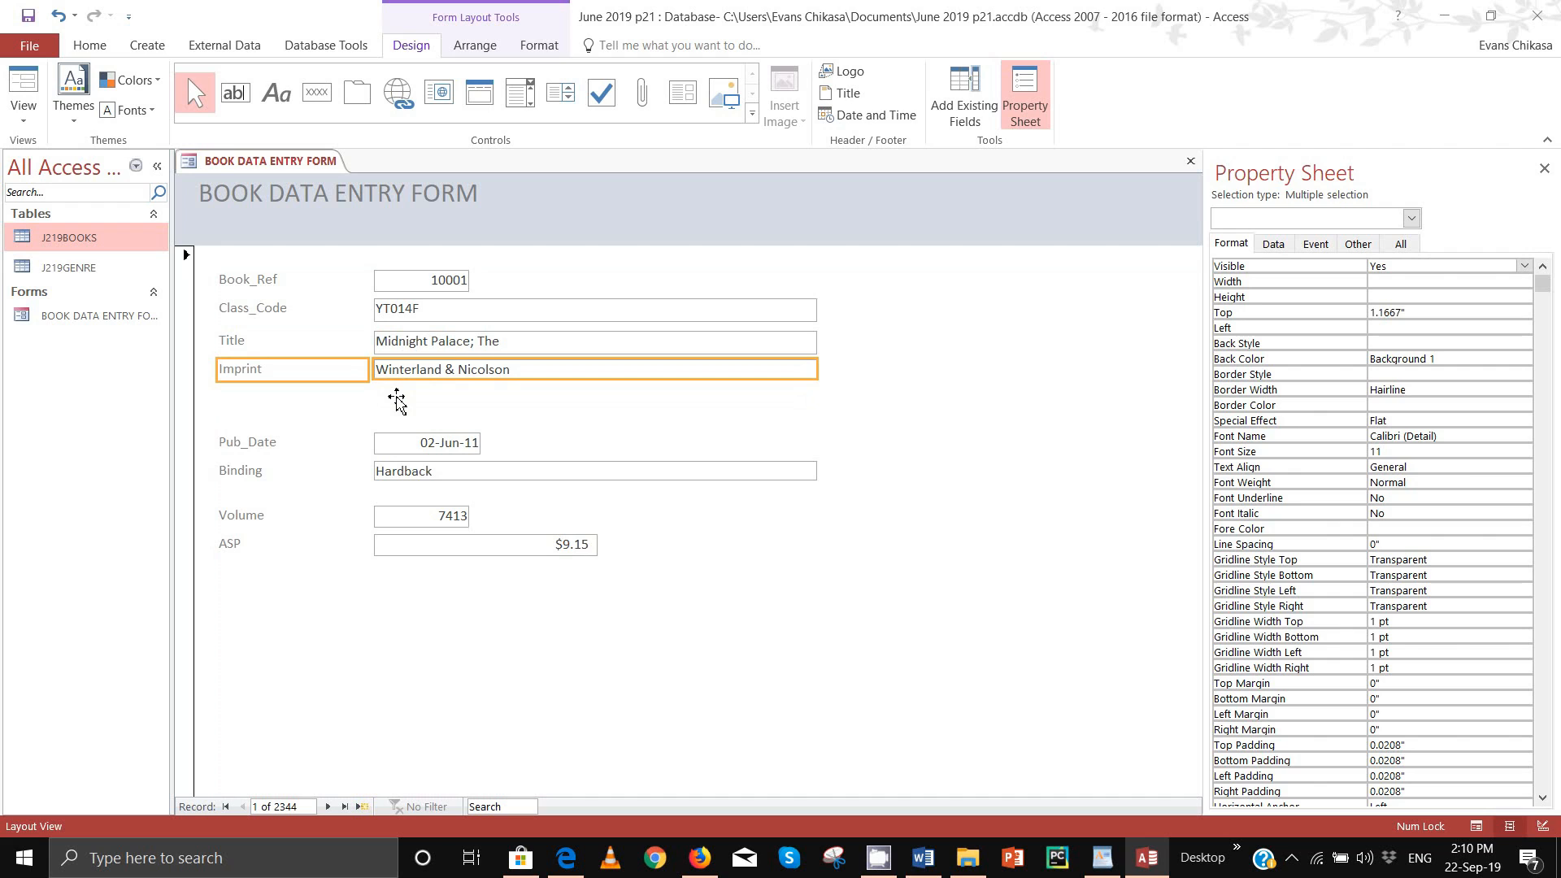
Step: Move the Pub_Date label and text box together up to about 1.46" from the top, just below the Imprint row
left_click(271, 446)
left_click(451, 450, "shift")
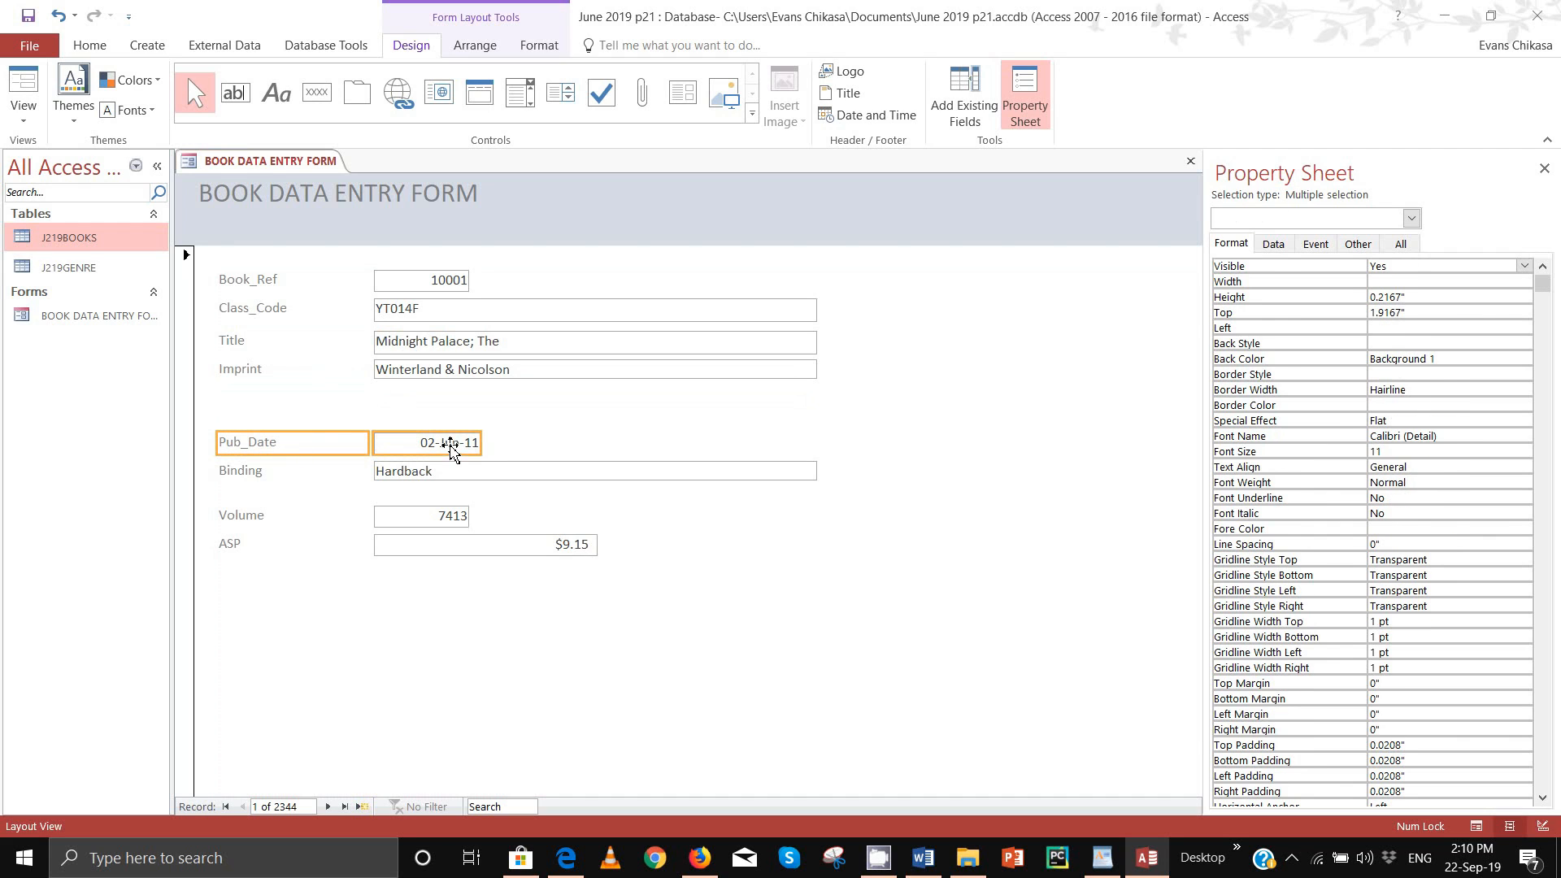
key("Up")
key("Up")
key("Up")
key("Up")
key("Up")
key("Up")
key("Up")
key("Up")
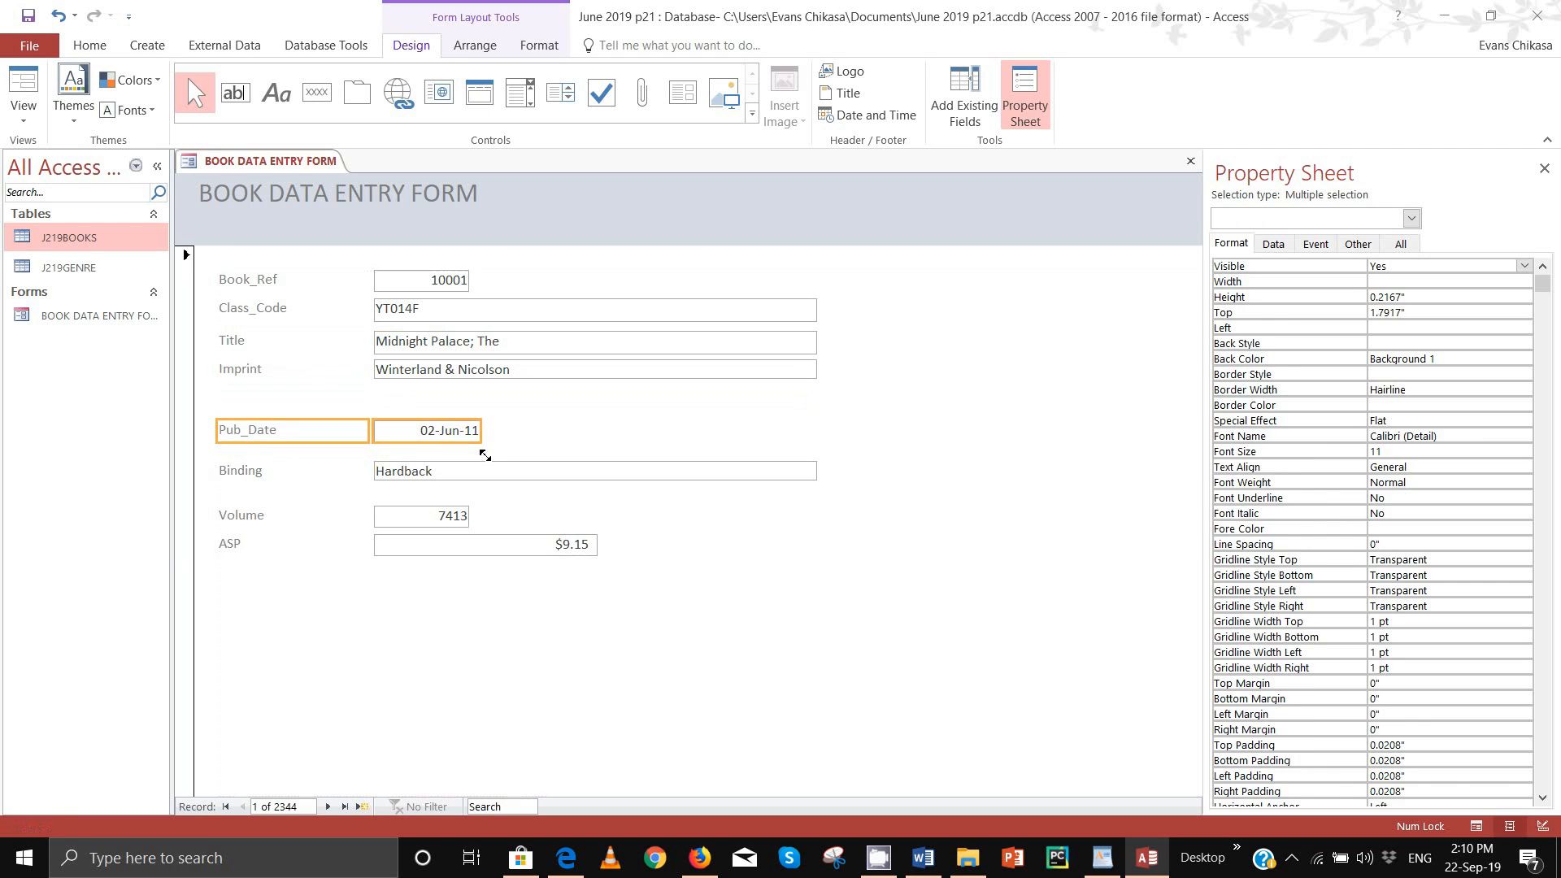
key("Up")
key("Up")
key("Up")
key("Up")
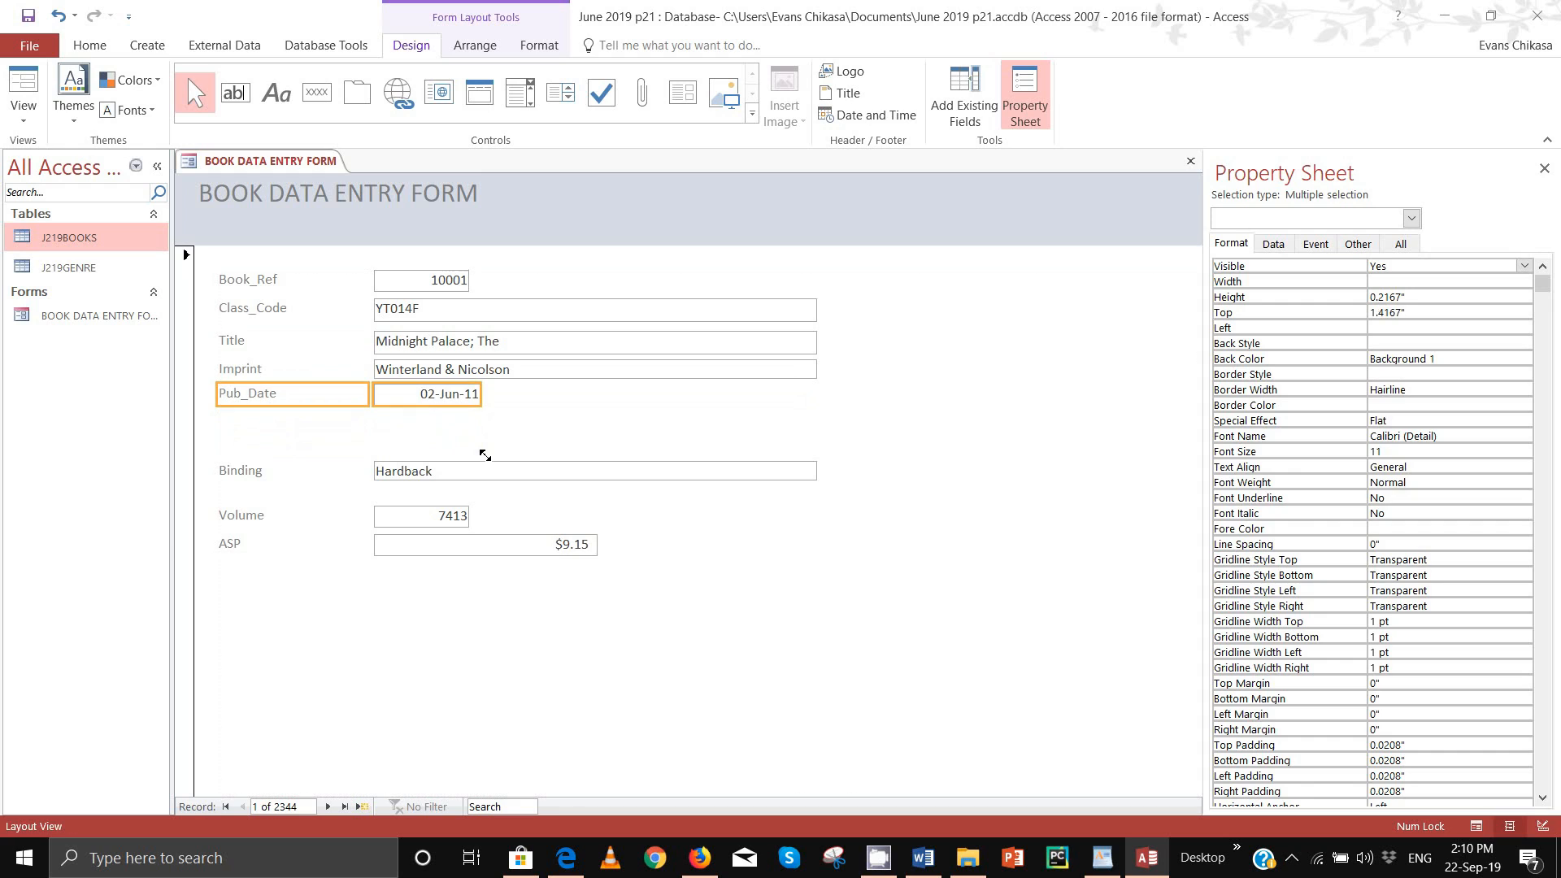
key("Down")
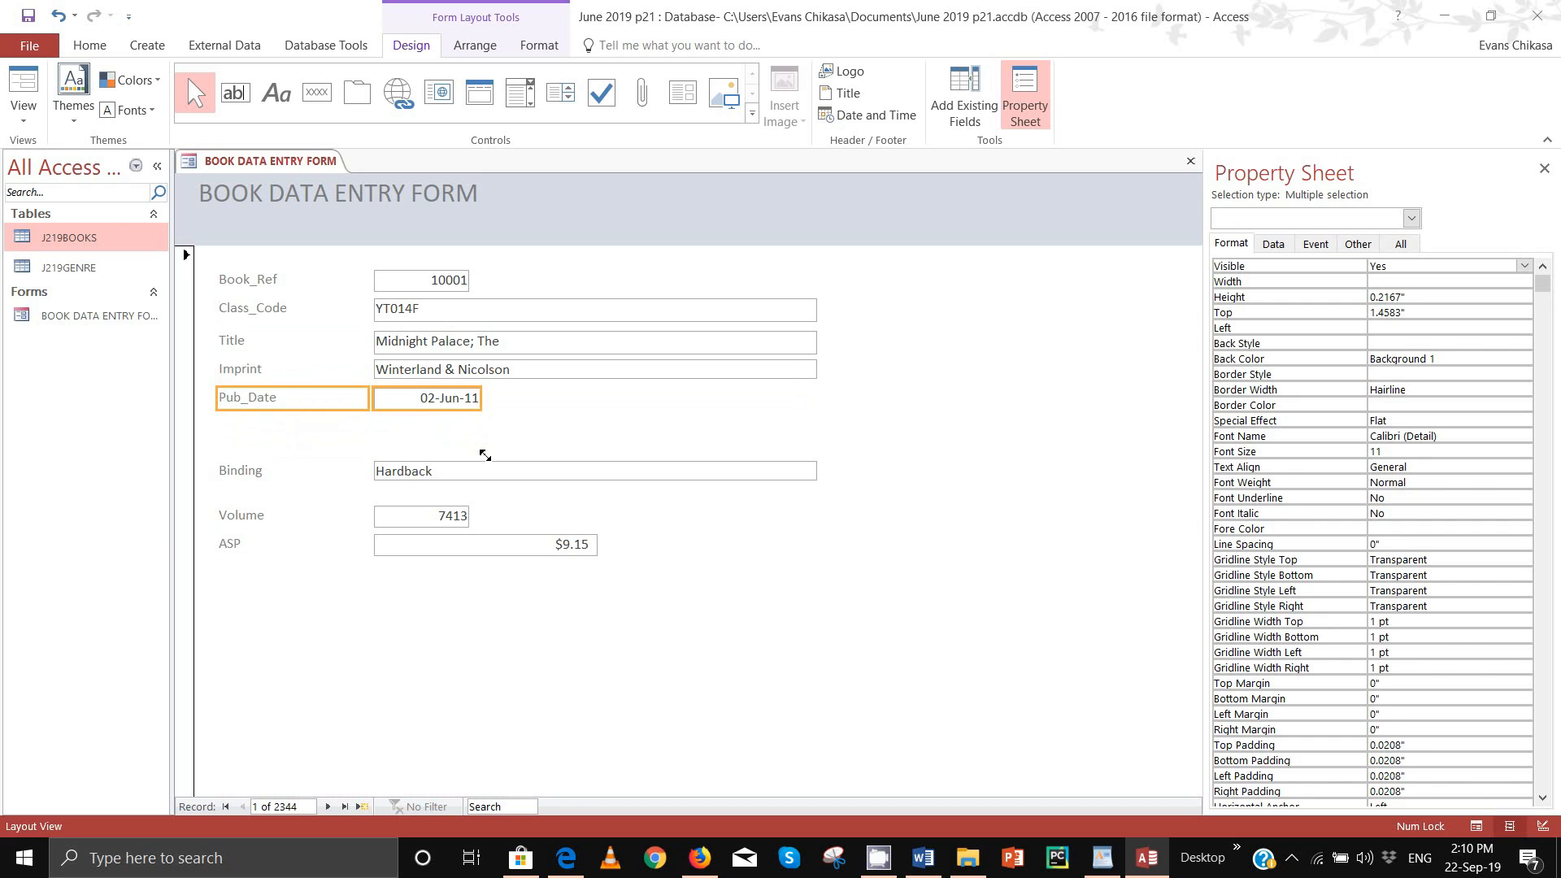
Step: Lower the Imprint label and text box slightly, and move the Pub_Date label and text box down to 1.5" from the top
left_click(453, 370)
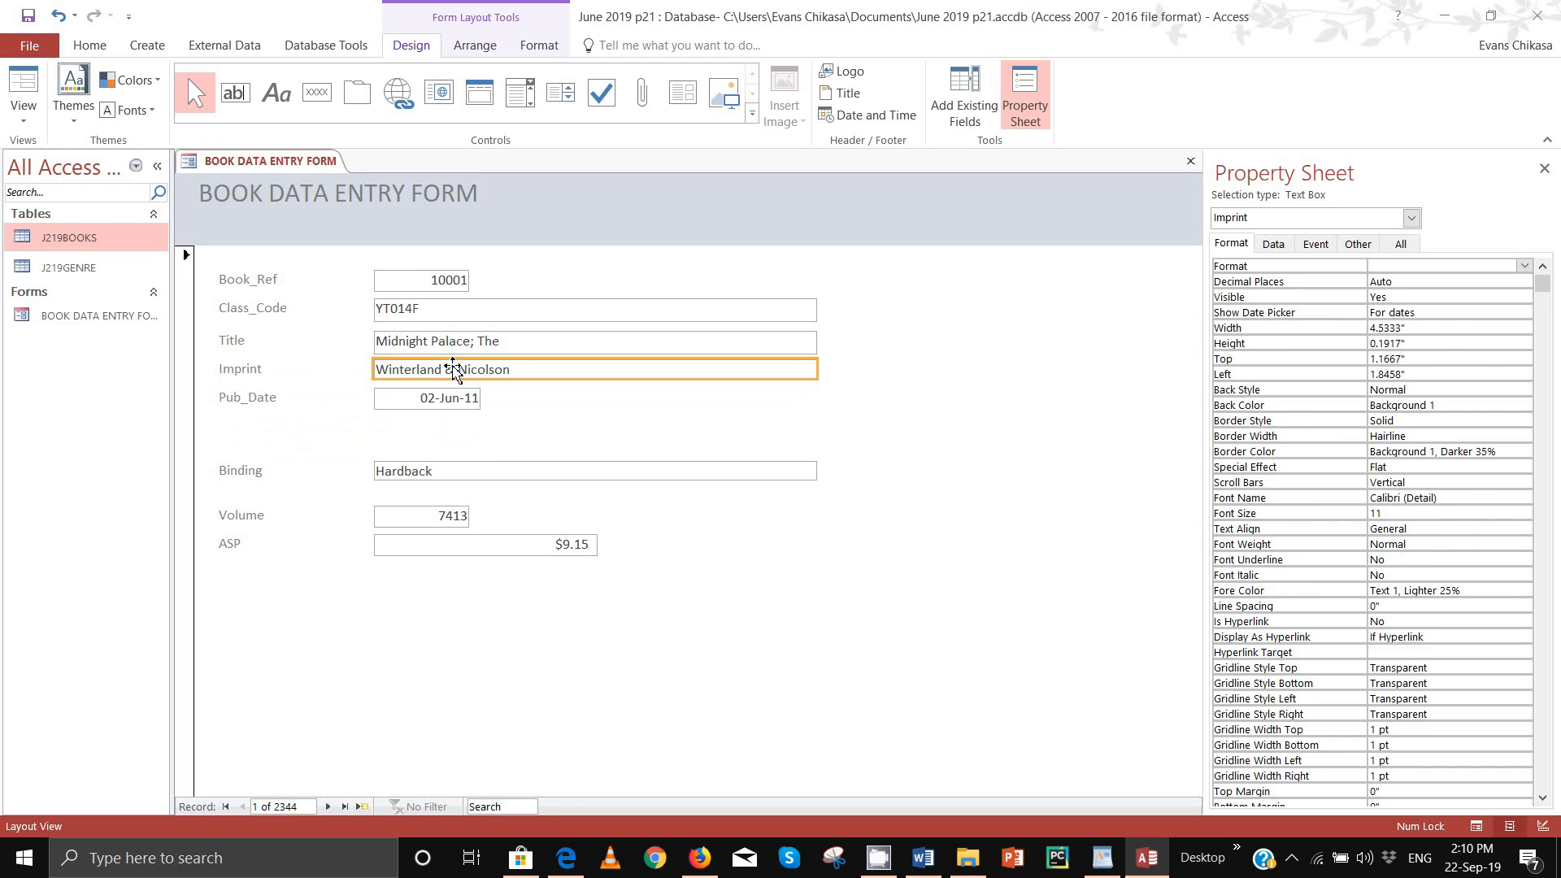
left_click(233, 370, "shift")
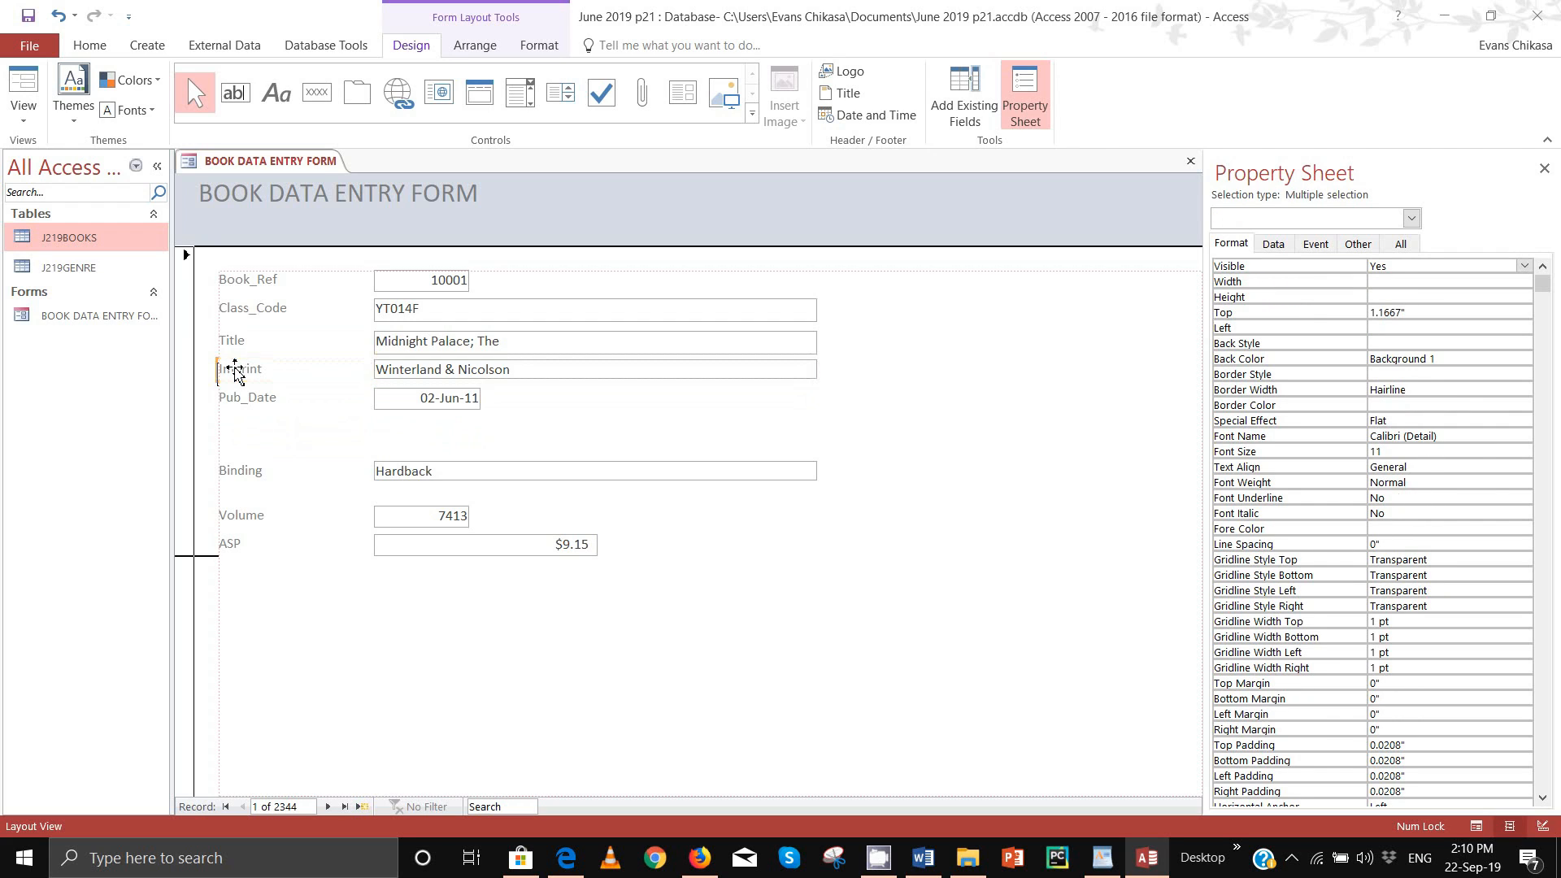
left_click_drag(235, 370, 235, 374)
left_click(244, 397)
left_click(400, 400, "shift")
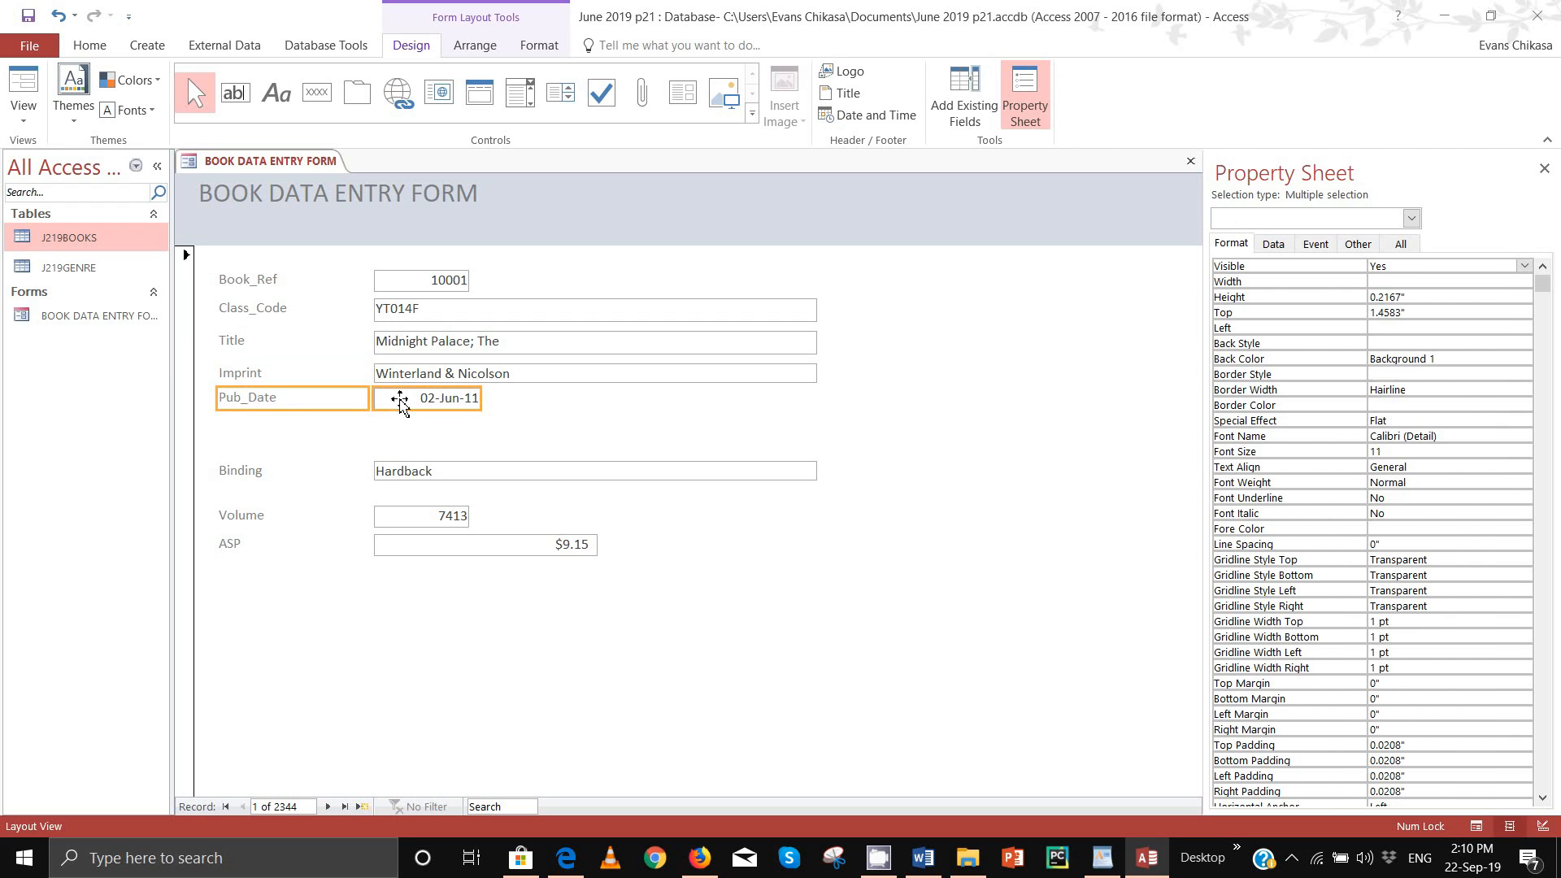
left_click_drag(400, 400, 429, 384)
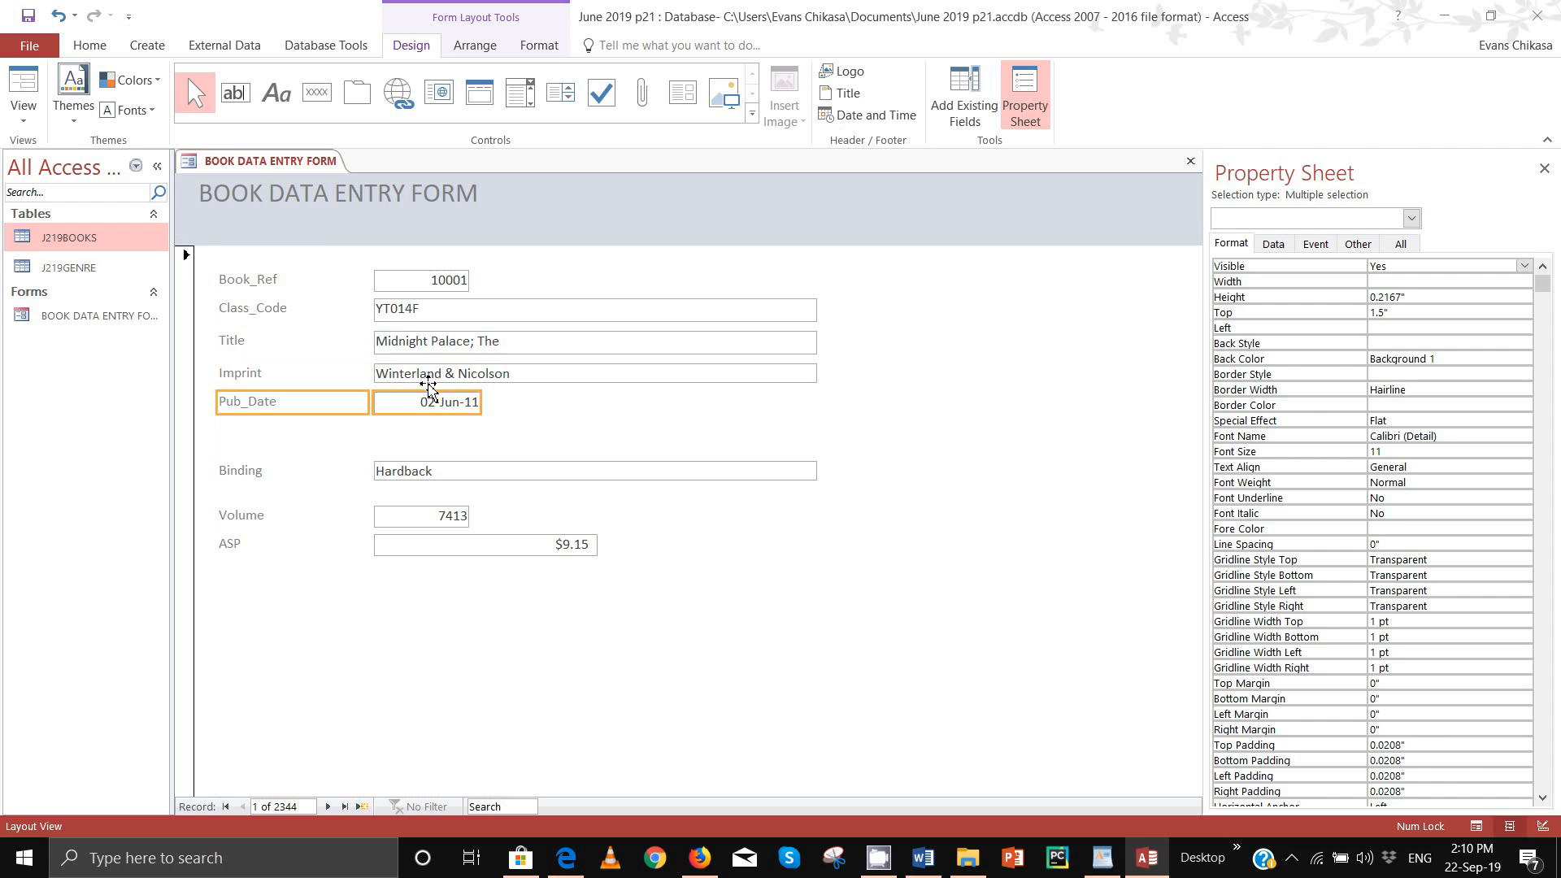
Step: Move the Binding label and text box together up to about 1.83" from the top, just below the Pub_Date row
left_click(270, 474)
left_click(418, 471, "shift")
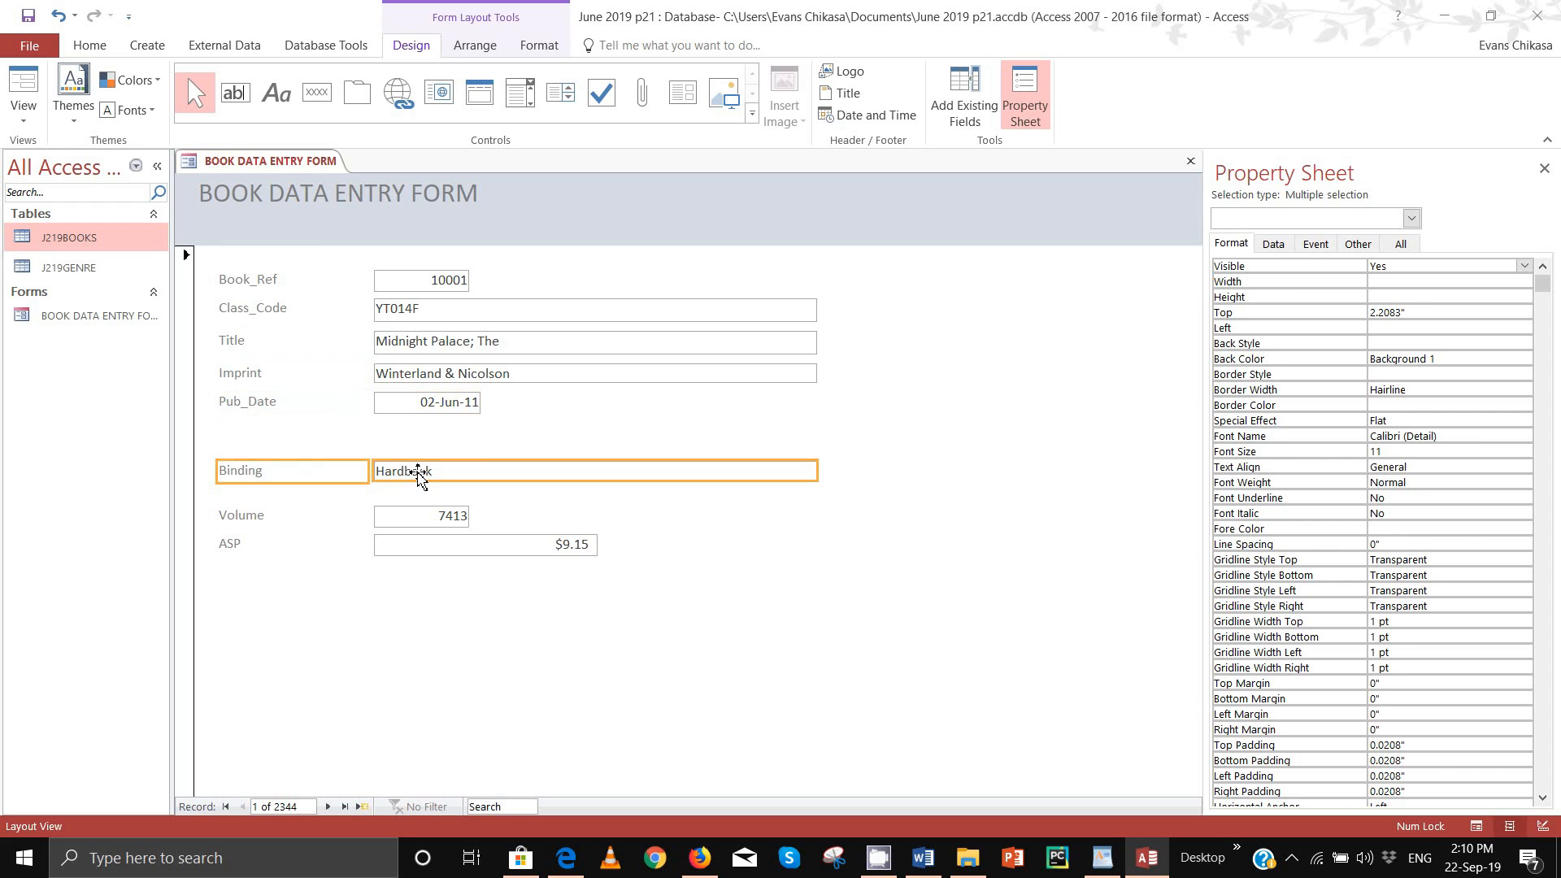
left_click_drag(418, 474, 413, 450)
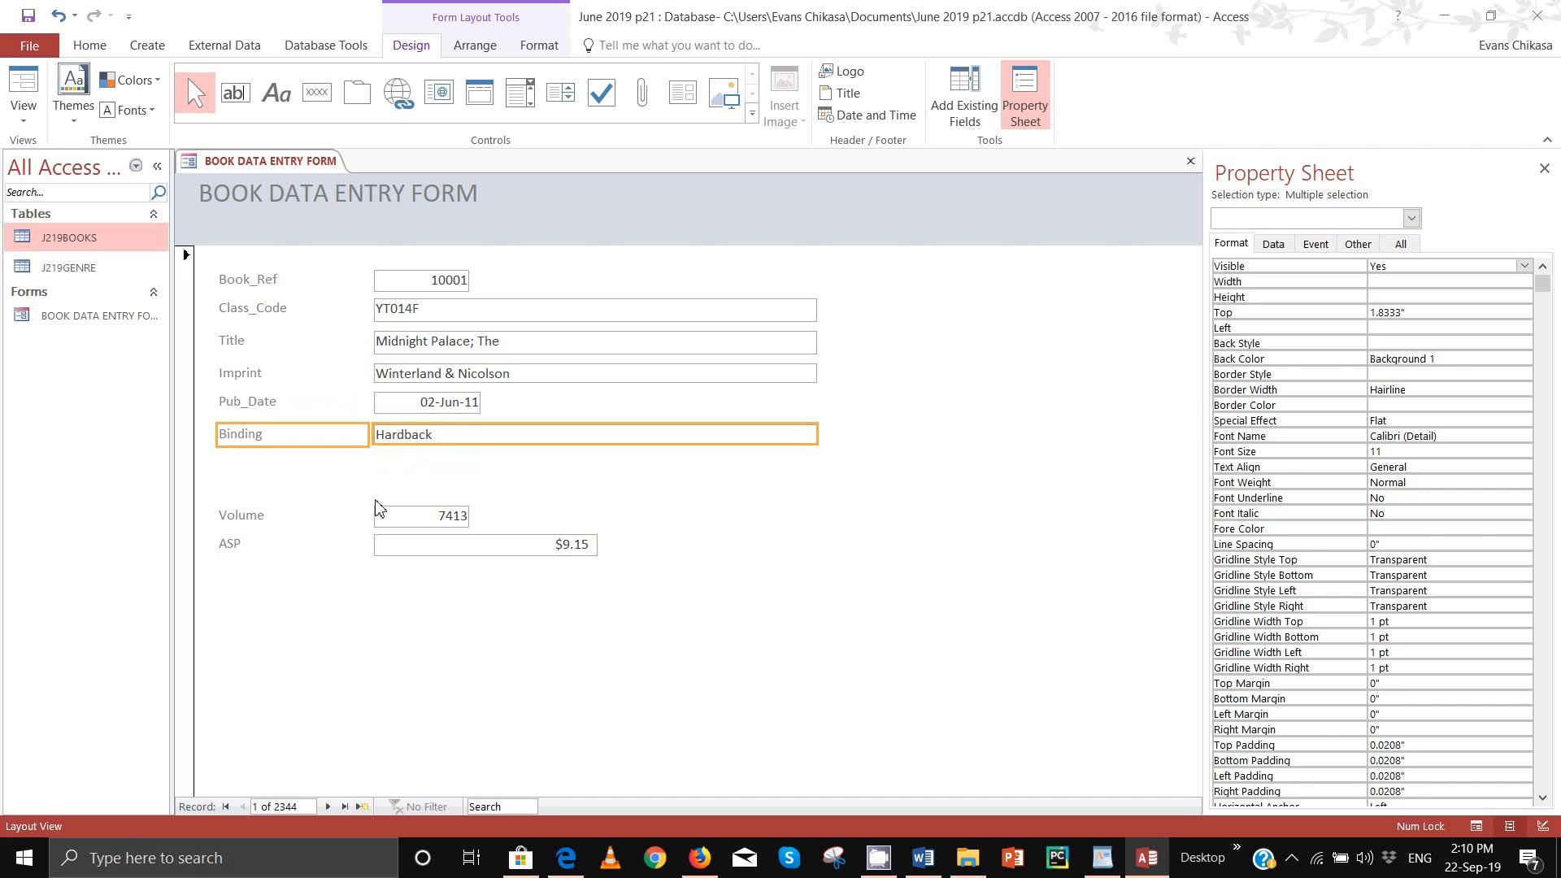
Step: Move the Volume label and text box together up to about 2.17" from the top, just below the Binding row
left_click(265, 512)
left_click(415, 513, "shift")
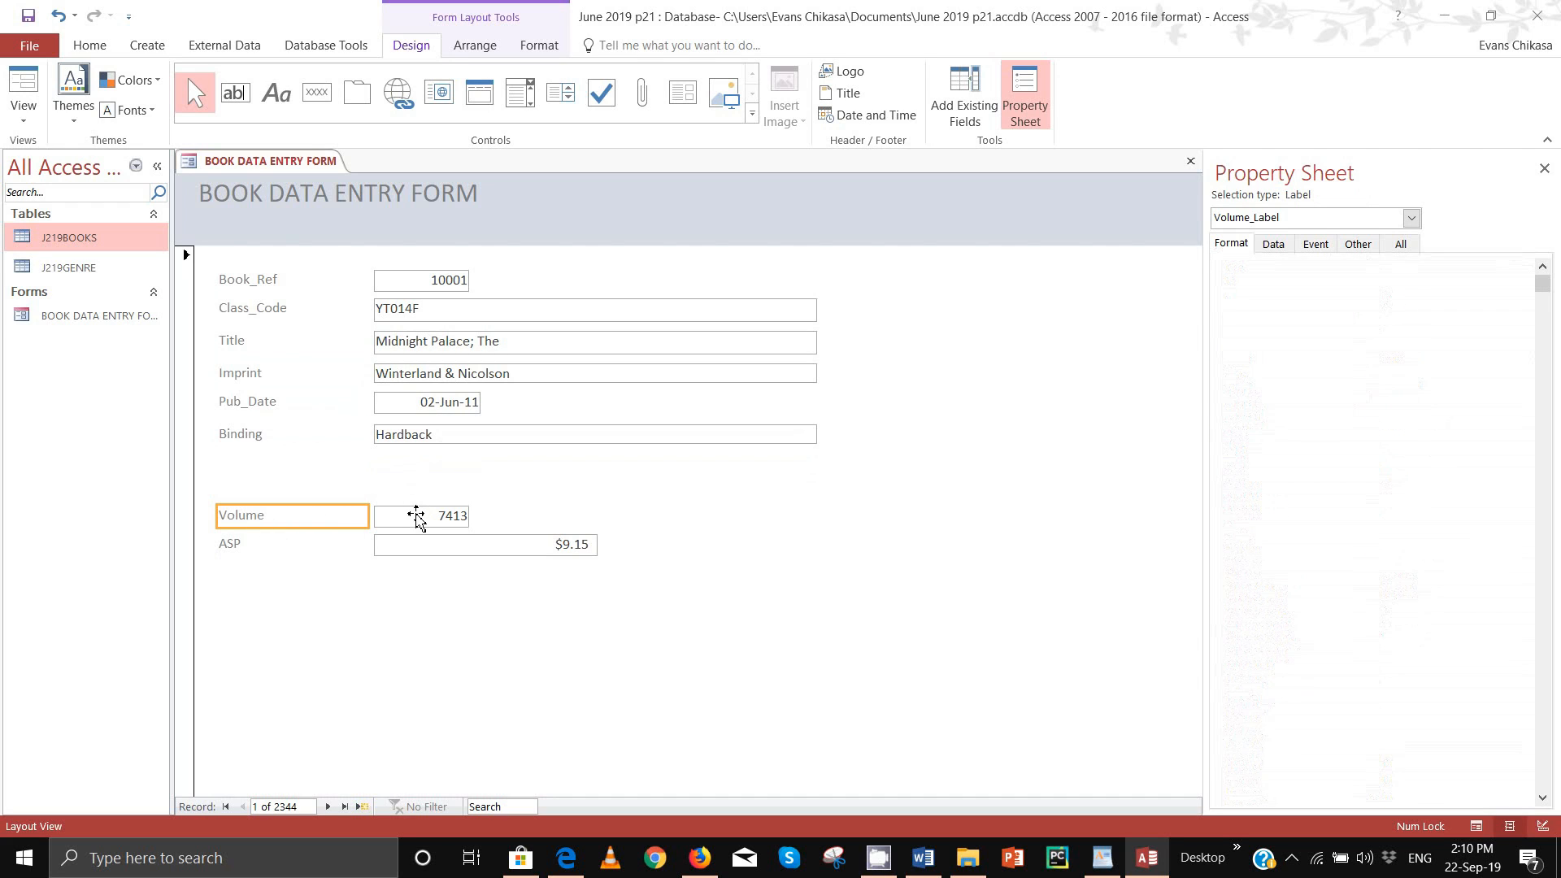
key("Up")
key("Up")
key("Up")
key("Up")
key("Up")
key("Up")
key("Up")
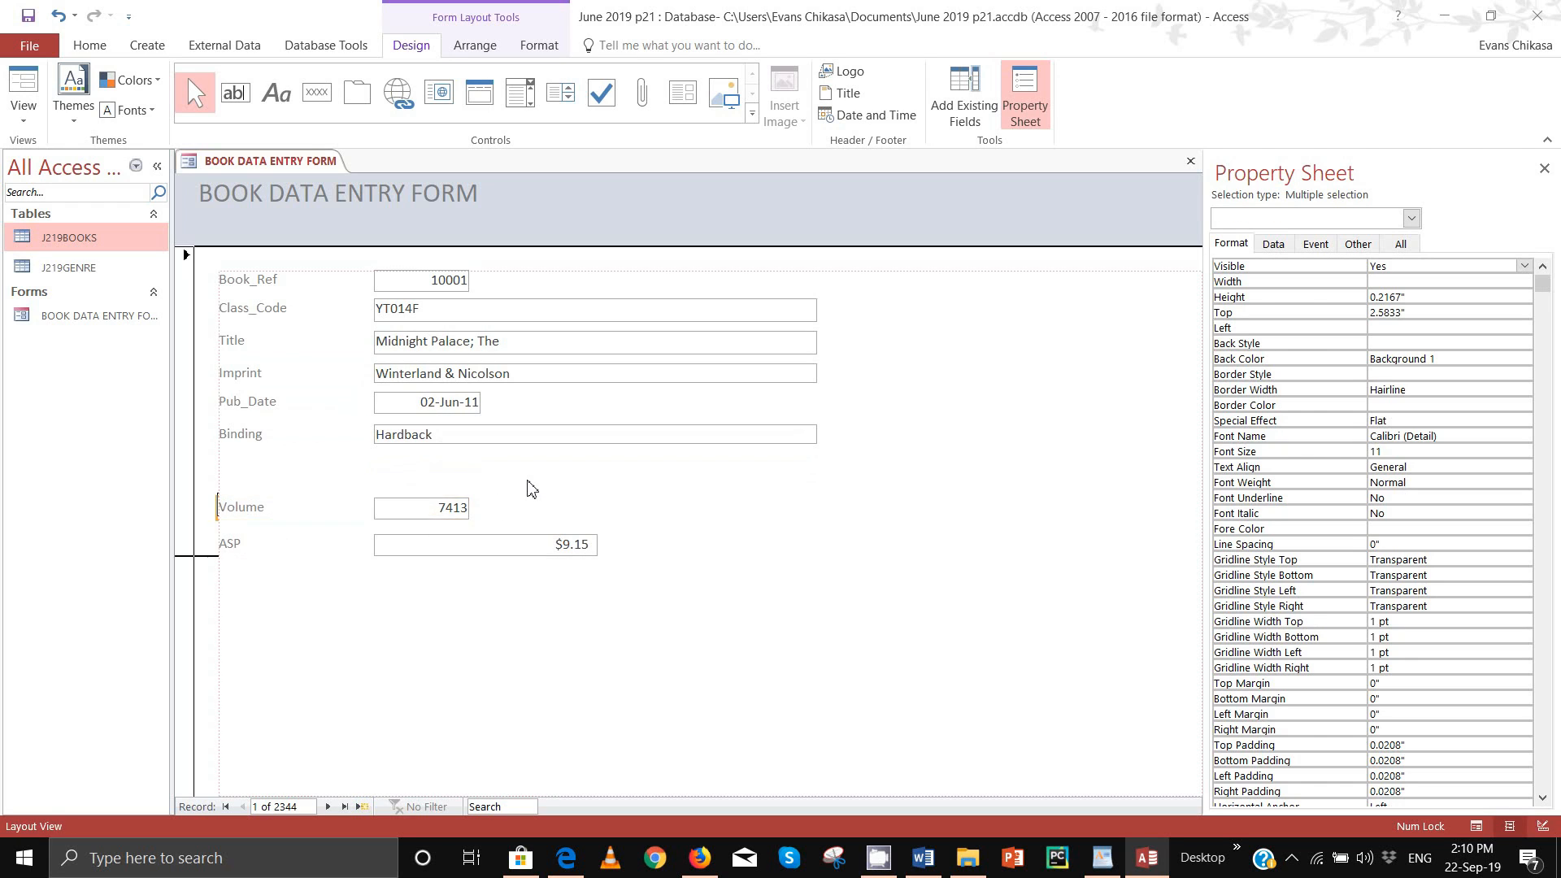
key("Up")
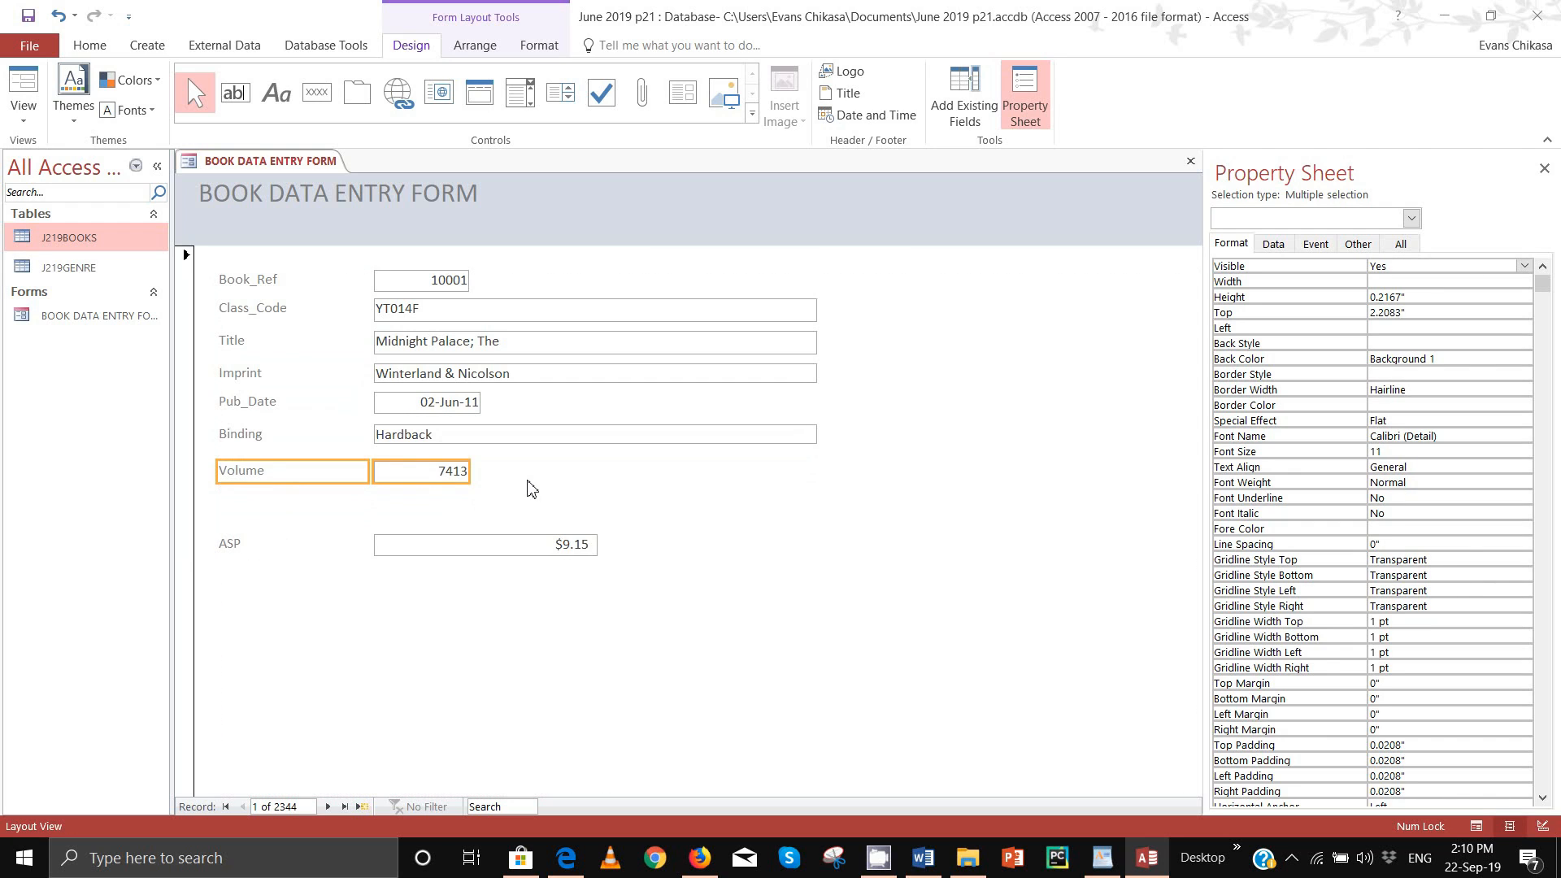
Step: Move the ASP label and text box together up to 2.5" from the top, just below the Volume row
left_click(335, 553)
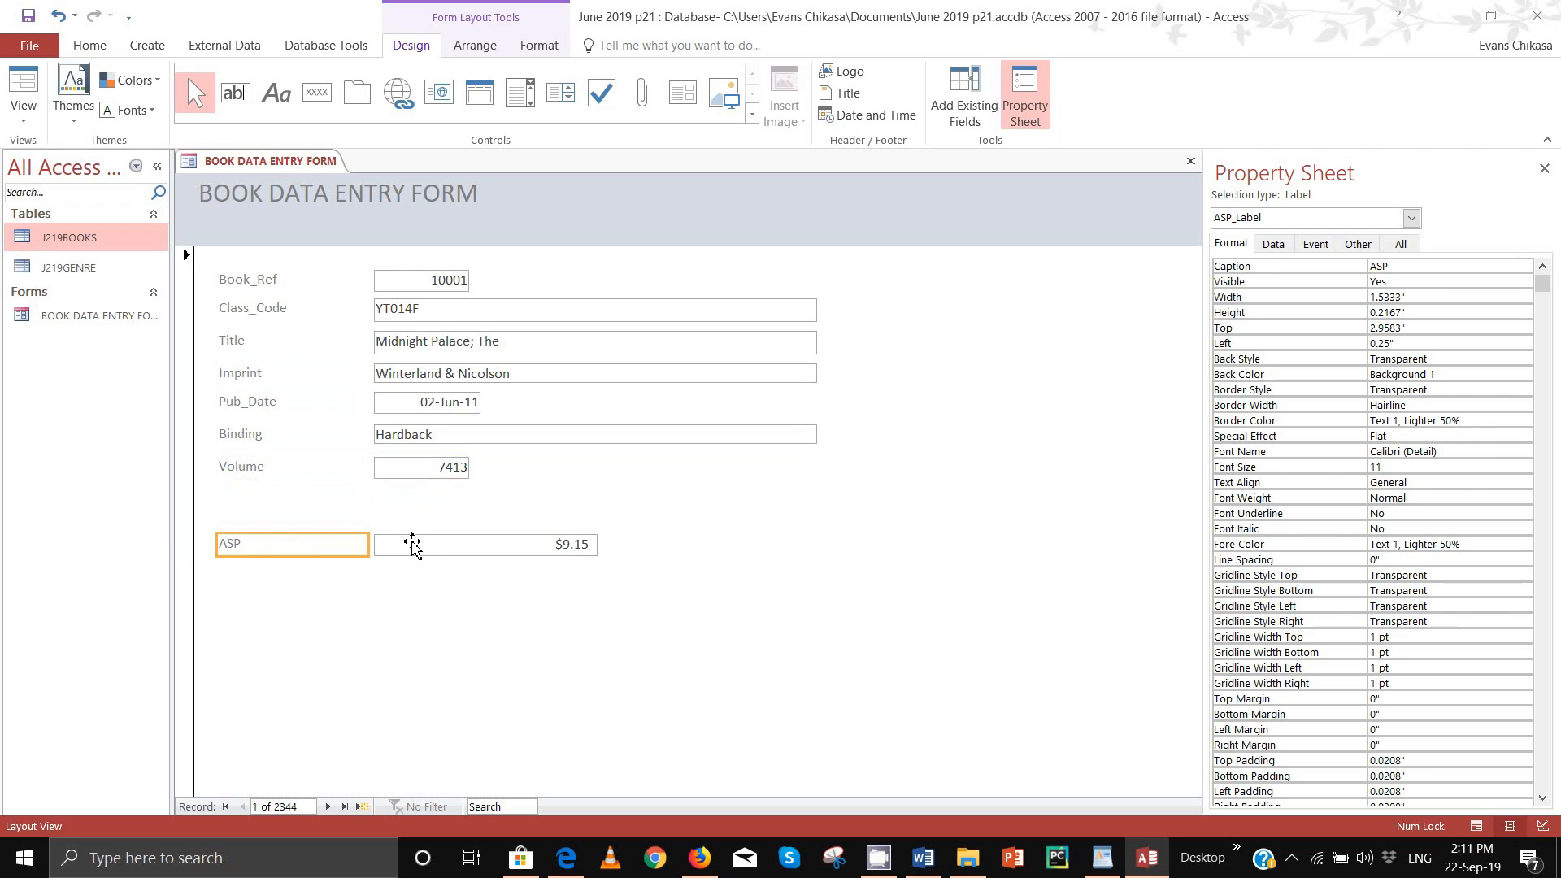
left_click(412, 545, "shift")
key("Up")
key("Up")
key("Up")
key("Up")
key("Up")
key("Up")
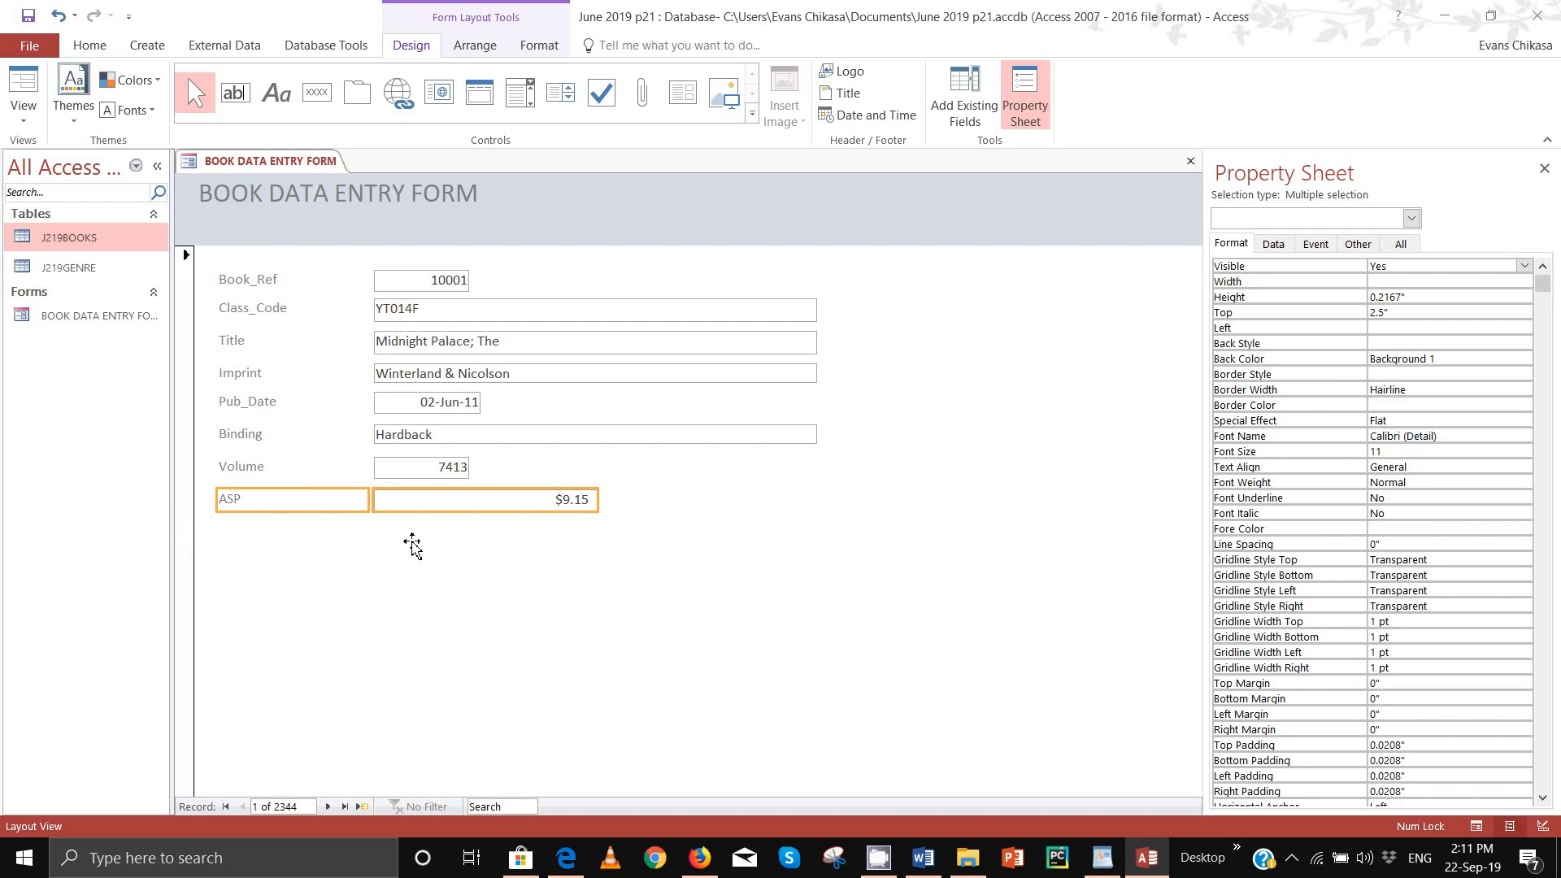
left_click(462, 549)
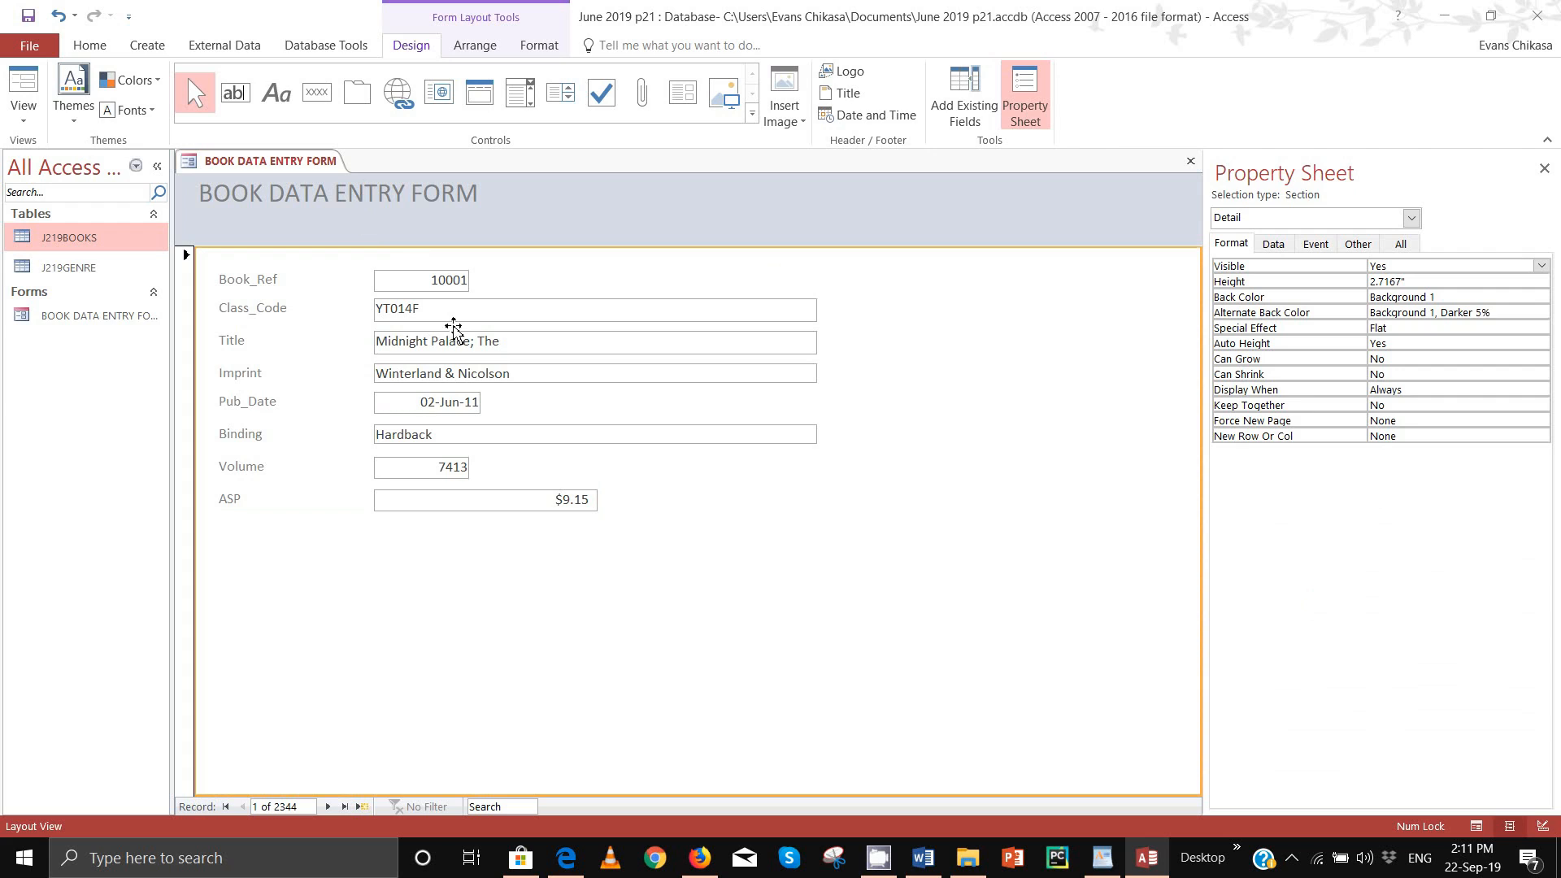
Step: Widen the Volume text box to match the Pub_Date box, and widen the Book_Ref text box slightly
left_click(471, 479)
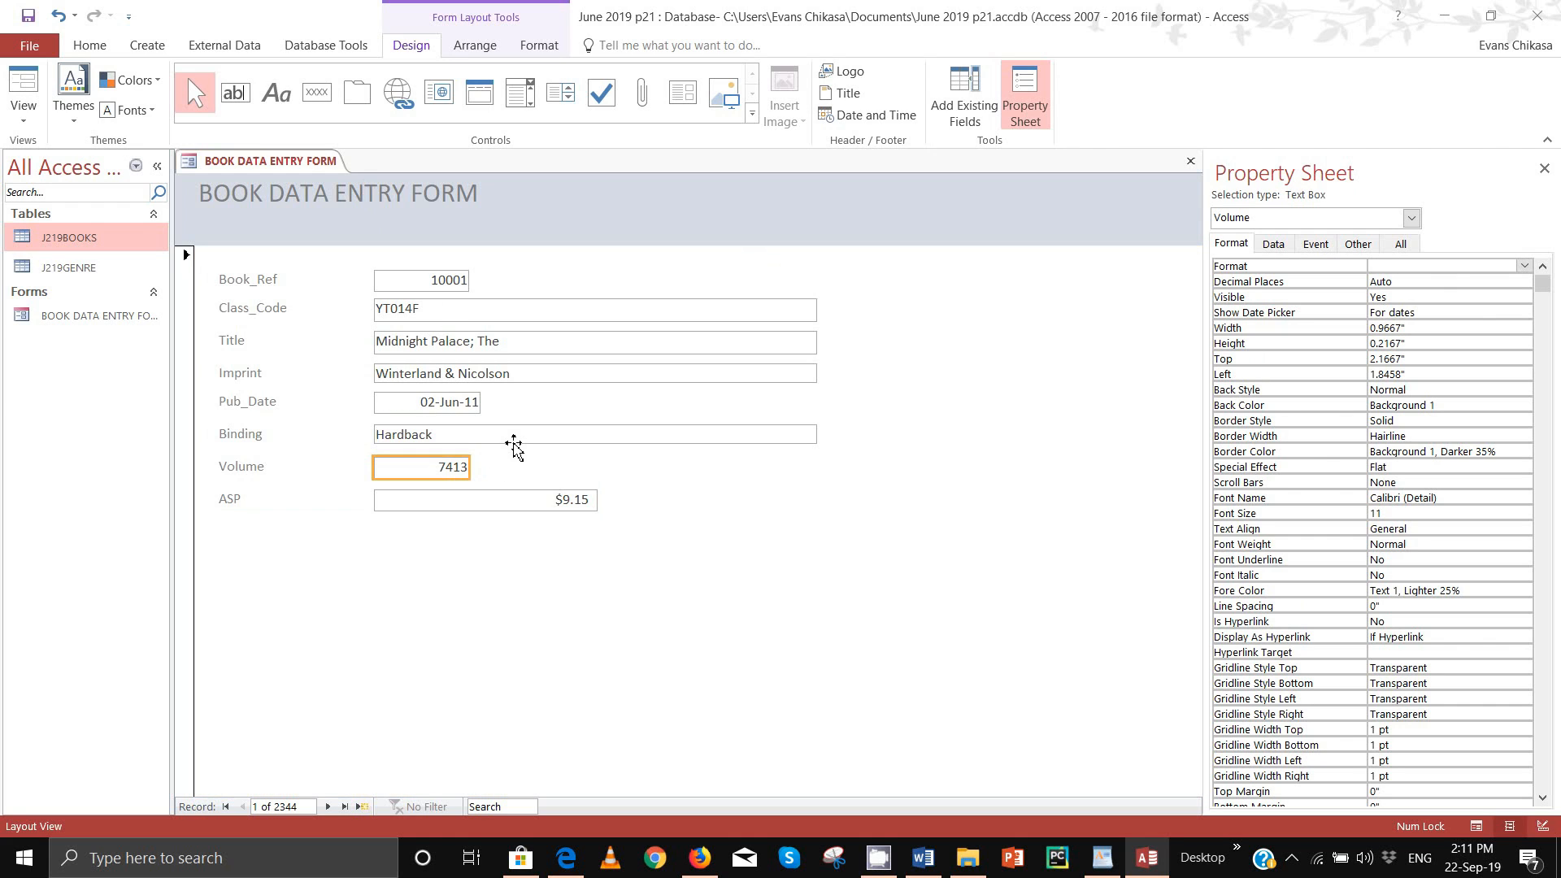
key("shift+Right")
key("shift+Right")
left_click(459, 281)
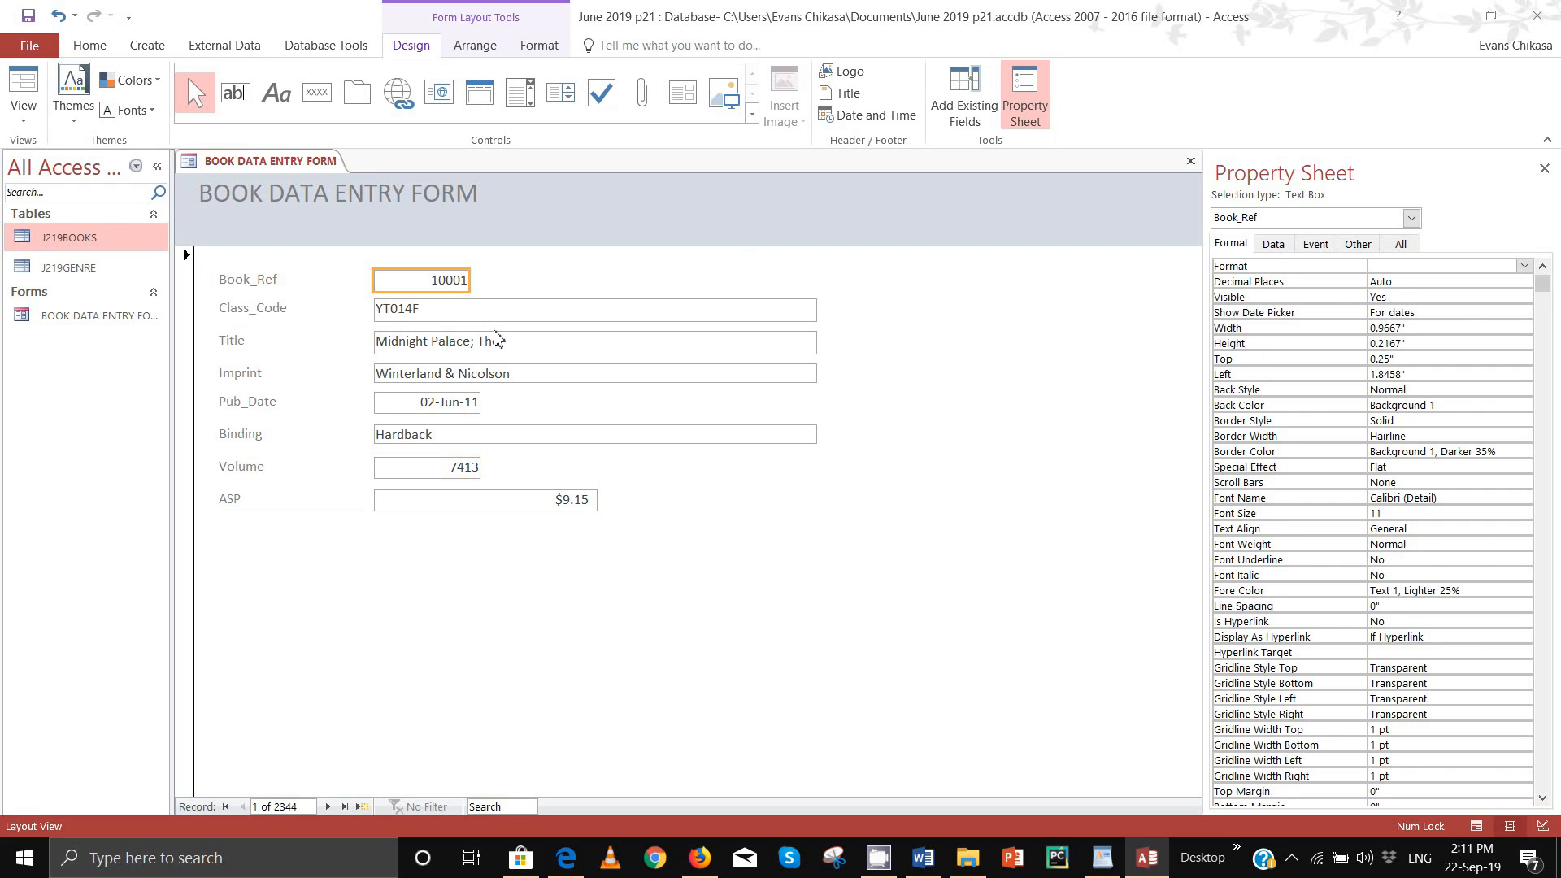
key("shift+Right")
key("shift+Right")
left_click(533, 564)
Step: Narrow the ASP text box until its right edge lines up with the Volume and Pub_Date boxes
left_click(510, 501)
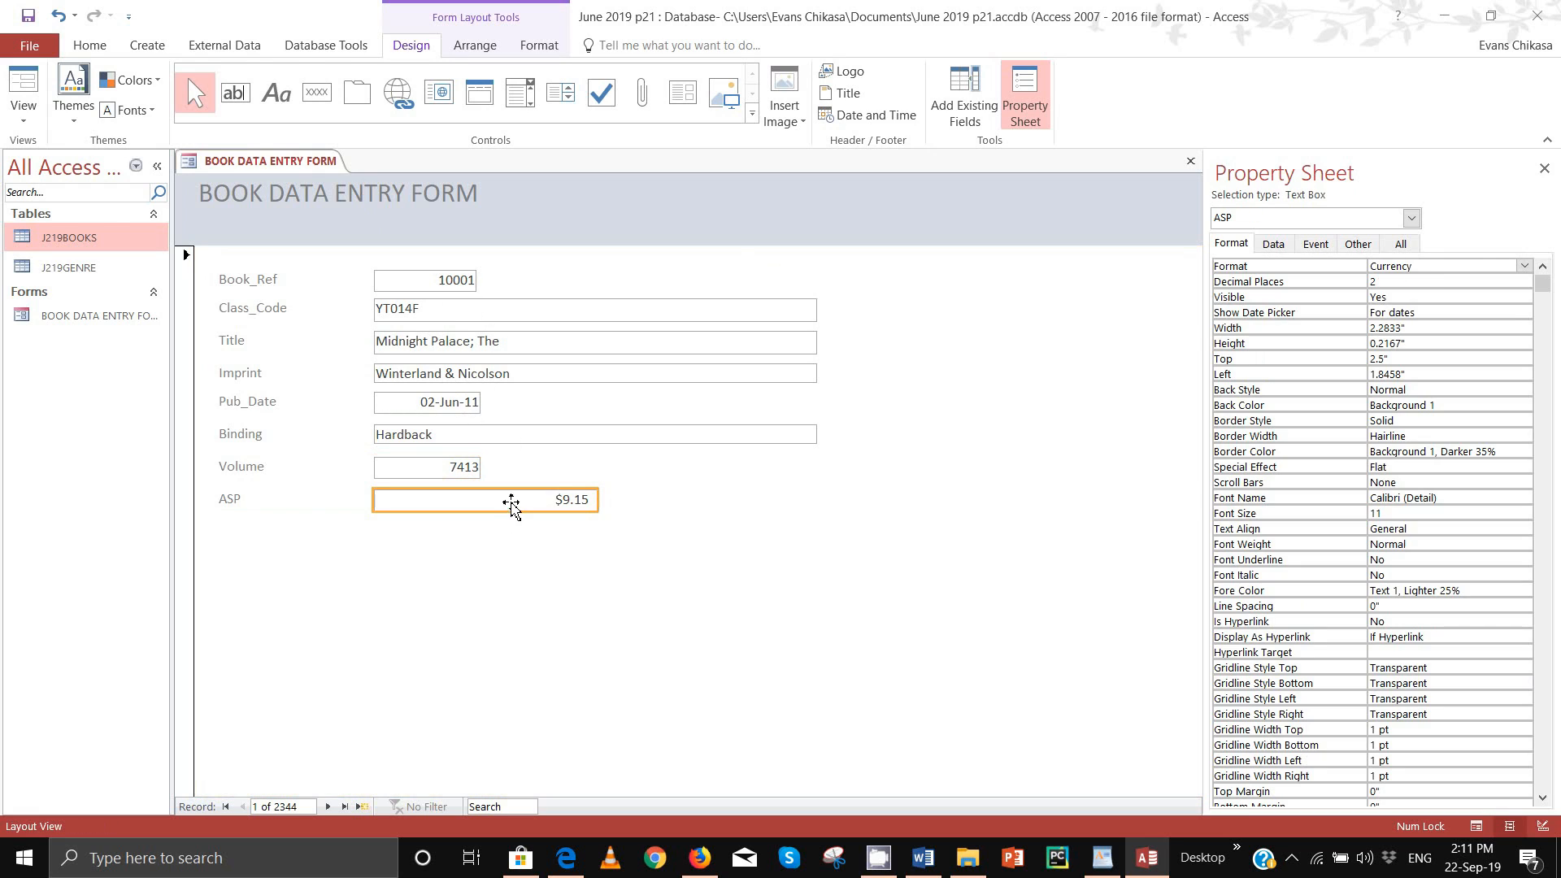
key("shift+Left")
key("shift+Left")
key("shift+Left")
key("shift+Left")
key("shift+Left")
key("shift+Left")
key("shift+Left")
key("shift+Left")
key("shift+Left")
key("shift+Left")
key("shift+Left")
key("shift+Left")
key("shift+Left")
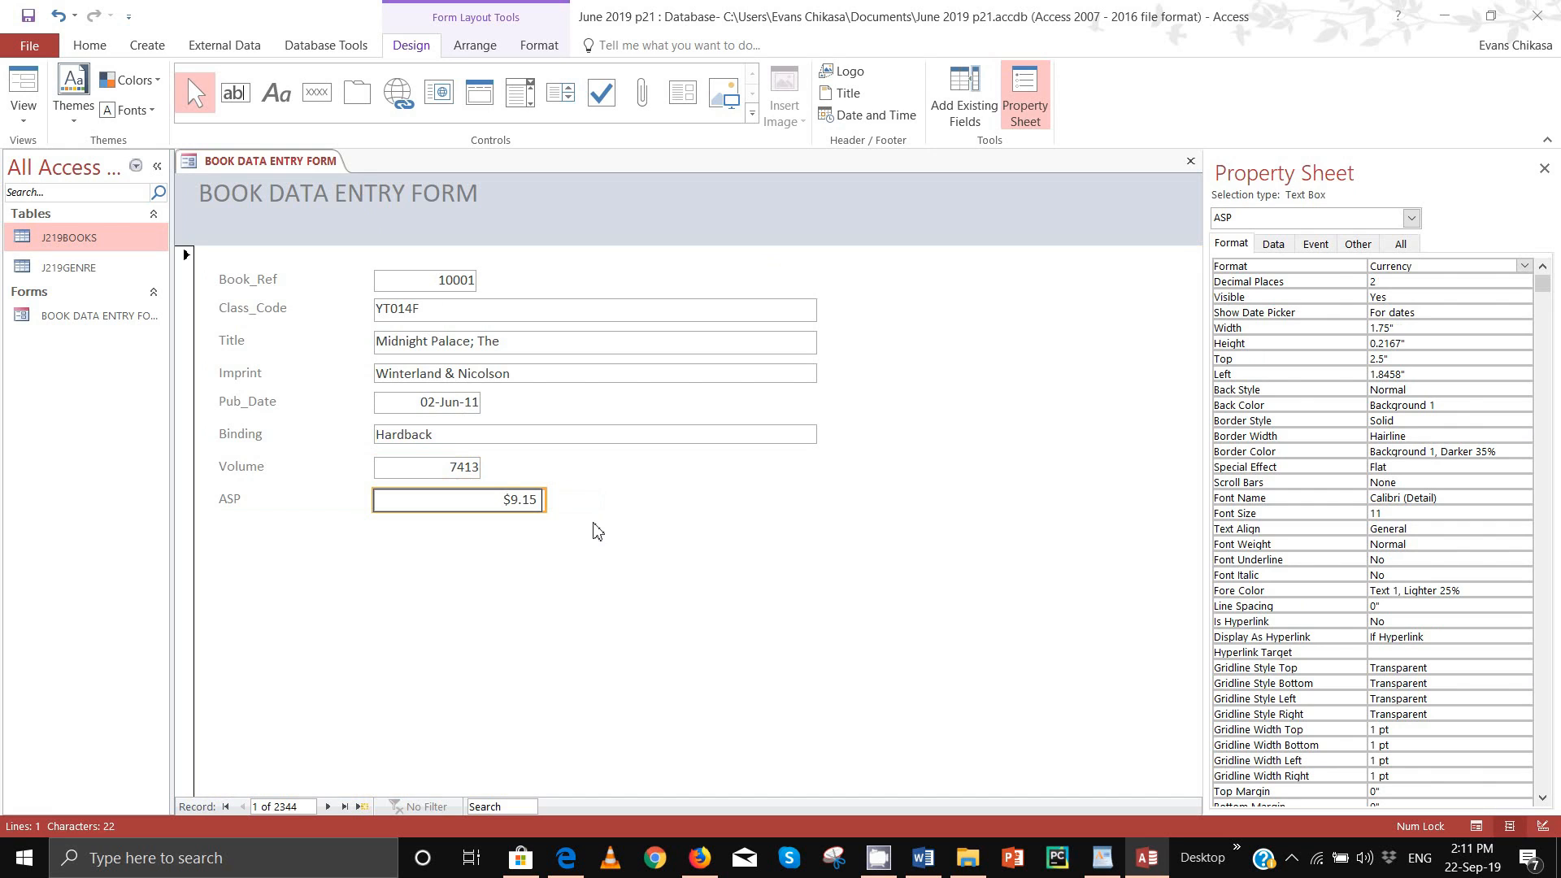
key("shift+Left")
key("shift+Left")
key("shift+Left")
key("shift+Left")
key("shift+Left")
key("shift+Left")
key("shift+Left")
key("shift+Left")
key("shift+Left")
key("shift+Left")
key("shift+Left")
key("shift+Left")
key("shift+Left")
key("shift+Left")
key("shift+Left")
key("shift+Left")
key("shift+Left")
key("shift+Left")
key("shift+Left")
key("shift+Left")
key("shift+Left")
key("shift+Left")
key("shift+Left")
key("shift+Left")
key("shift+Left")
key("shift+Left")
key("shift+Left")
key("shift+Left")
key("shift+Left")
key("shift+Left")
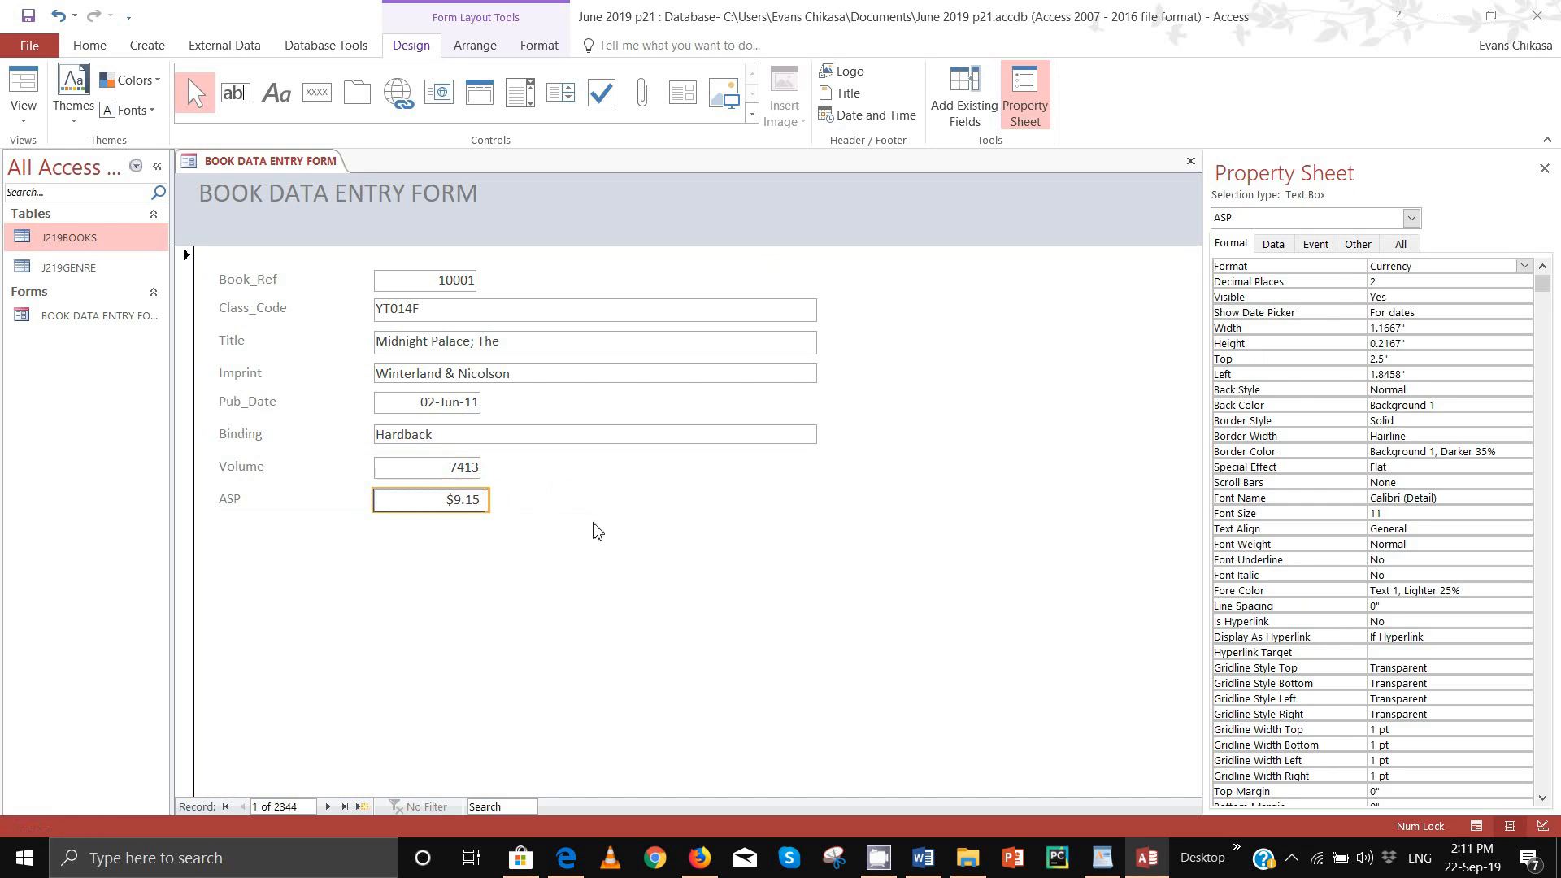
left_click(596, 531)
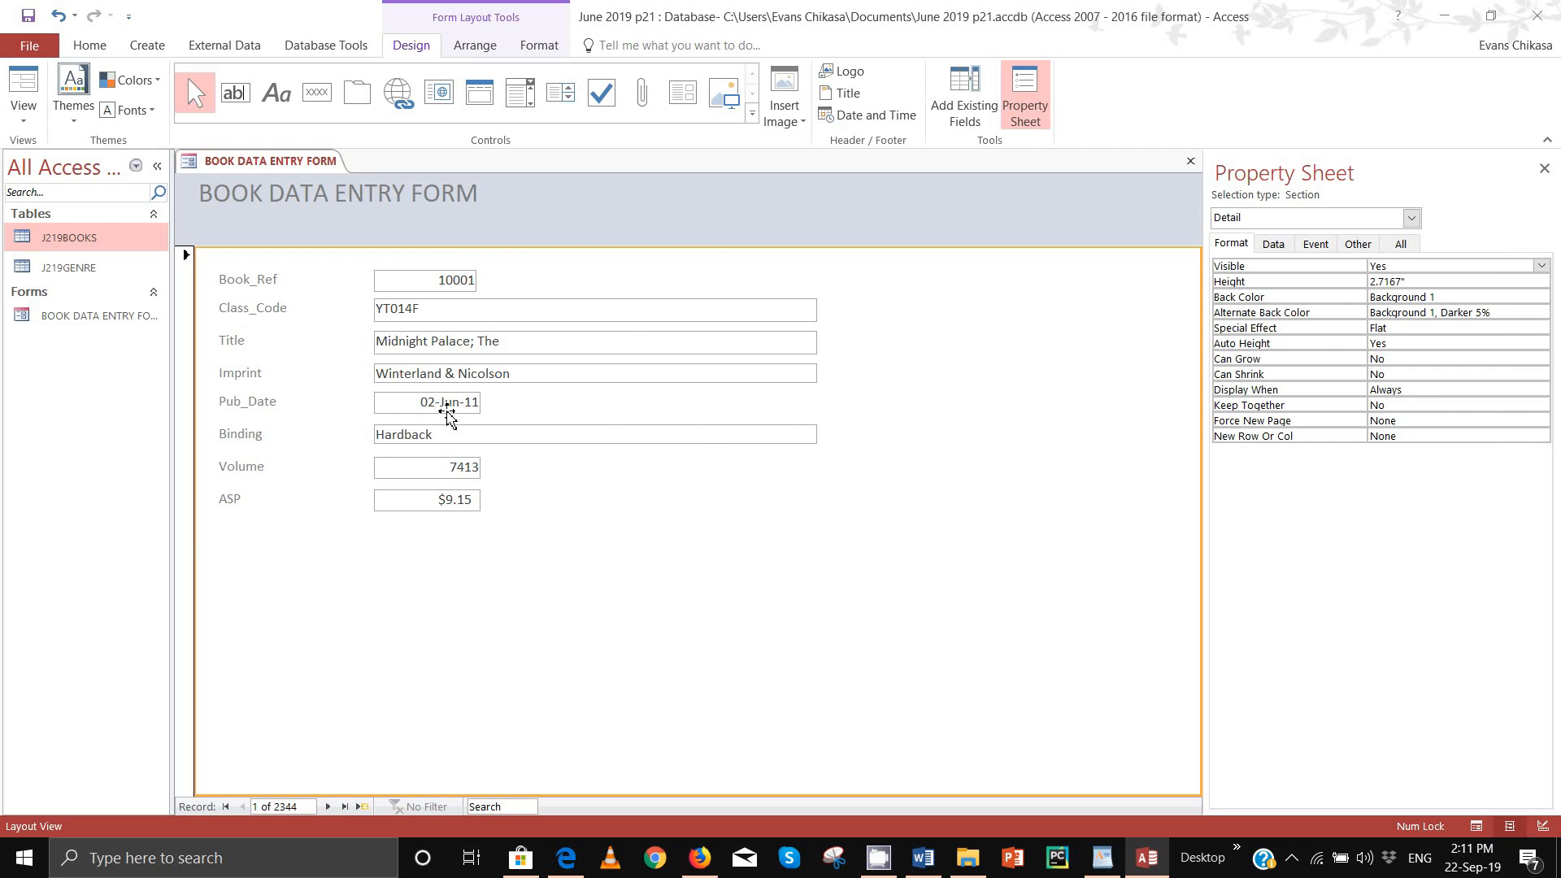
Step: Format the BOOK DATA ENTRY FORM title label as bold, 36 pt, black text
left_click(397, 200)
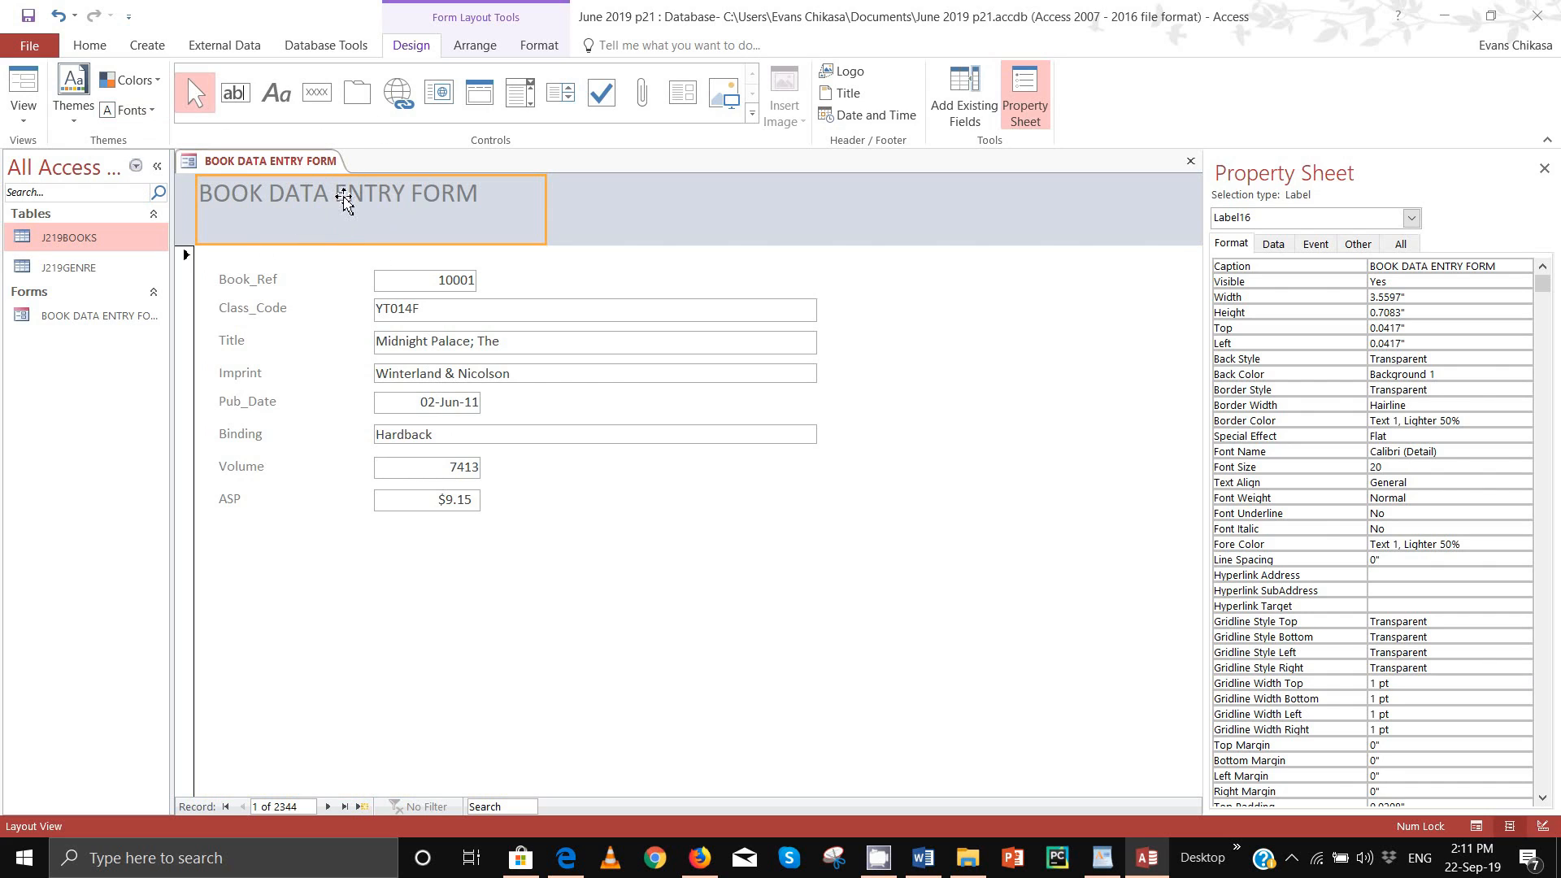
left_click(85, 49)
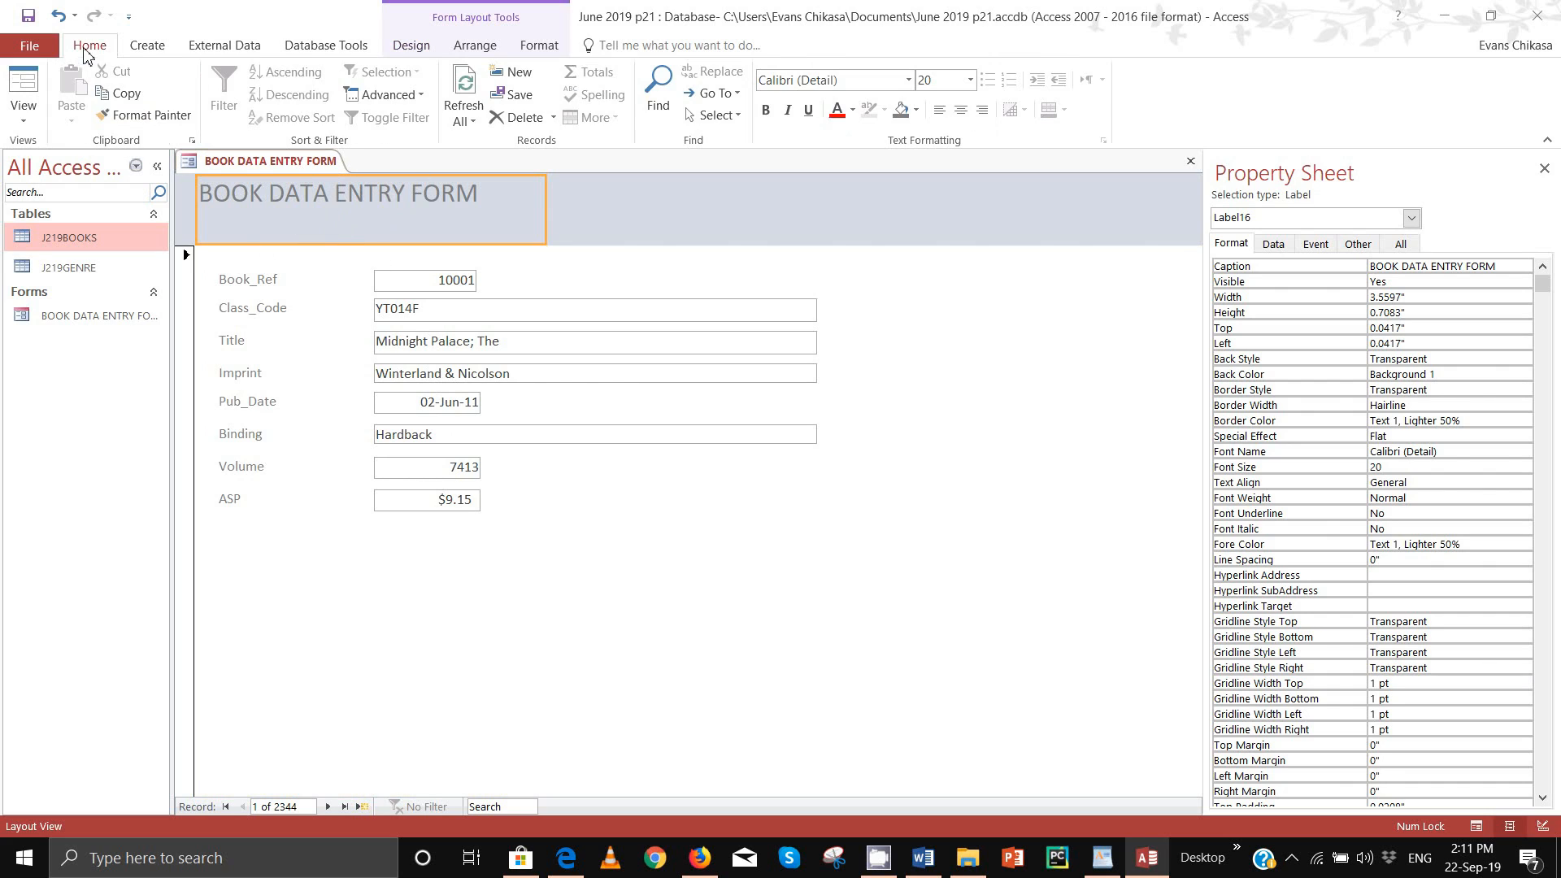
left_click(765, 109)
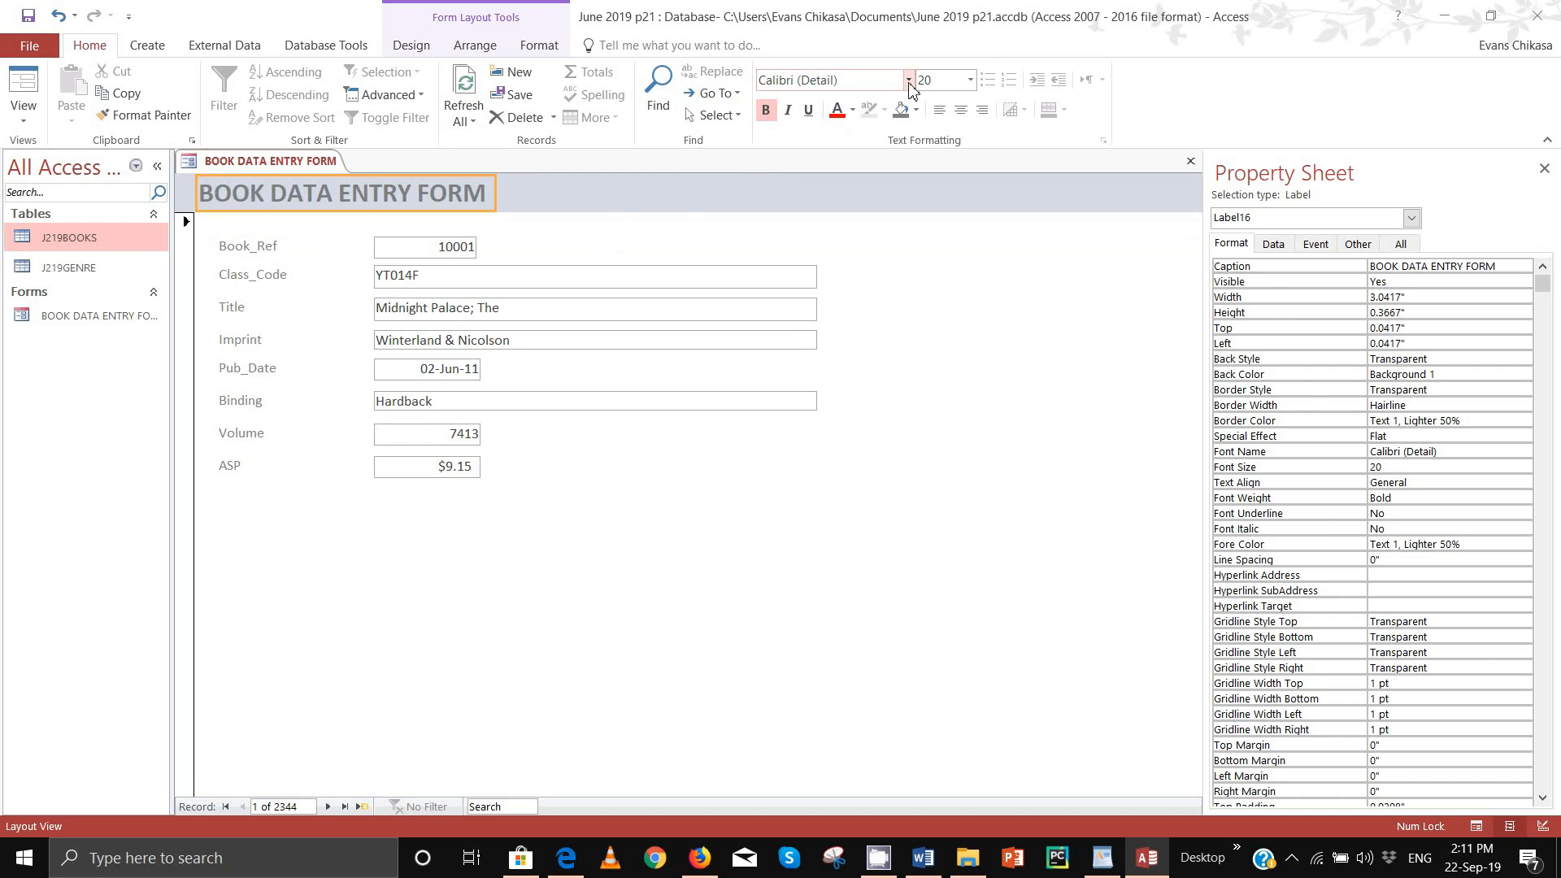
left_click(970, 79)
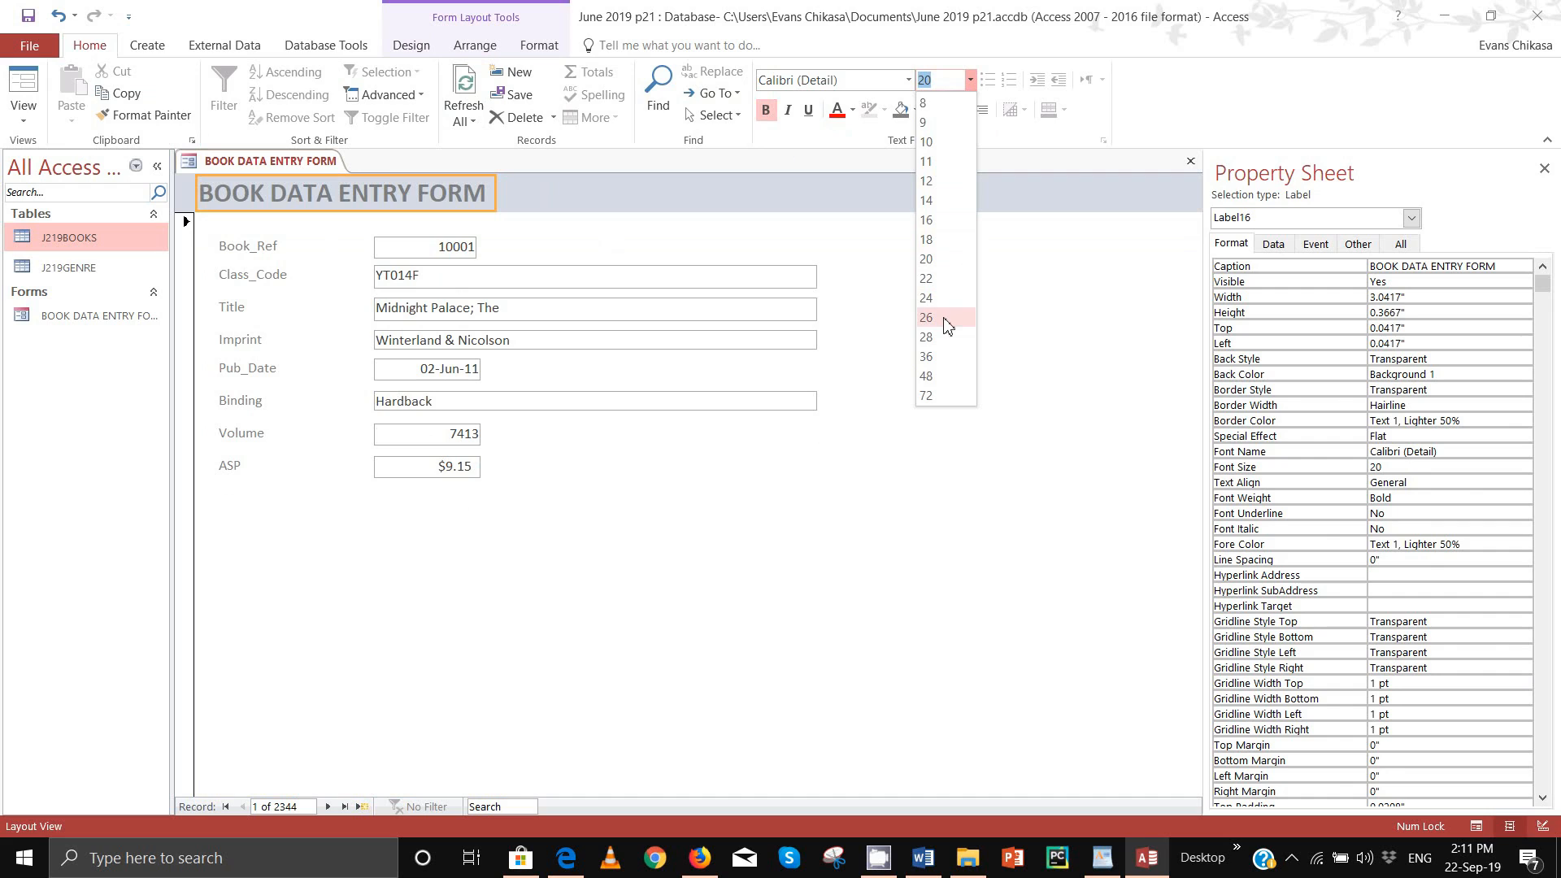
left_click(946, 356)
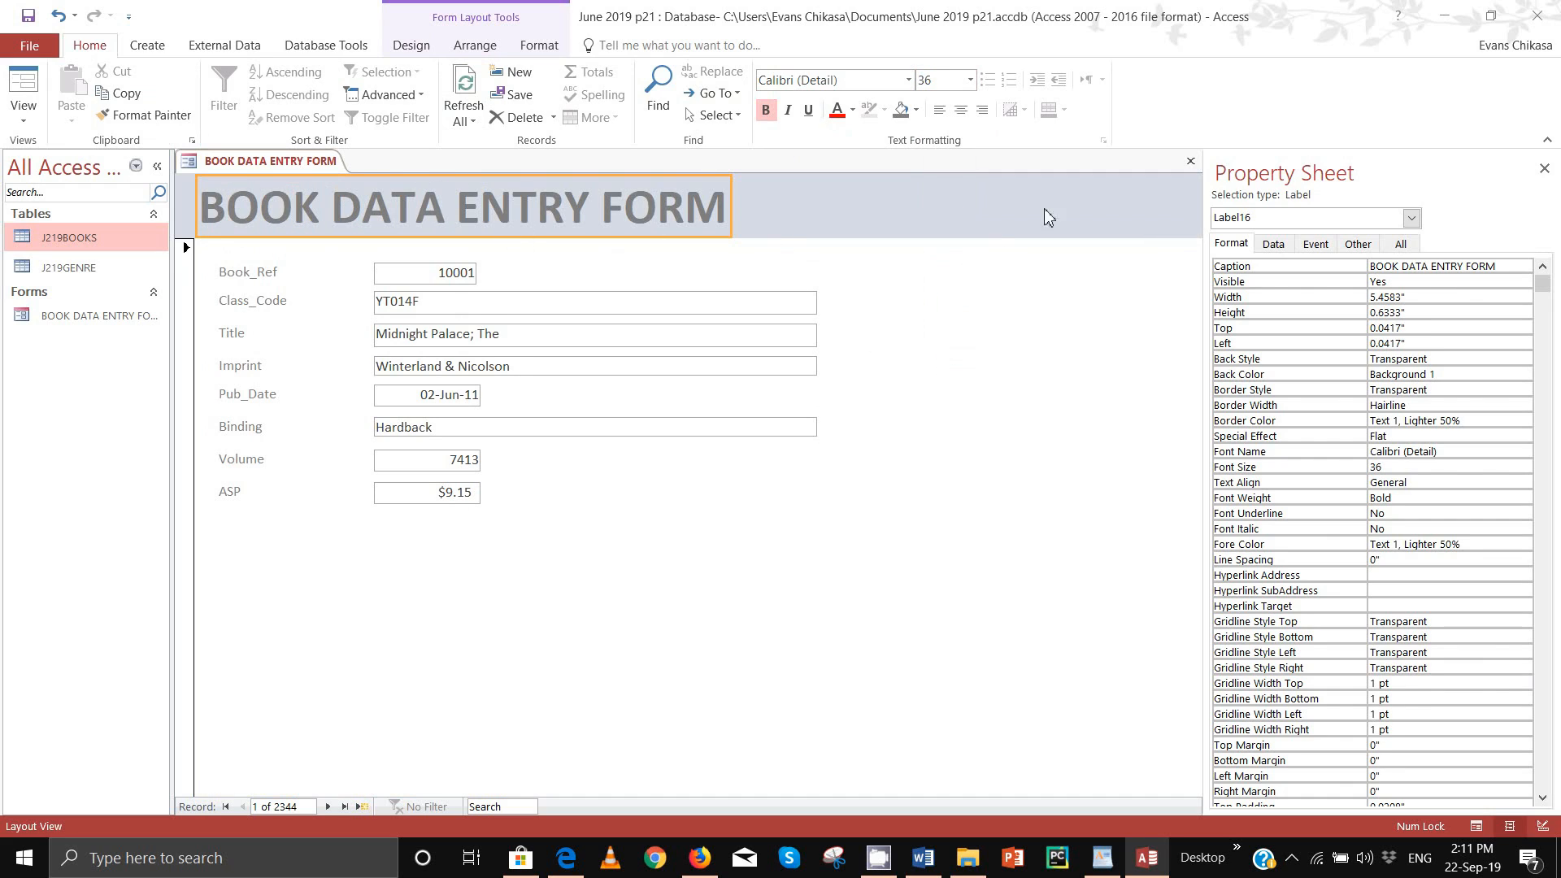
left_click(851, 111)
left_click(852, 170)
left_click(636, 508)
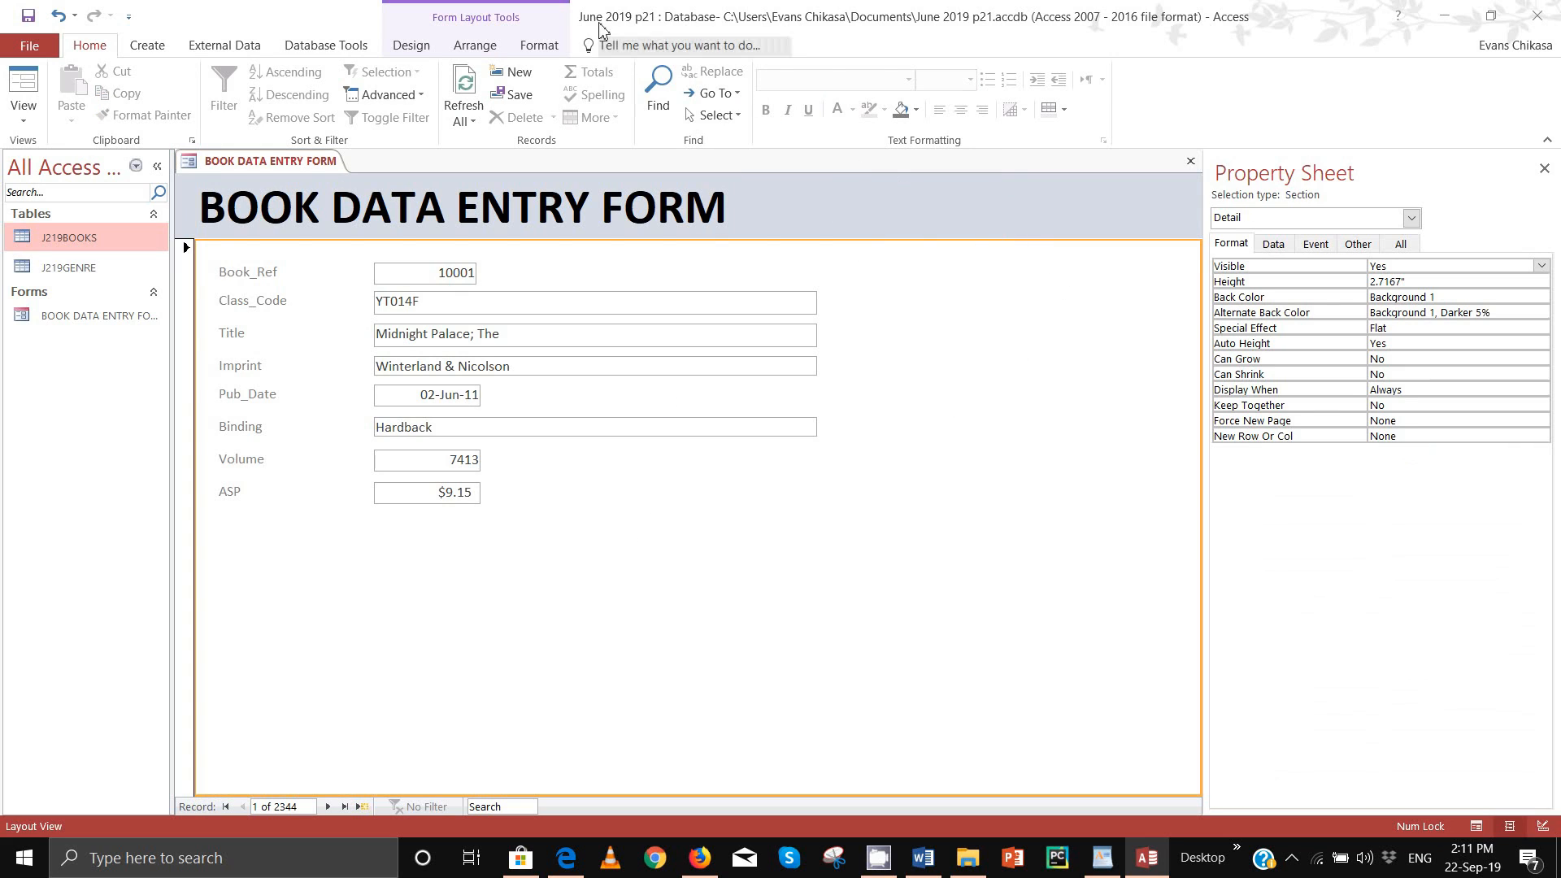
Step: Check the task 23 form requirements and the task 24 record details in the exam paper PDF
left_click(564, 855)
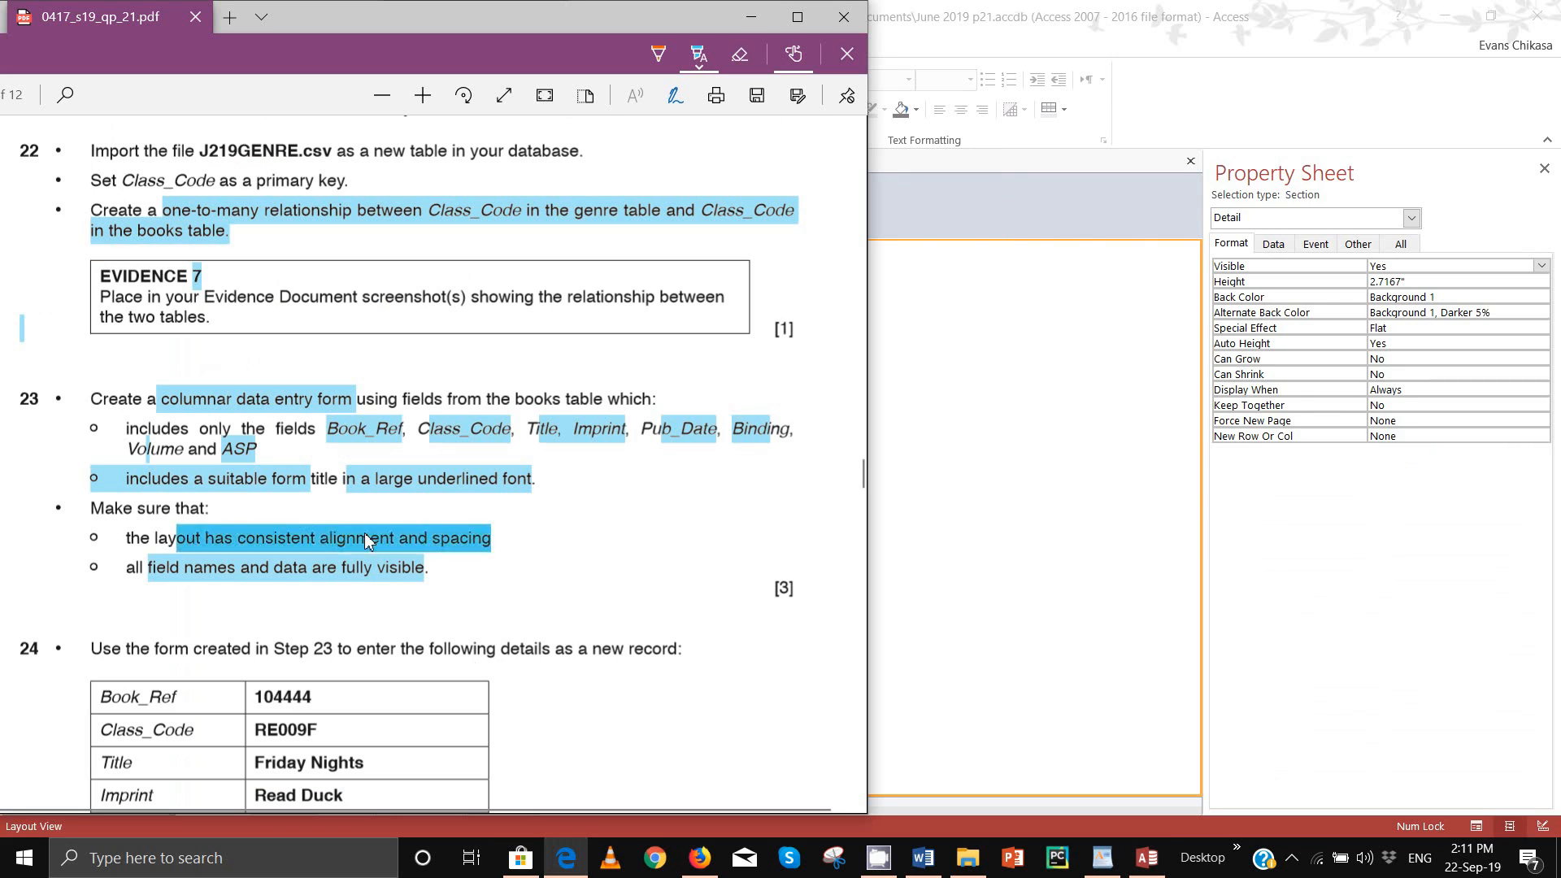
scroll(294, 318, "down", 4)
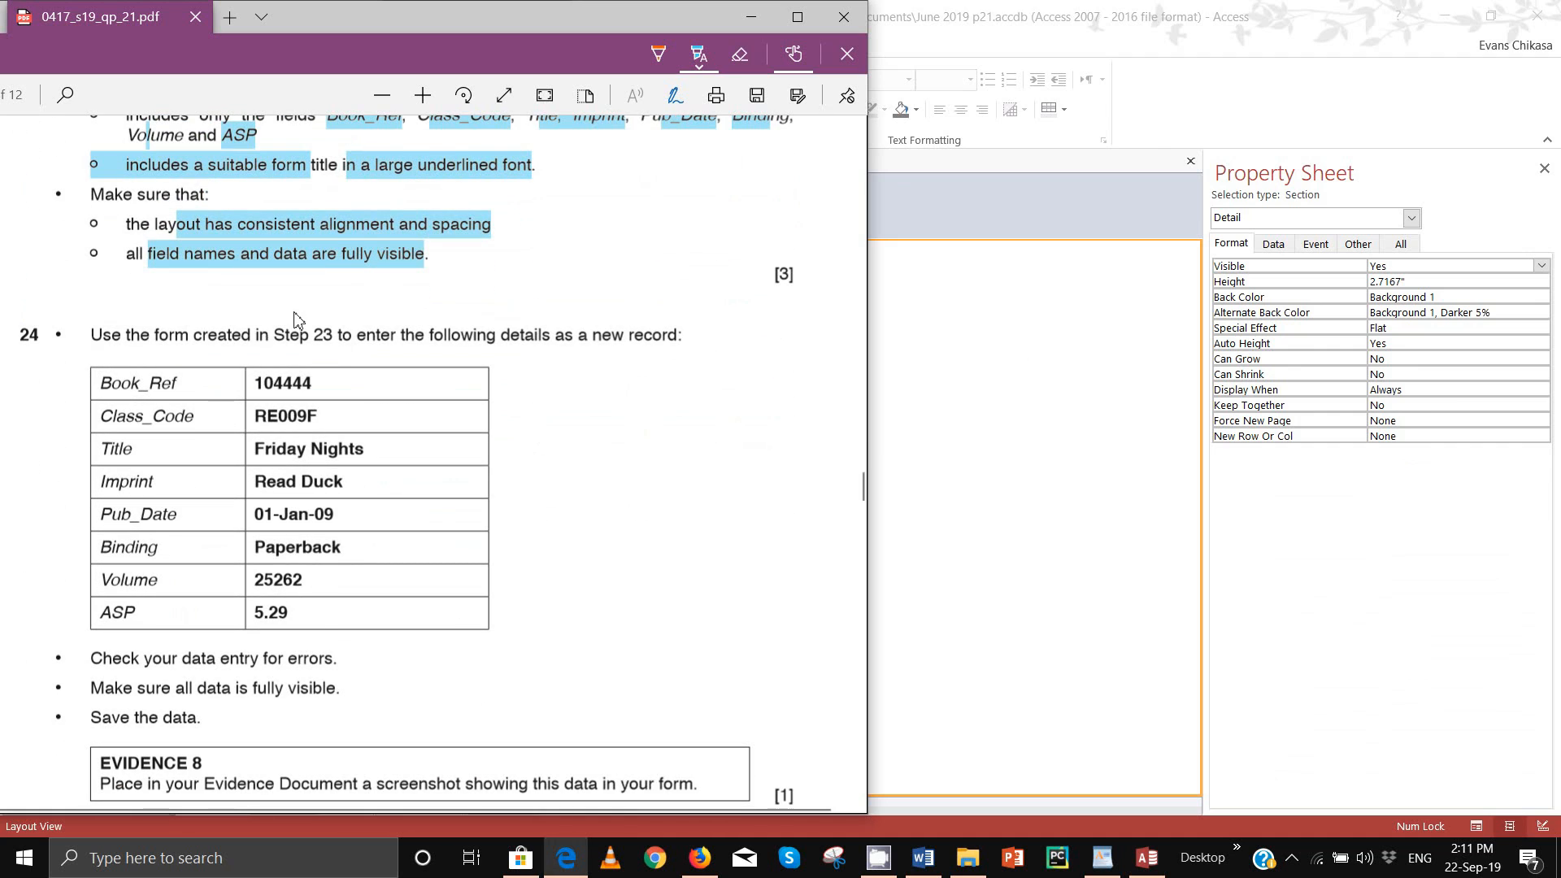
scroll(297, 319, "up", 1)
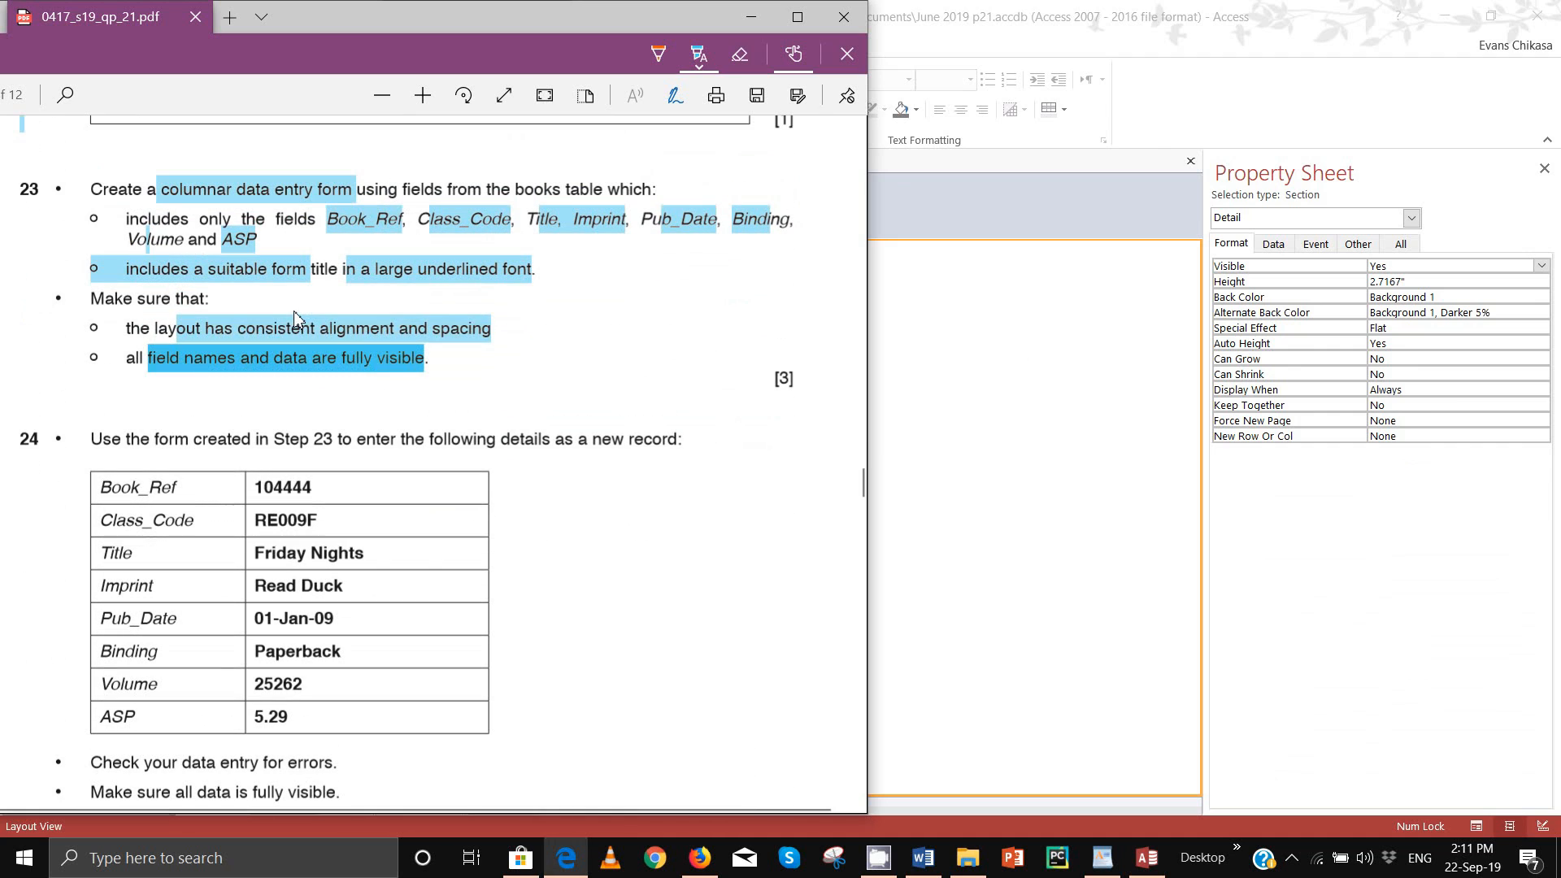
left_click(1152, 76)
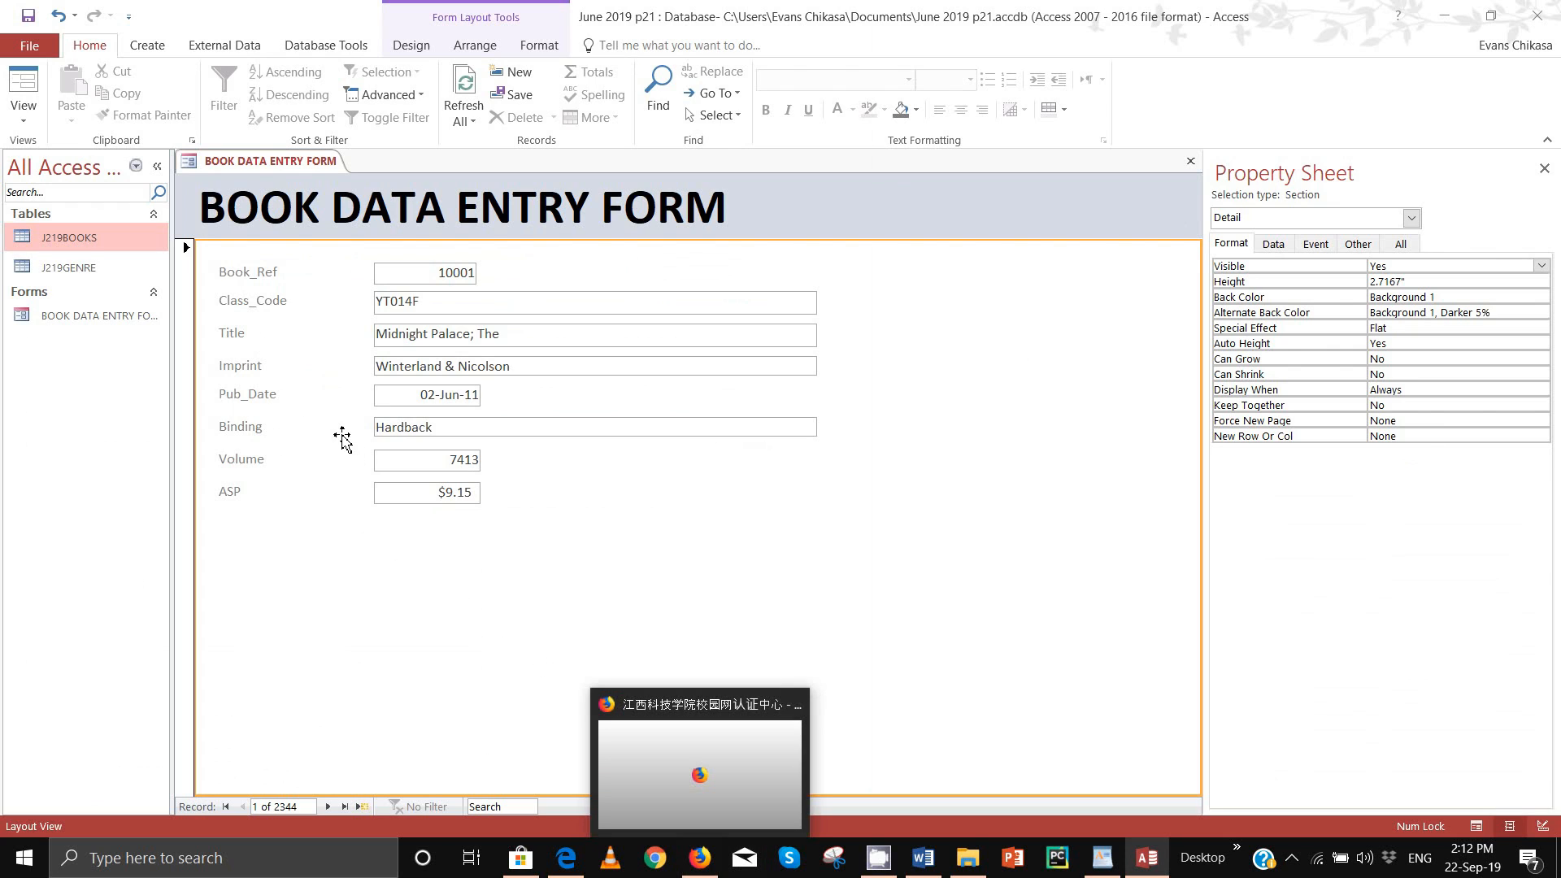
Step: Arrange the database window beside the task 24 details in the exam paper and show the BOOK DATA ENTRY FORM in Form View
left_click(566, 858)
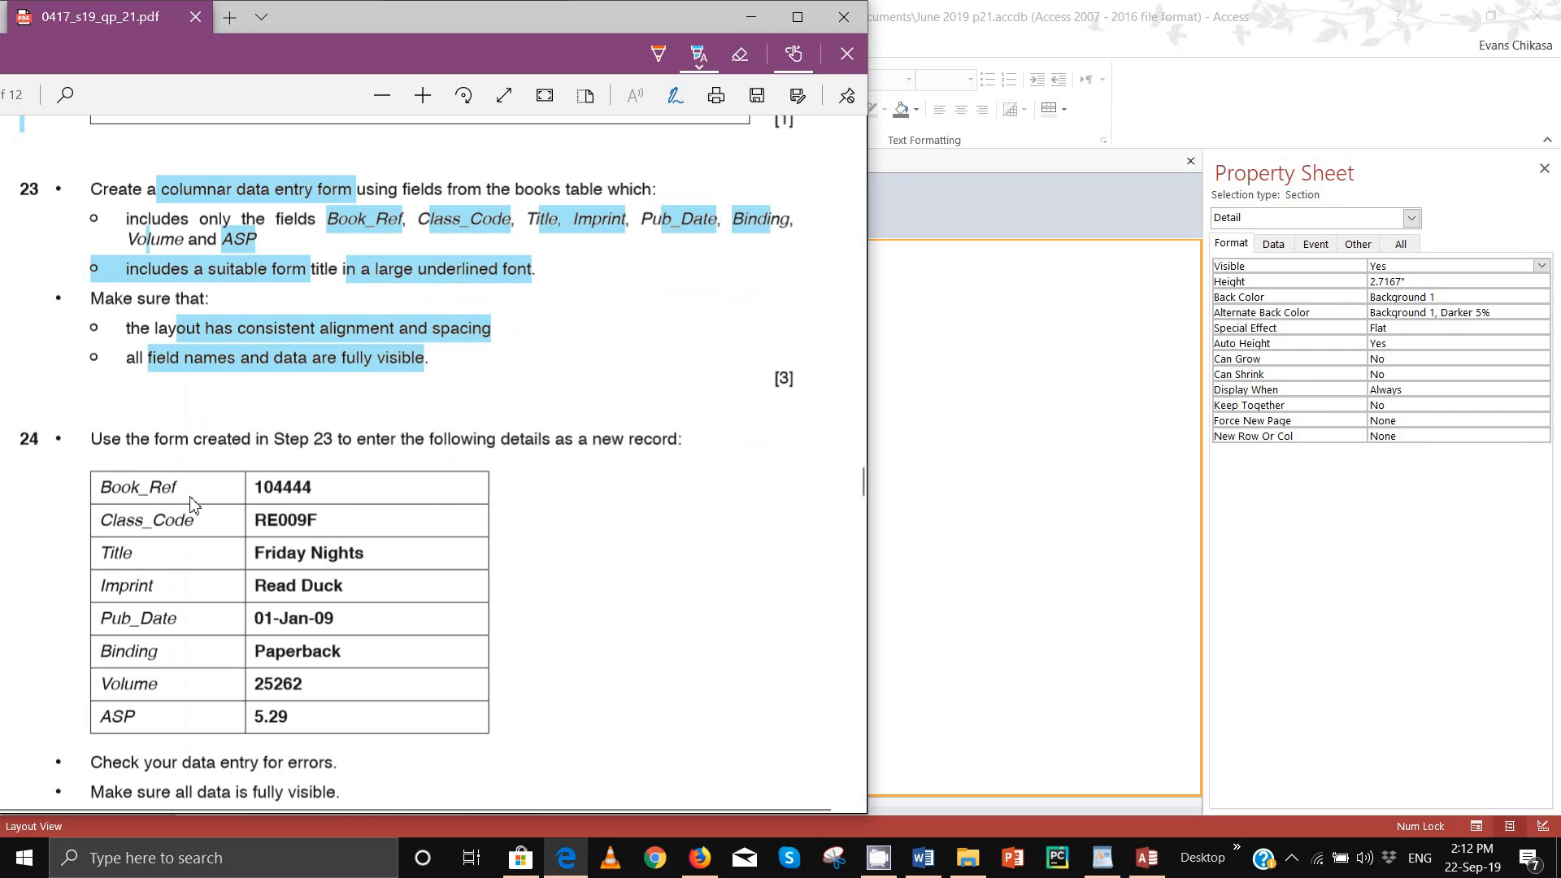
left_click(1242, 16)
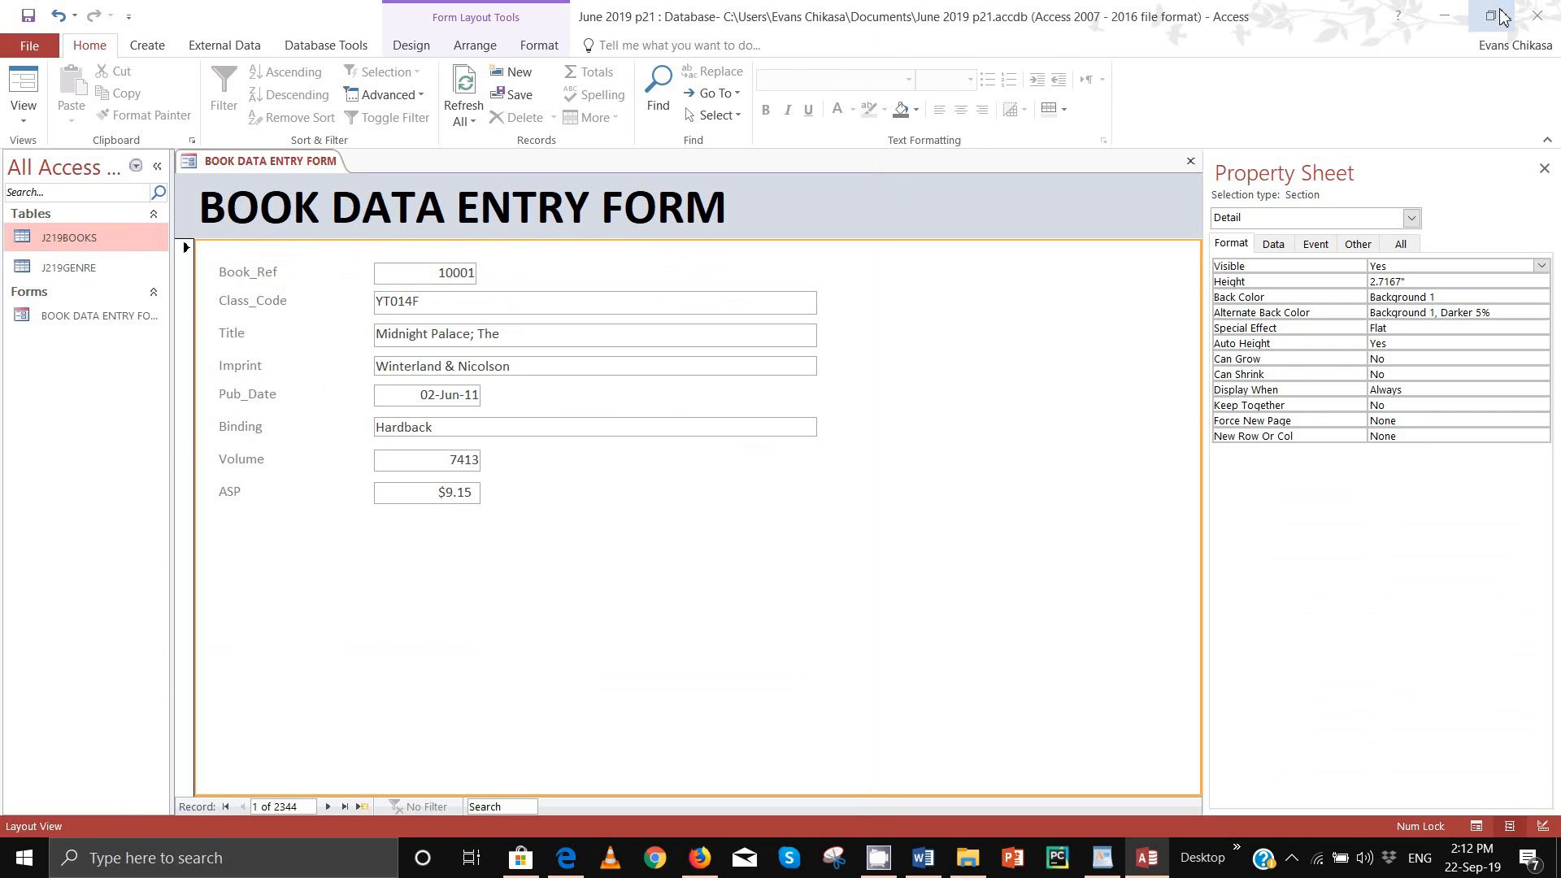
left_click(1501, 16)
left_click(803, 169)
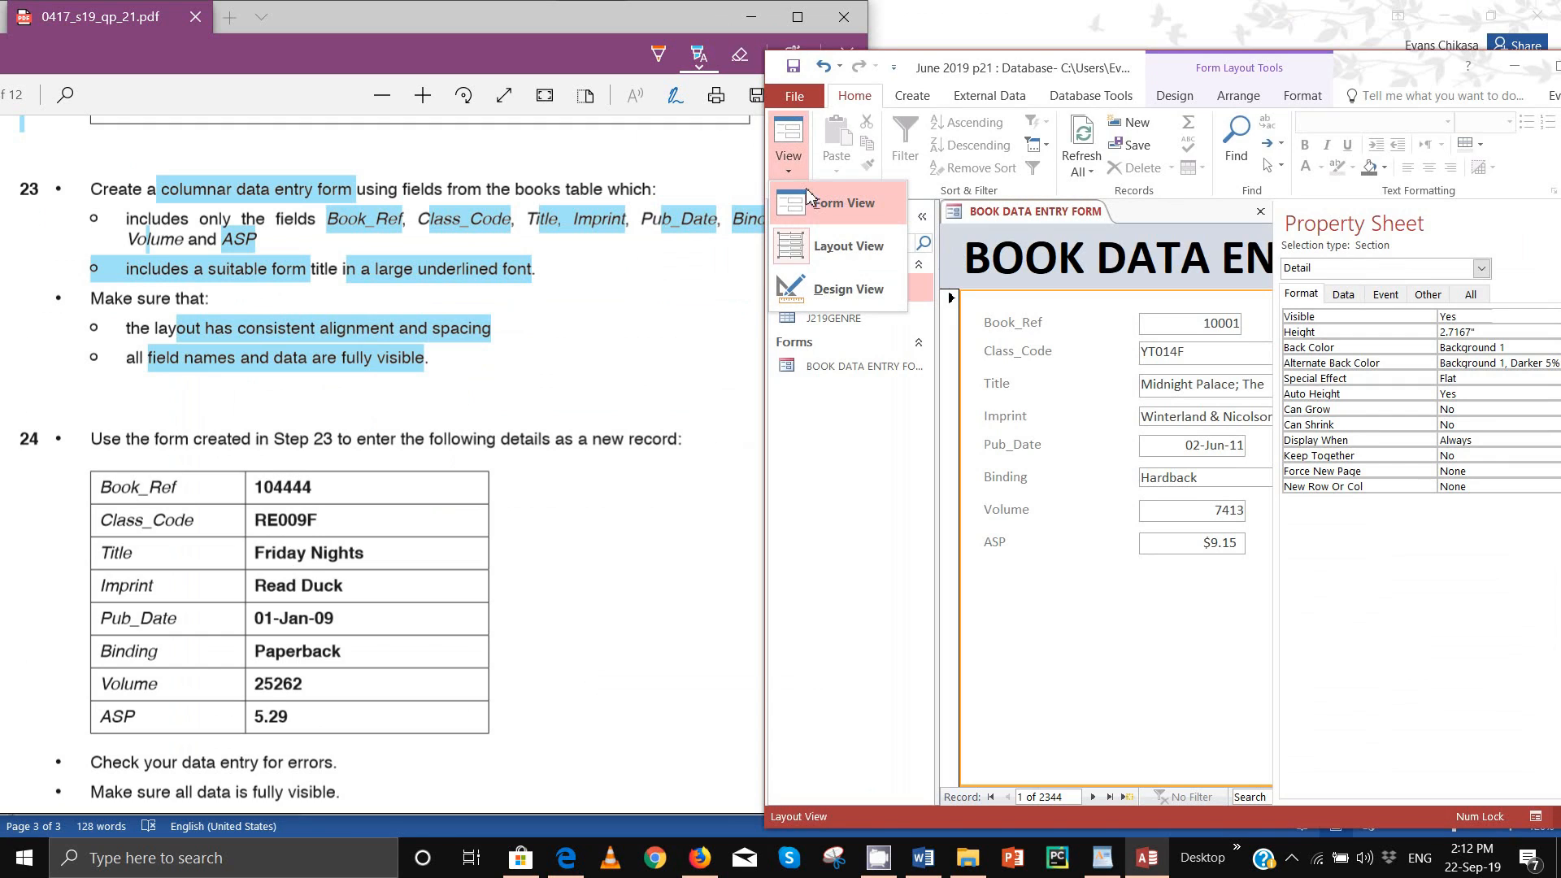
left_click(838, 202)
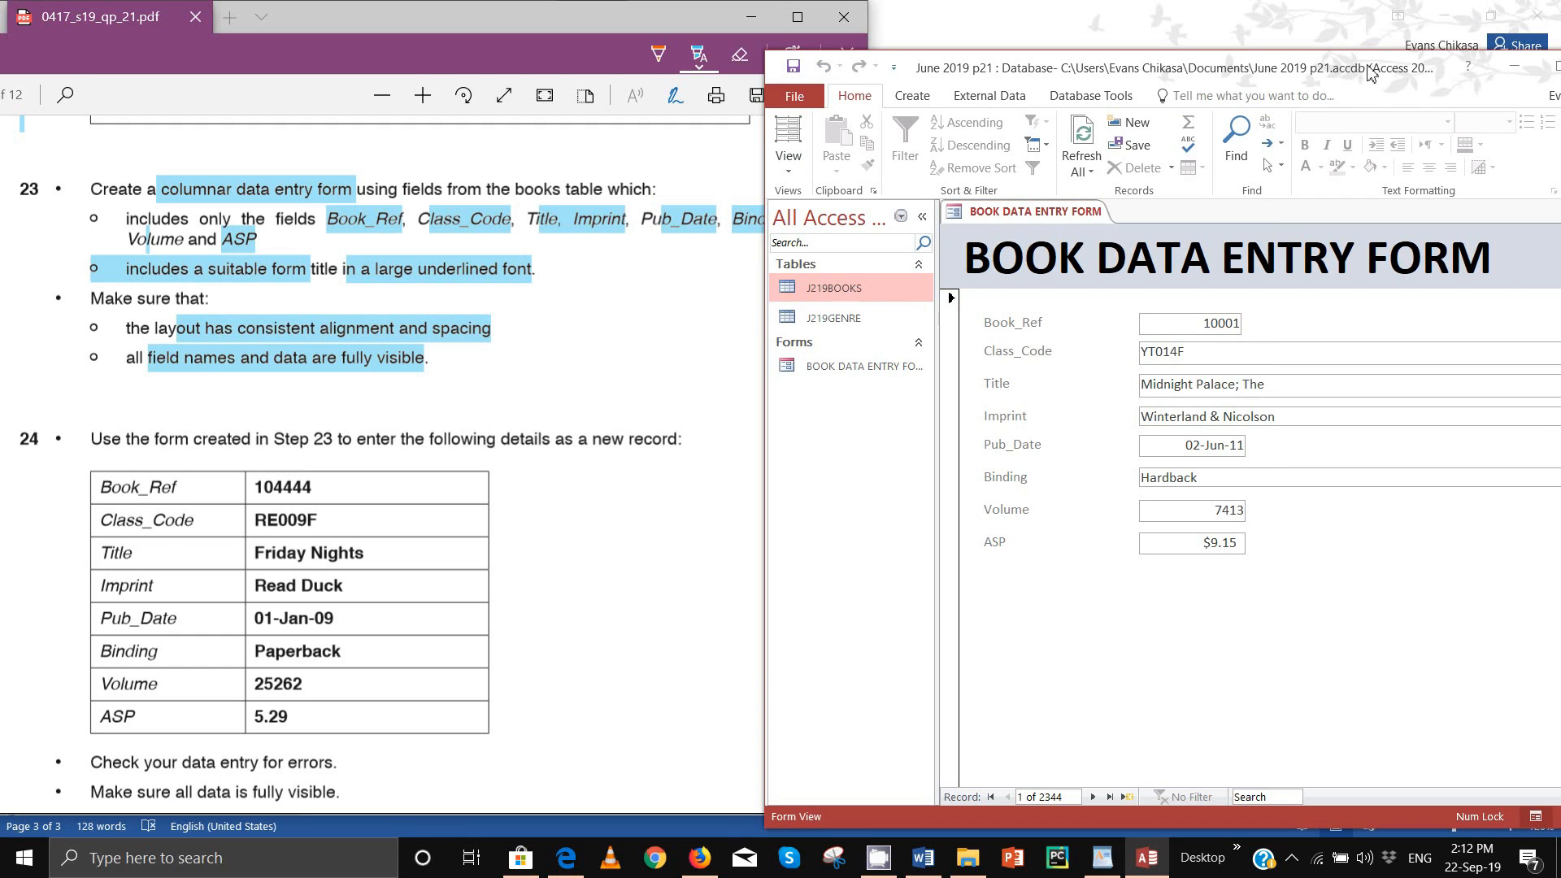
left_click_drag(1303, 71, 1129, 45)
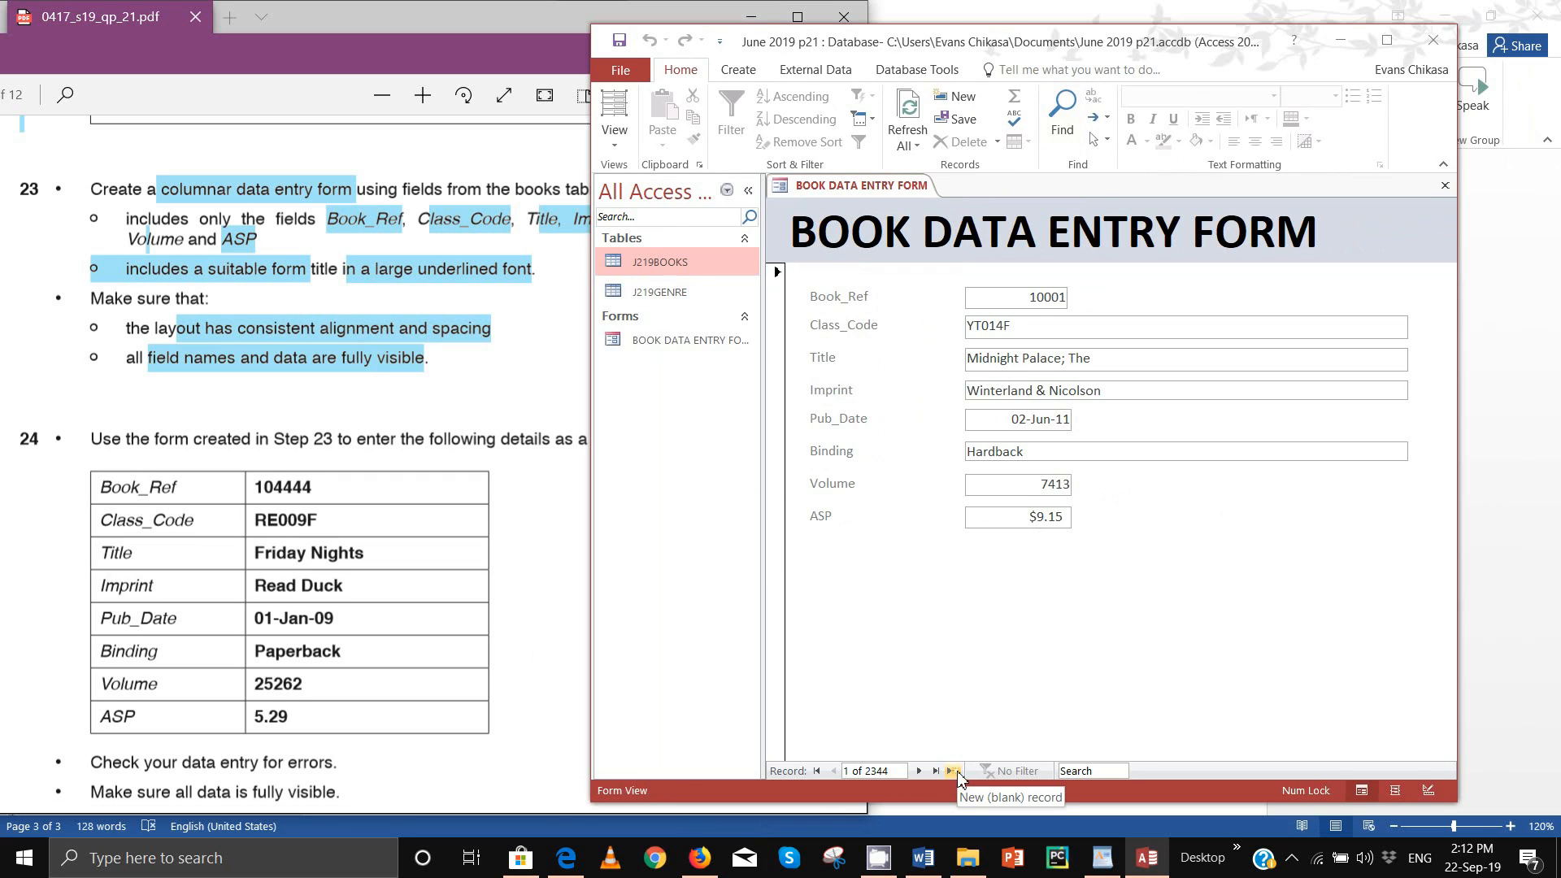
Step: Add a new record with Book_Ref 104444, Class_Code RE009F, Title Friday Nights and Imprint Read Duck
left_click(953, 771)
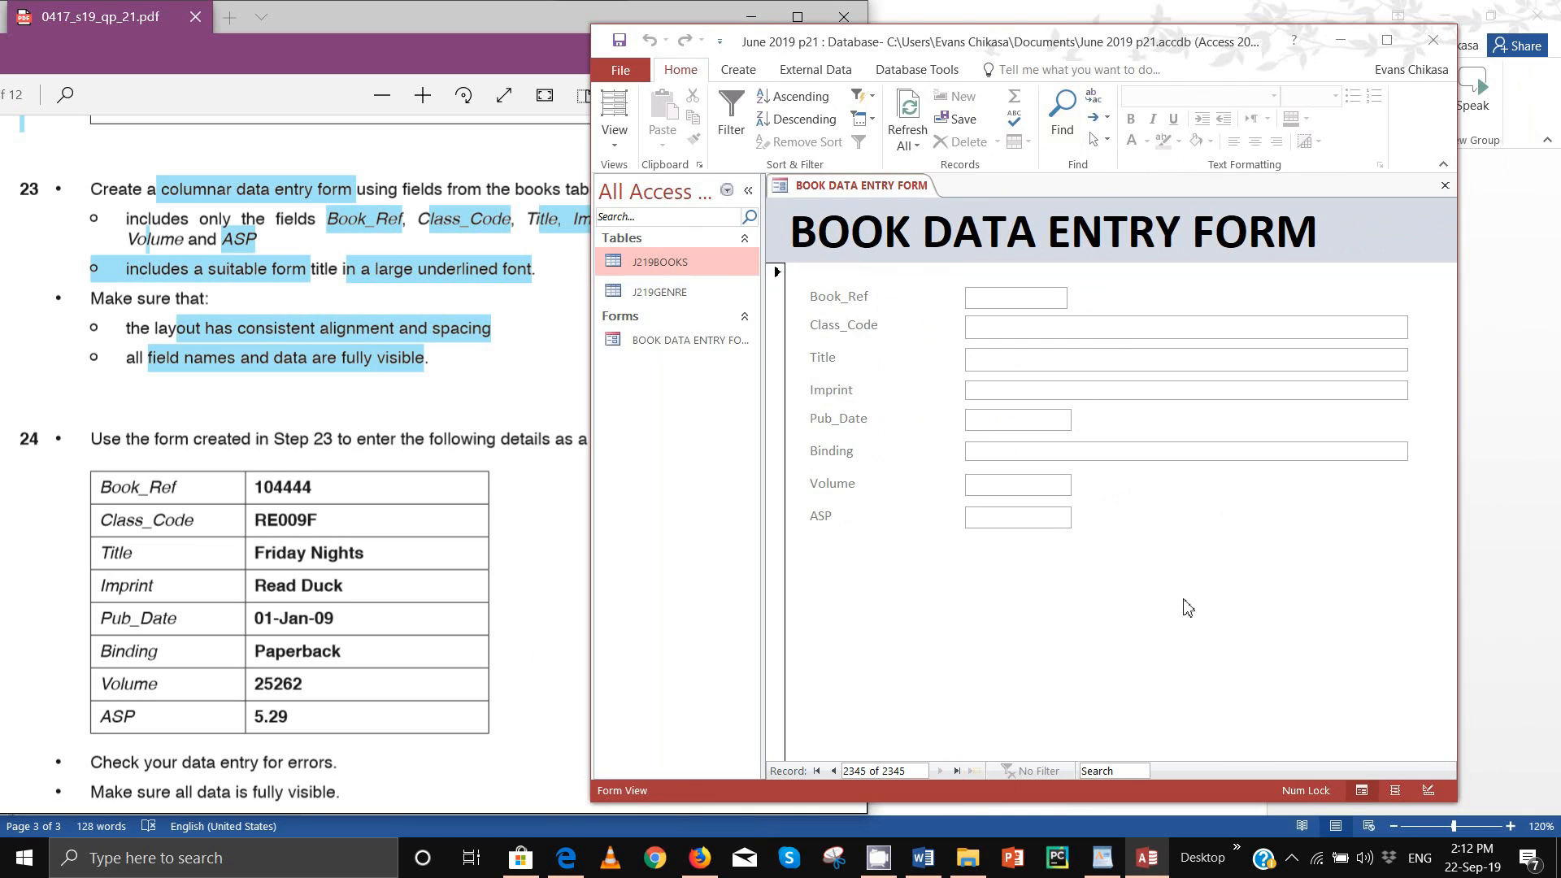
type("104444")
left_click(1111, 335)
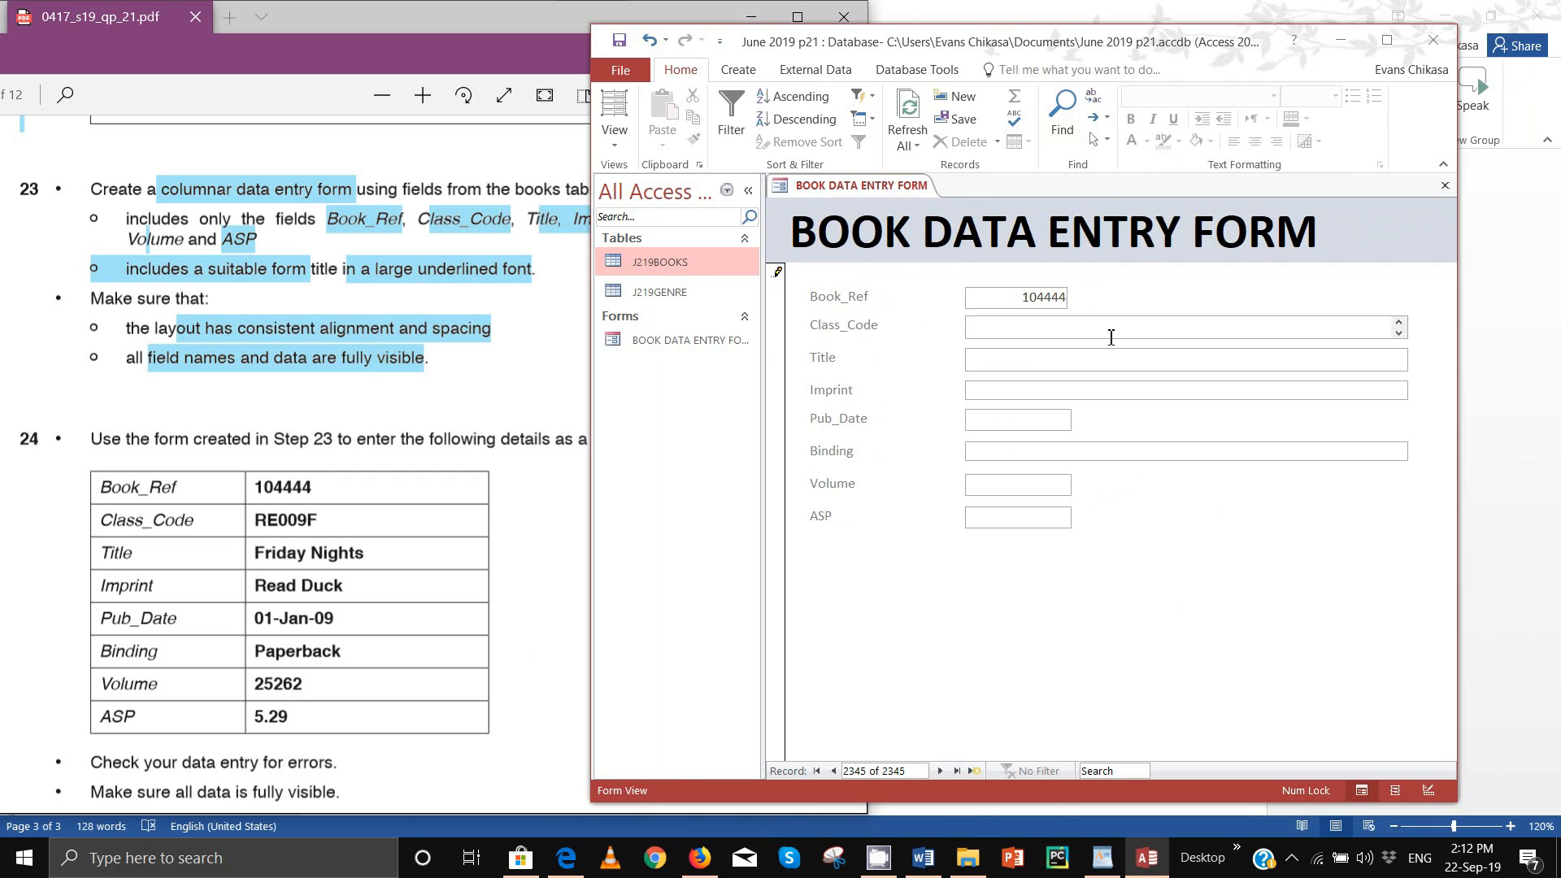
type("RE009F")
left_click(1074, 364)
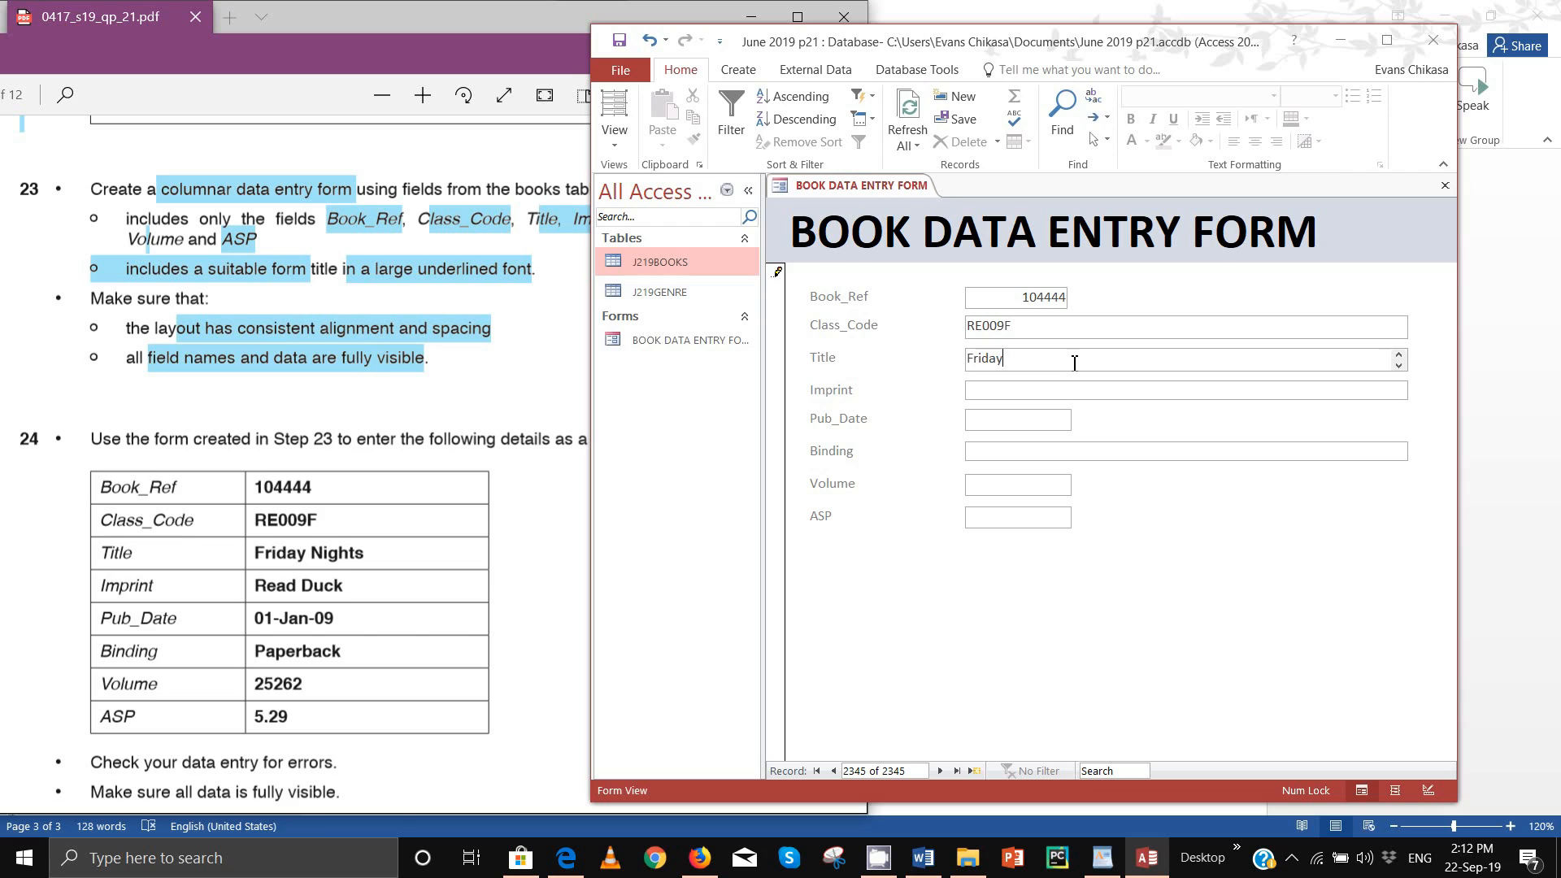
type("Friday Nights")
left_click(1030, 391)
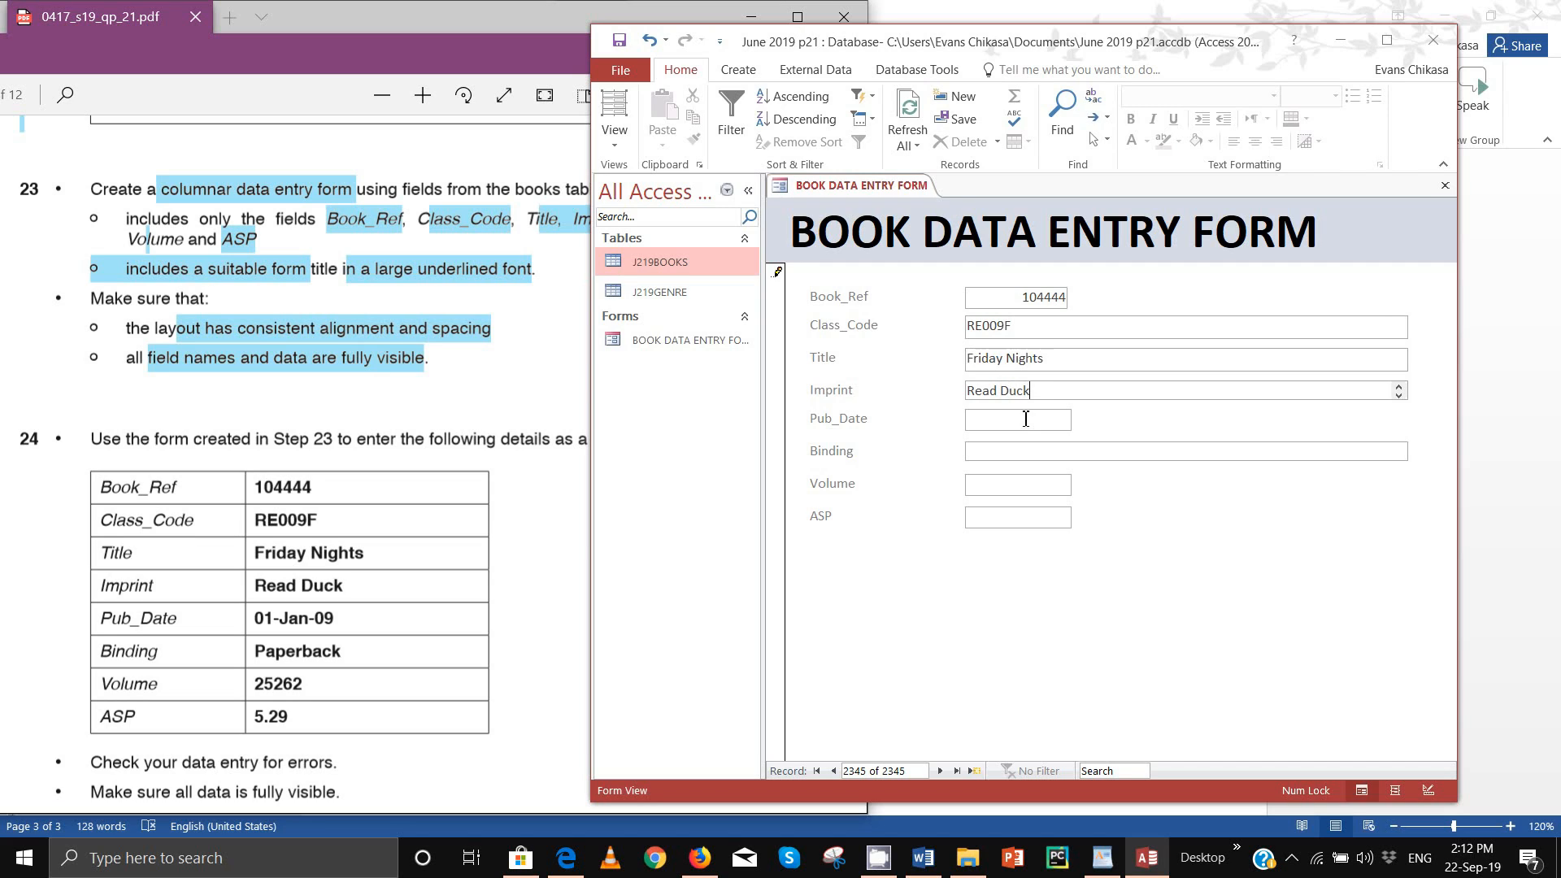
Step: Complete the new record with Pub_Date 01-Jan-09, Binding Paperpack, Volume 25262 and ASP 5.29
left_click(1026, 419)
type("01-Jan-09")
left_click(1011, 451)
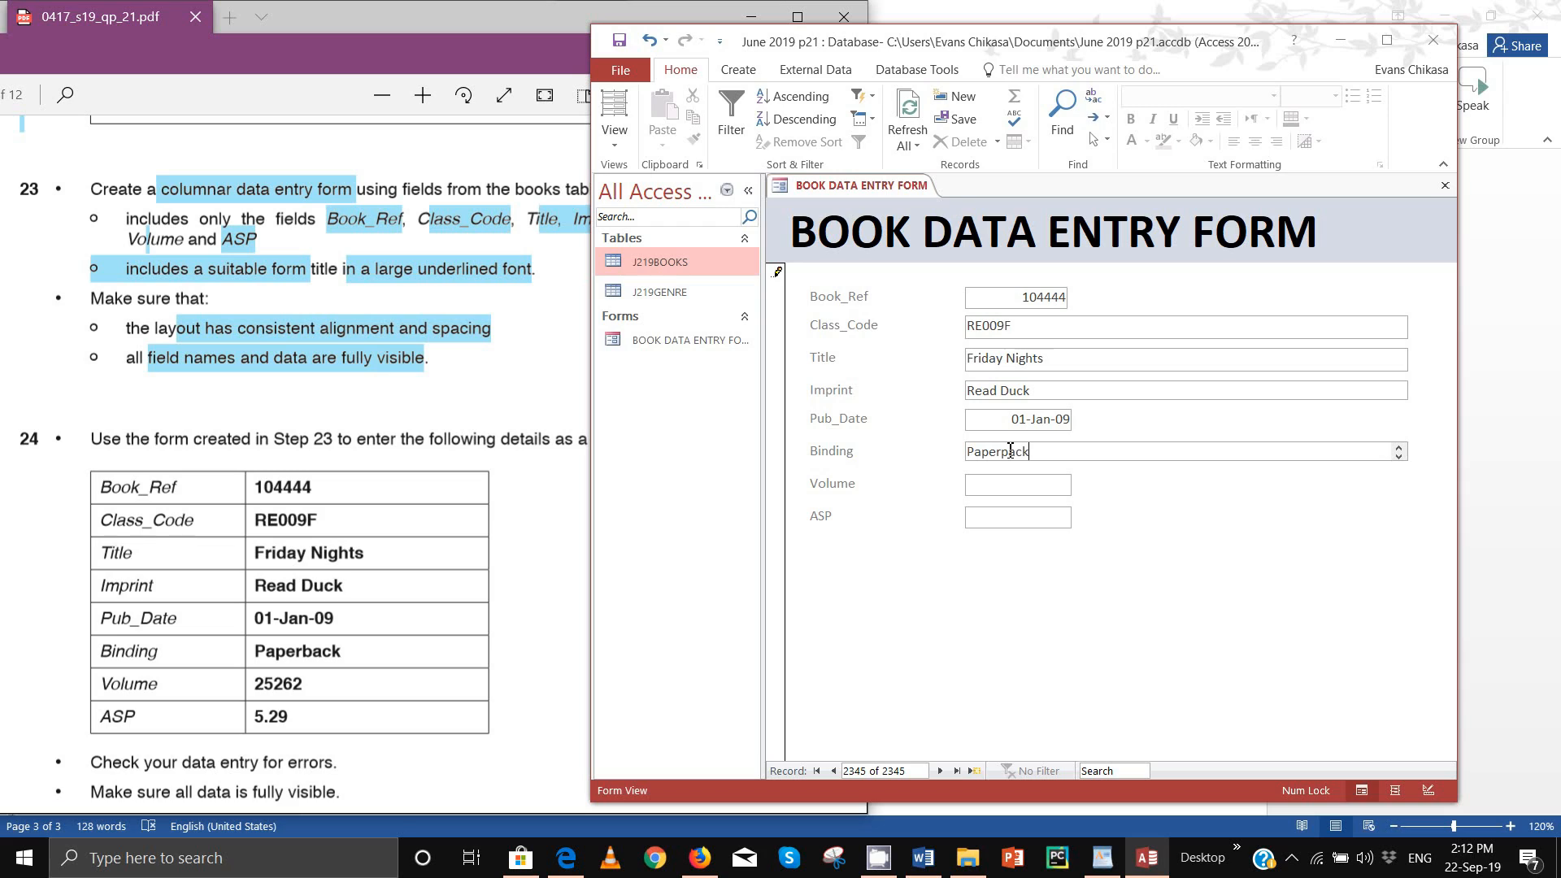
left_click(1047, 488)
type("25262")
left_click(1053, 522)
type("2.29")
left_click(1052, 517)
left_click(1063, 483)
Step: Check the EVIDENCE 8 instruction in the exam paper, and save the new record and close the BOOK DATA ENTRY FORM
left_click(257, 746)
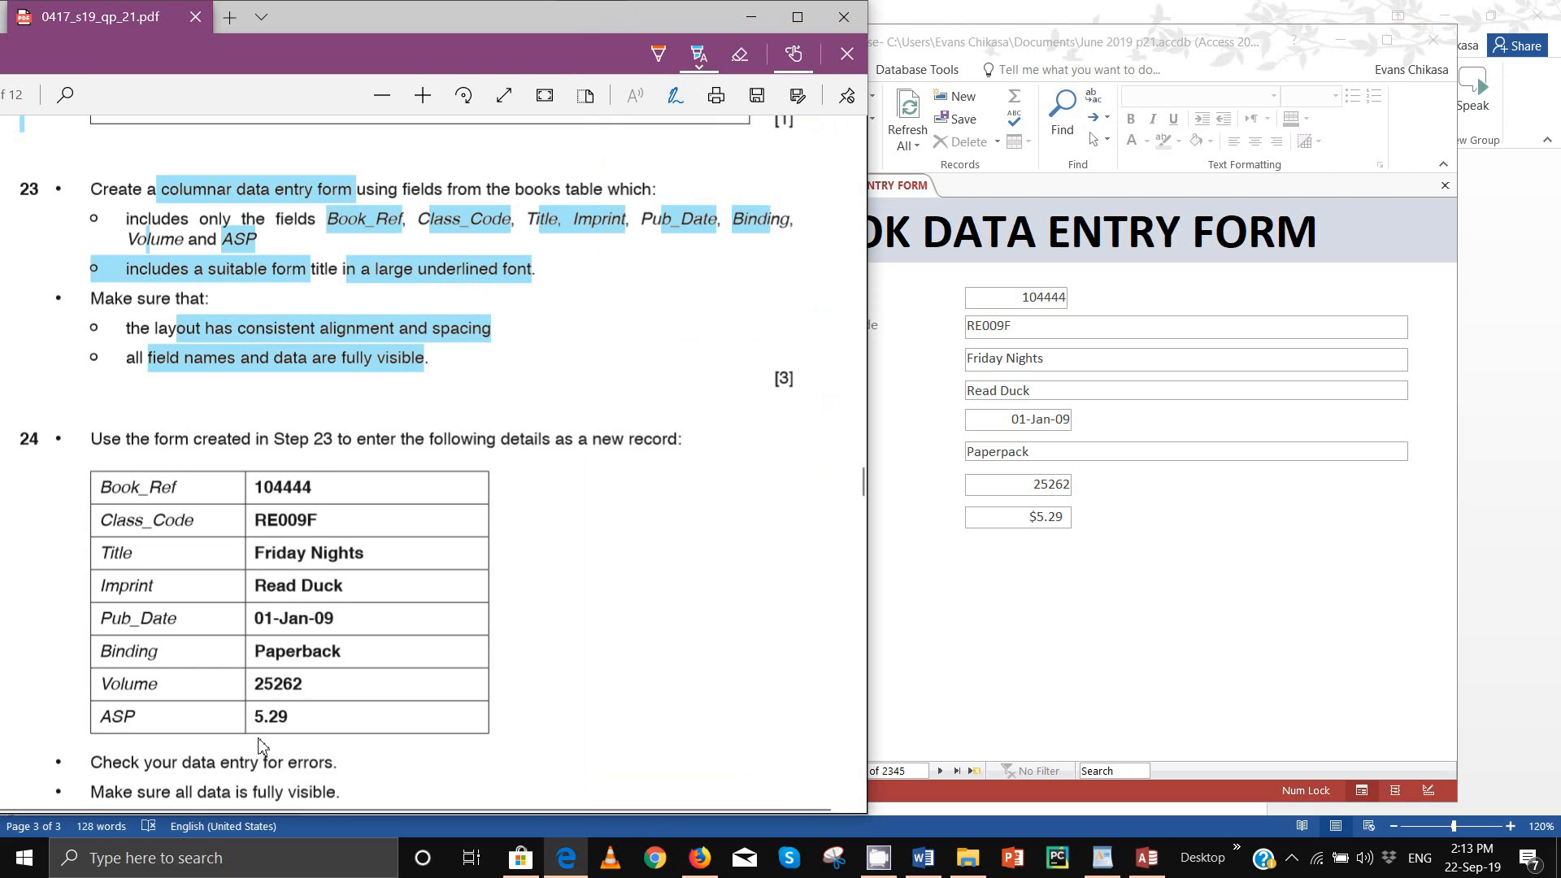
scroll(260, 744, "down", 5)
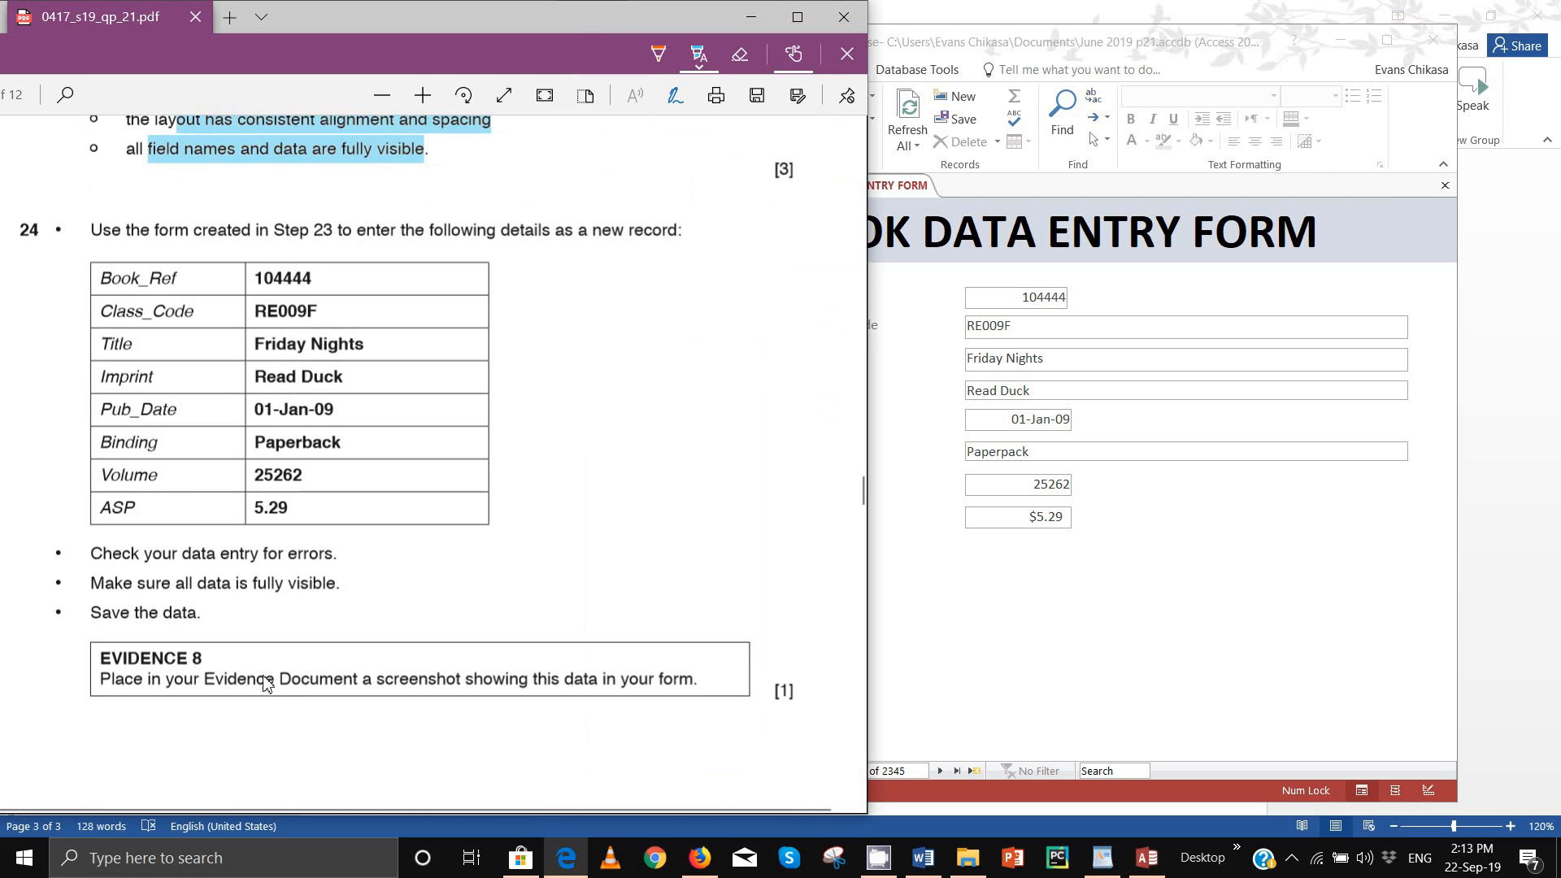
left_click(1154, 589)
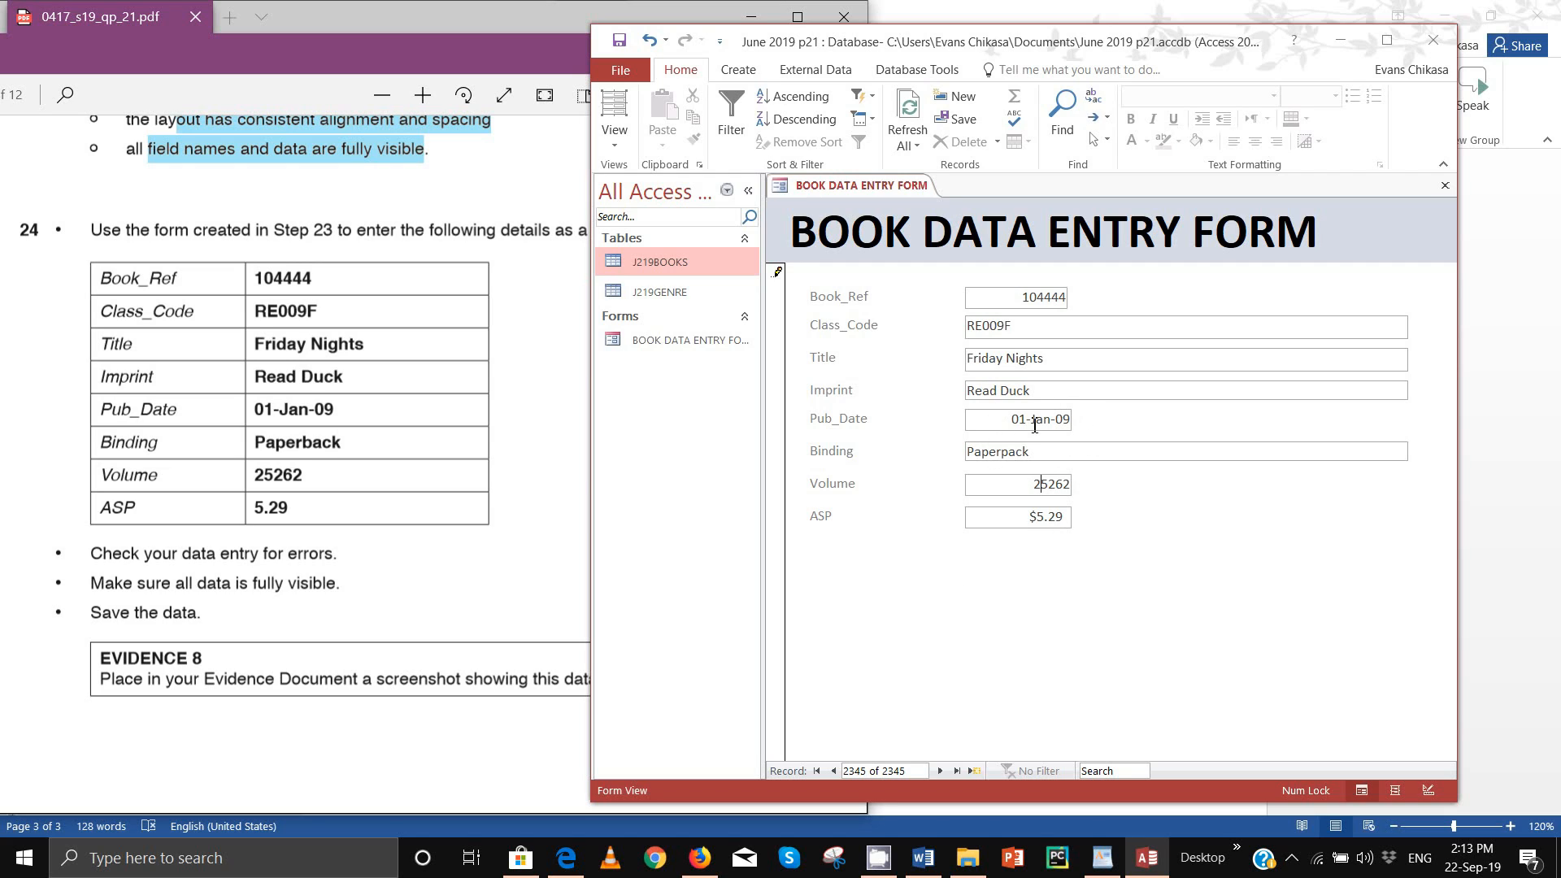
left_click(1041, 484)
left_click(620, 41)
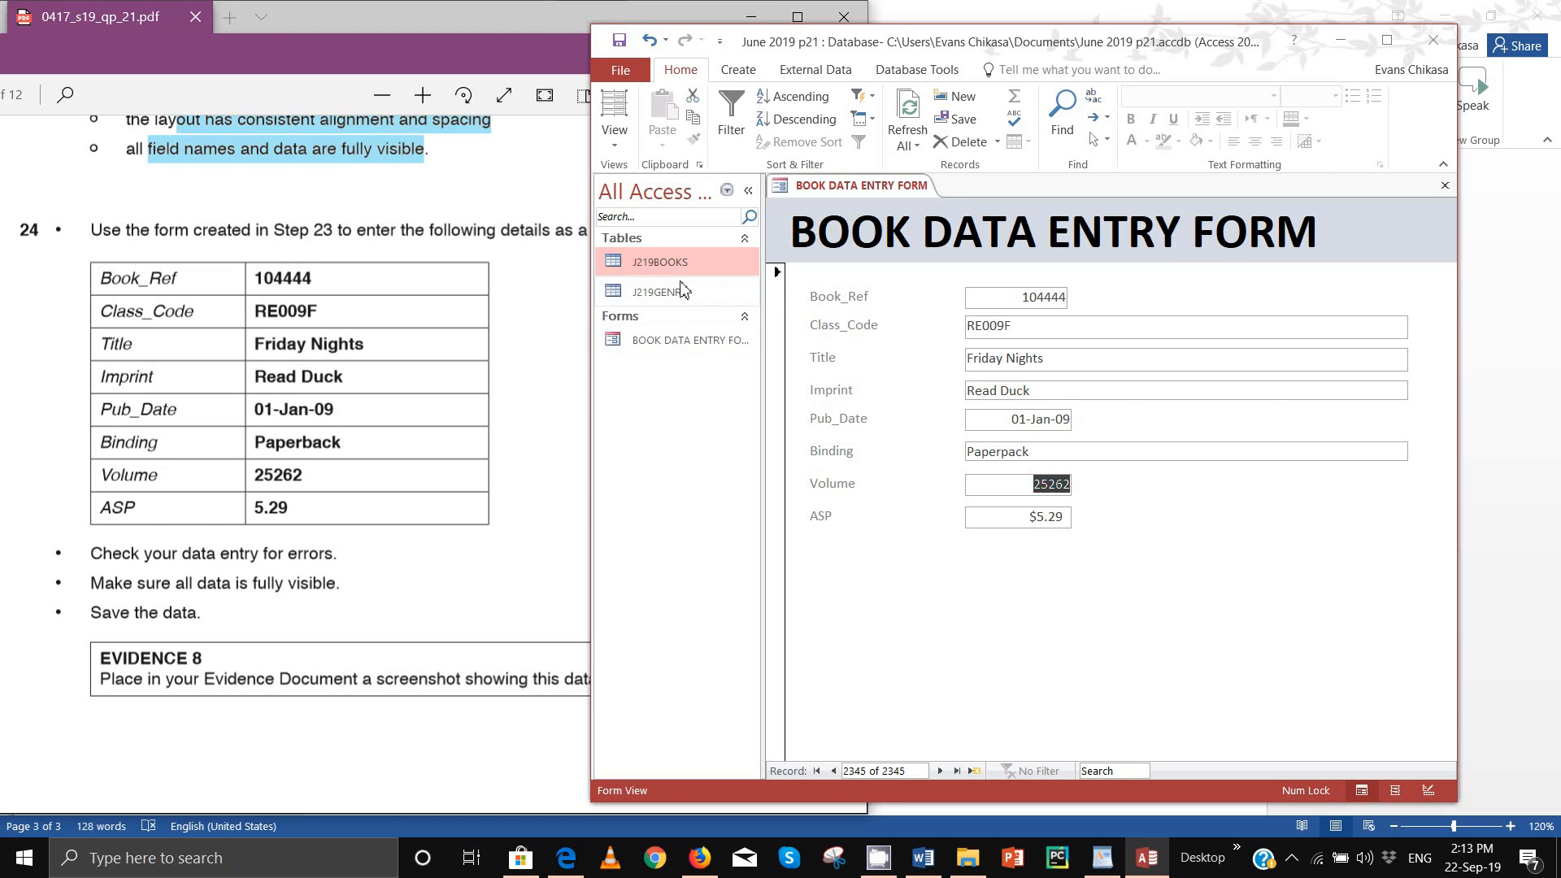
right_click(871, 189)
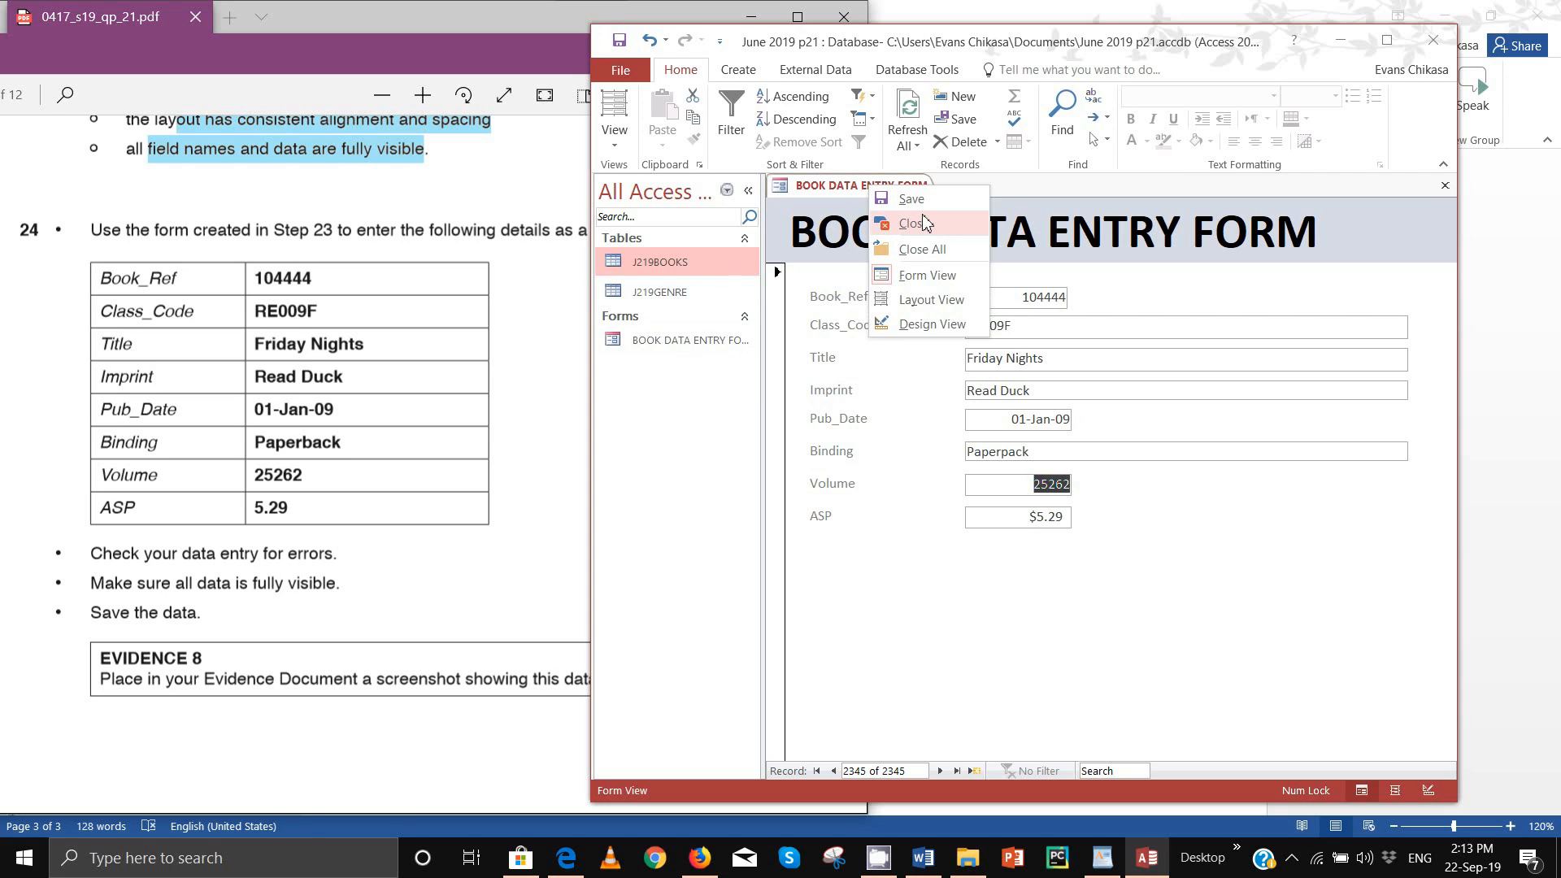
left_click(912, 224)
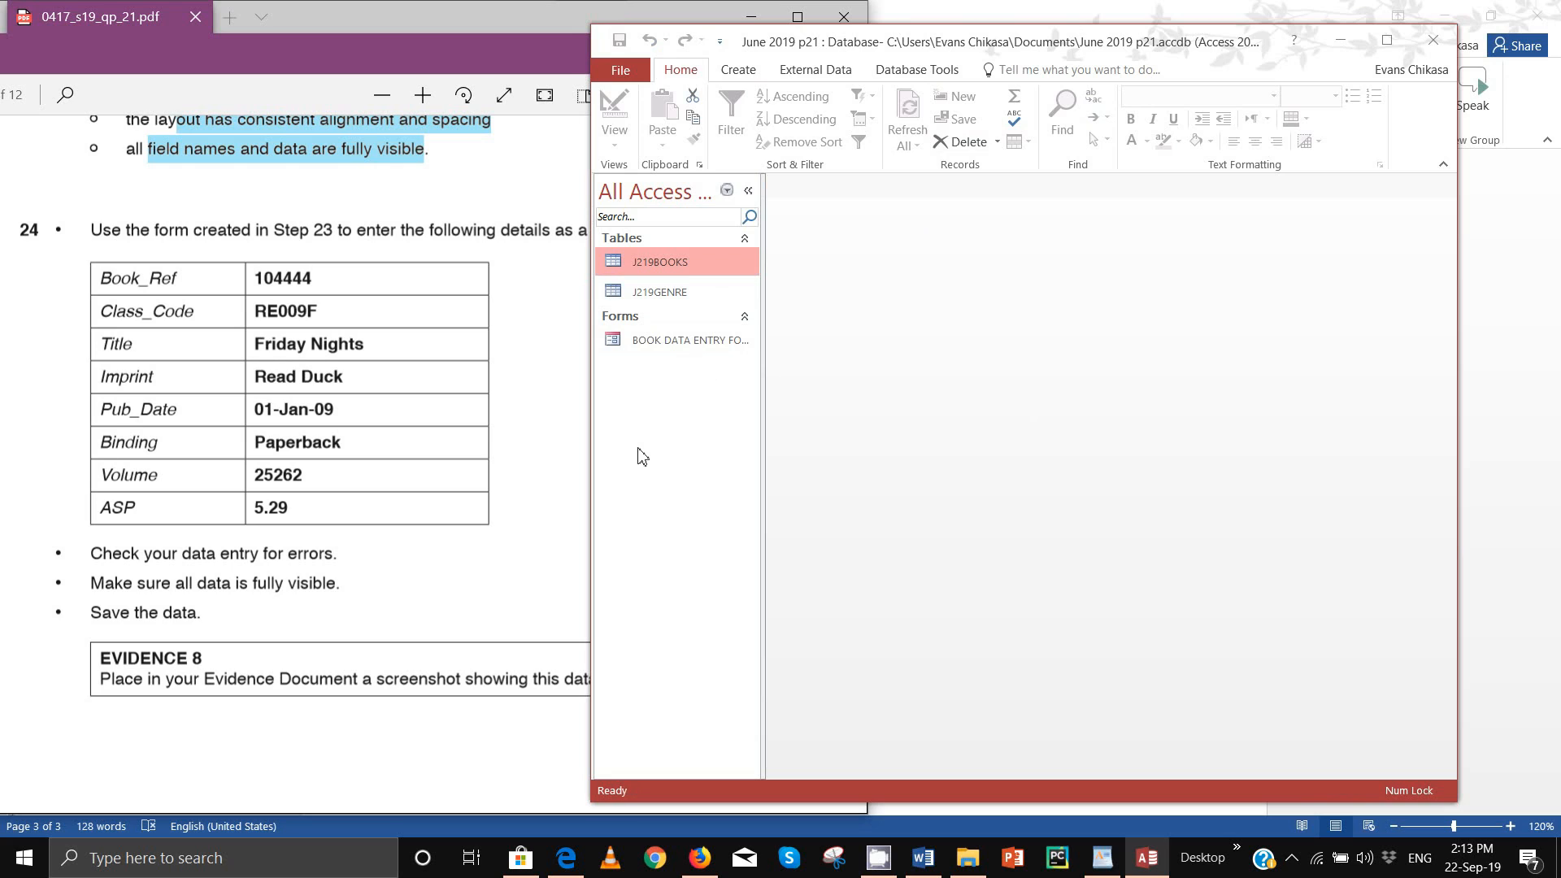
Step: Reopen the BOOK DATA ENTRY FORM and search for the record with Book_Ref 104444
double_click(647, 340)
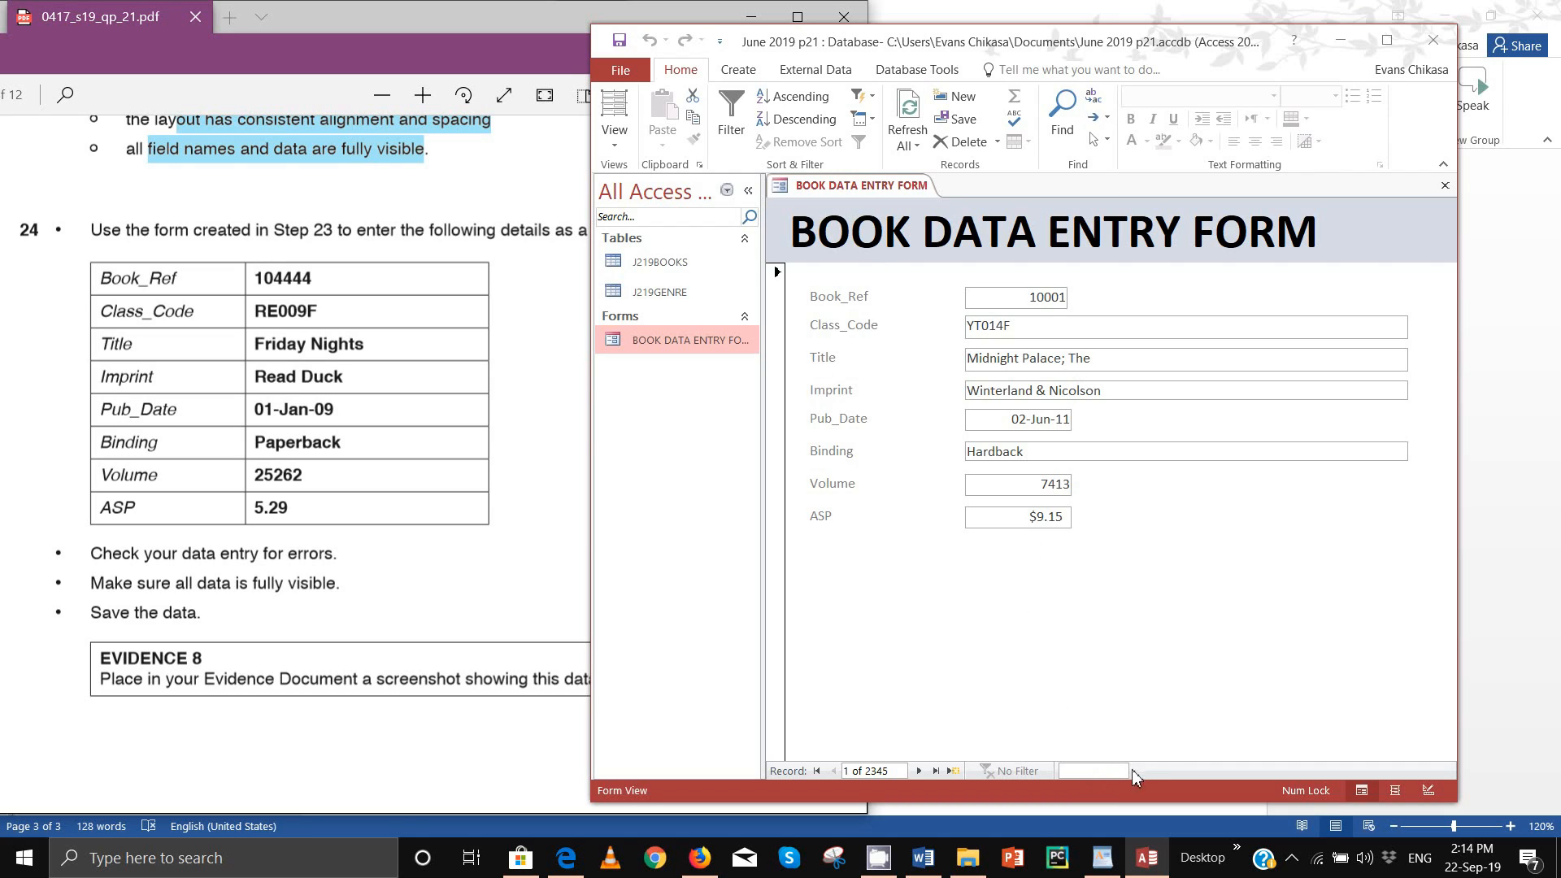
left_click(1079, 771)
type("10444")
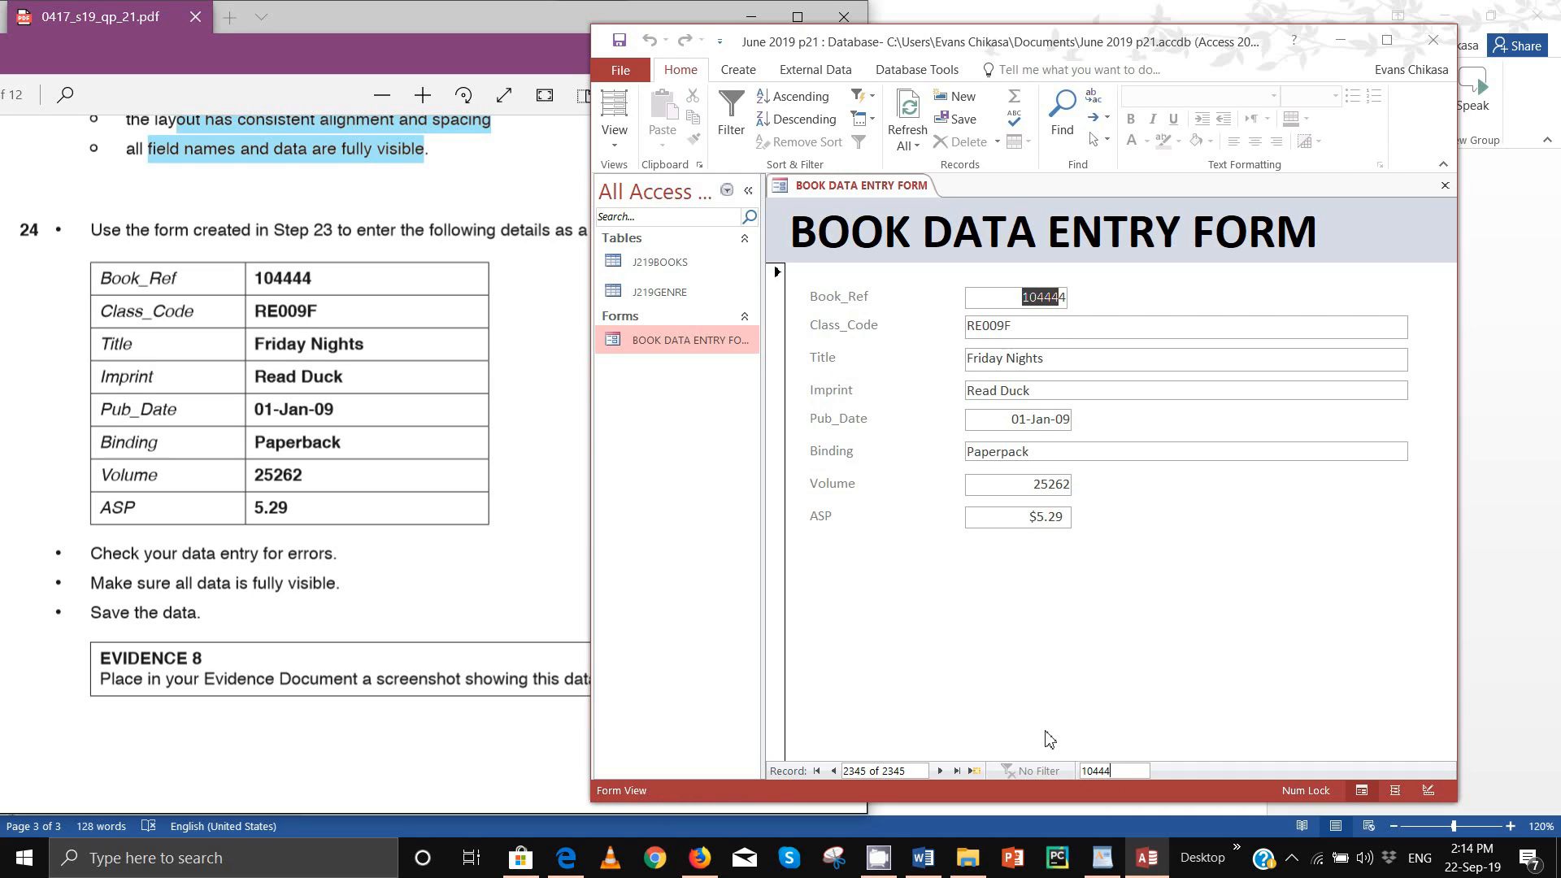
type("4")
left_click(1122, 327)
Step: Capture the whole form area, from its title tab down to the status bar, and copy the screenshot to the clipboard
key("super+shift+s")
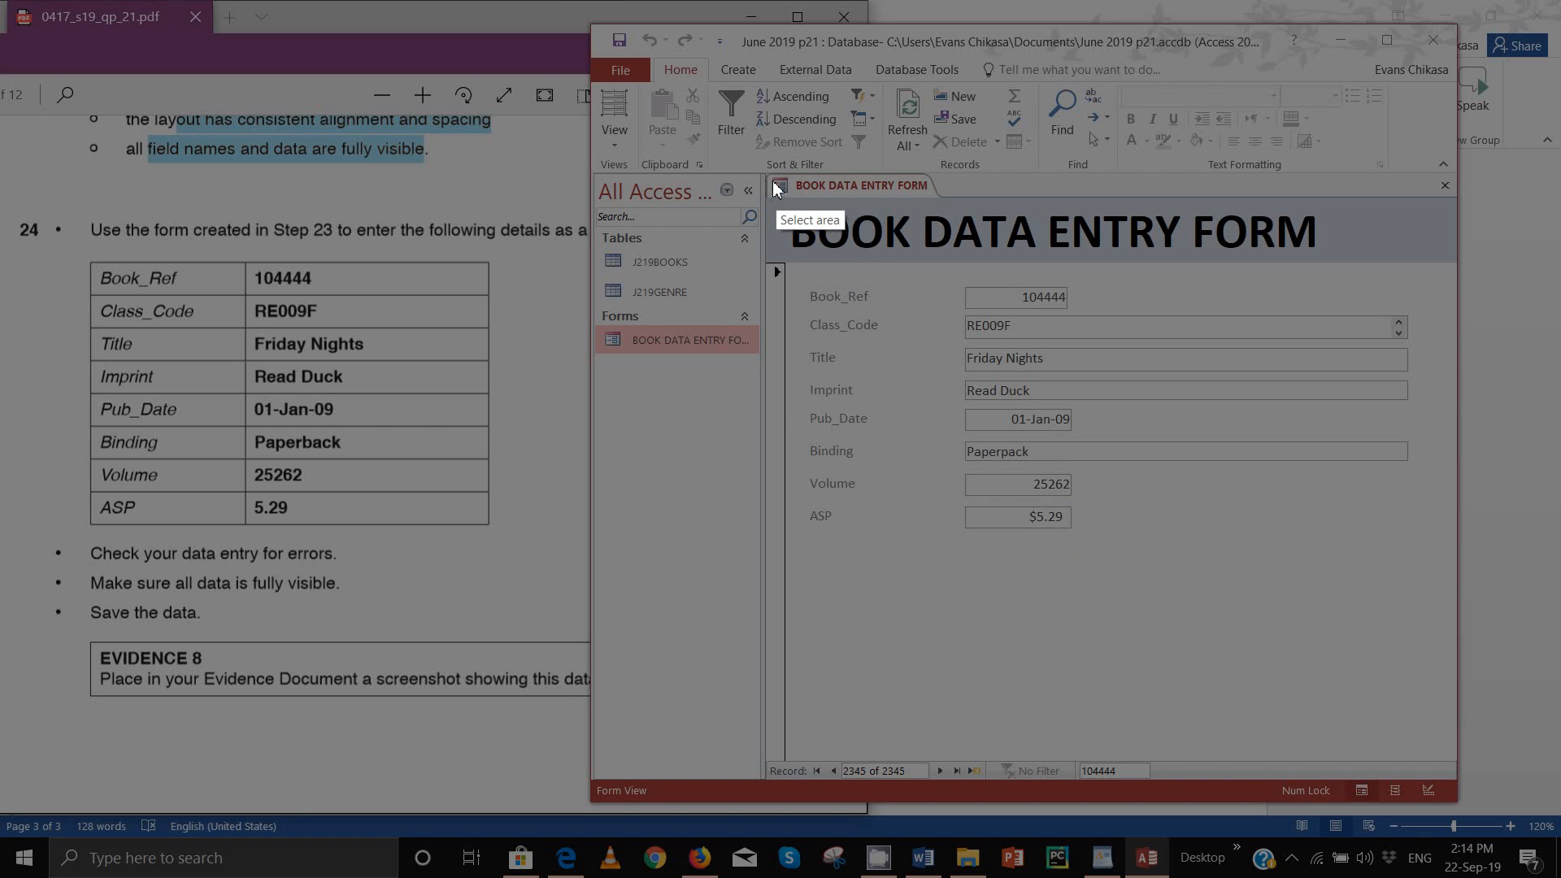
mouse_move(768, 173)
left_mouse_down()
mouse_move(1415, 611)
mouse_move(1453, 646)
mouse_move(1461, 776)
mouse_move(1459, 639)
left_mouse_up()
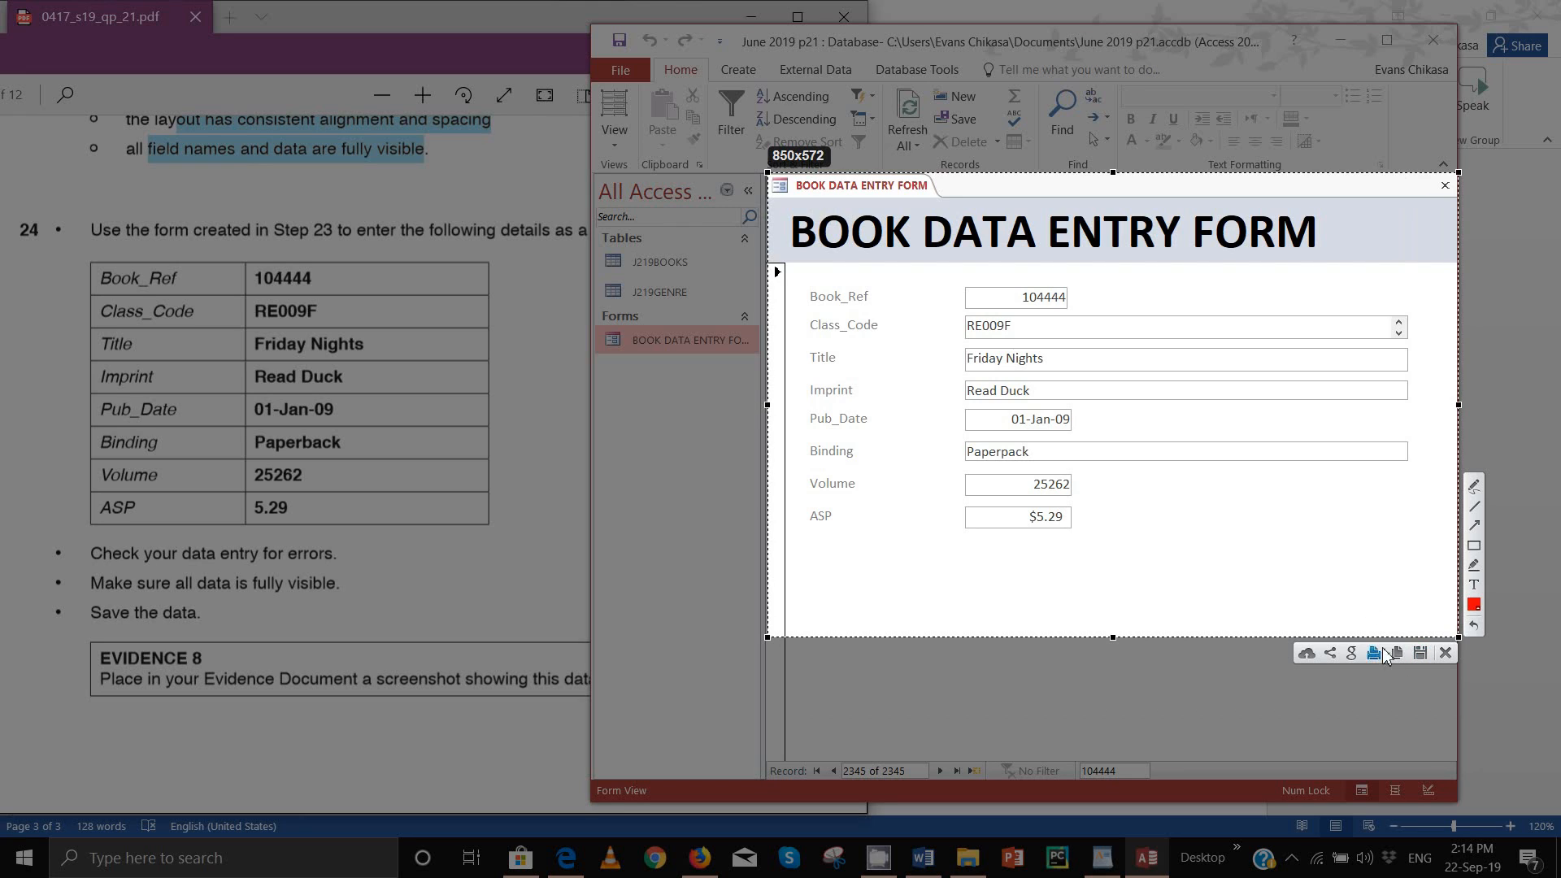
mouse_move(1113, 638)
left_mouse_down()
mouse_move(1115, 724)
mouse_move(1150, 799)
left_mouse_up()
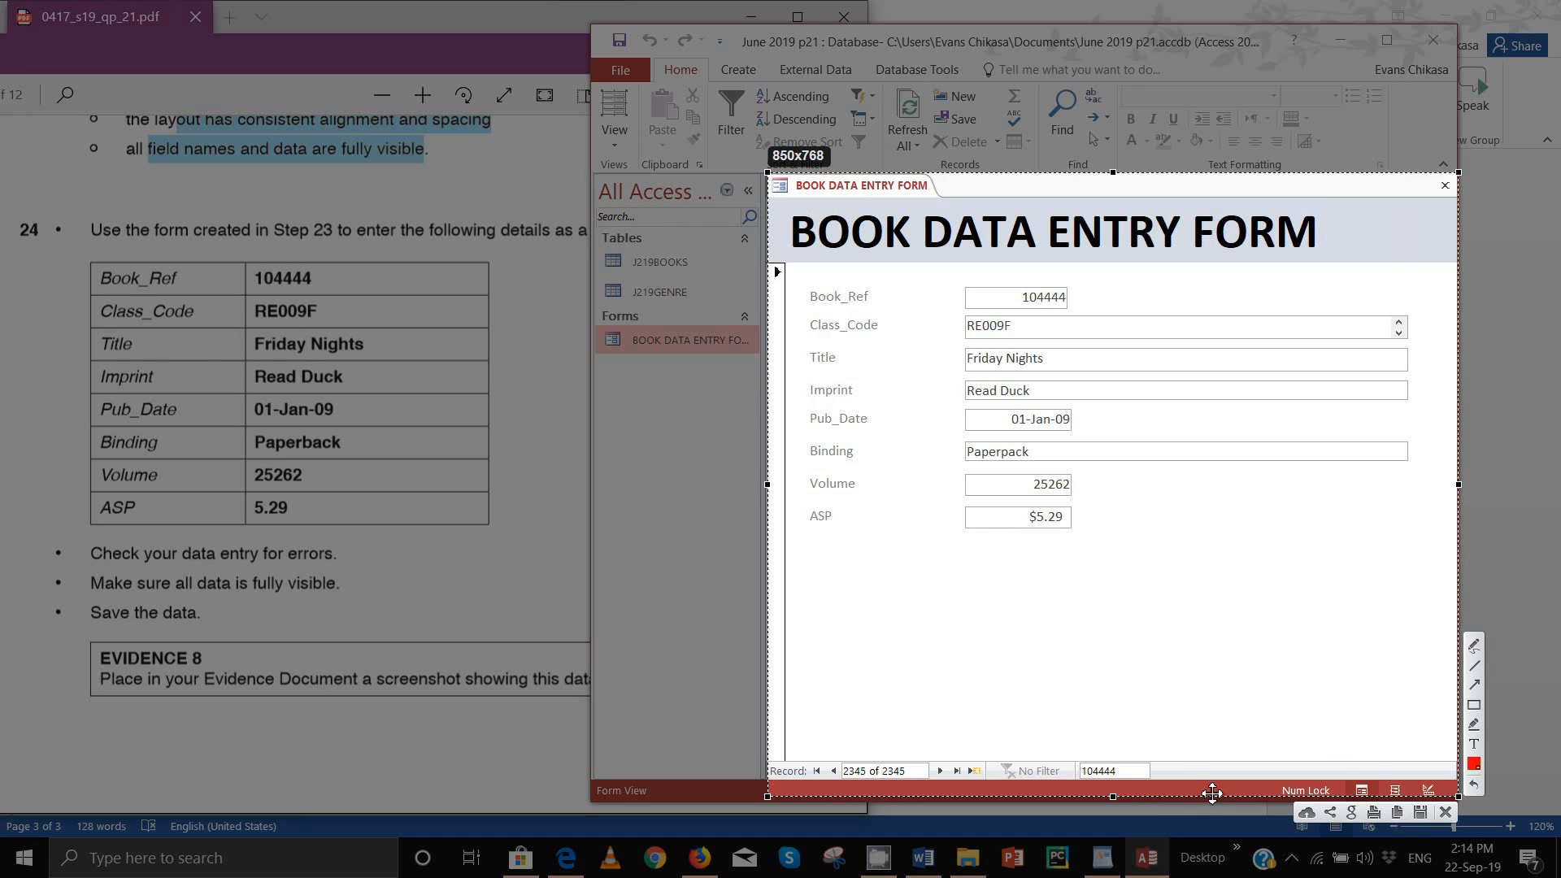
left_click_drag(1113, 797, 1113, 805)
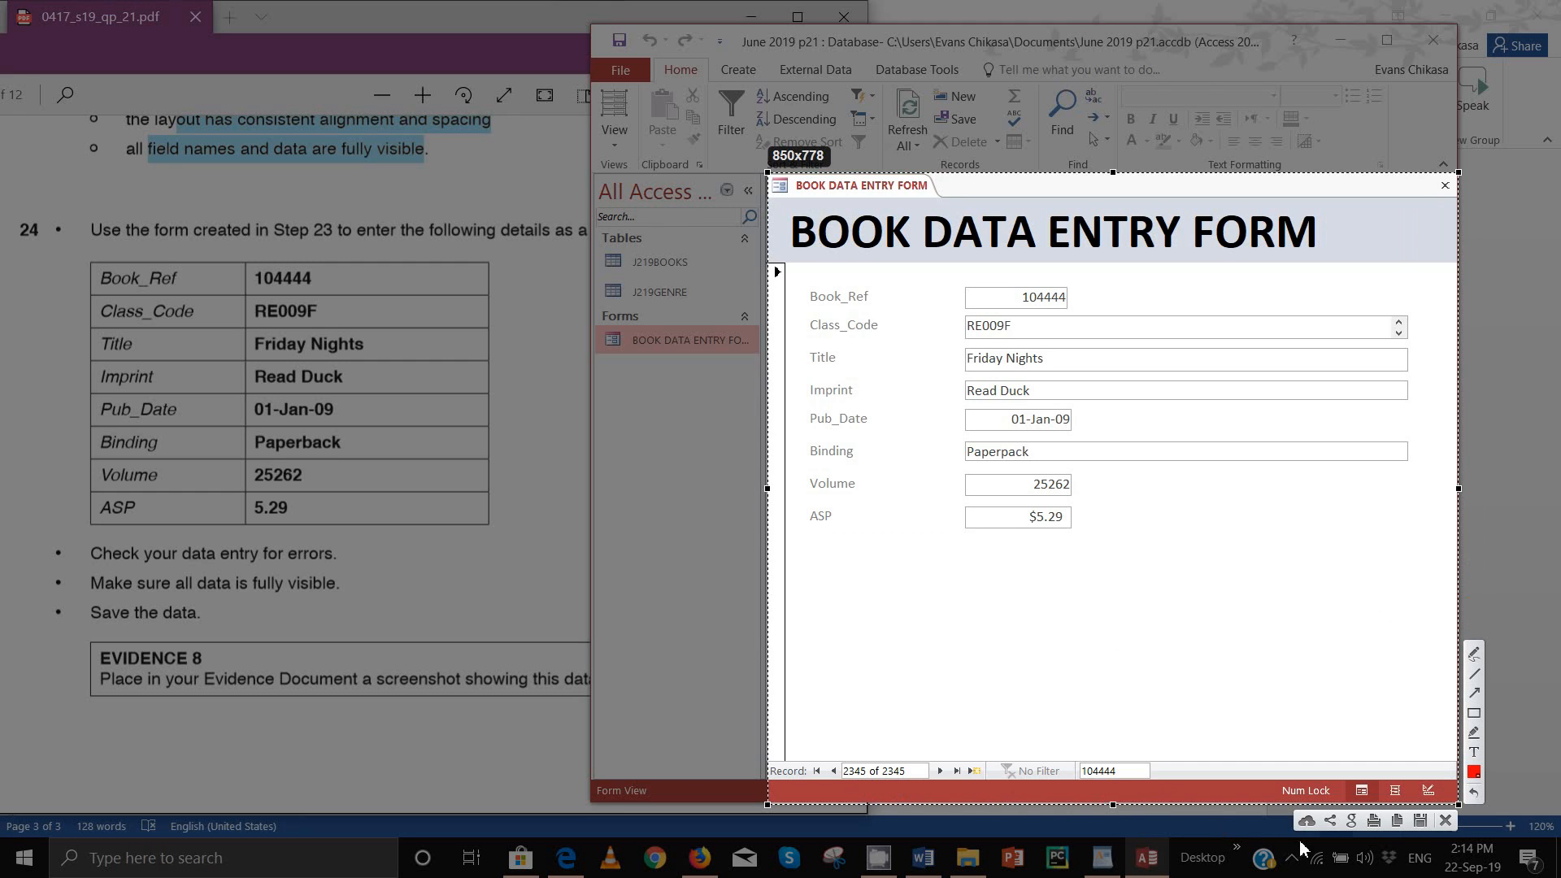
left_click(1396, 821)
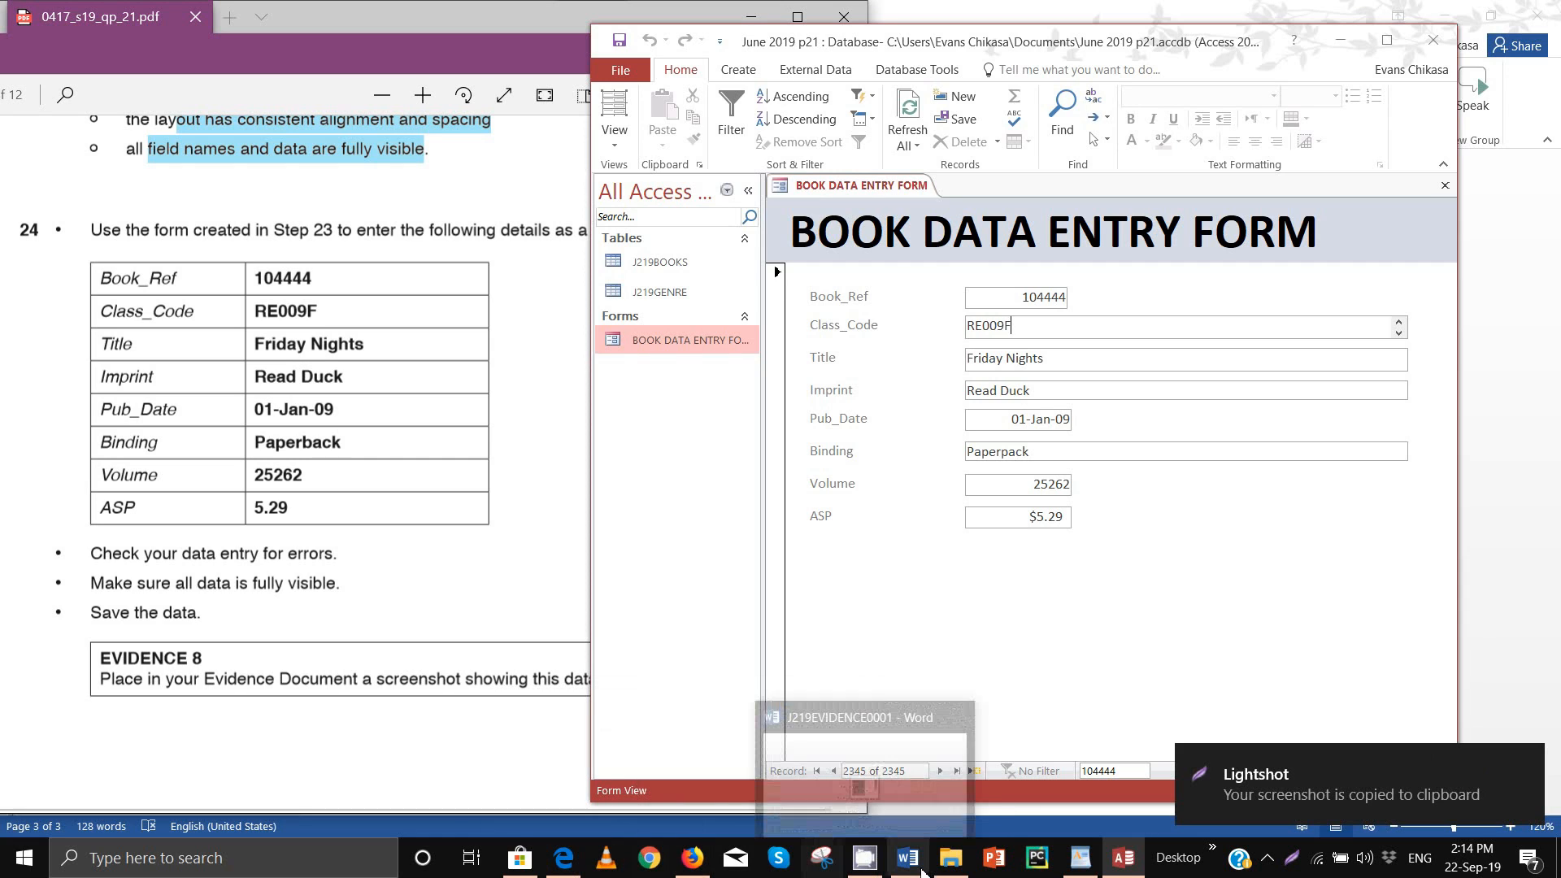
Step: Switch to the J219EVIDENCE0001 document in Word and paste the form screenshot under the Step 24 EVIDENCE 8 heading
left_click(905, 776)
left_click(542, 579)
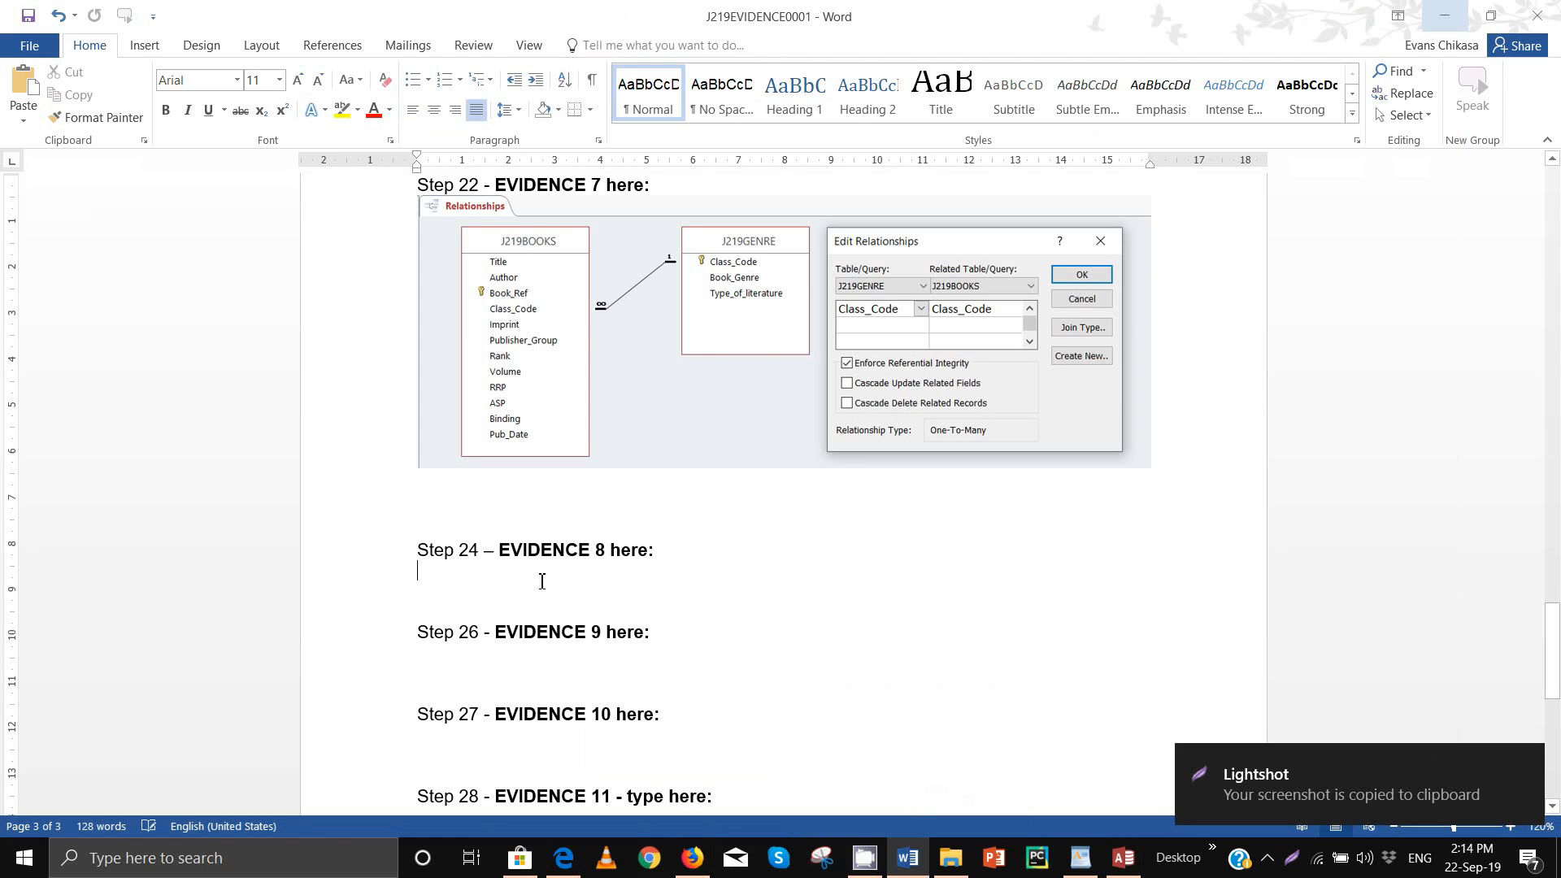
key("ctrl+v")
scroll(906, 540, "up", 4)
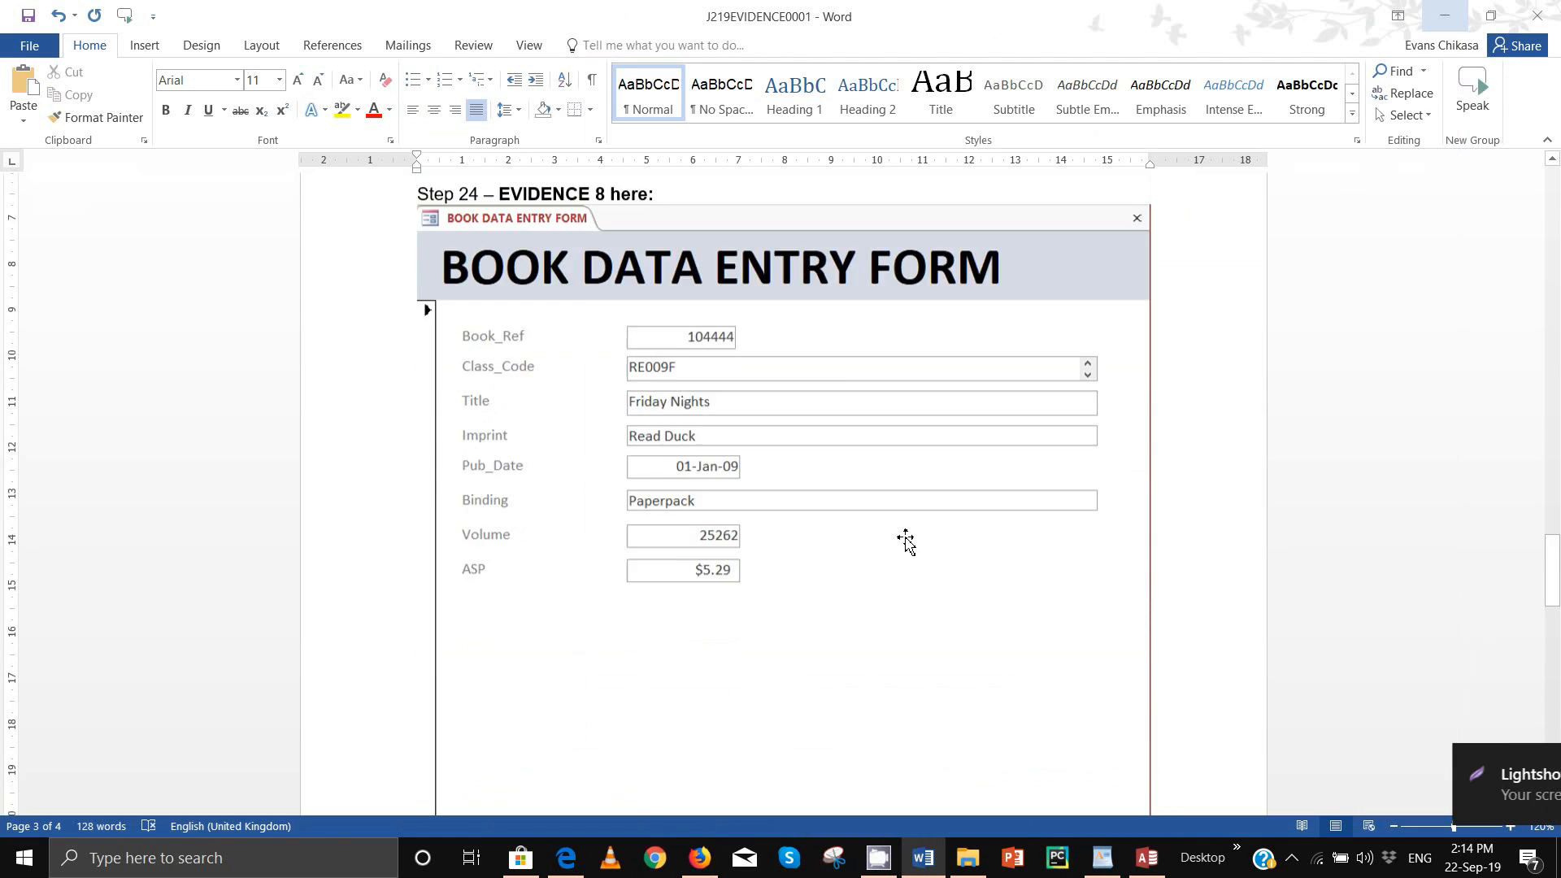
scroll(912, 542, "down", 5)
Step: Read the task 25 tabular report requirements in the exam paper PDF
mouse_move(565, 857)
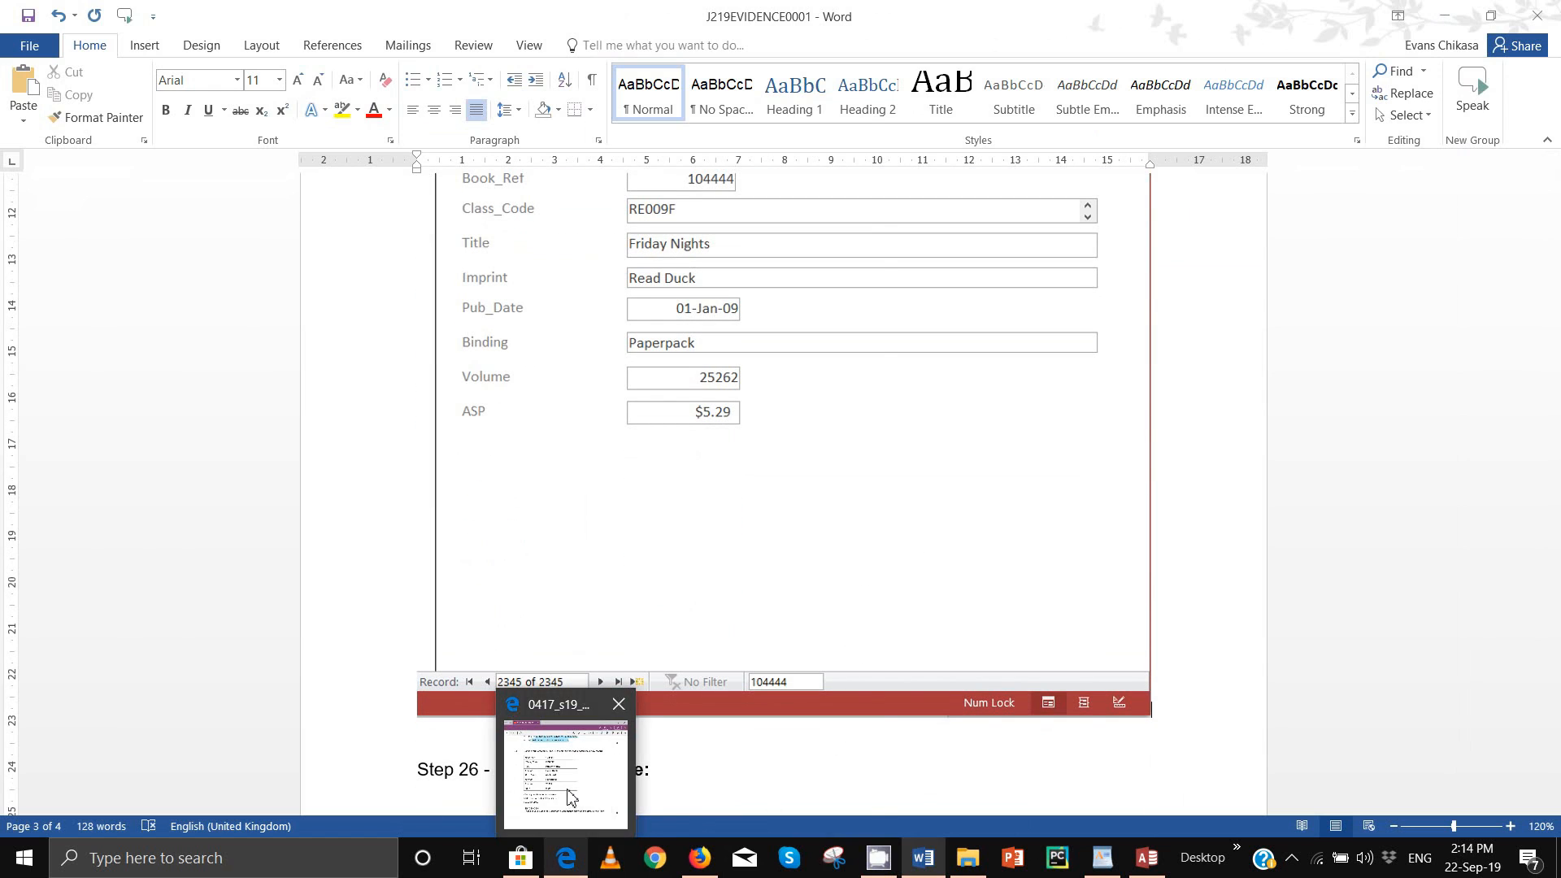
left_click(570, 793)
scroll(319, 583, "down", 5)
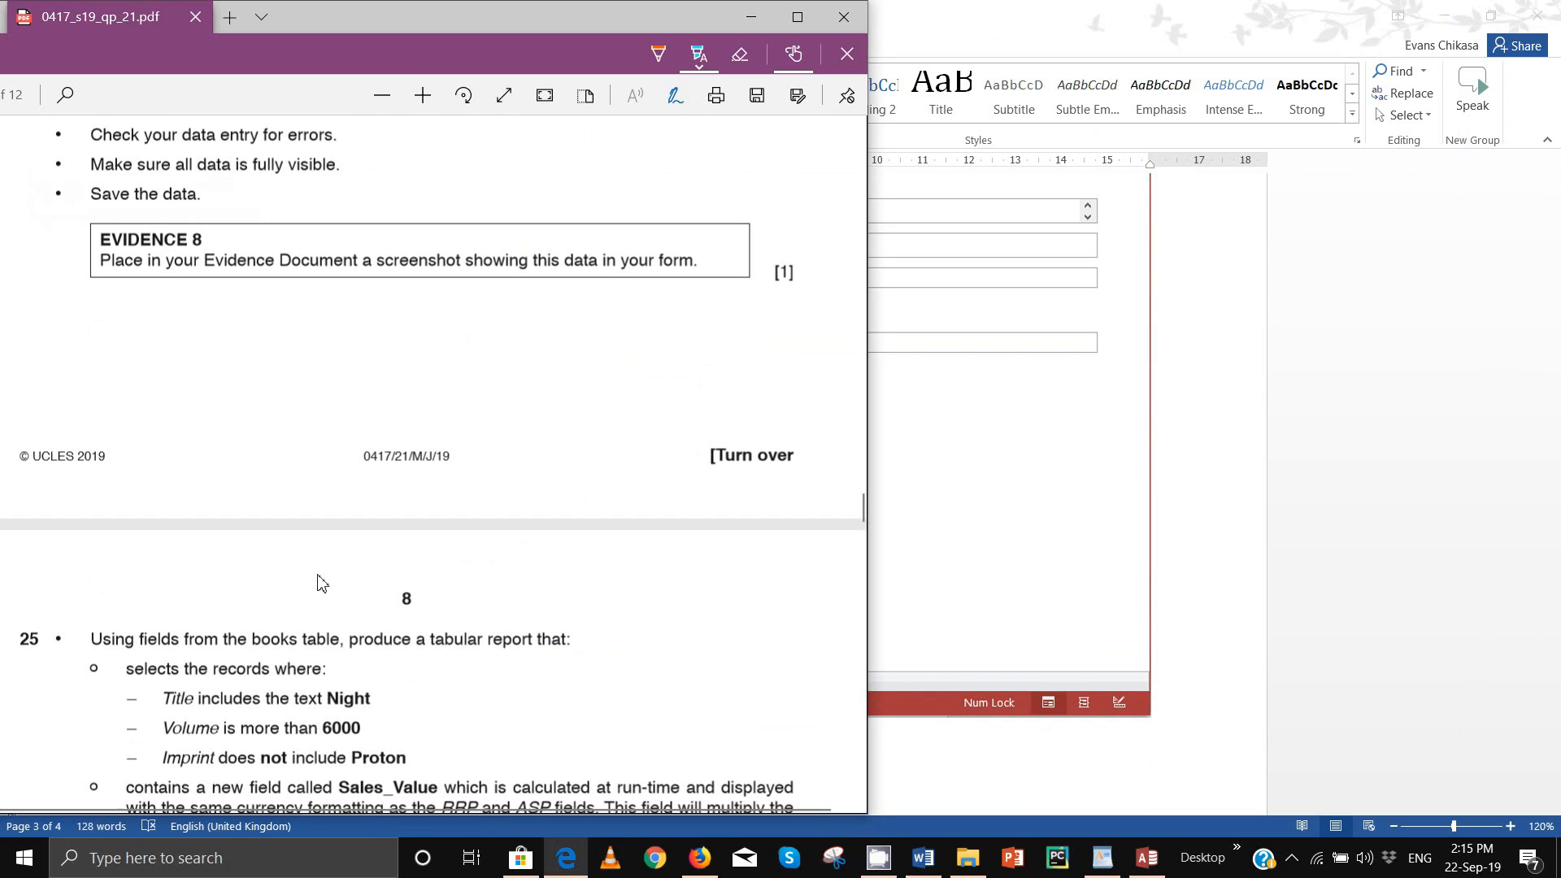
scroll(319, 577, "up", 3)
scroll(323, 576, "down", 5)
scroll(325, 574, "down", 1)
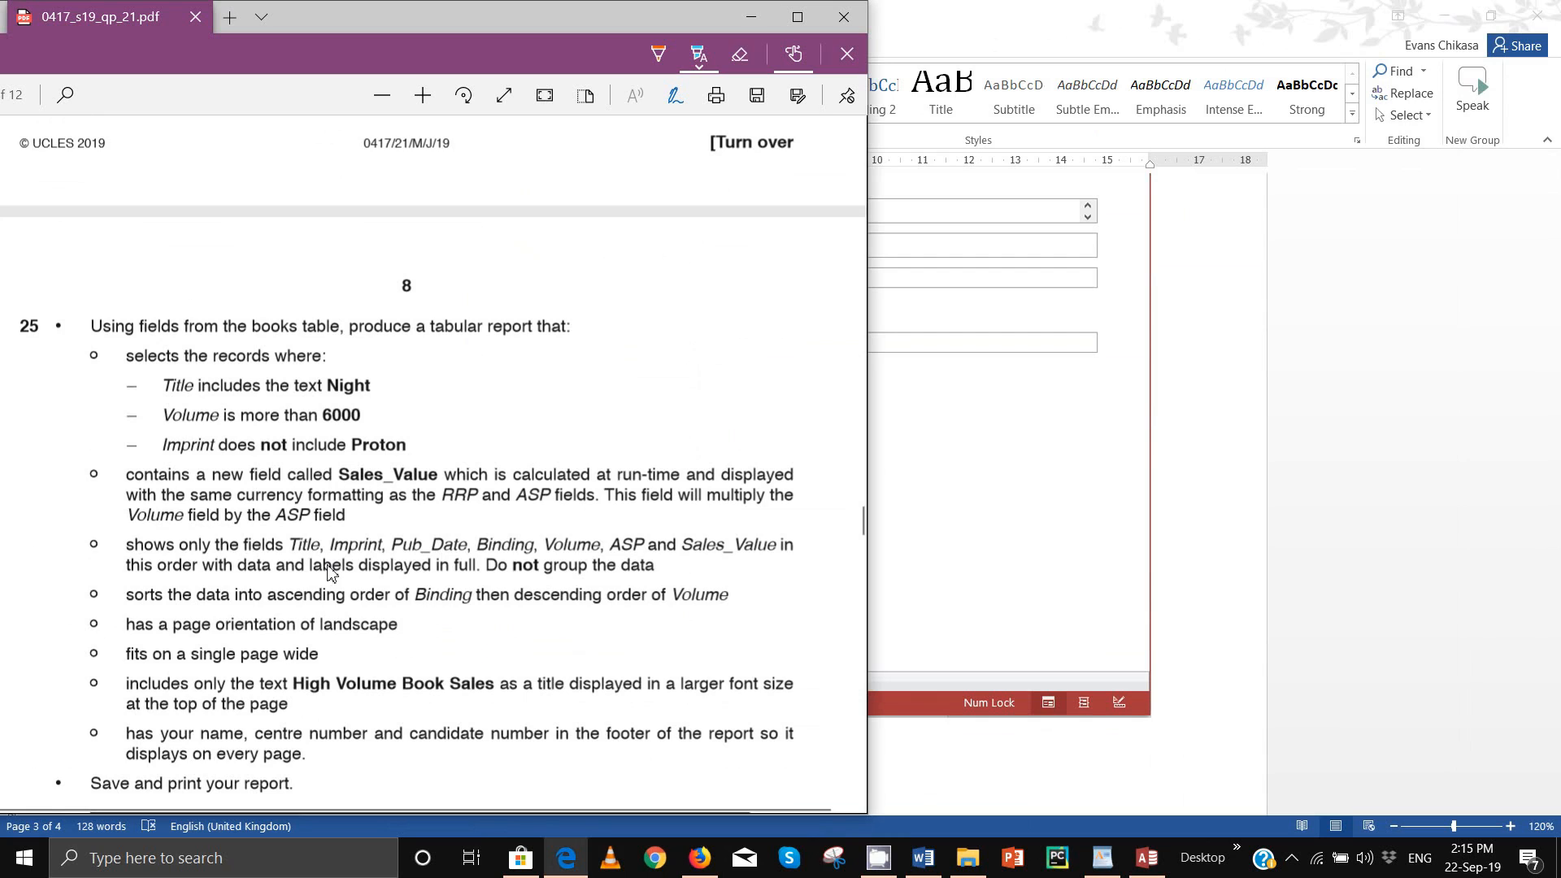
scroll(418, 520, "up", 3)
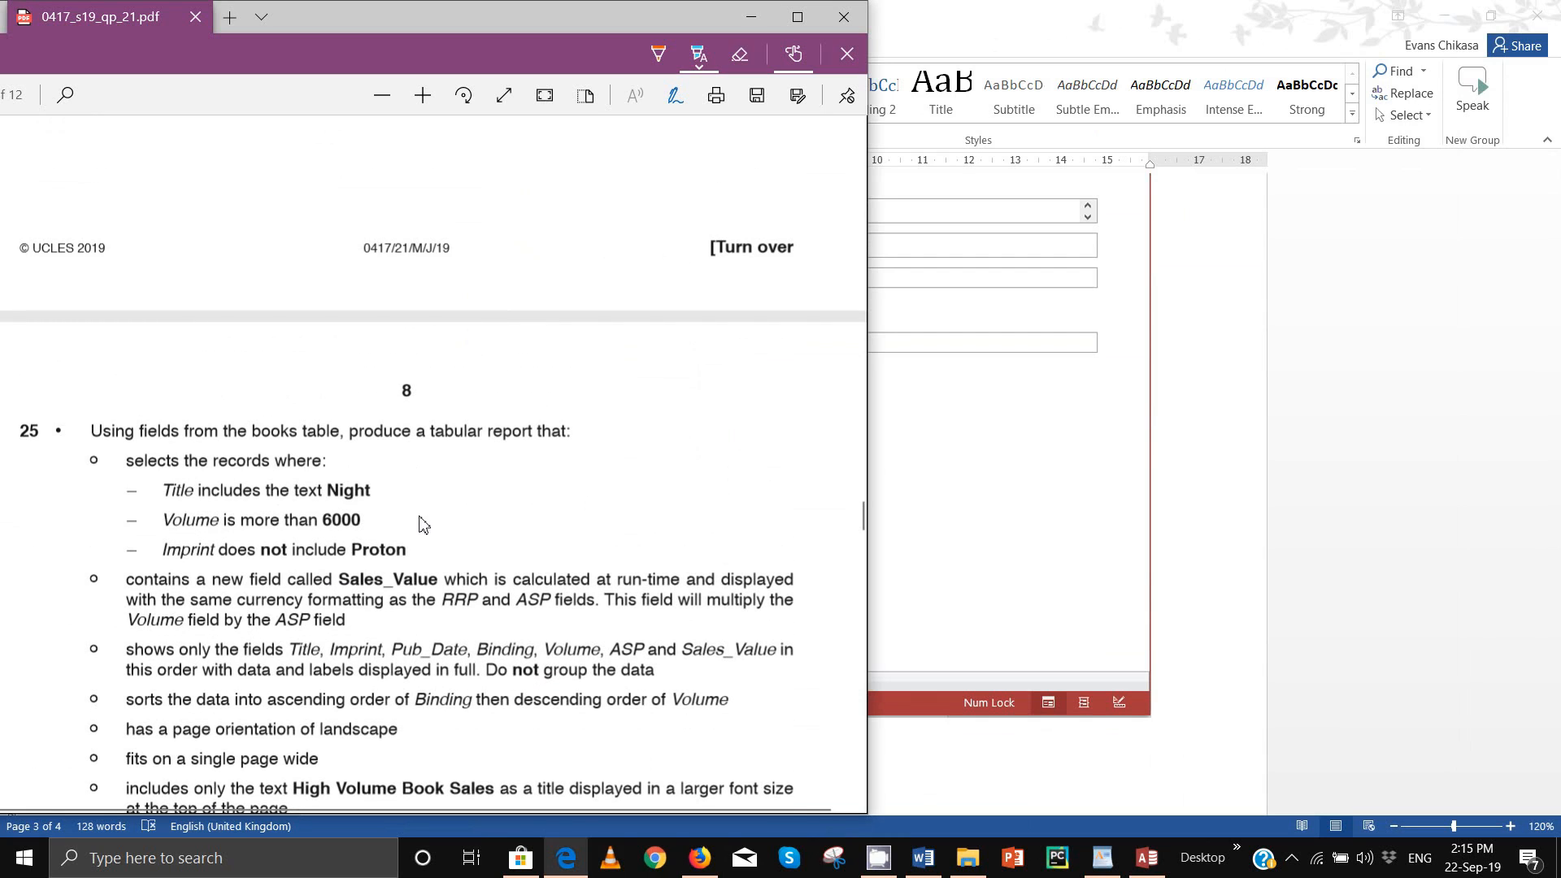